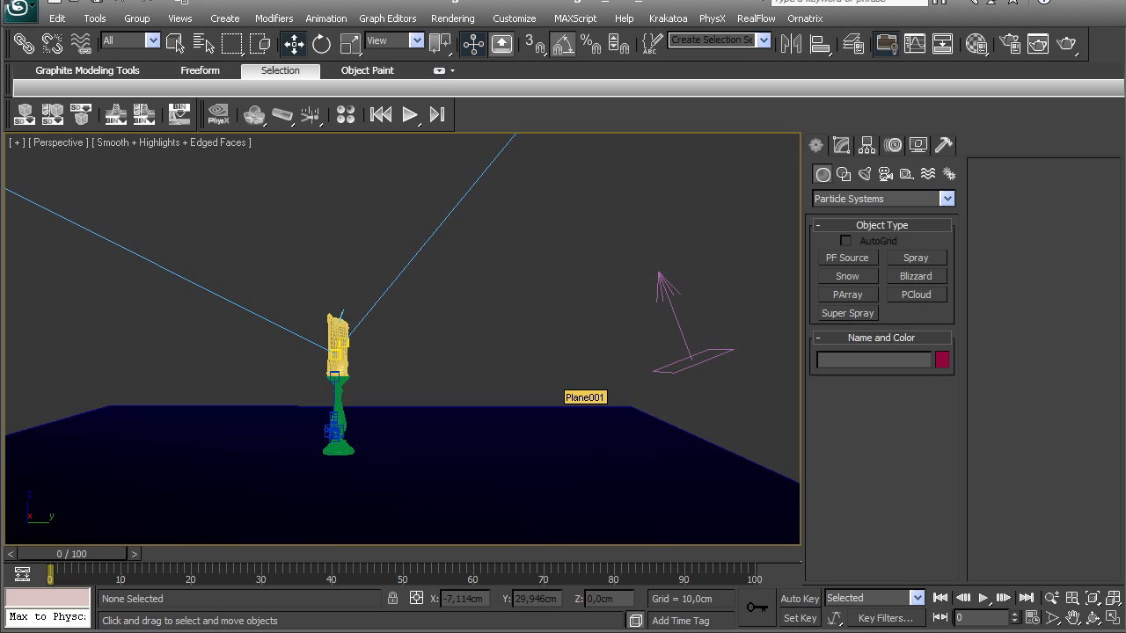
Step: Examine the candle scene's lights and camera and the Wind space warp's parameters from several angles, ending in the camera view
alt+middle_drag(555, 383, 492, 379)
scroll(458, 330, down, 2)
scroll(528, 387, down, 3)
click(466, 314)
alt+middle_drag(466, 314, 475, 255)
click(66, 280)
alt+middle_drag(370, 334, 325, 343)
click(519, 425)
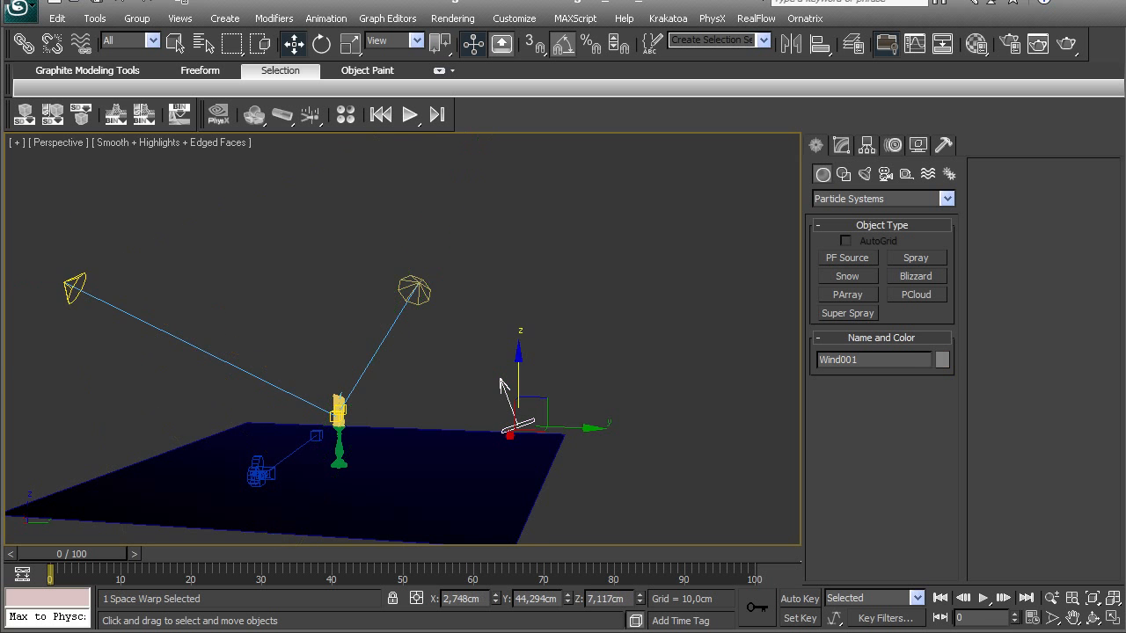
alt+middle_drag(549, 425, 607, 425)
click(841, 145)
alt+middle_drag(396, 352, 307, 339)
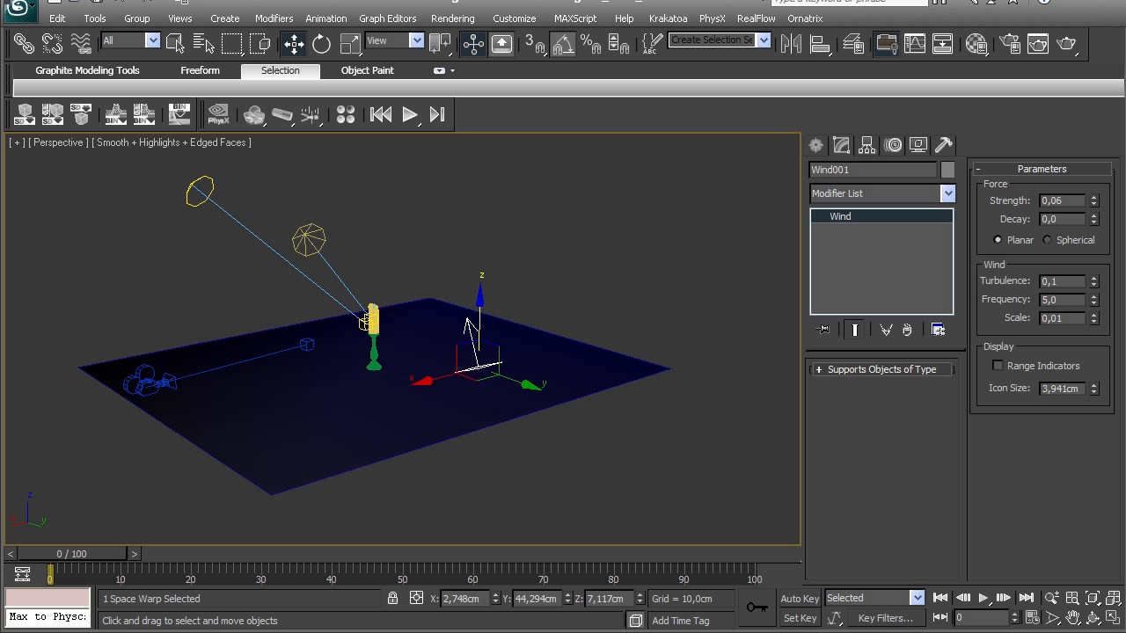
alt+middle_drag(308, 339, 466, 306)
key(c)
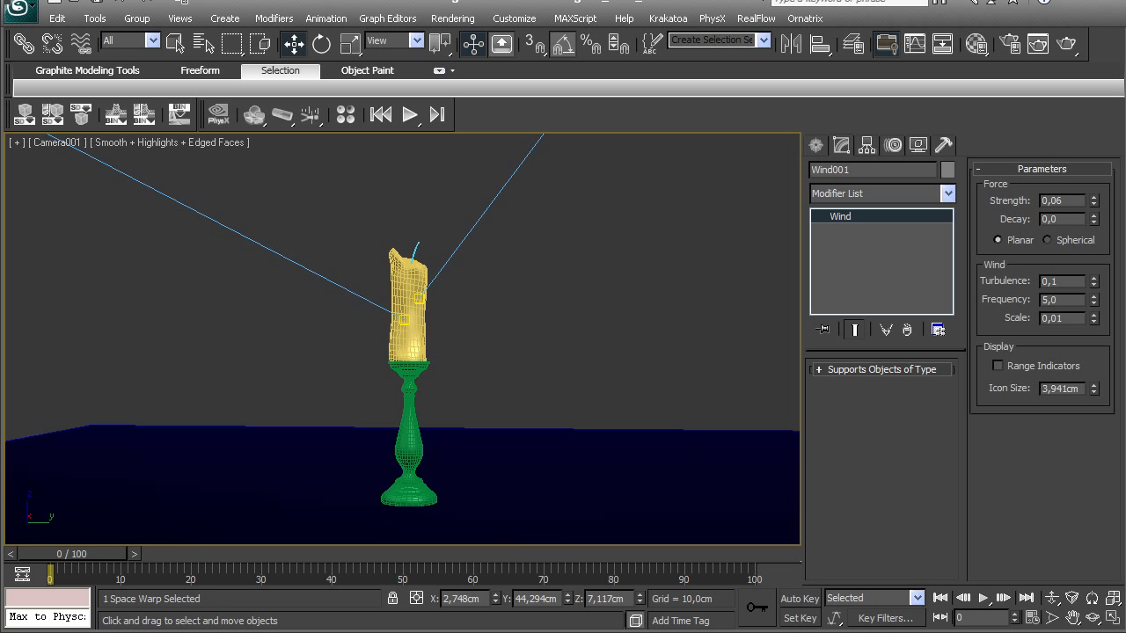
Step: Create a PF Source particle system on the floor beside the candlestick
click(816, 146)
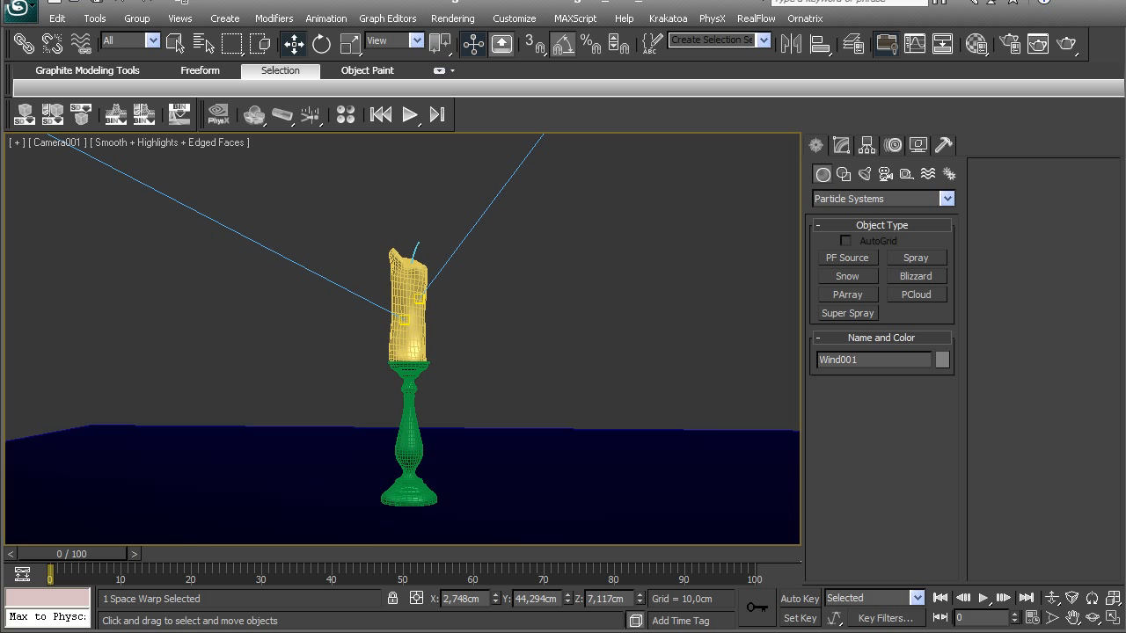
click(947, 198)
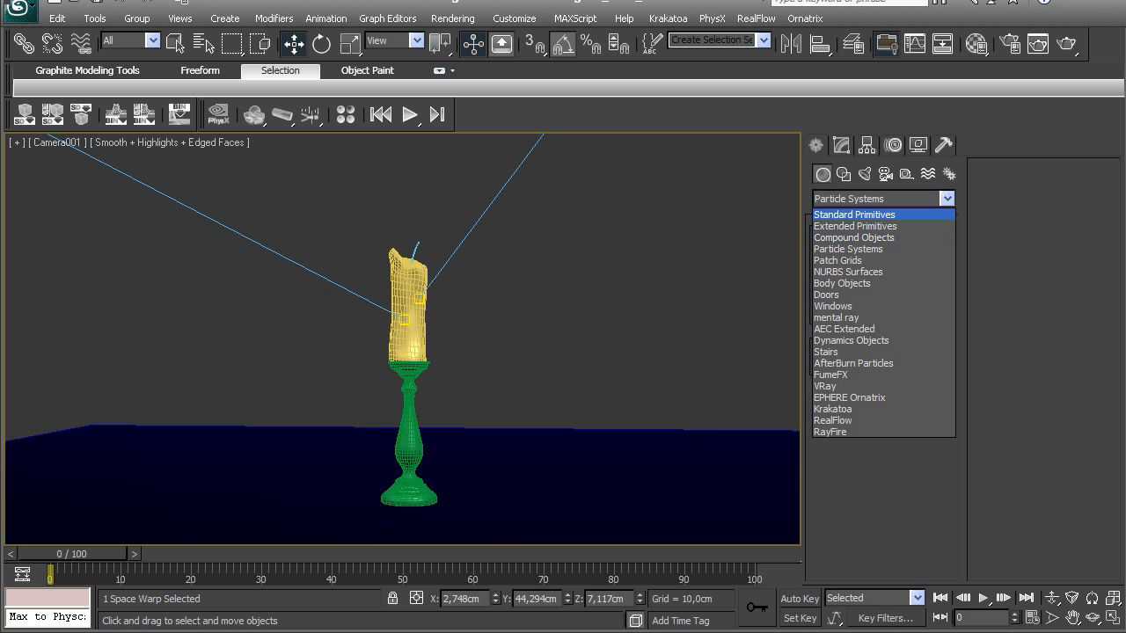
click(848, 249)
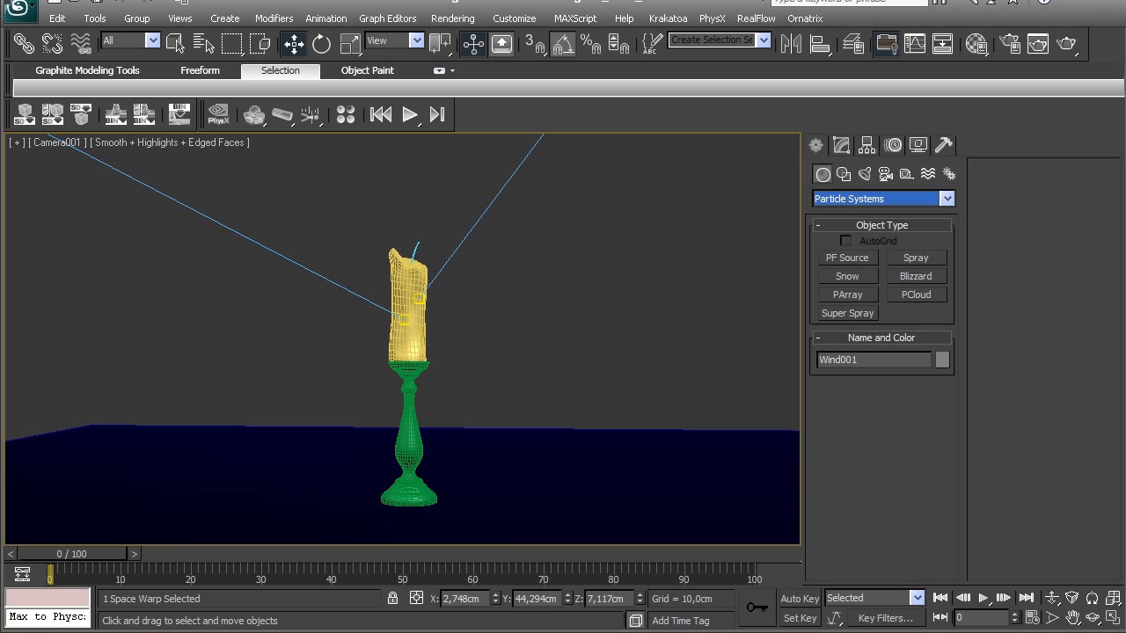
click(847, 258)
drag(546, 517, 620, 542)
key(w)
Step: Align the PF Source to the candlestick (Bougeoir) in Y and move it close beside the base, to about X 2.97 cm, Y 6.5 cm
key(p)
scroll(402, 340, down, 5)
alt+middle_drag(402, 339, 504, 444)
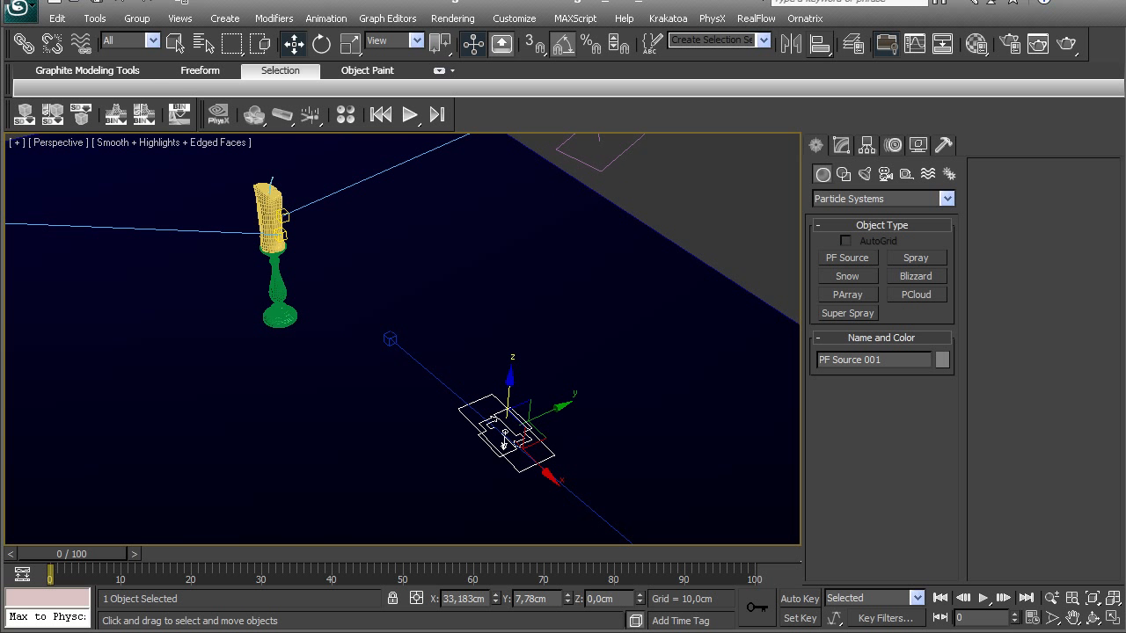
key(alt+a)
click(436, 466)
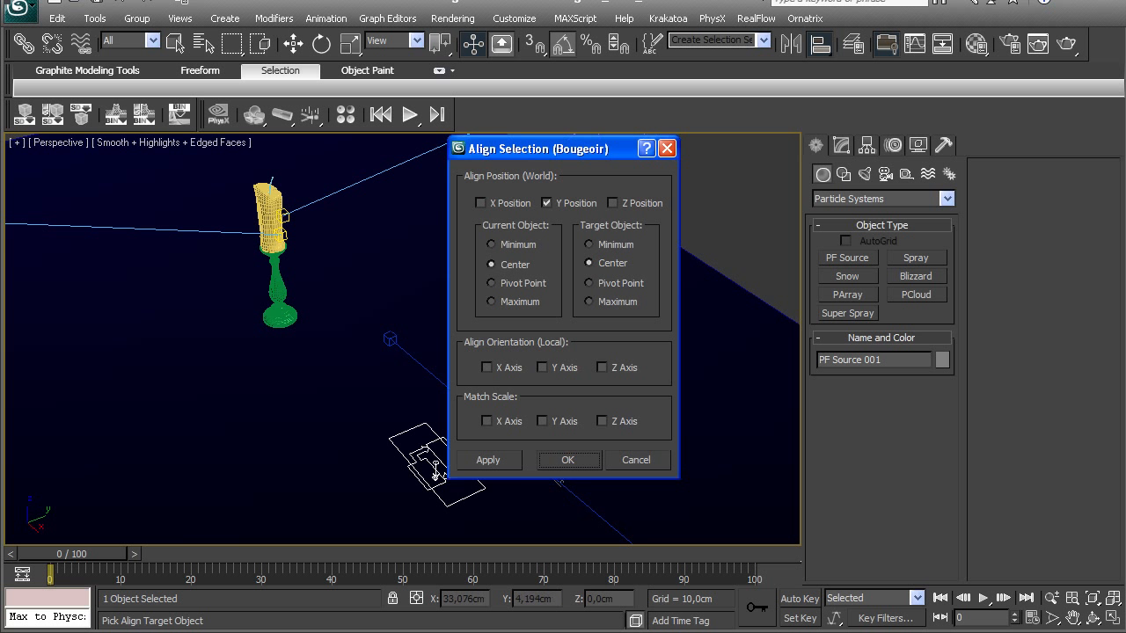
click(567, 460)
drag(435, 461, 297, 306)
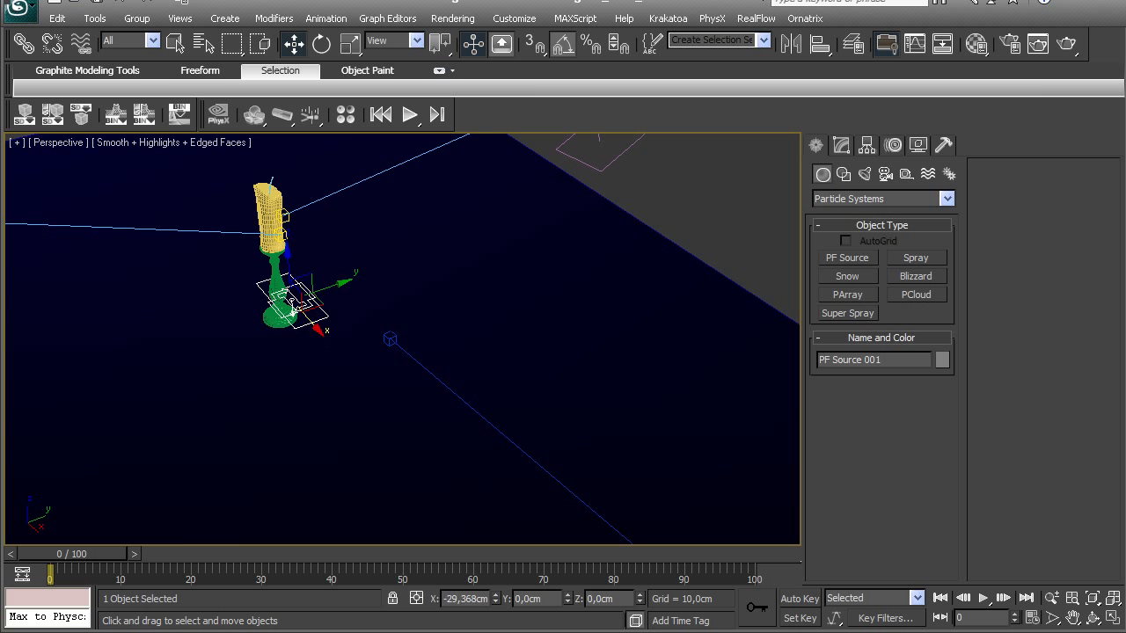
alt+middle_drag(297, 307, 297, 367)
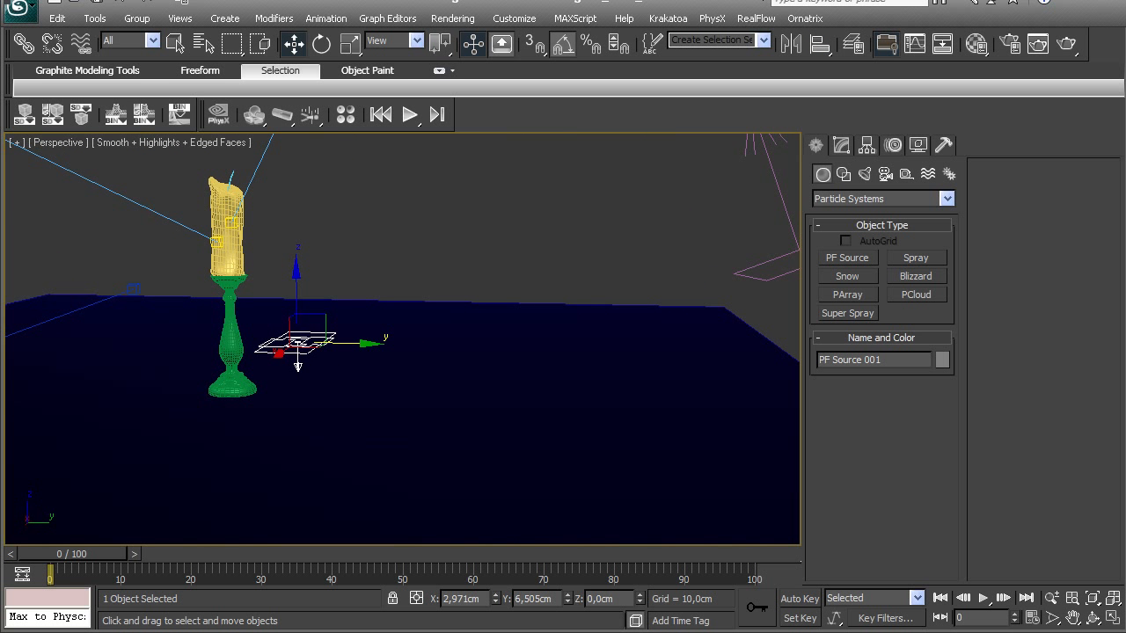
drag(297, 367, 297, 378)
Step: Rotate the PF Source icon -180° about X so its arrow points upward, and return to the camera view
key(e)
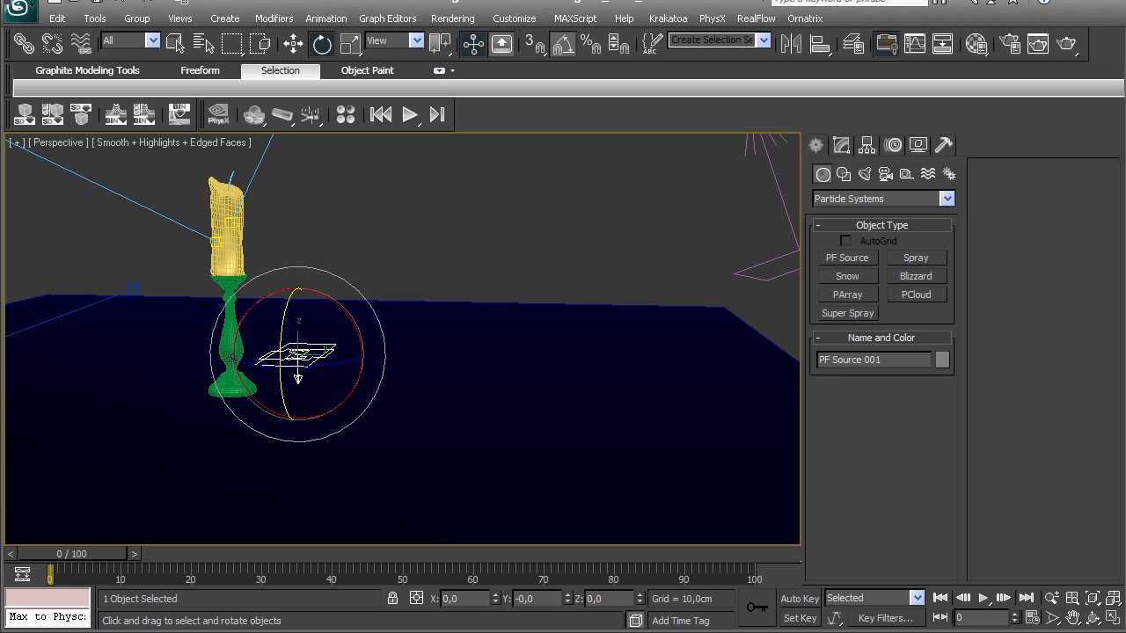
drag(335, 302, 495, 416)
alt+middle_drag(495, 415, 550, 400)
scroll(401, 340, down, 3)
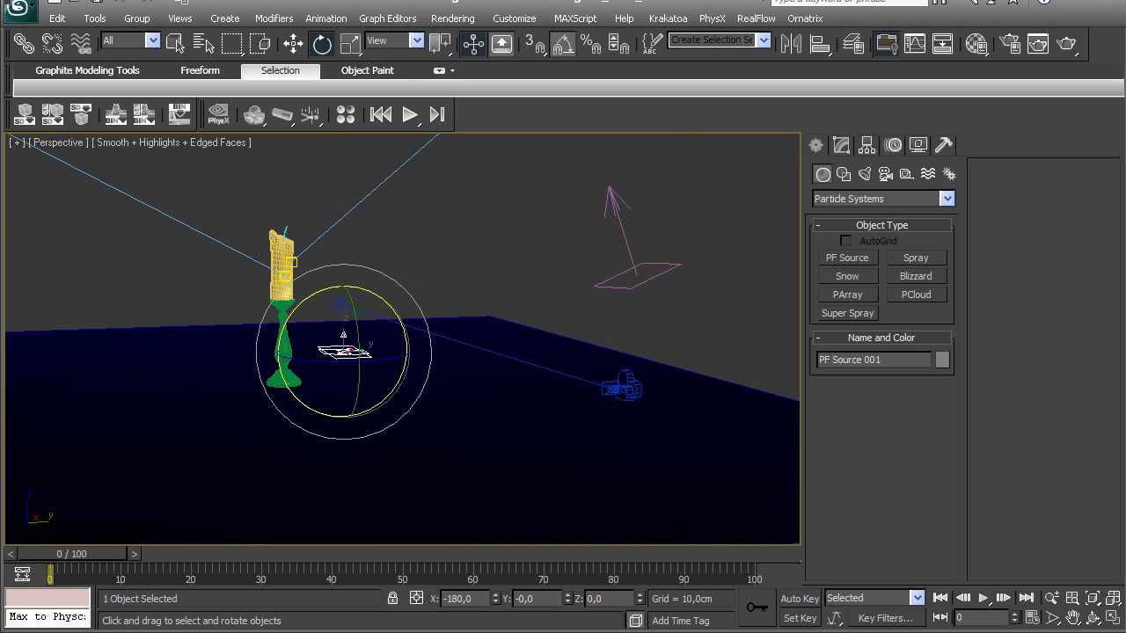
key(c)
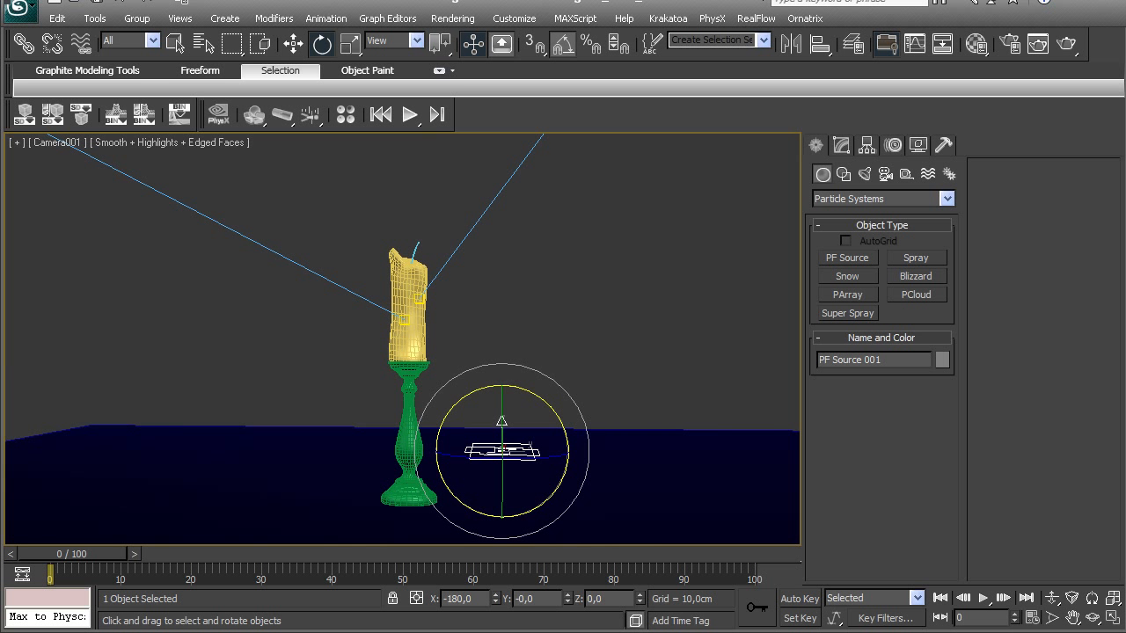
Step: Open Particle View and set the Birth operator's Emit Start to -50 and Emit Stop to 500
key(6)
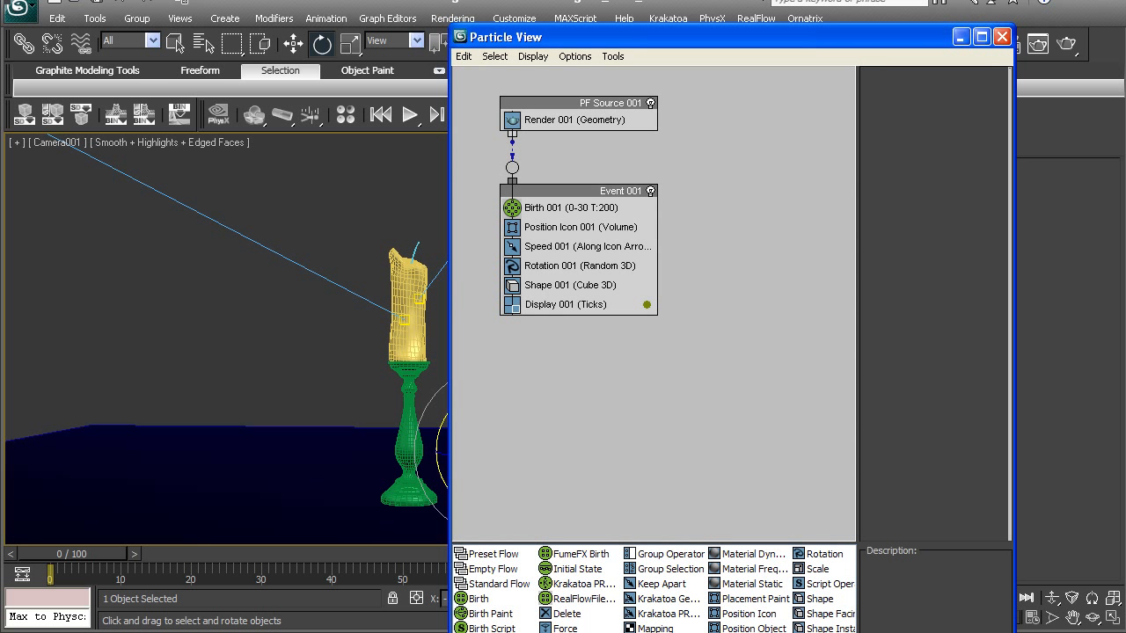
drag(563, 36, 624, 7)
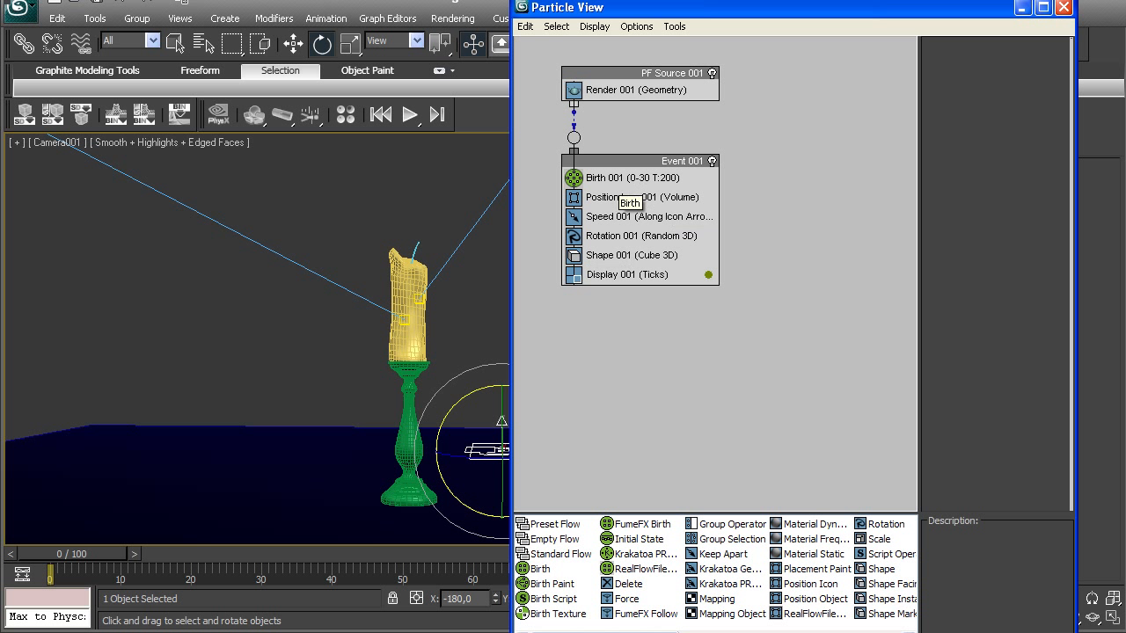
click(635, 178)
mouse_move(72, 554)
mouse_down()
mouse_move(204, 553)
mouse_move(58, 554)
mouse_move(400, 554)
mouse_move(72, 554)
mouse_up()
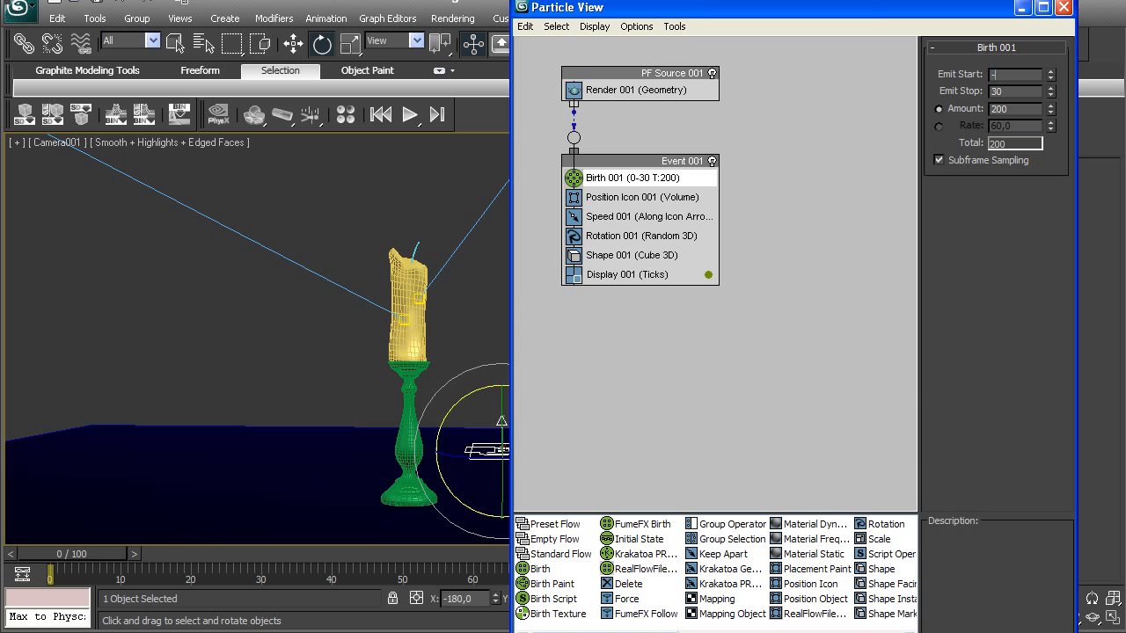
text(-50)
key(Return)
key(Tab)
key(Return)
Step: Switch the Birth operator from a fixed amount to a rate of 200 and preview the particles
click(939, 126)
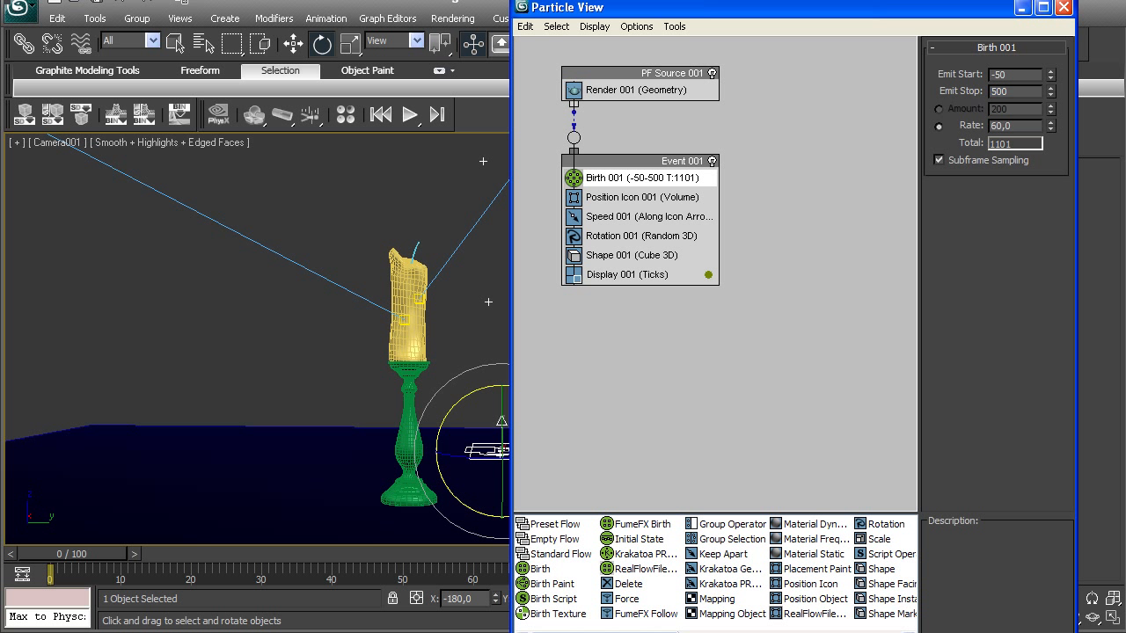
double_click(1002, 126)
text(200)
key(Return)
drag(677, 8, 853, 18)
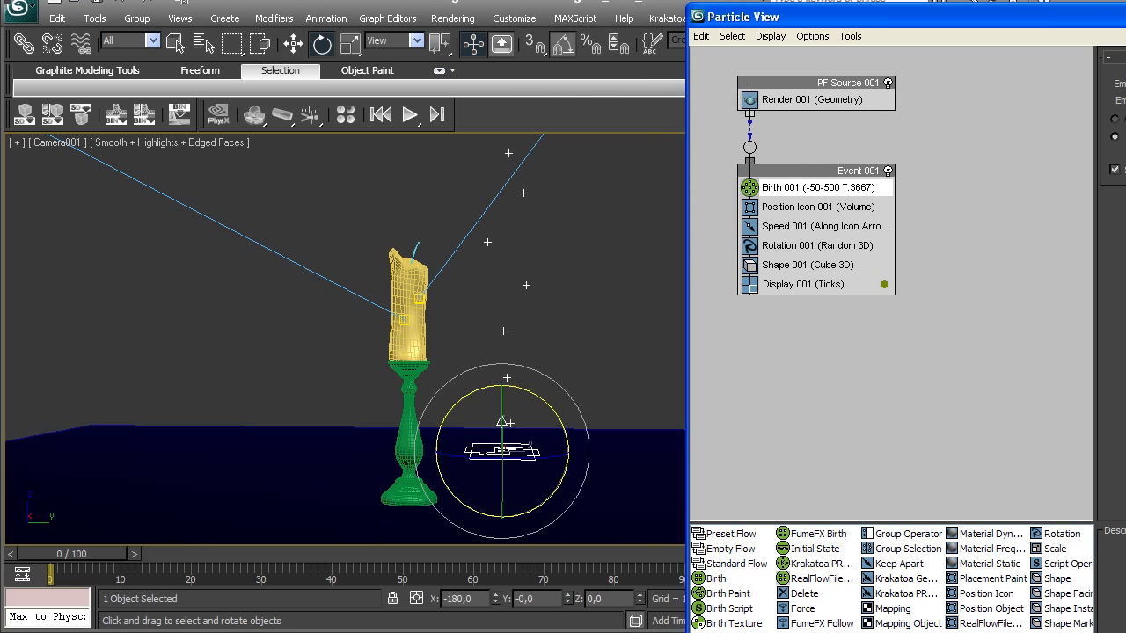
mouse_move(72, 553)
mouse_down()
mouse_move(419, 553)
mouse_move(73, 553)
mouse_up()
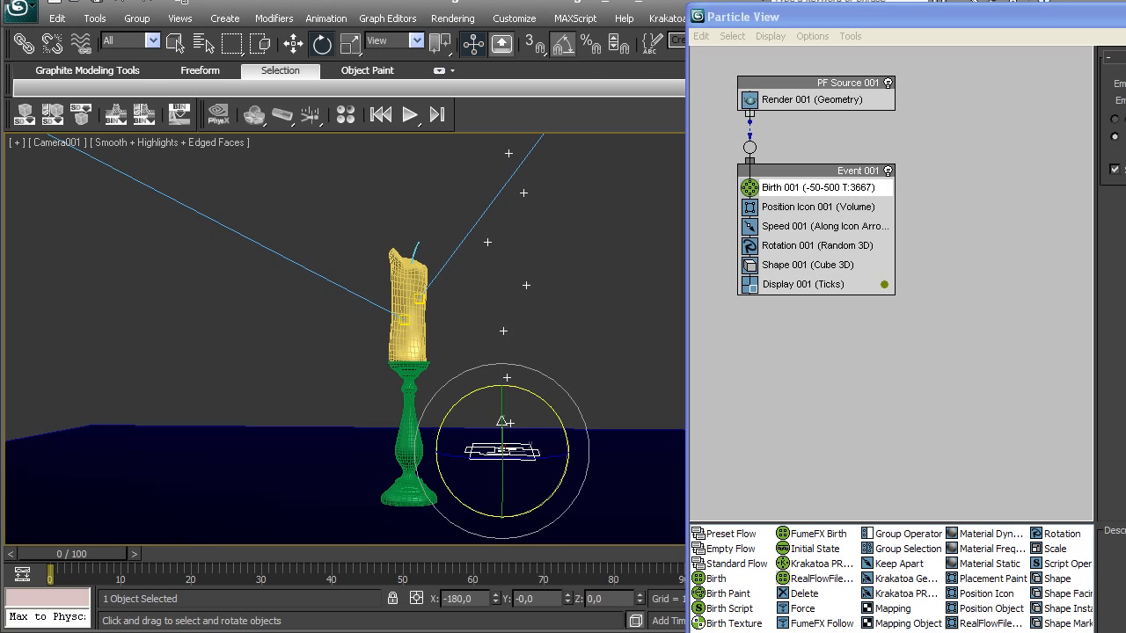
Step: Delete the Position Icon, Rotation and Shape operators from the particle event
drag(835, 24, 706, 0)
click(700, 180)
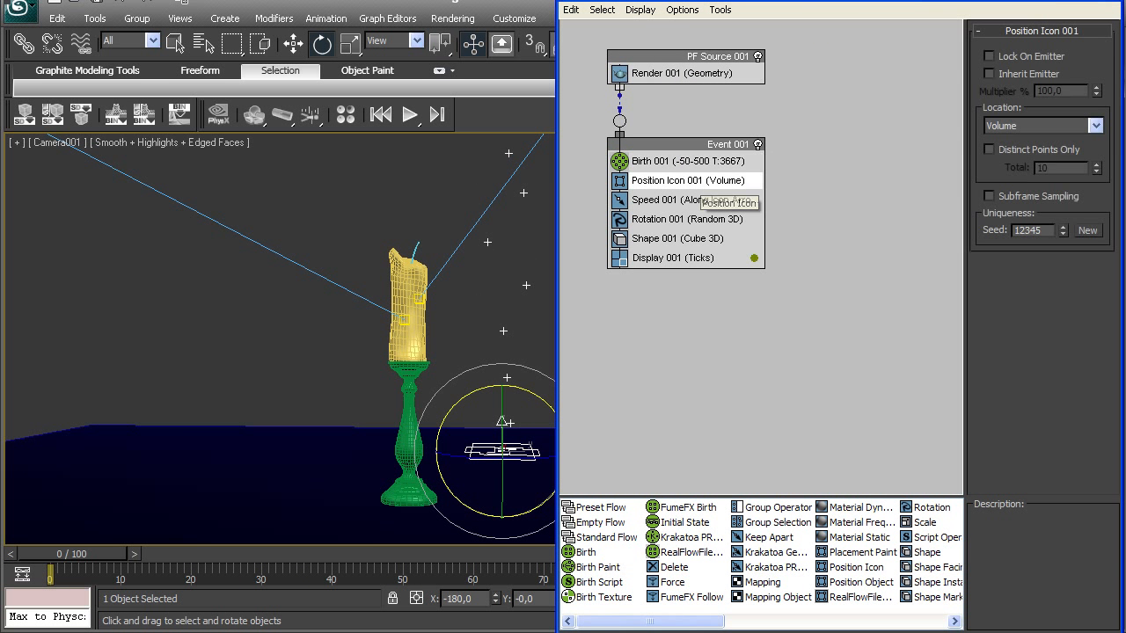
key(Delete)
click(673, 201)
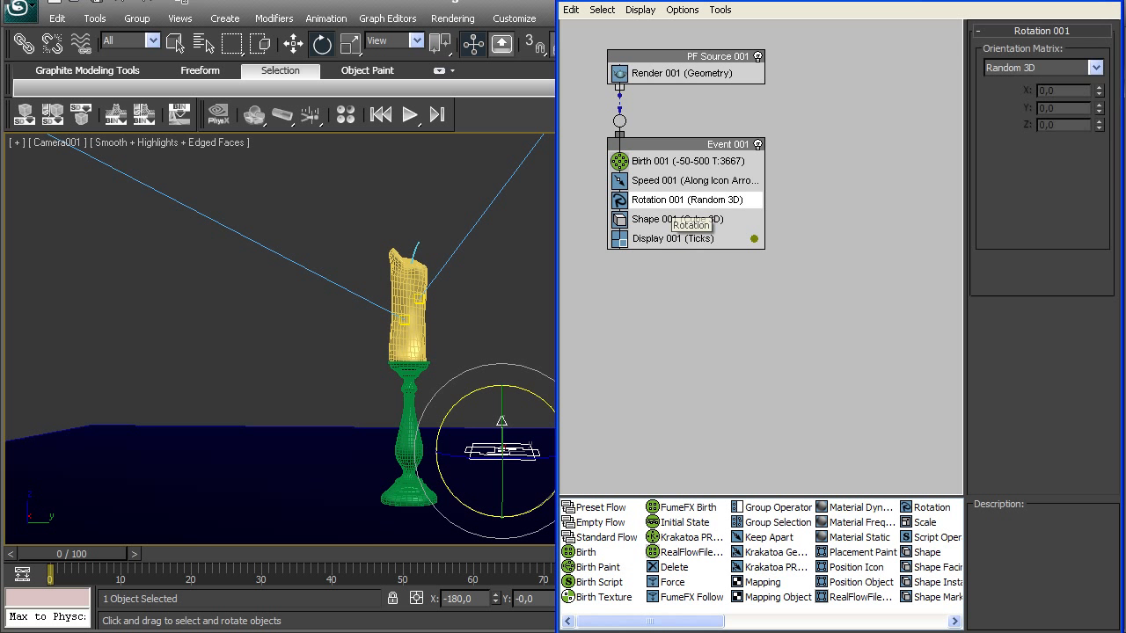
key(Delete)
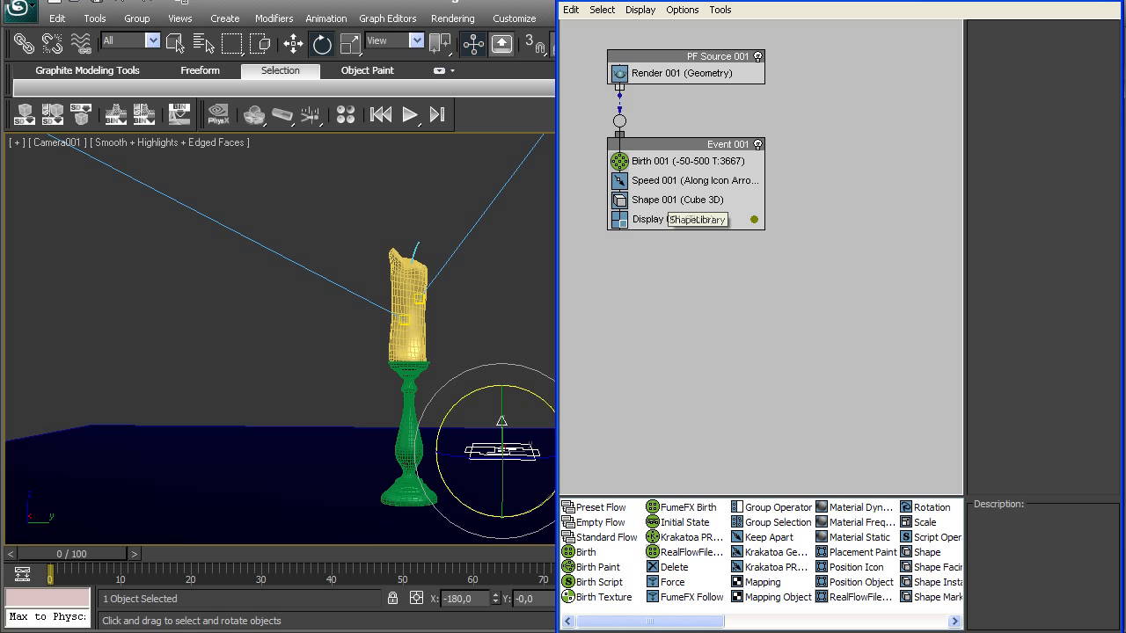
click(672, 200)
key(Delete)
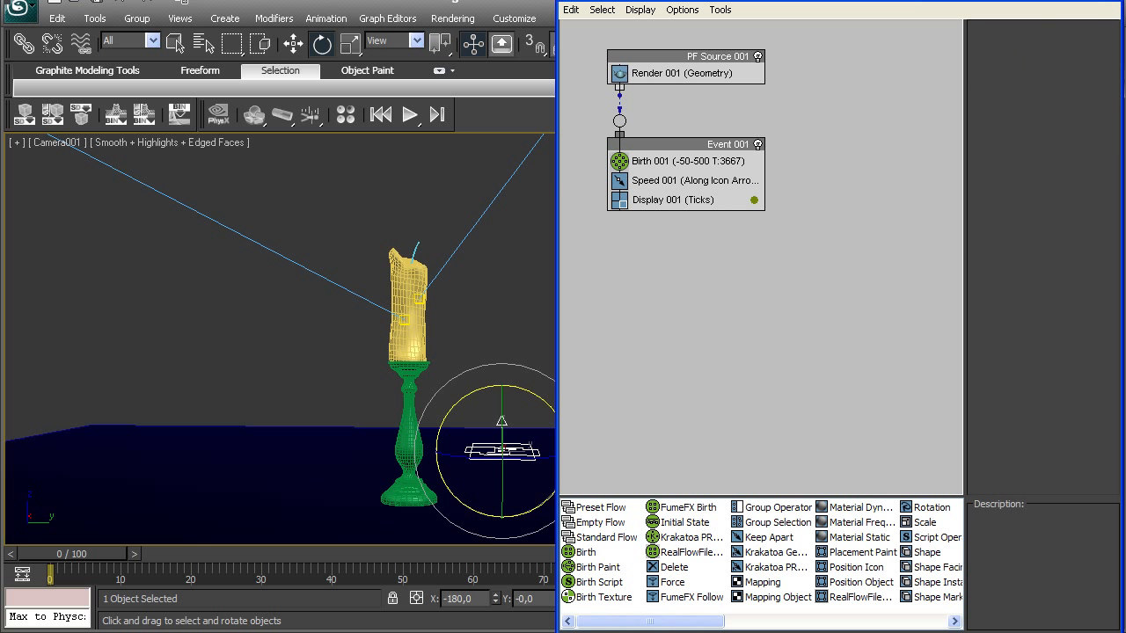
Step: Add a Position Object operator after Birth and assign the candle wick (Meche) as its emitter object
drag(650, 622, 724, 622)
click(687, 567)
drag(692, 583, 682, 180)
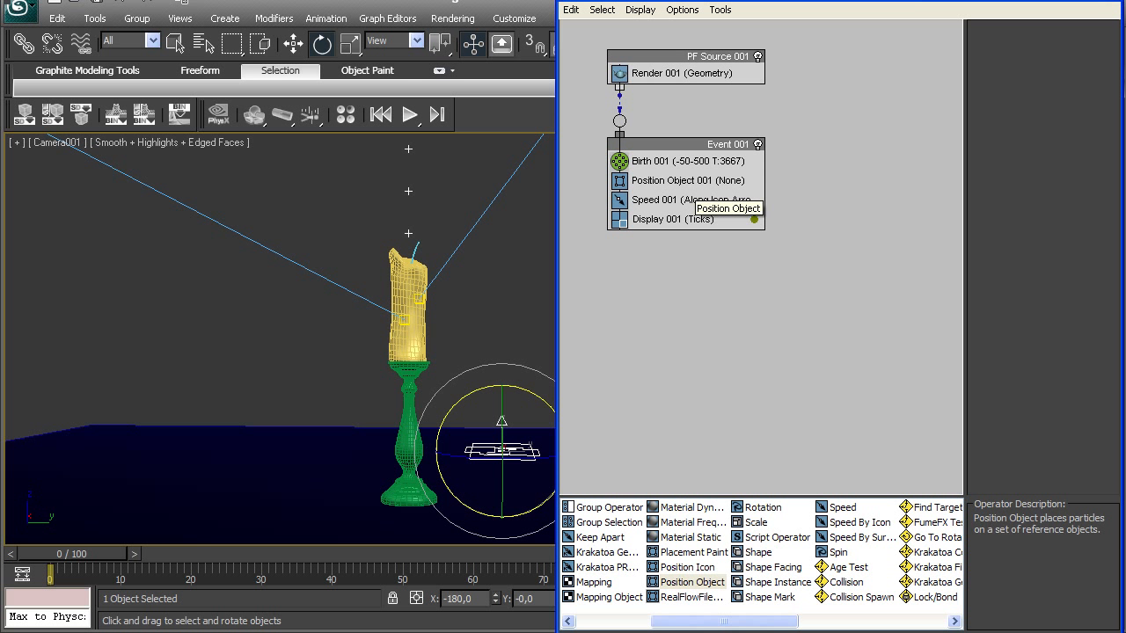
click(682, 180)
click(994, 211)
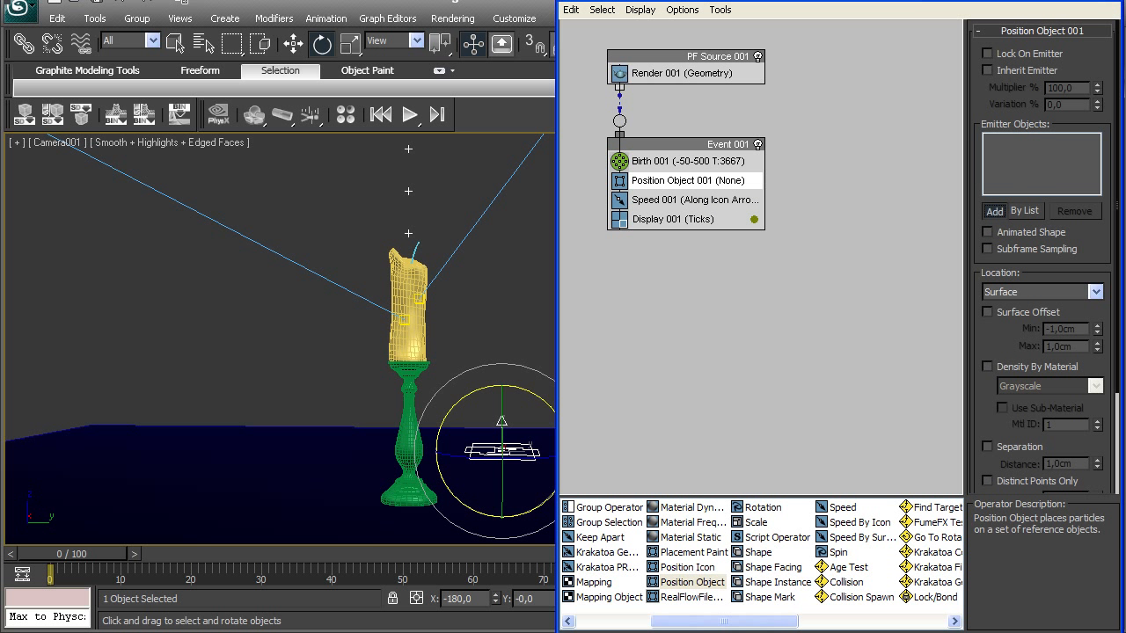
click(416, 249)
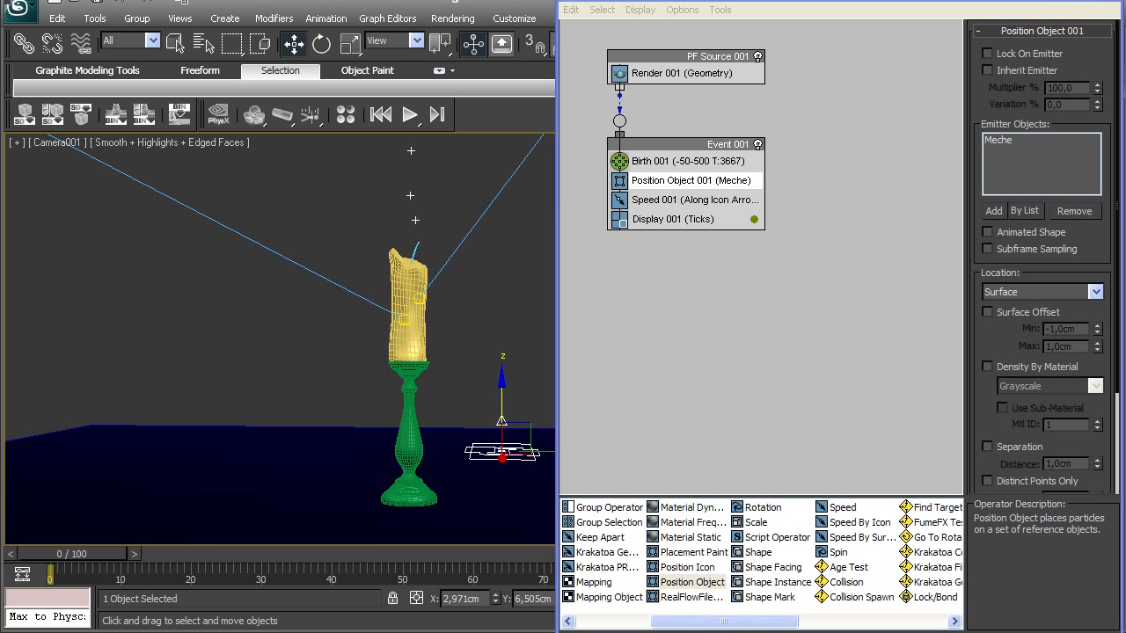
mouse_move(72, 554)
mouse_down()
mouse_move(350, 554)
mouse_move(72, 554)
mouse_up()
Step: Set the Speed operator's speed to 2 cm and preview the particle motion
click(668, 200)
drag(1065, 54, 1038, 53)
text(2)
key(Return)
mouse_move(72, 554)
mouse_down()
mouse_move(411, 554)
mouse_move(72, 554)
mouse_up()
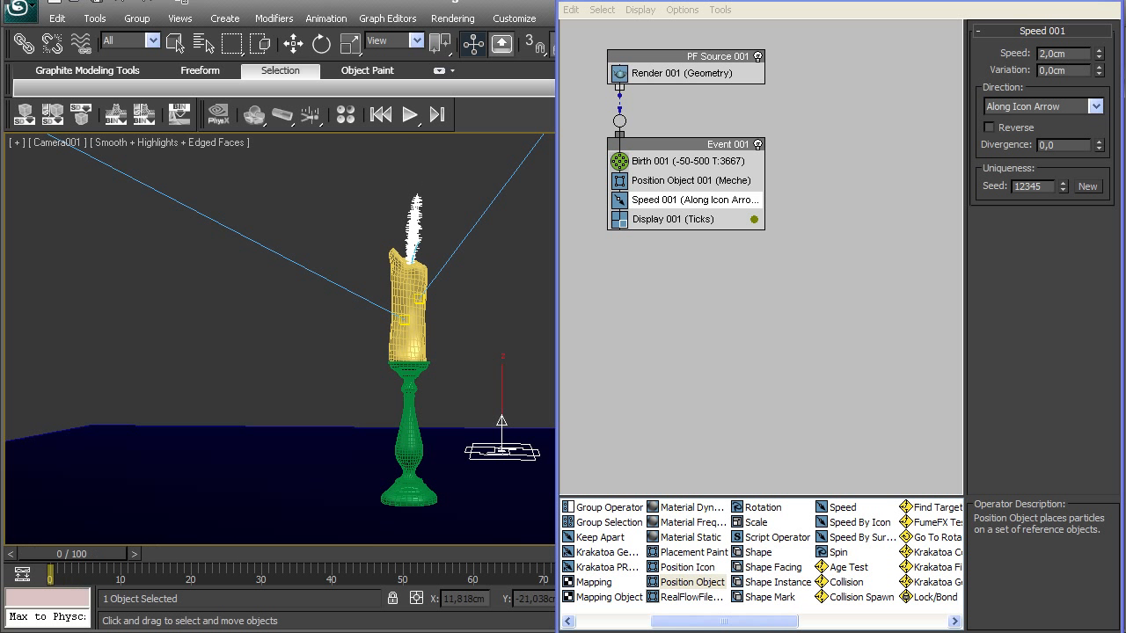
key(w)
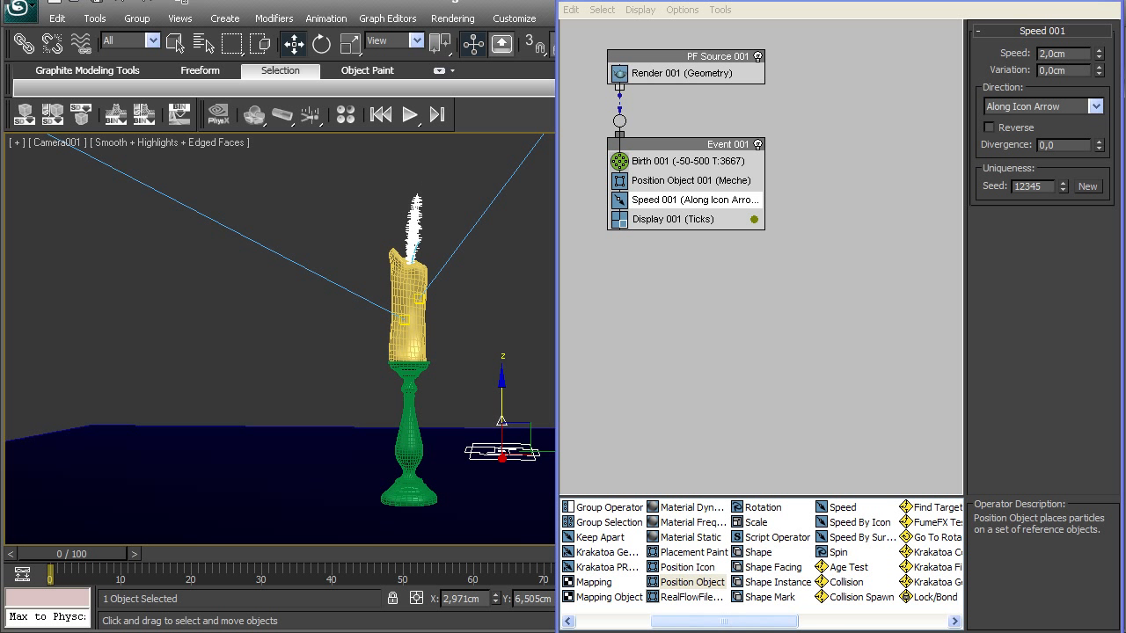
Step: Add a Shape Facing operator before Display and set its world-space size to 2 cm
drag(724, 622, 761, 622)
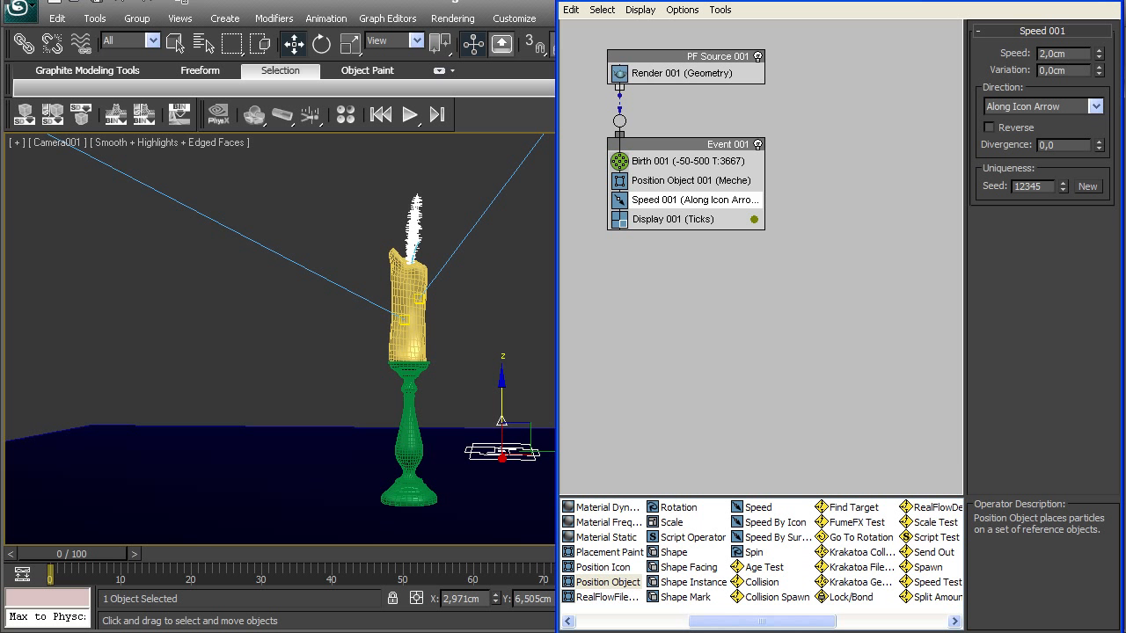
drag(688, 567, 766, 211)
click(681, 220)
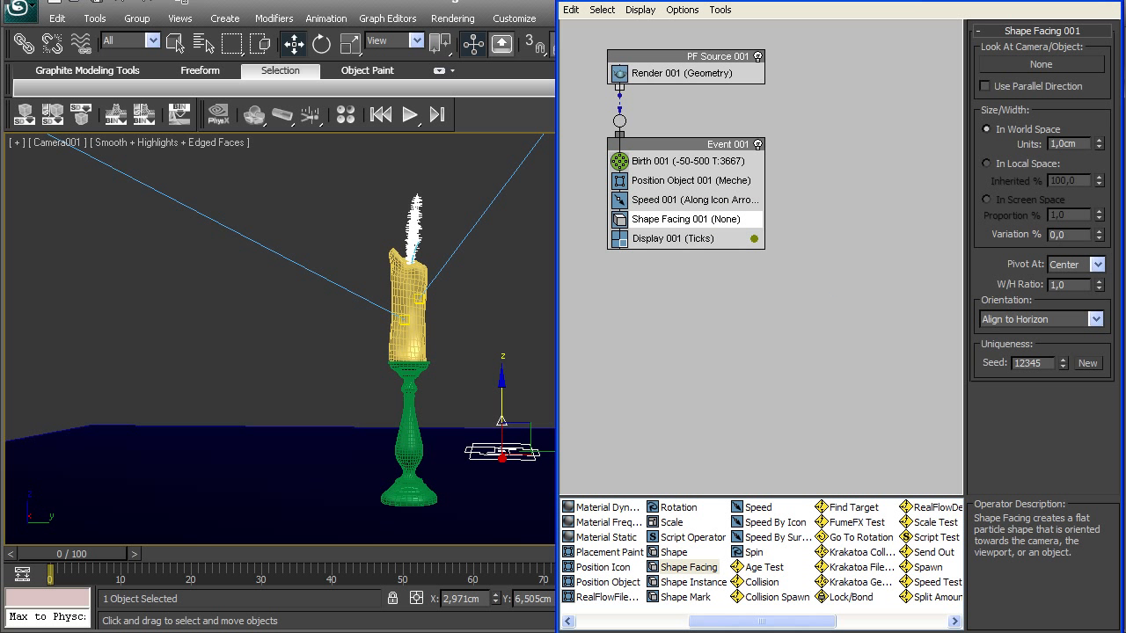
double_click(1055, 144)
text(2)
key(Return)
drag(72, 554, 39, 554)
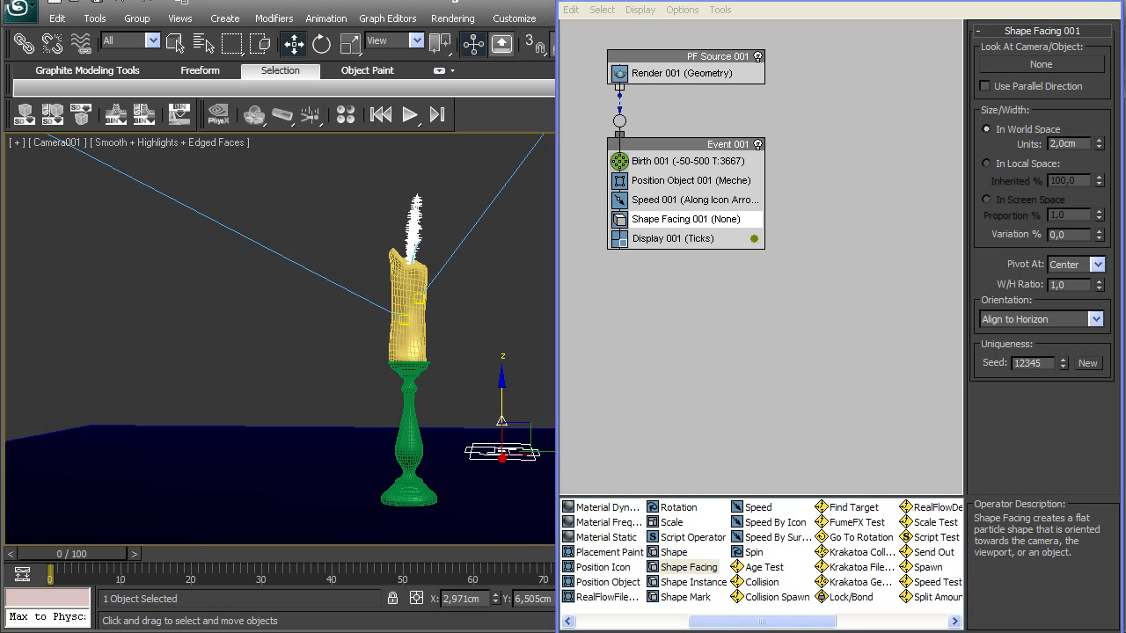
Step: Set the Display operator's type to Geometry and preview the particles over the timeline
click(747, 239)
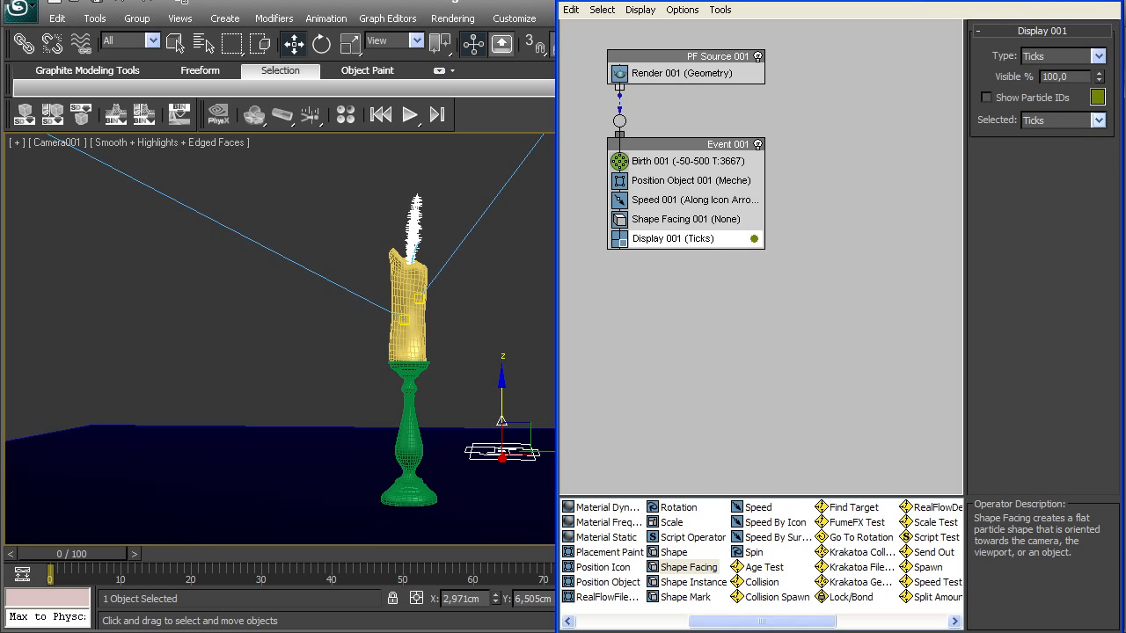
click(1097, 56)
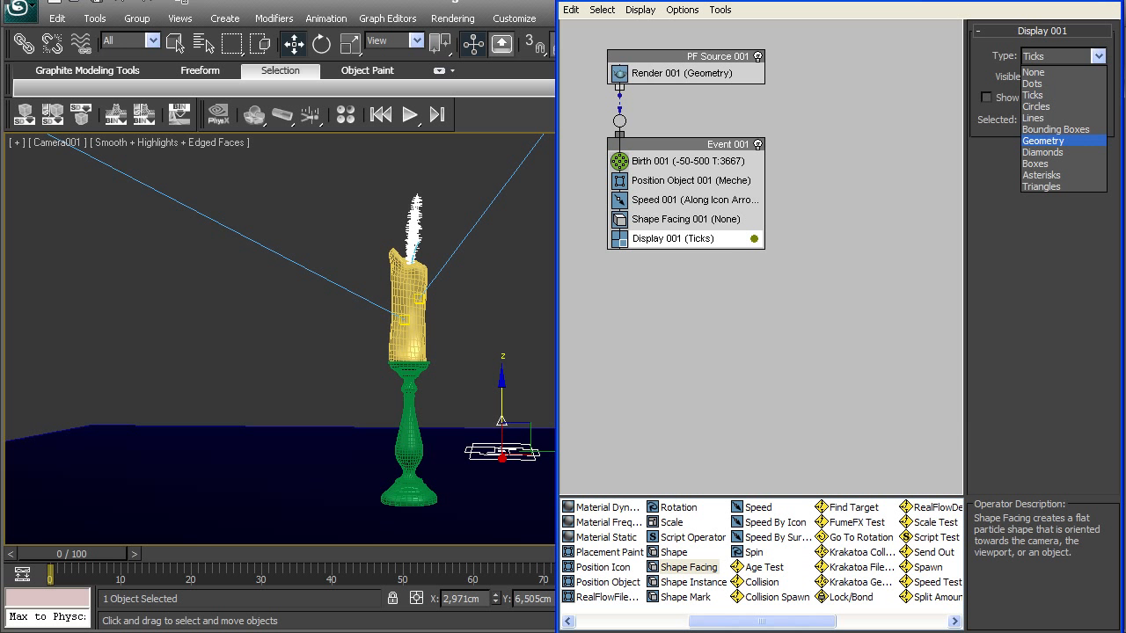
click(1043, 141)
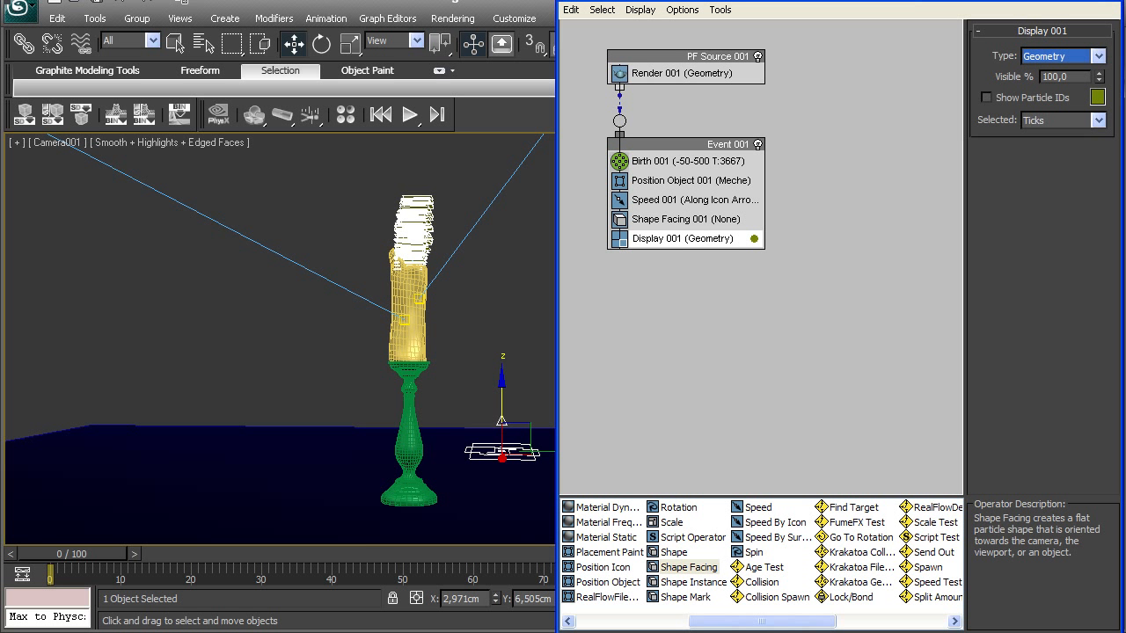
mouse_move(71, 554)
mouse_down()
mouse_move(429, 554)
mouse_move(71, 554)
mouse_up()
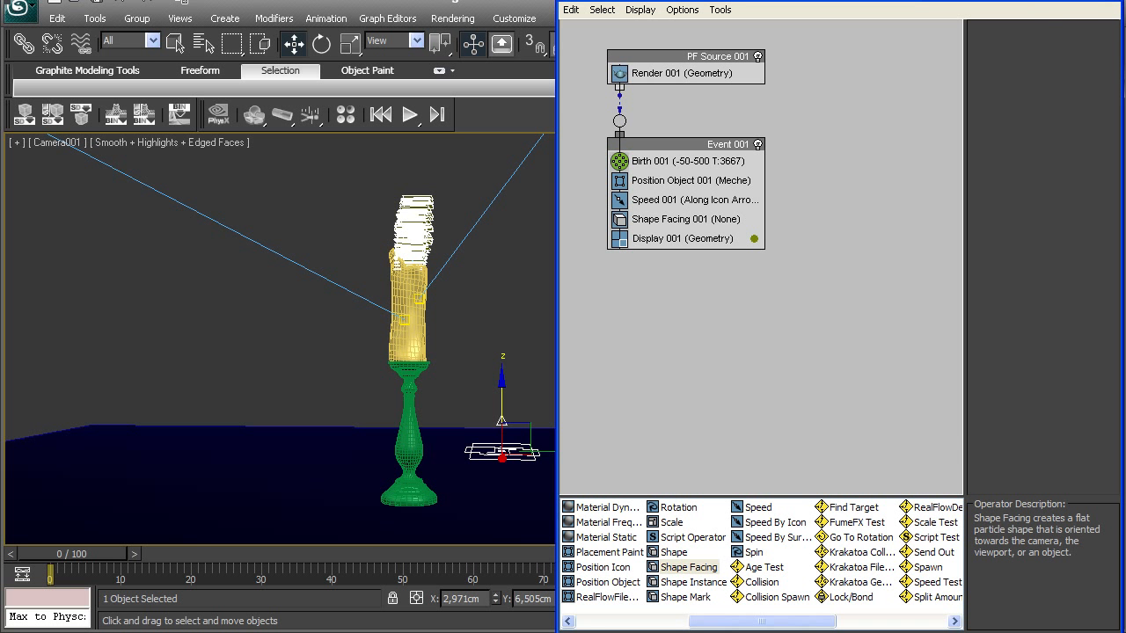
Step: Add a Force operator before Display, assign Wind001 as its space warp, and preview the particles through Camera001
drag(762, 622, 650, 622)
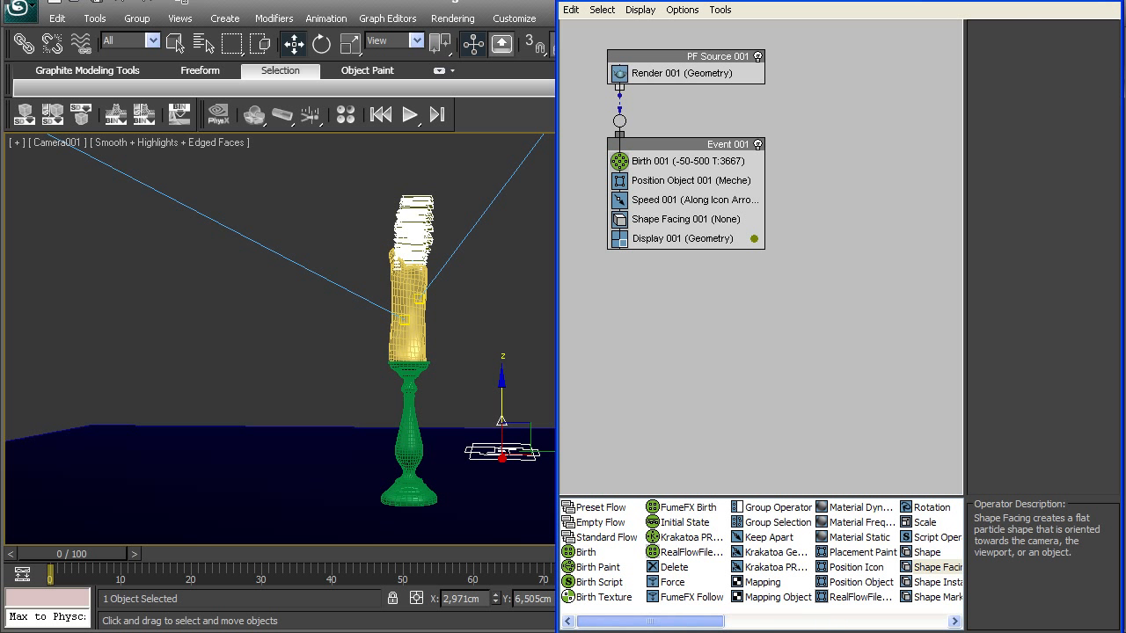
drag(672, 582, 780, 230)
key(p)
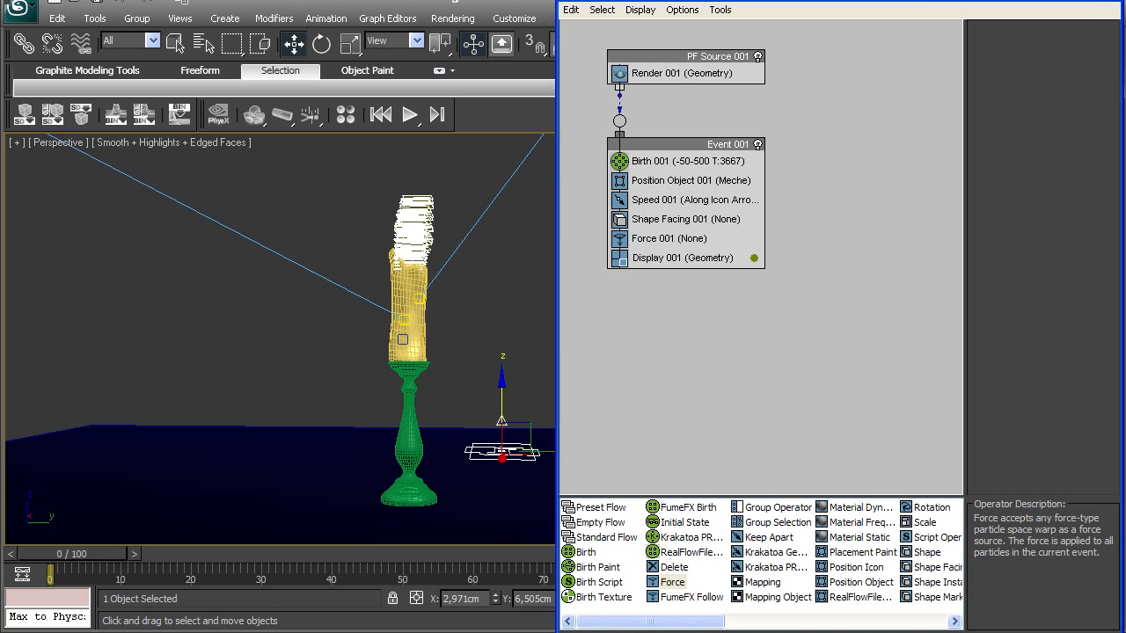
scroll(350, 327, down, 4)
alt+middle_drag(457, 321, 345, 406)
scroll(344, 389, down, 4)
click(686, 238)
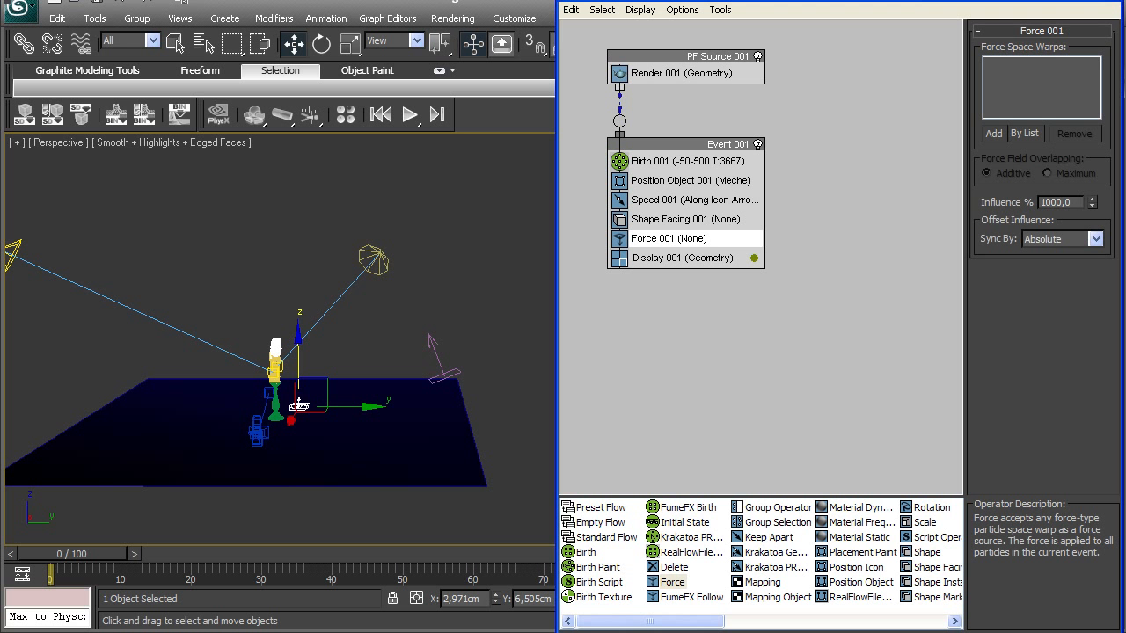
click(993, 133)
click(432, 341)
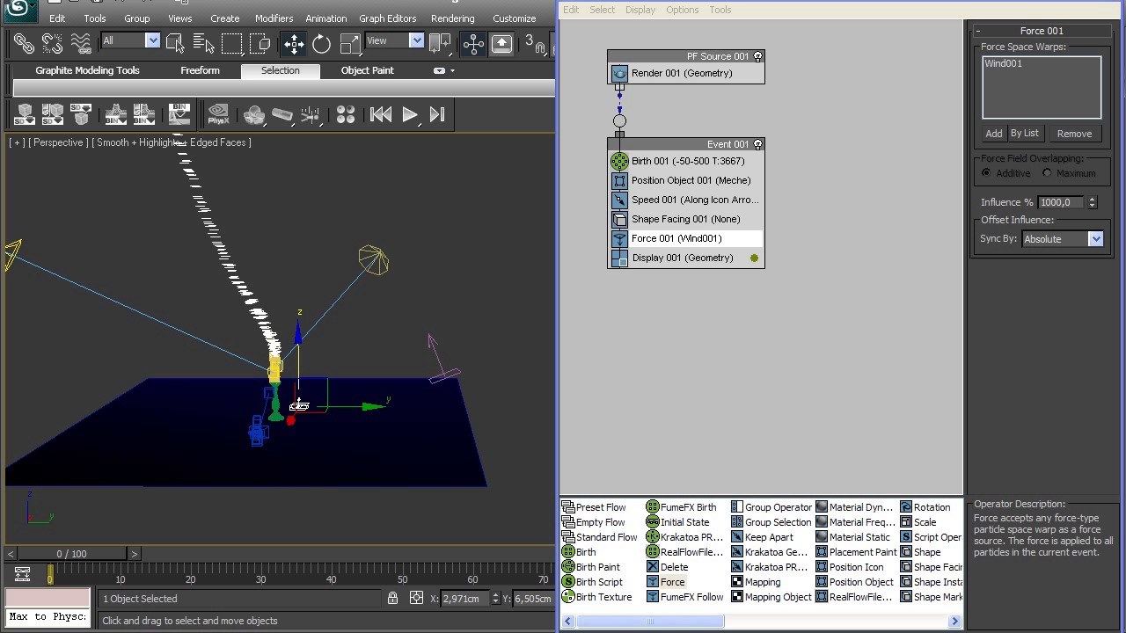
key(c)
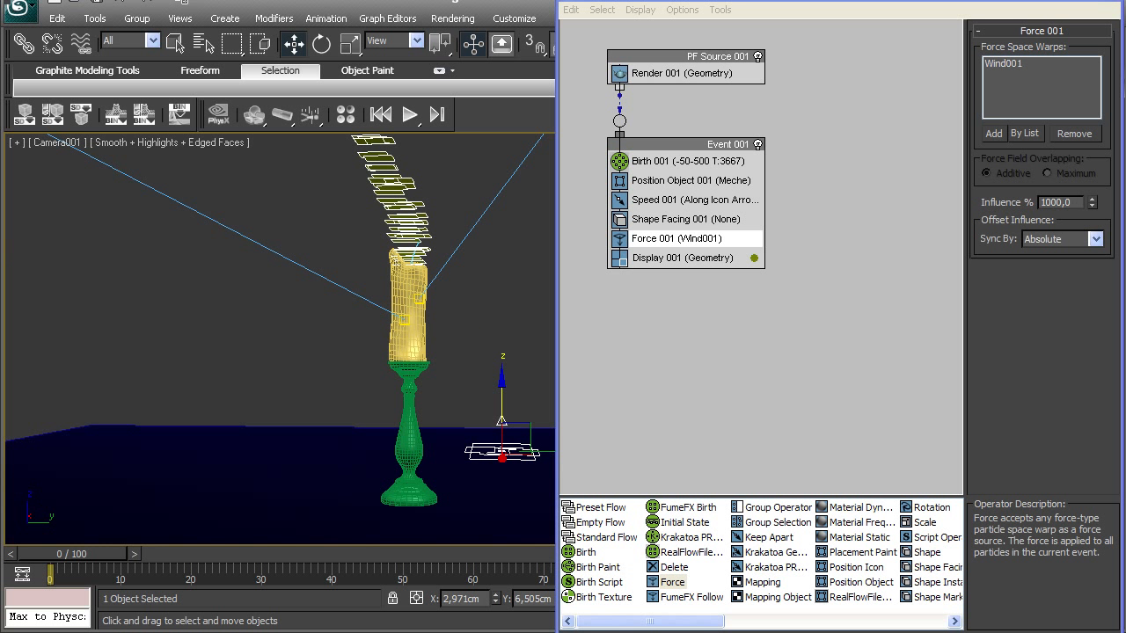
right_click(486, 304)
mouse_move(71, 553)
mouse_down()
mouse_move(229, 553)
mouse_move(71, 553)
mouse_up()
key(w)
Step: Set Camera001 as the Look At object of the Shape Facing operator and scrub the animation
click(707, 219)
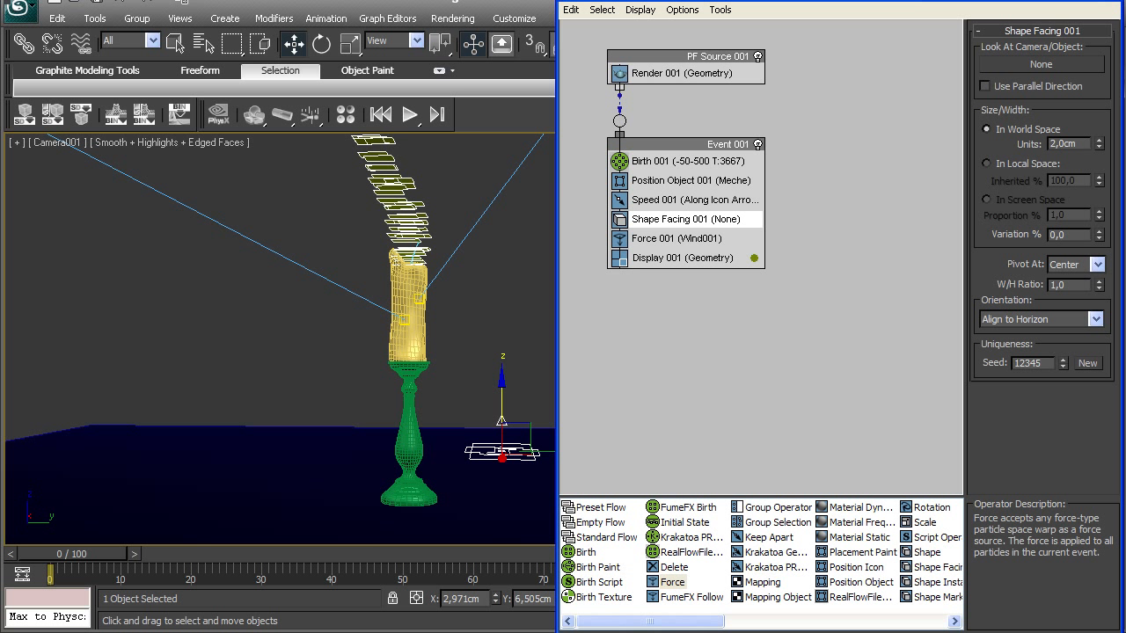
click(1042, 64)
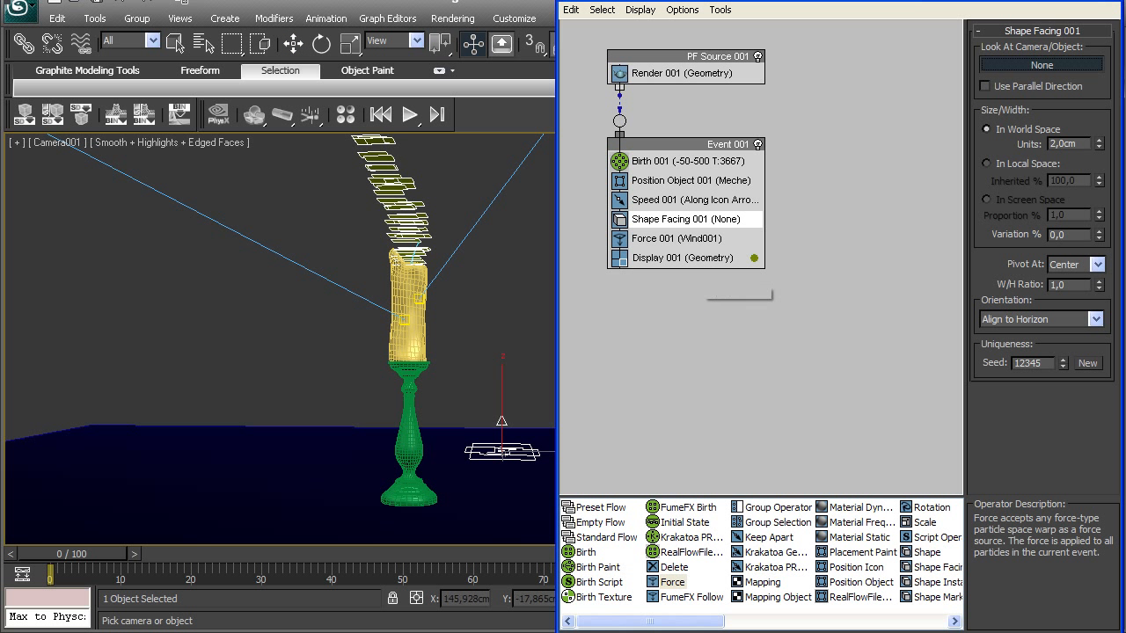
click(203, 43)
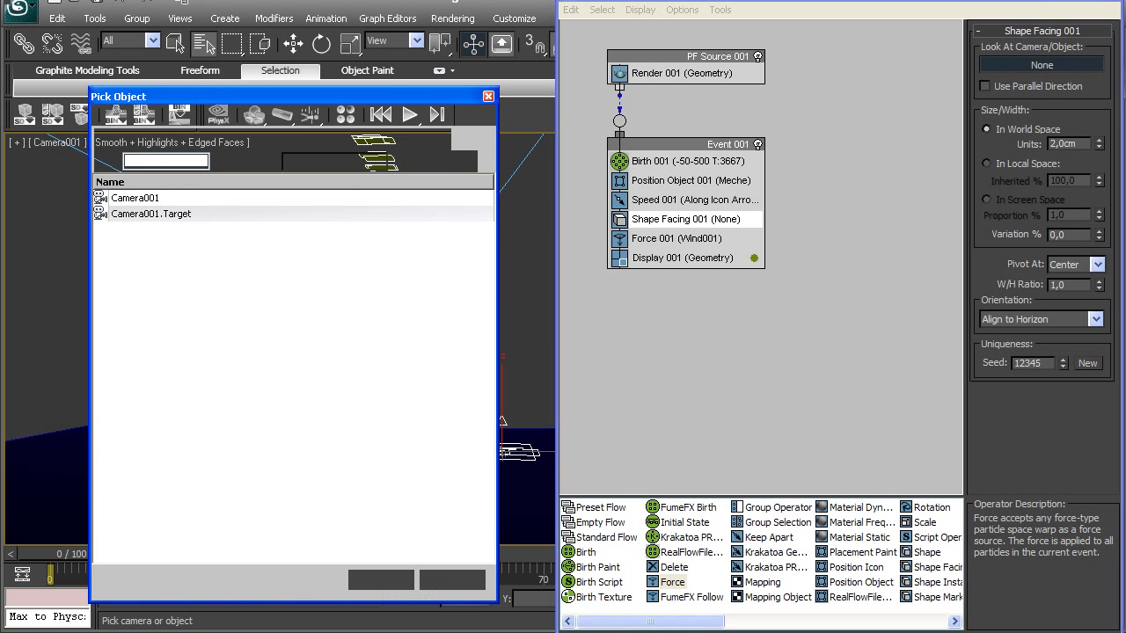
click(134, 198)
click(379, 579)
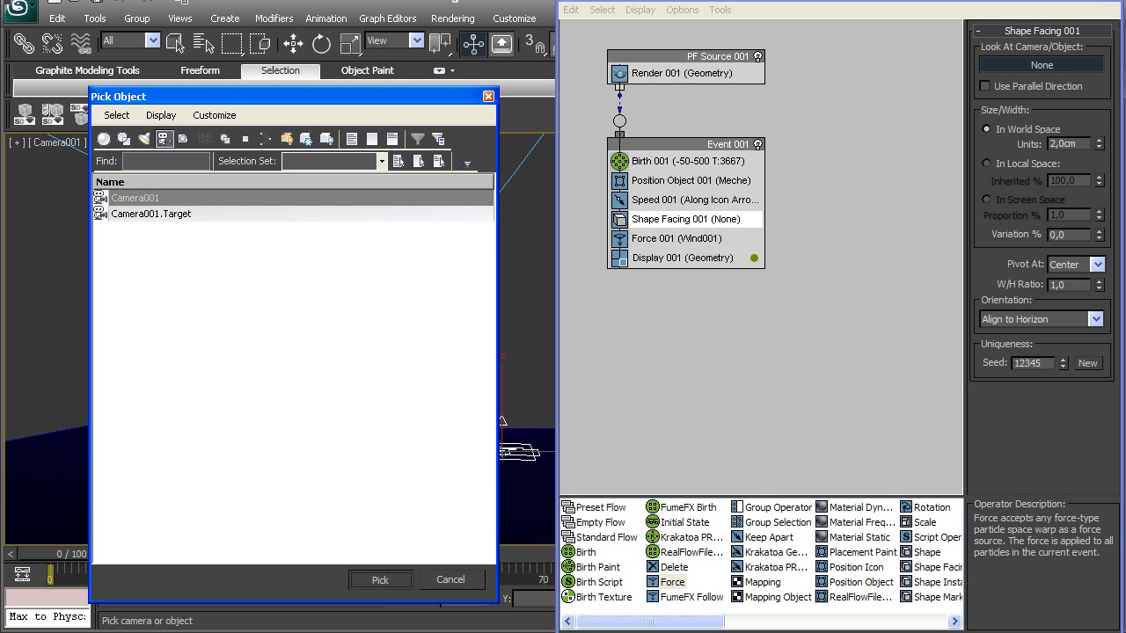
mouse_move(74, 553)
mouse_down()
mouse_move(189, 553)
mouse_move(66, 554)
mouse_up()
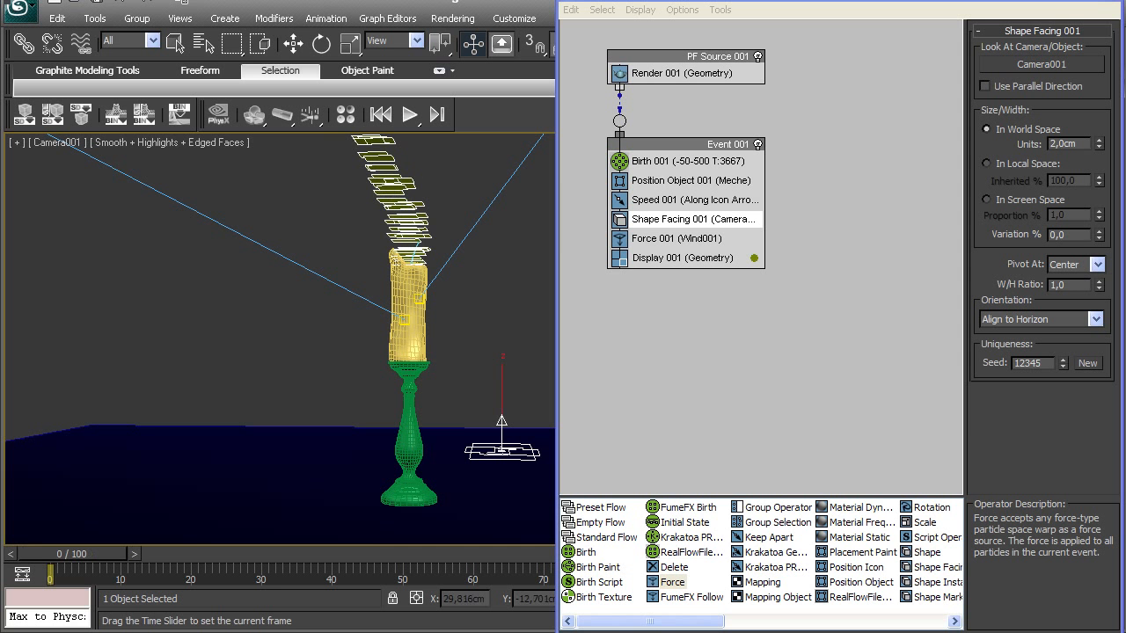
key(w)
Step: Turn Event 001 off and on again to refresh the particles' facing, and scrub the animation
click(758, 144)
click(757, 144)
mouse_move(71, 553)
mouse_down()
mouse_move(537, 553)
mouse_move(71, 554)
mouse_up()
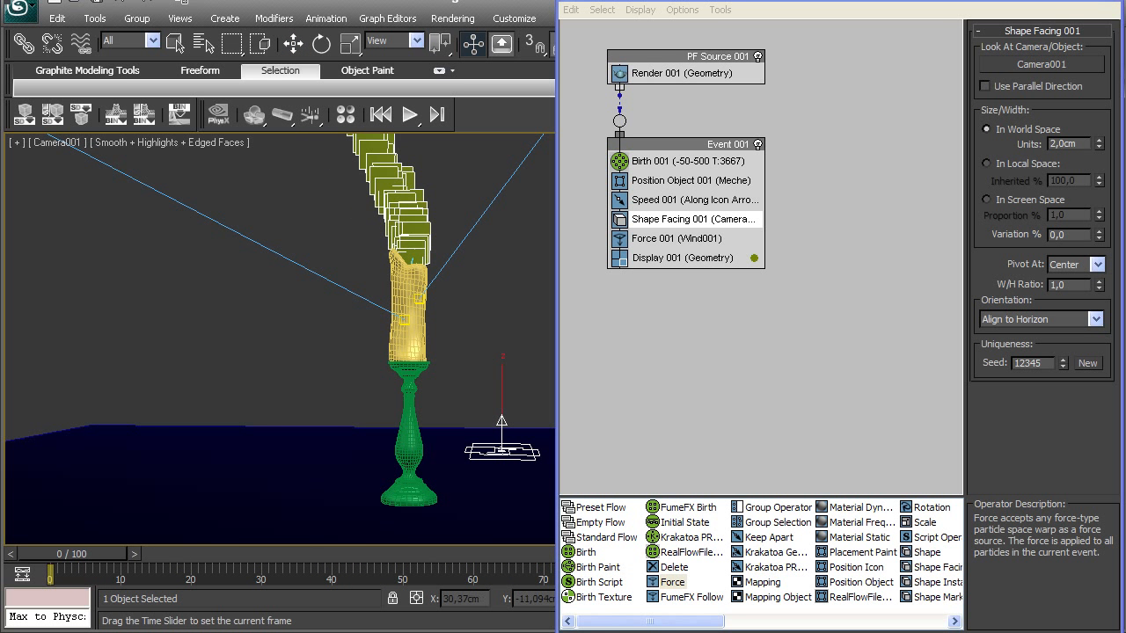
key(w)
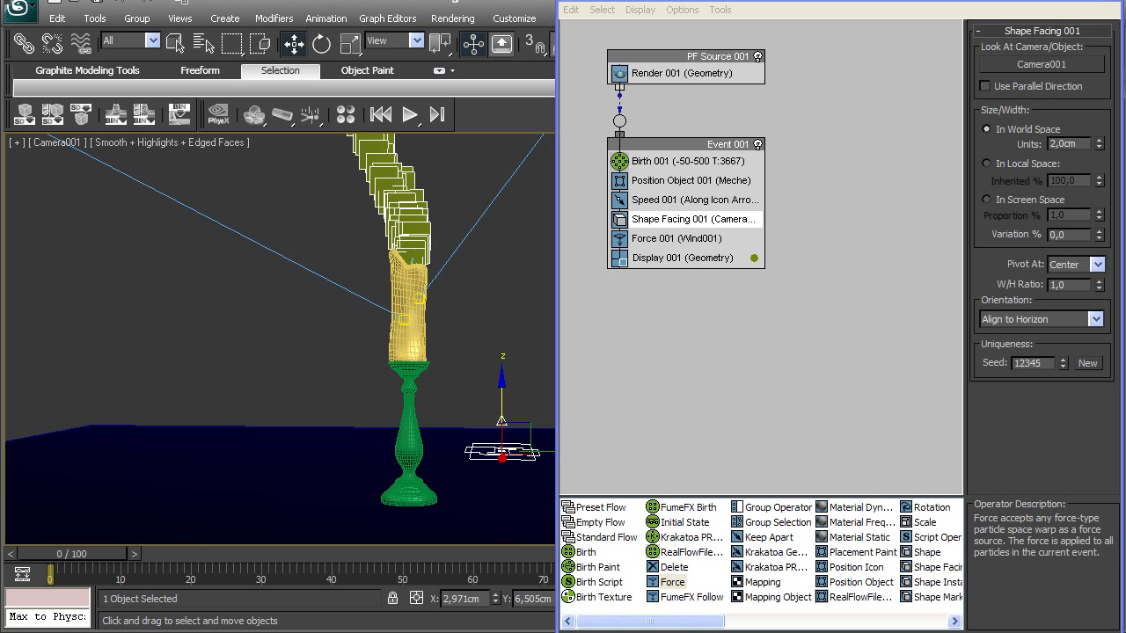
Step: Add a Scale operator between Force and Display and set its type to Absolute
drag(650, 621, 686, 621)
drag(840, 523, 761, 249)
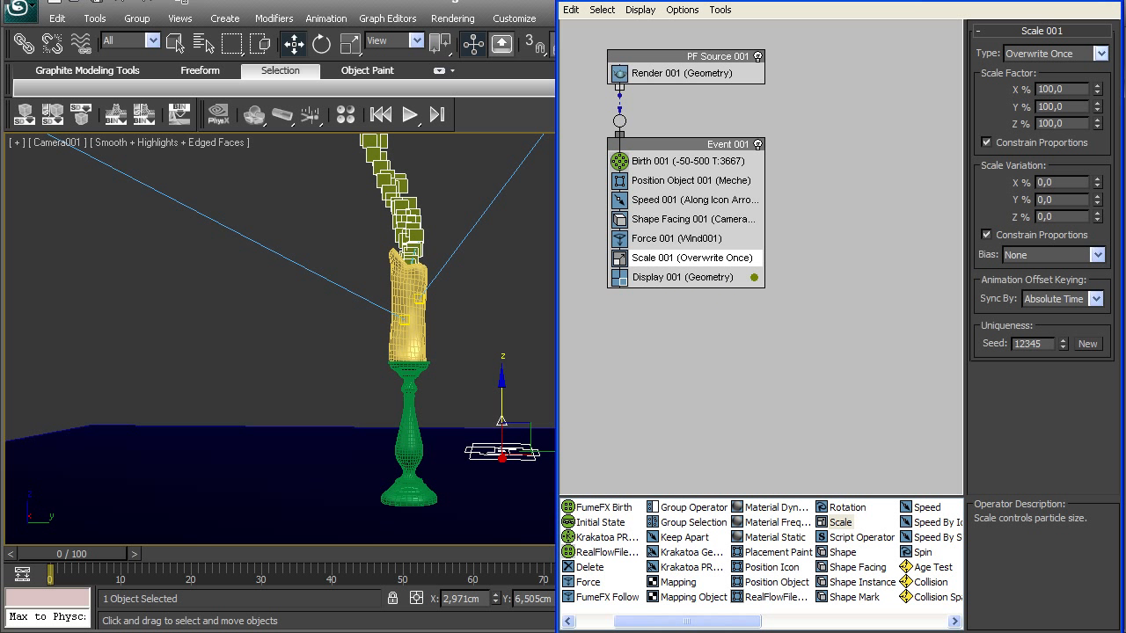
click(1100, 53)
click(1047, 93)
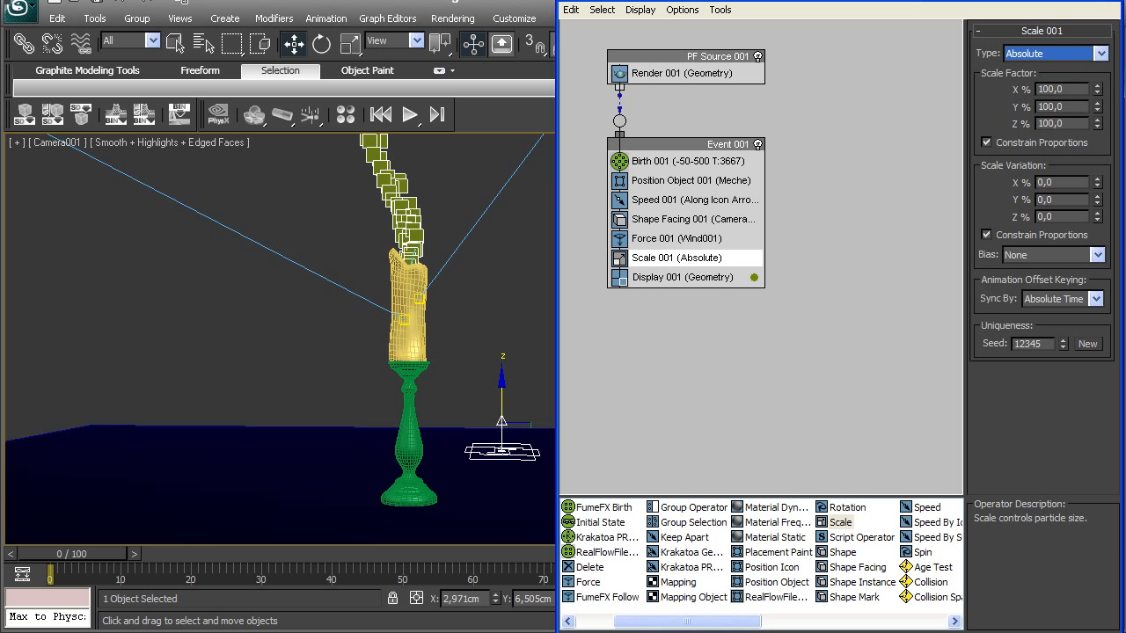
Step: Set the Scale operator's constrained scale factor to 50 %
double_click(1059, 89)
text(4)
key(Return)
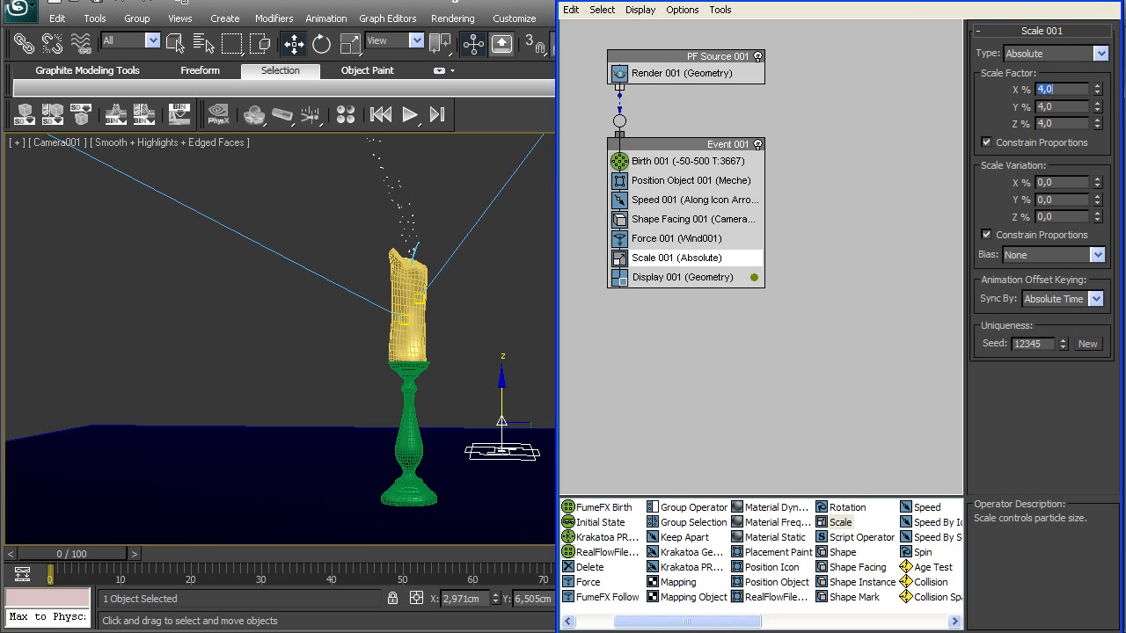
text(50)
key(Return)
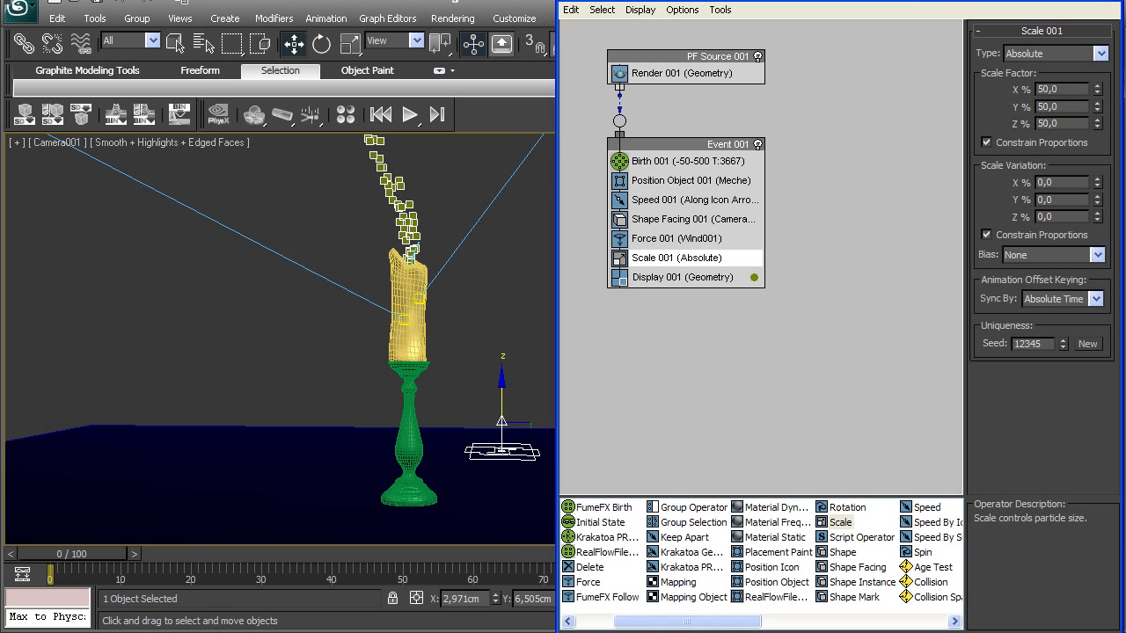
Step: Enable Auto Key and key the Scale operator's scale factor to 168 % at frame 6
key(n)
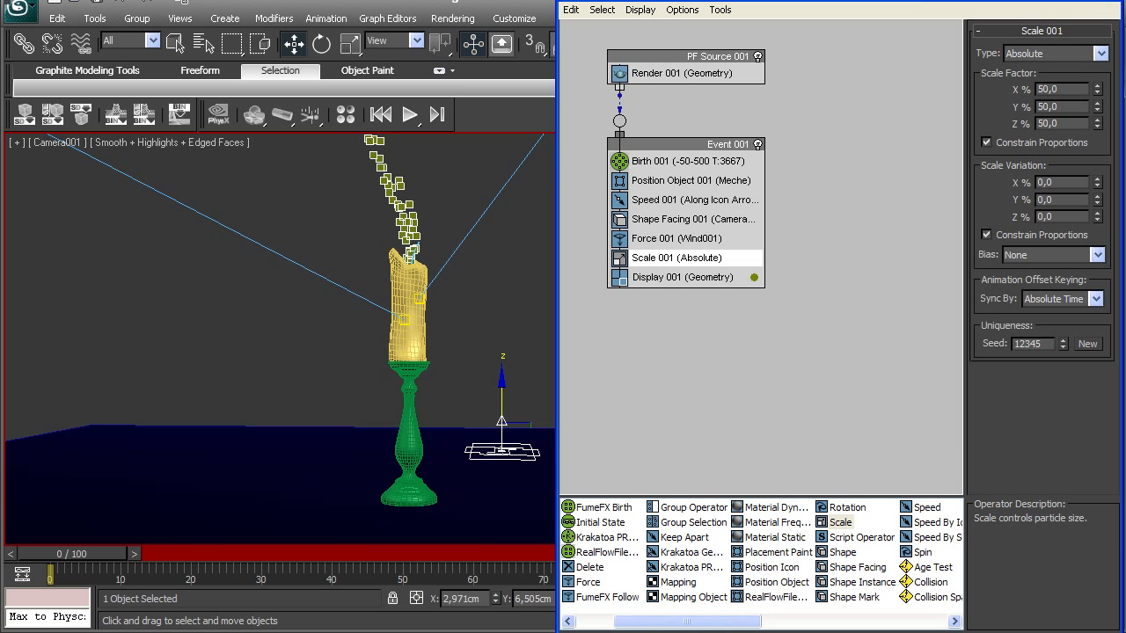
drag(72, 553, 109, 553)
key(w)
drag(1097, 87, 1096, 0)
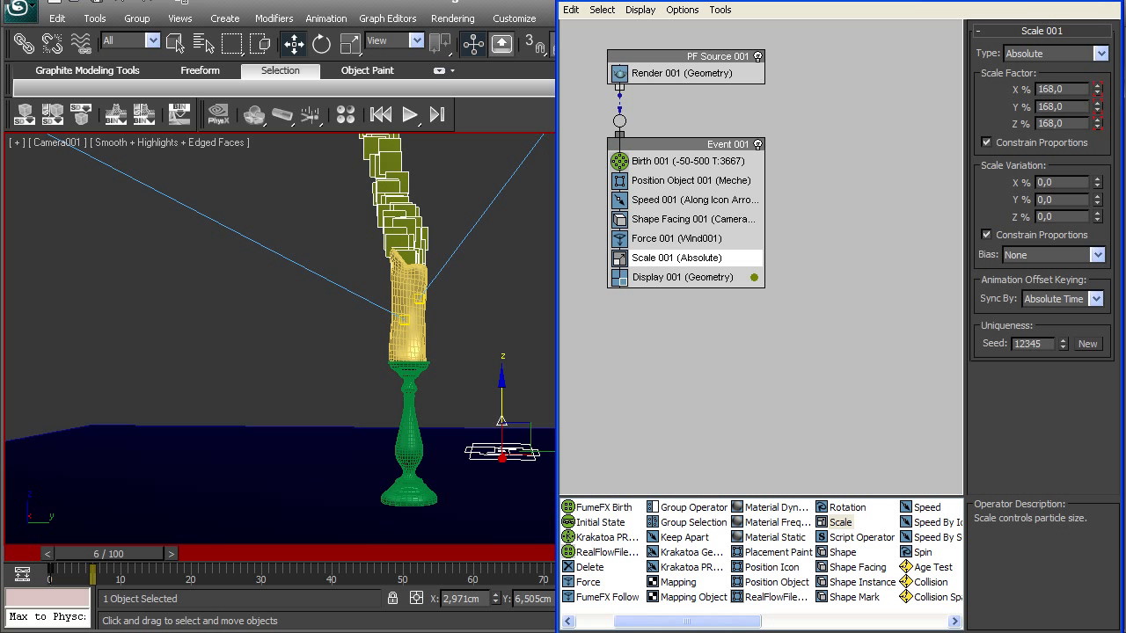
Step: Sync the Scale operator's animation offset by Particle Age and scrub from frame 0 to frame 6
drag(109, 553, 72, 553)
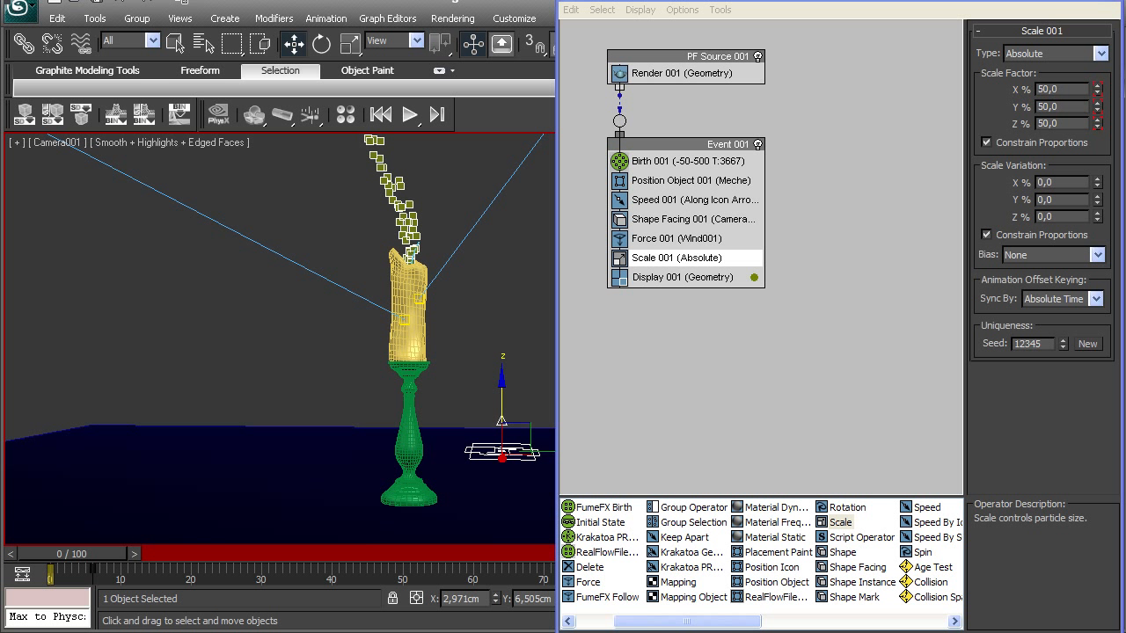
click(1055, 298)
click(1053, 327)
drag(72, 554, 109, 553)
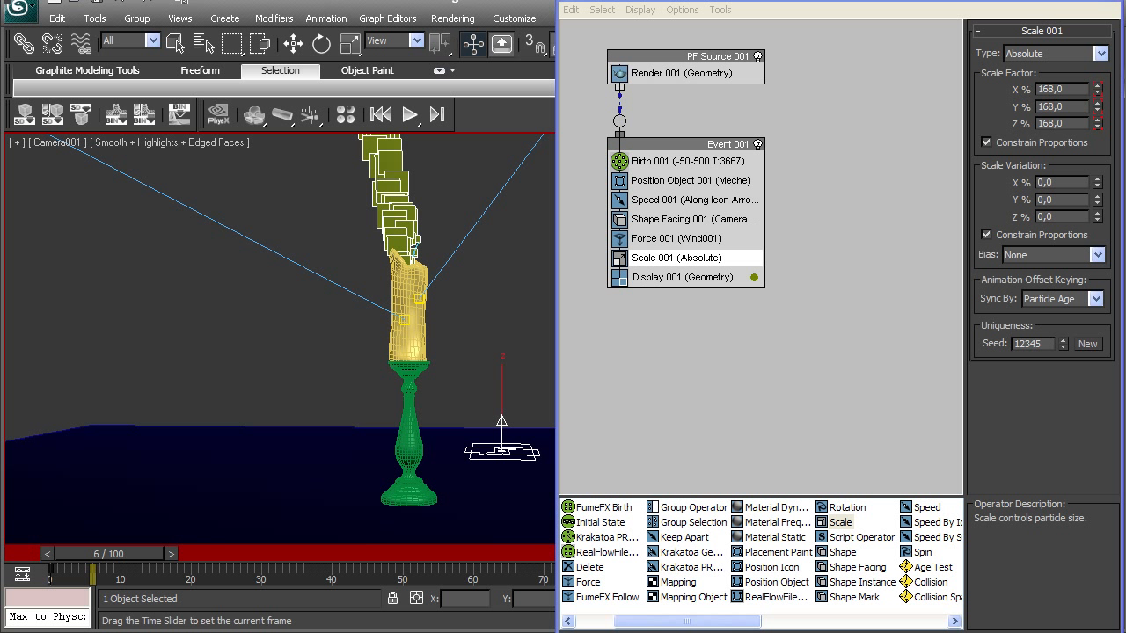
Step: Key the scale factor to 66 % at frame 9 and preview the particles with the emitter deselected and reselected
drag(109, 554, 127, 553)
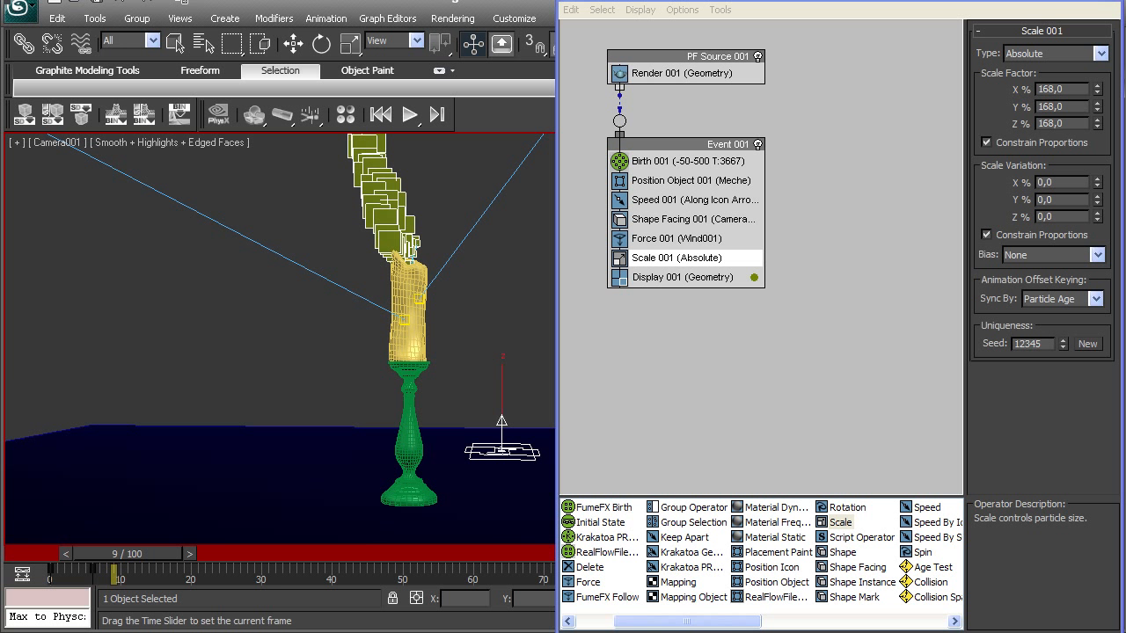
key(w)
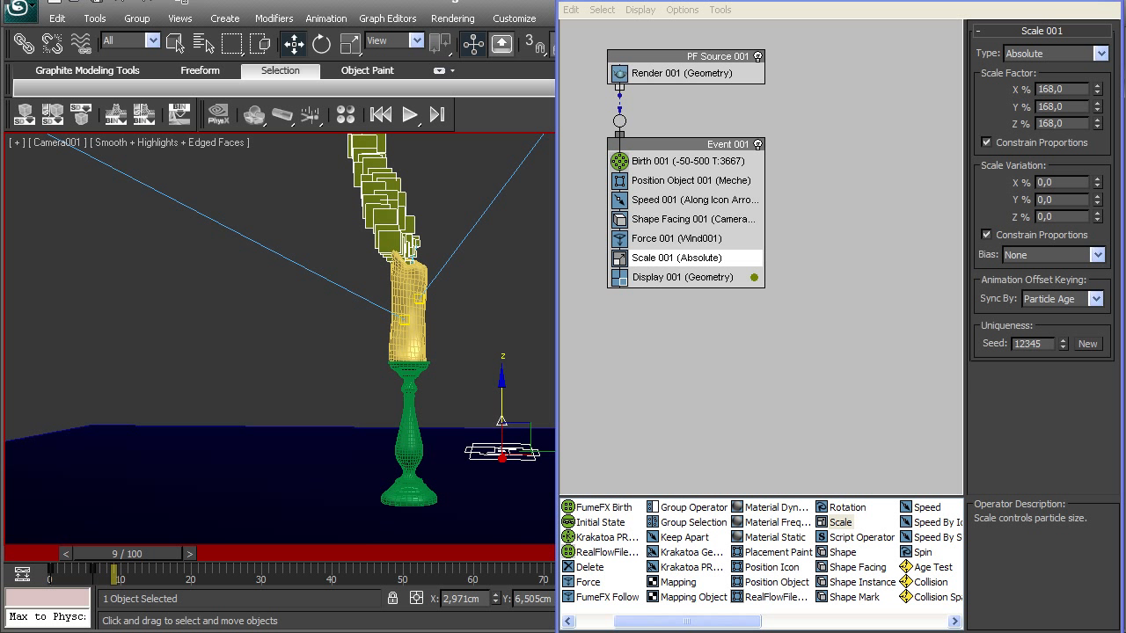
drag(1097, 88, 1096, 179)
mouse_move(128, 553)
mouse_down()
mouse_move(73, 553)
mouse_move(127, 553)
mouse_up()
key(w)
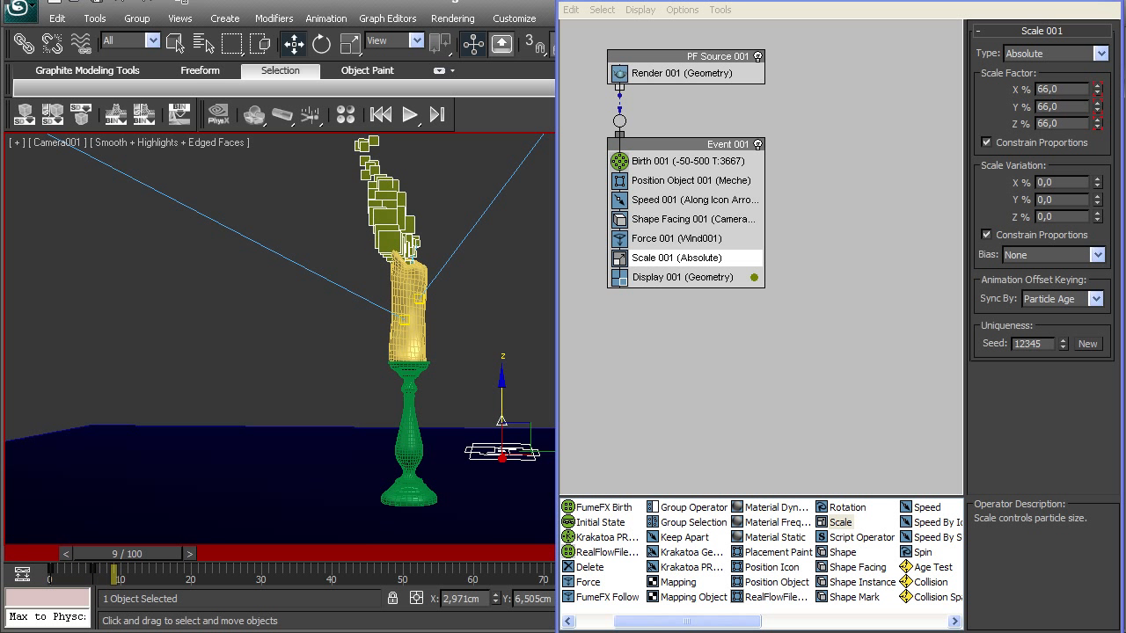
key(ctrl+d)
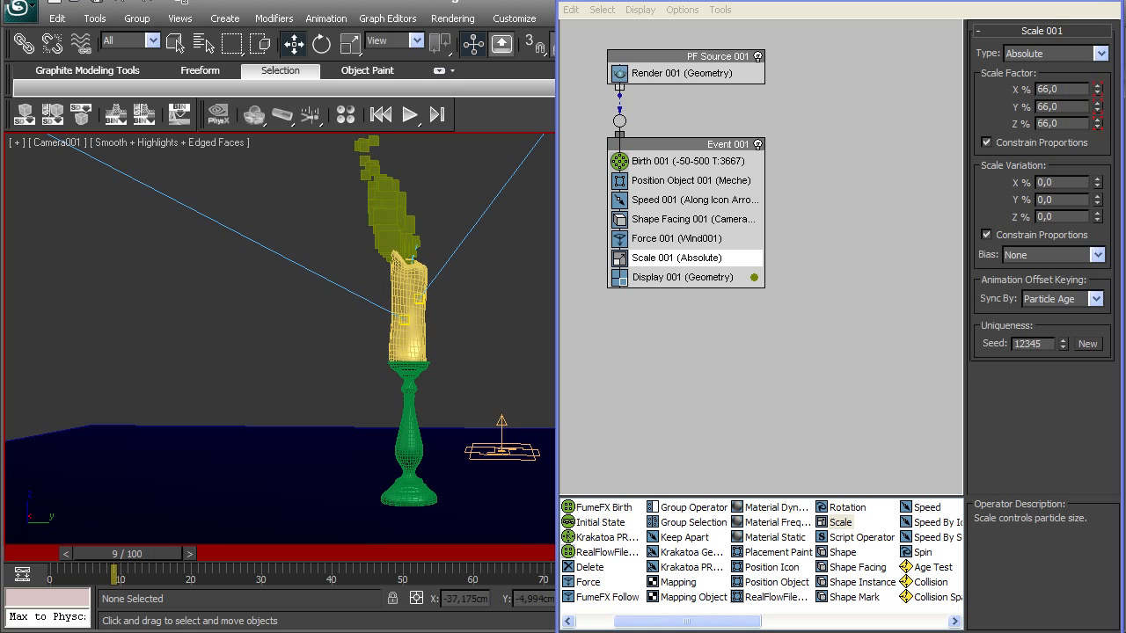
click(519, 451)
mouse_move(127, 553)
mouse_down()
mouse_move(79, 554)
mouse_move(127, 553)
mouse_up()
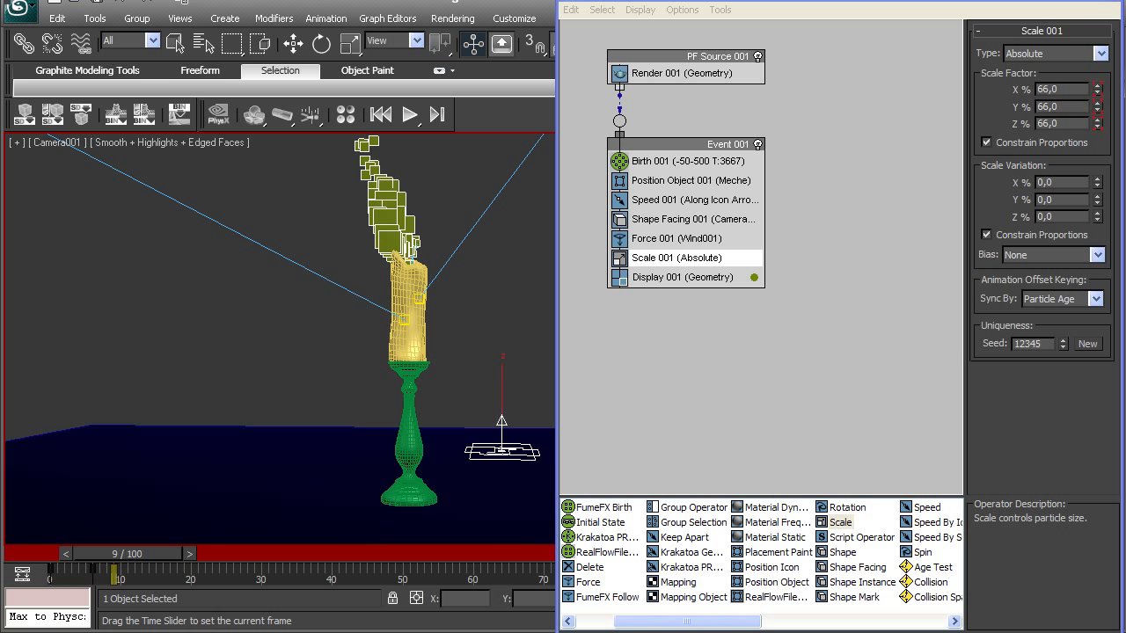
Step: Key the scale factor to 1 % at frame 16 and play the animation from frame 0
drag(128, 553, 177, 553)
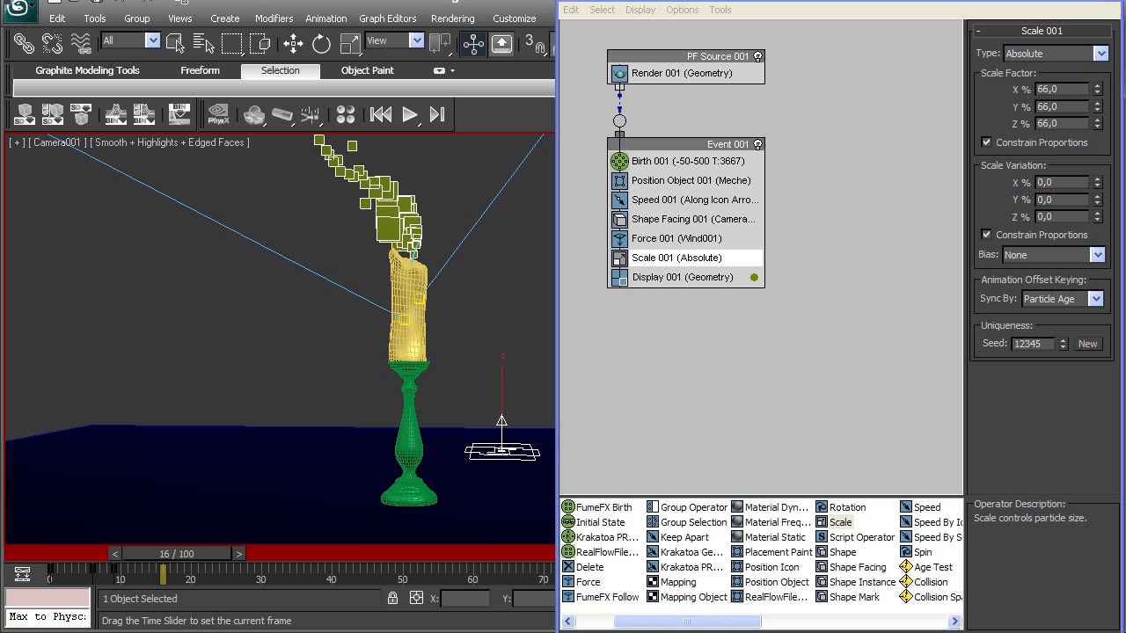
key(w)
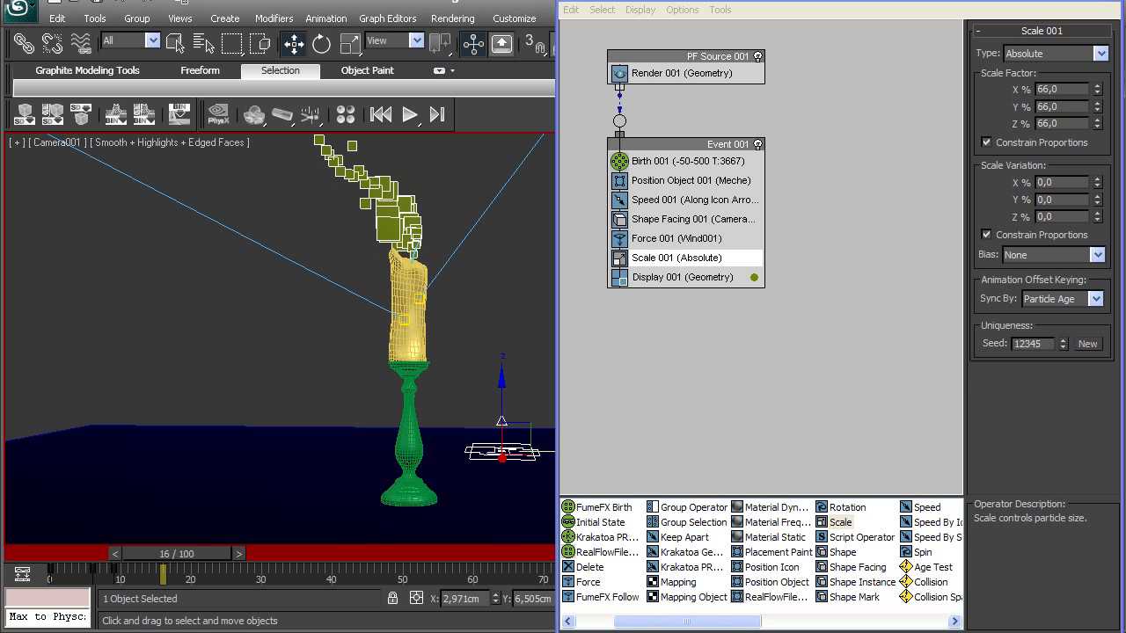
drag(1096, 91, 1097, 150)
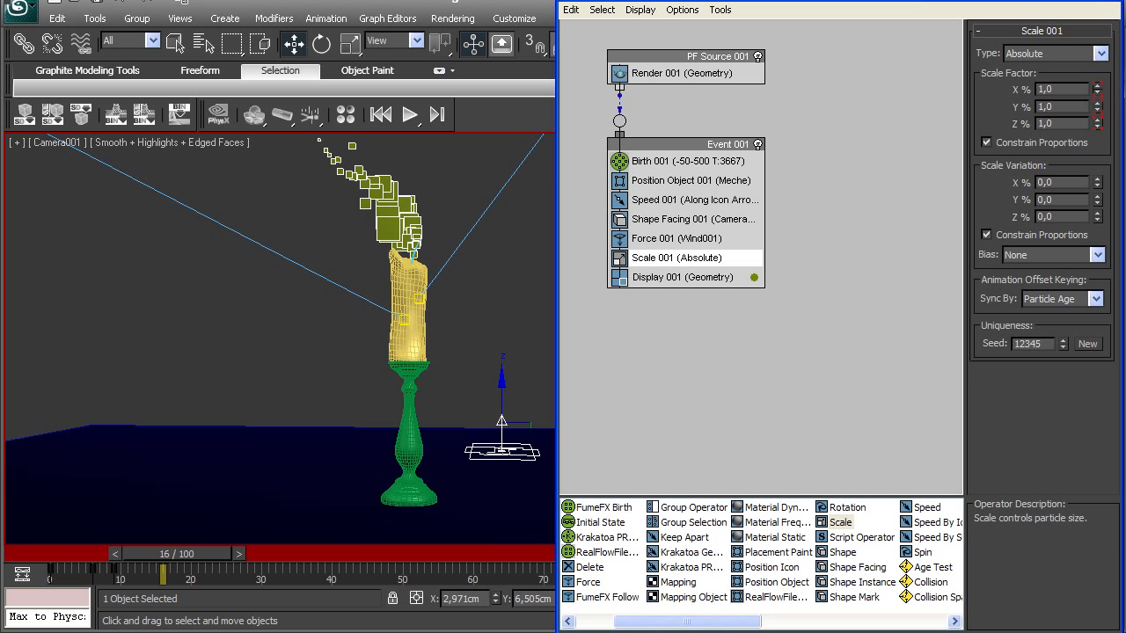
drag(176, 553, 73, 554)
key(slash)
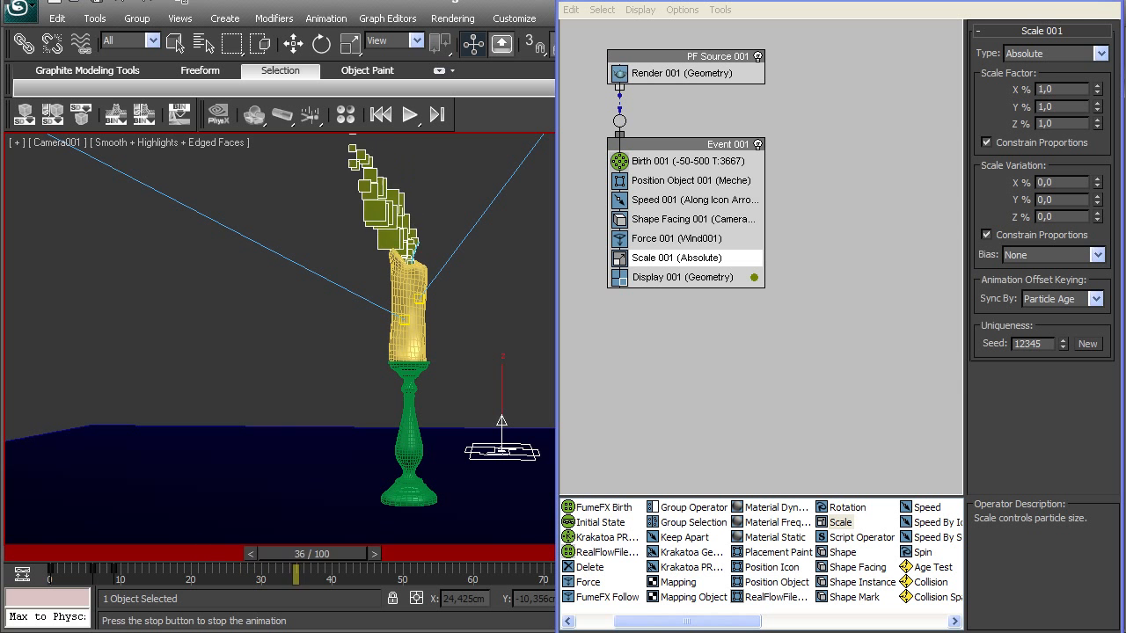
key(w)
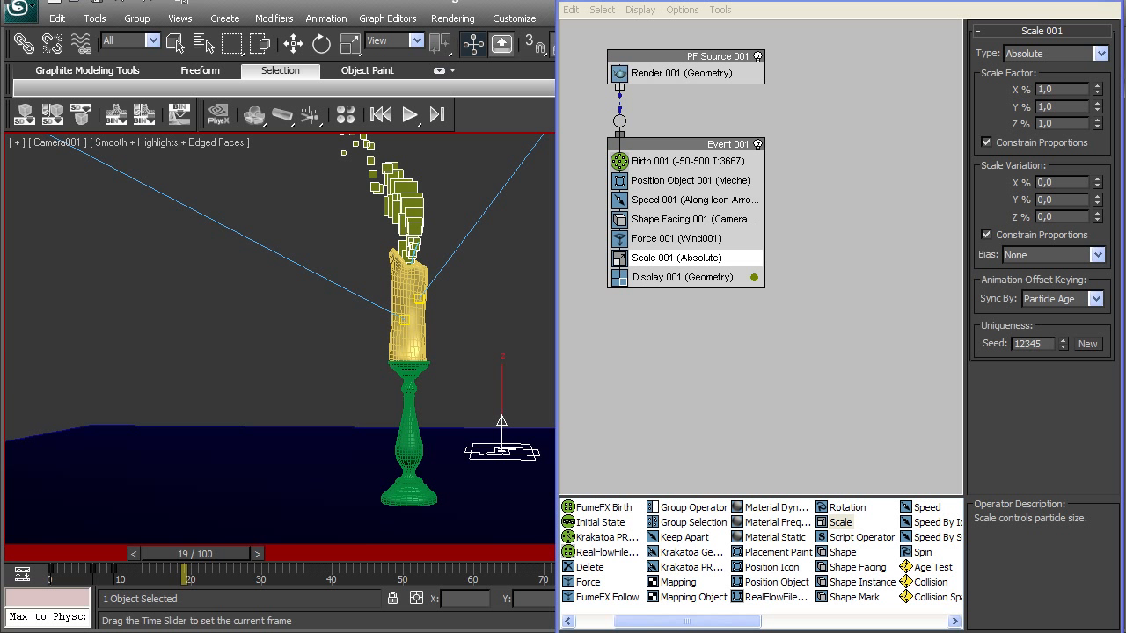
Step: Key the scale factor to 0 % at frame 18 and save the scene, previewing the animation from frame 0
drag(195, 553, 189, 553)
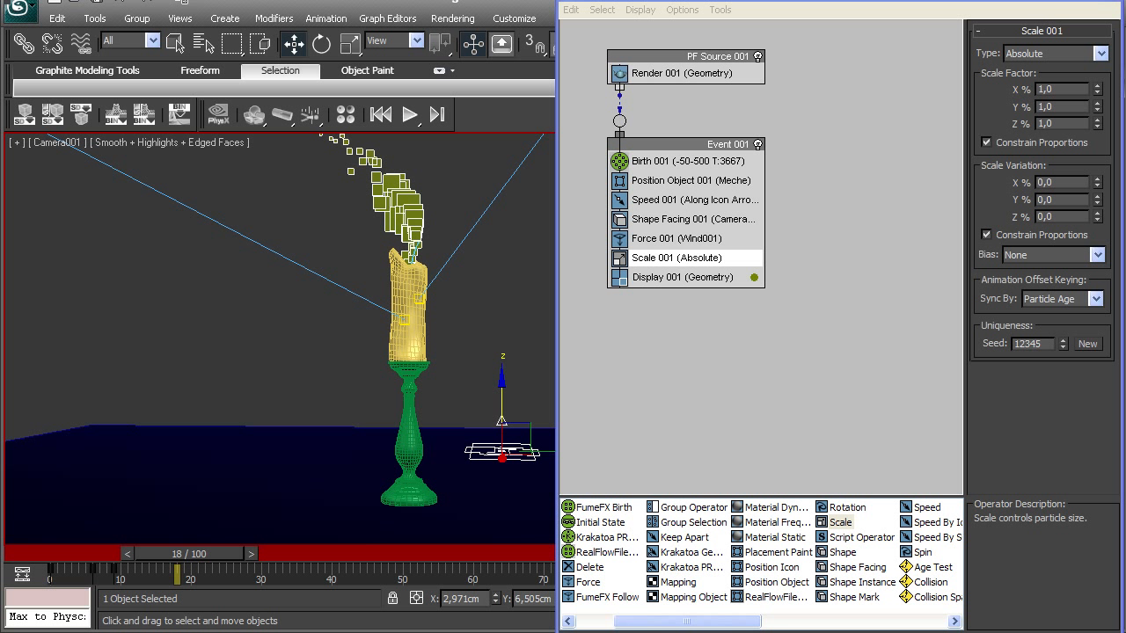
key(ctrl+s)
drag(189, 553, 72, 554)
key(/)
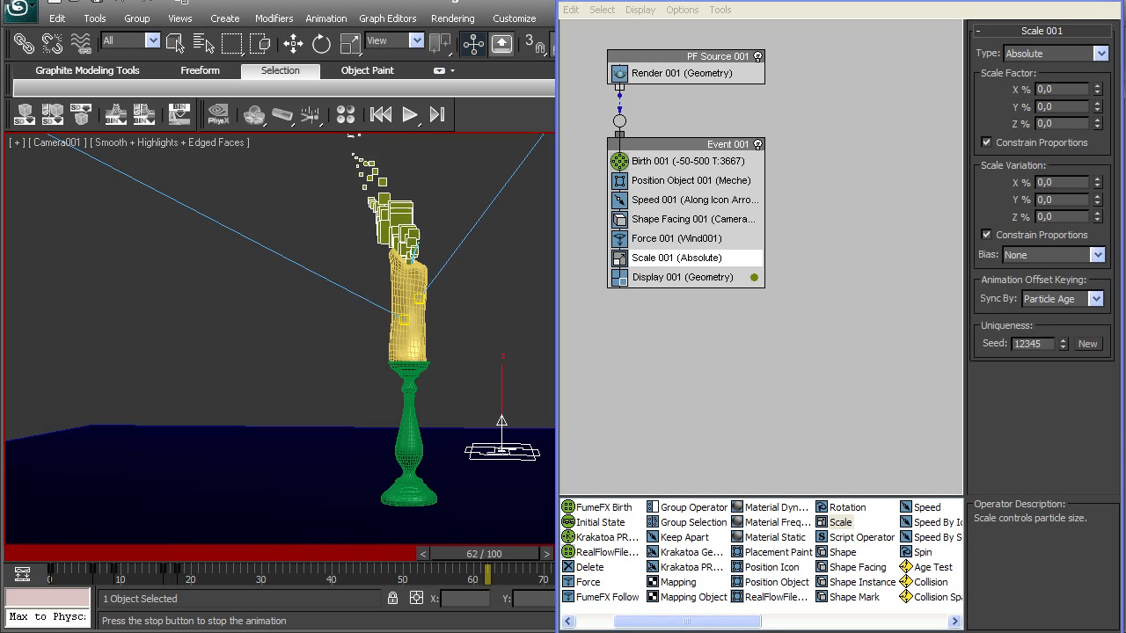
key(/)
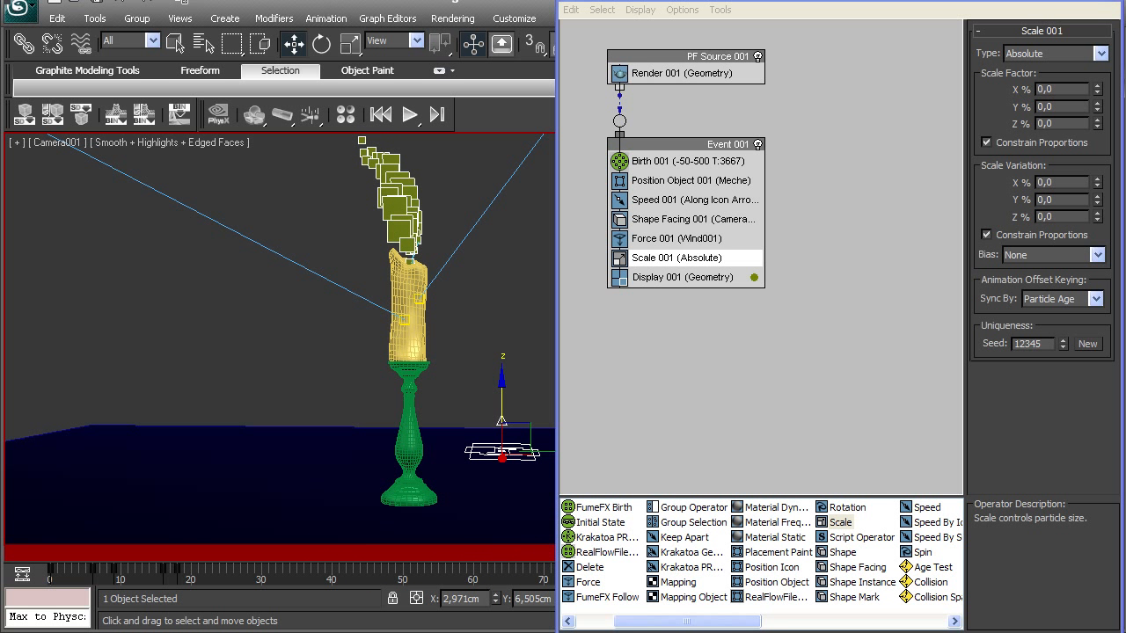
drag(271, 554, 73, 553)
key(/)
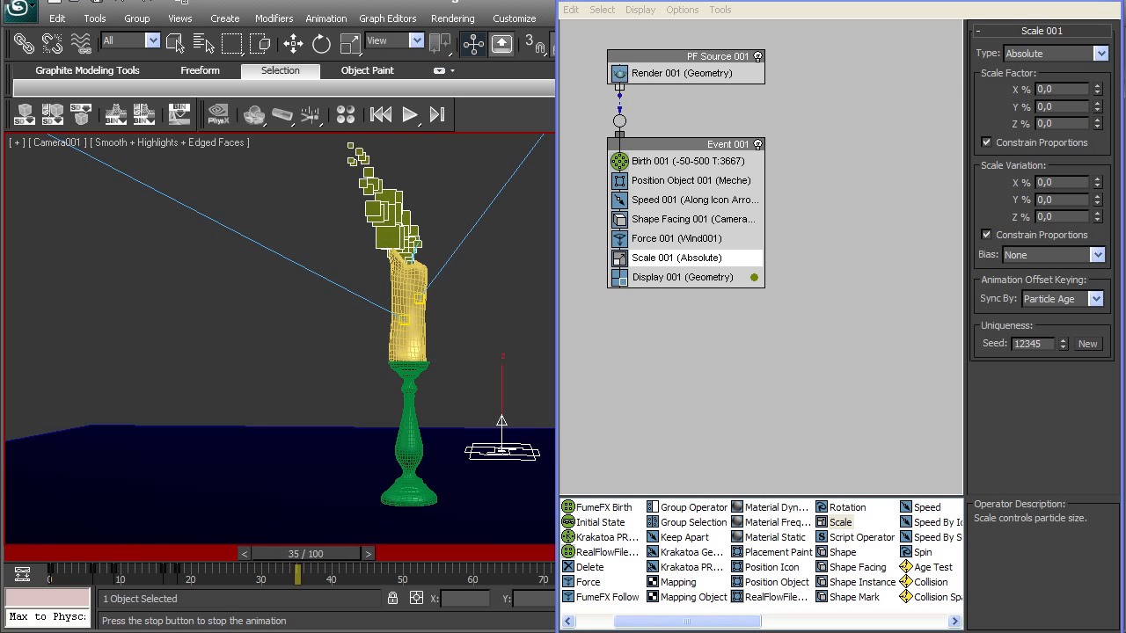
key(w)
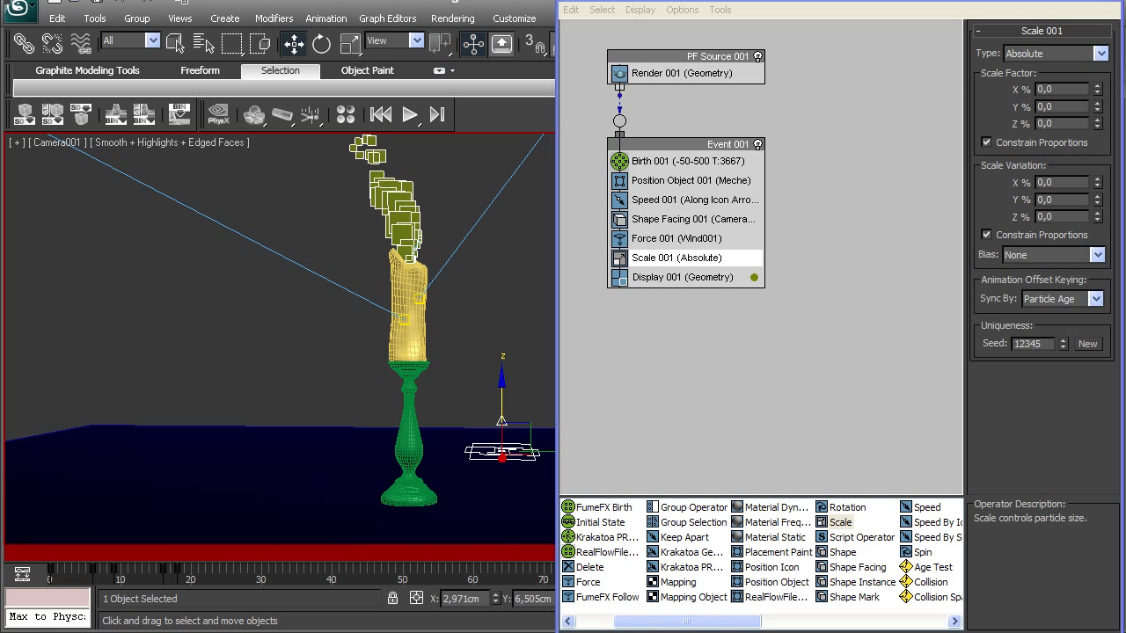
Step: Return to frame 0, turn off automatic keying, and raise the Scale operator's scale factor, undoing the first attempt
drag(239, 554, 72, 553)
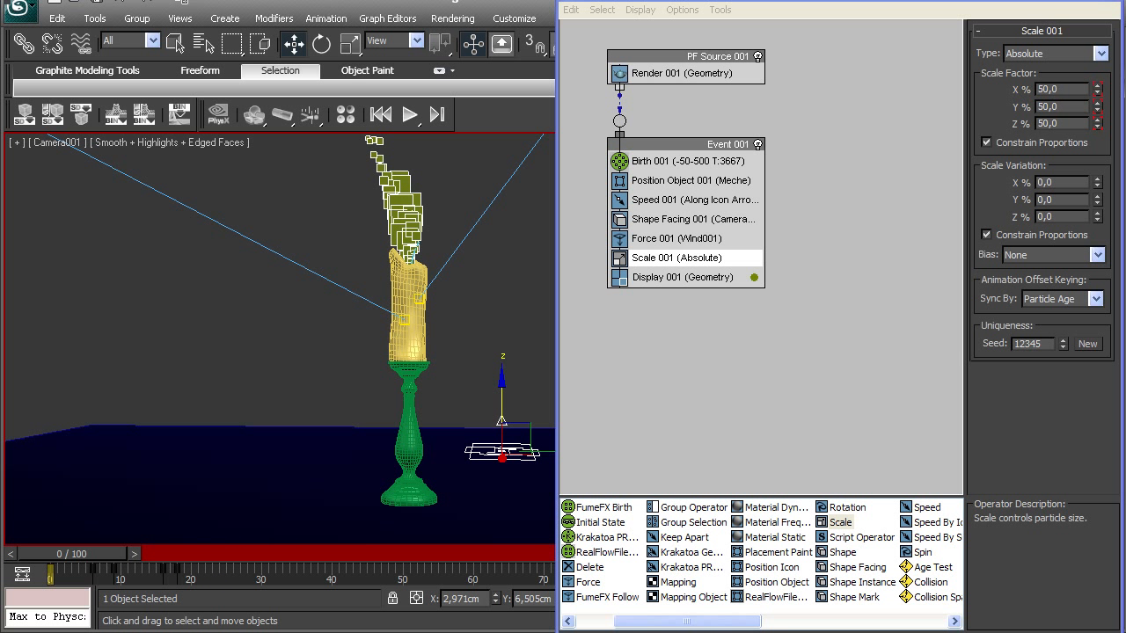
key(n)
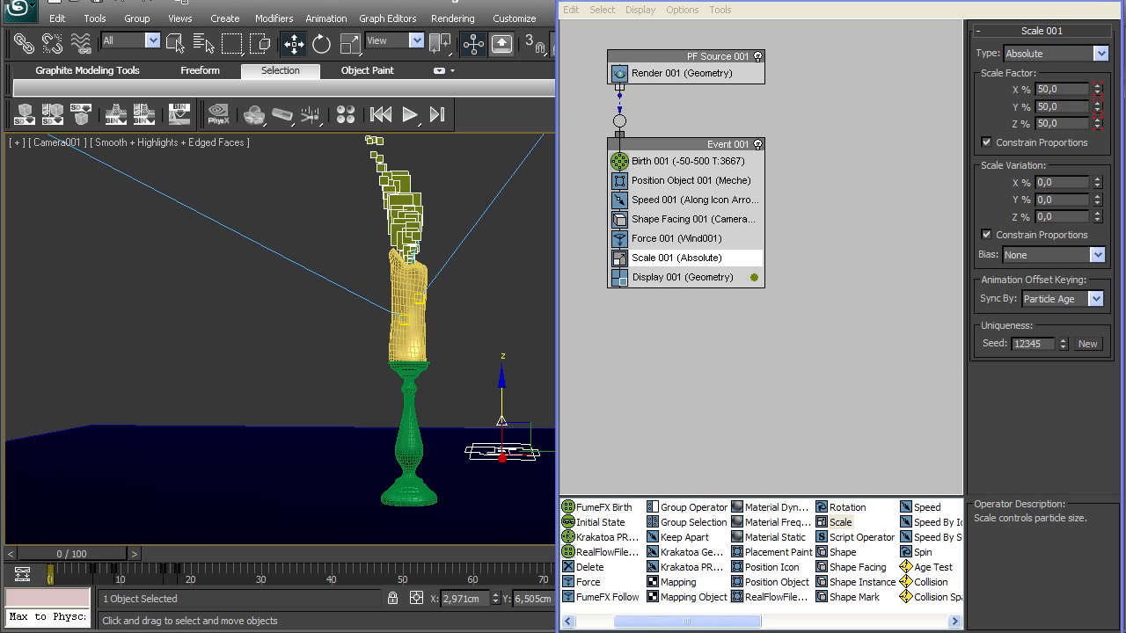
drag(1097, 105, 1097, 63)
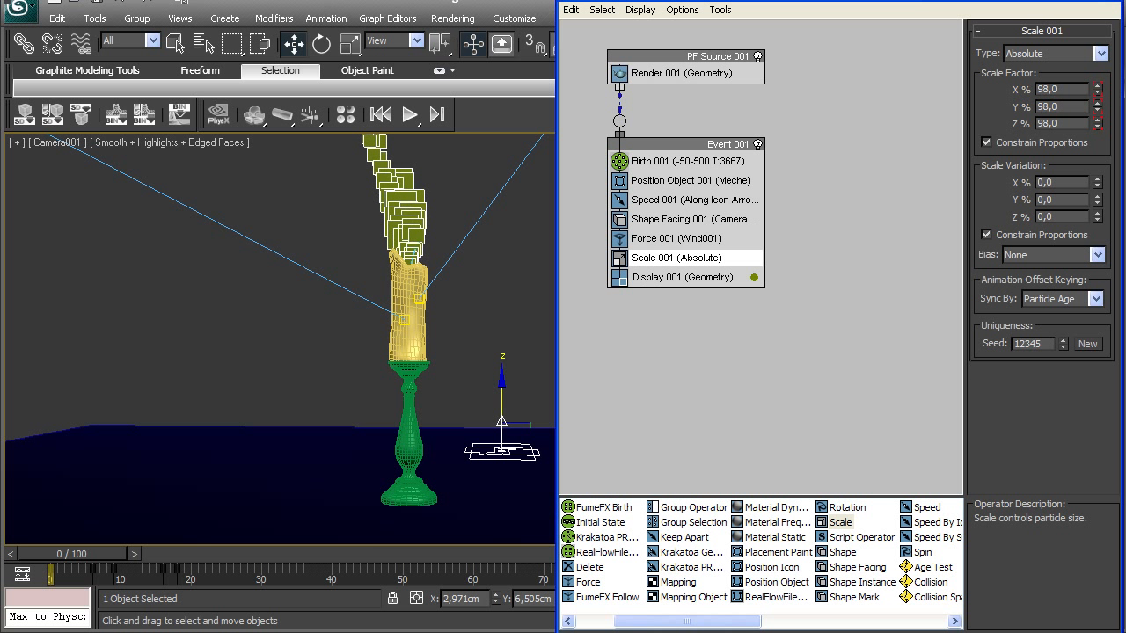
key(ctrl+z)
drag(1097, 105, 1096, 33)
mouse_move(70, 554)
mouse_down()
mouse_move(276, 554)
mouse_move(72, 554)
mouse_up()
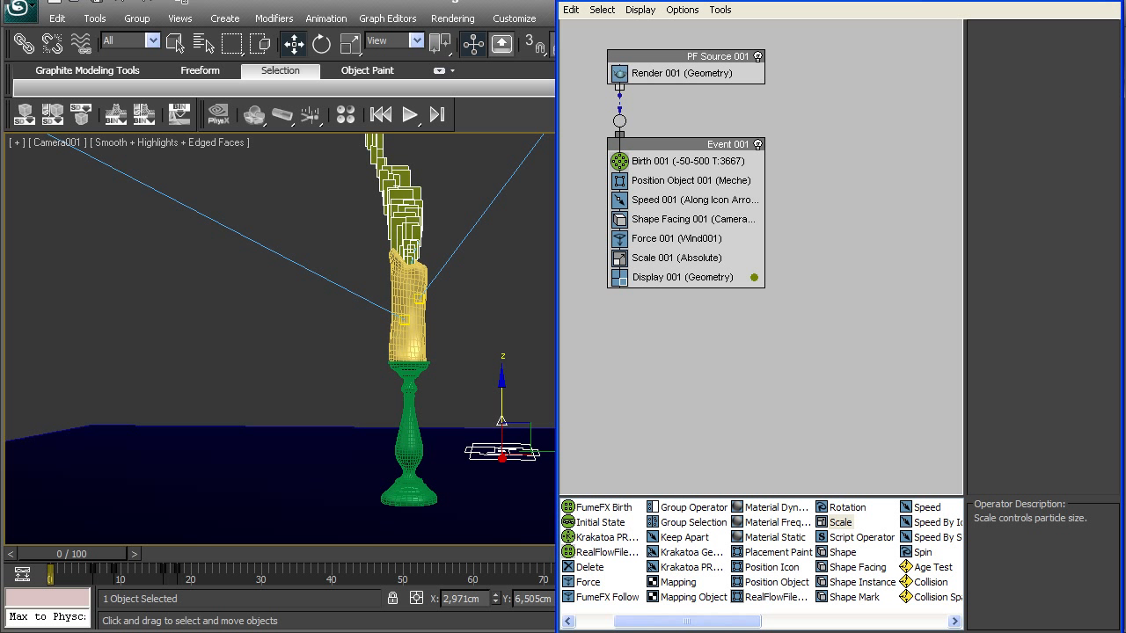
Step: Add a Delete operator below Scale in Event 001, removing by particle age with life span 10 and variation 4
drag(590, 567, 695, 277)
click(665, 277)
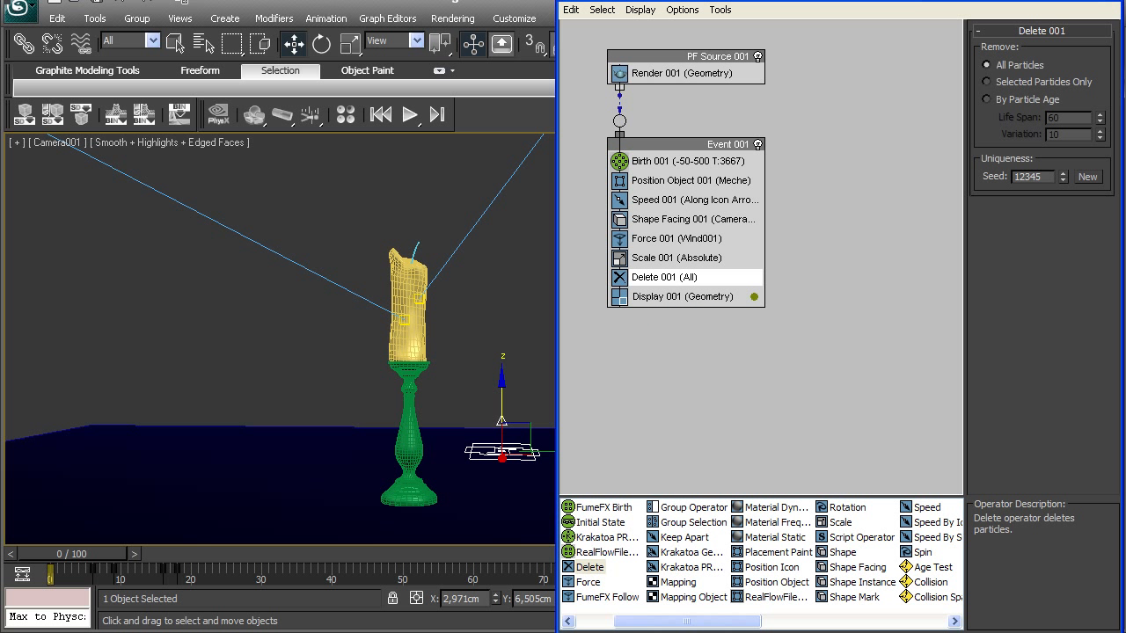
click(987, 100)
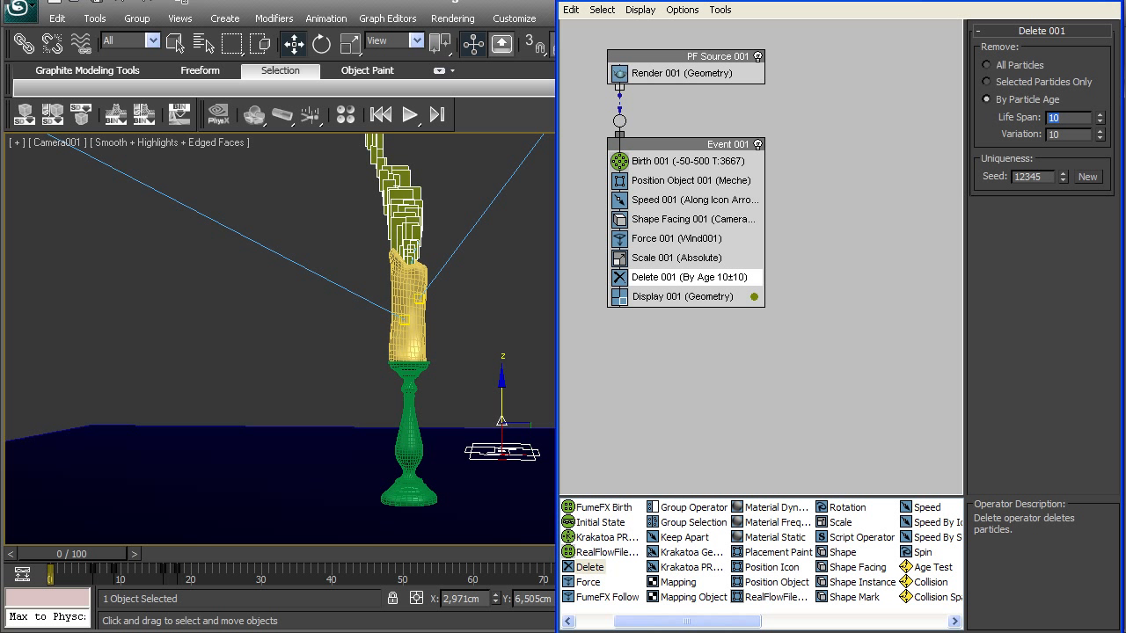
key(Return)
Step: Play the animation from frame 0 to preview the shortened particle stream, and return to frame 0
mouse_move(70, 554)
mouse_down()
mouse_move(212, 554)
mouse_move(73, 554)
mouse_up()
key(w)
key(/)
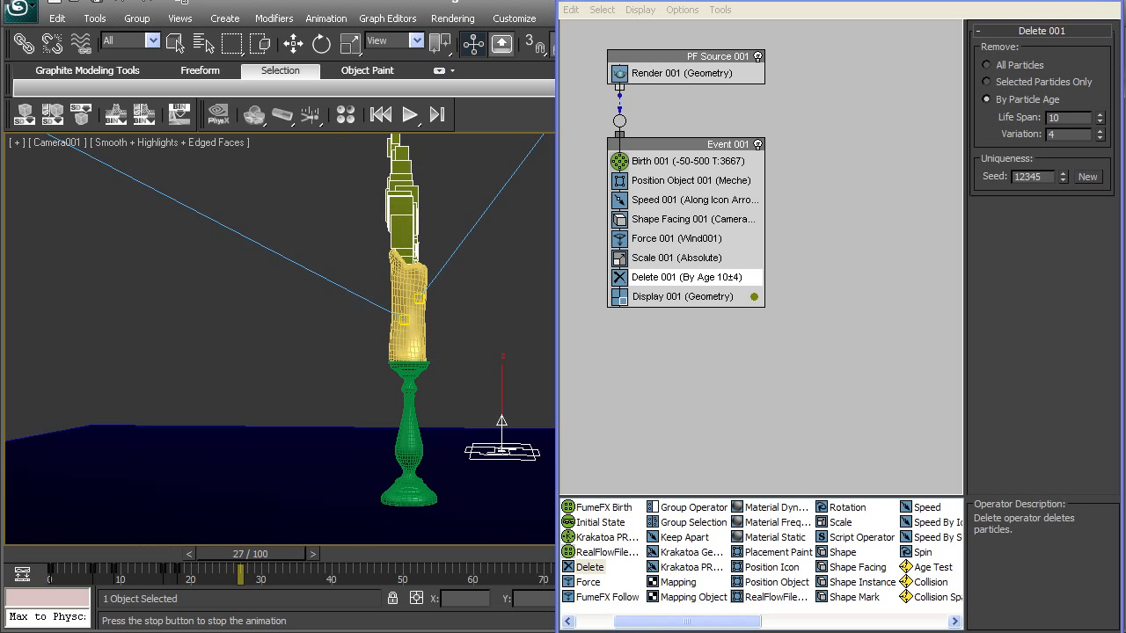
key(w)
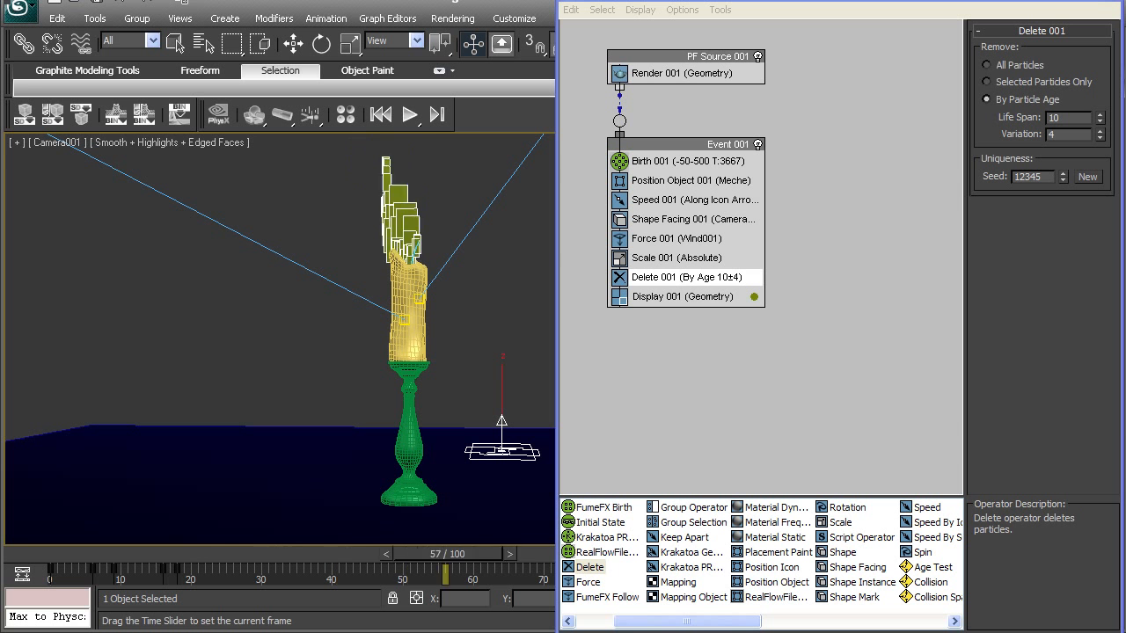
drag(409, 554, 72, 554)
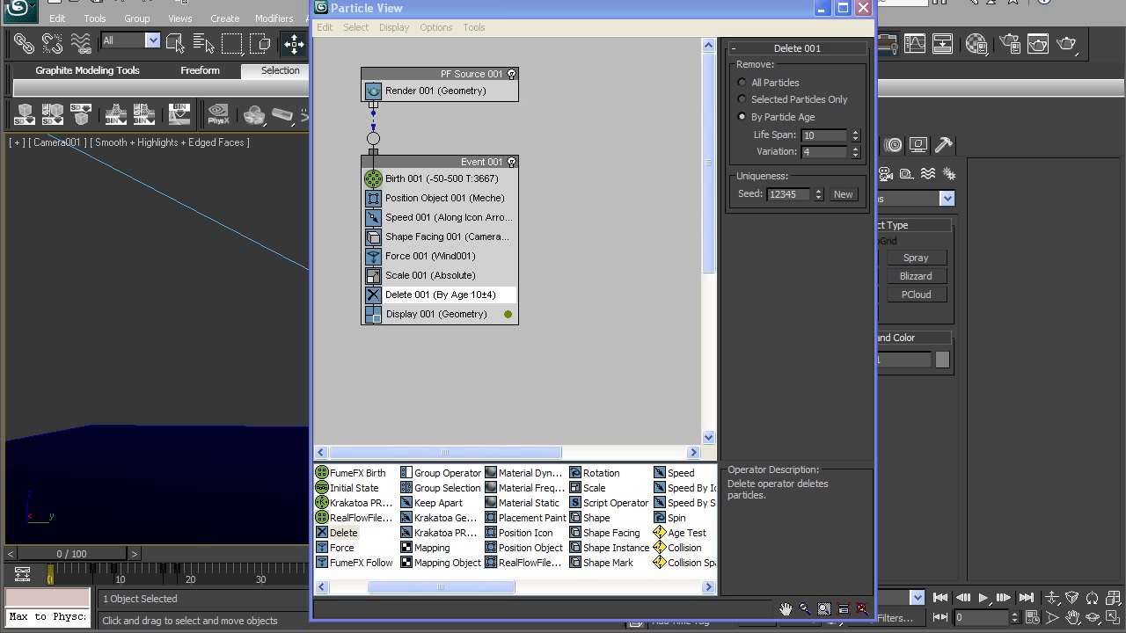
Step: Insert a Material Dynamic operator between Shape Facing and Force in Event 001, and close Particle View
click(530, 473)
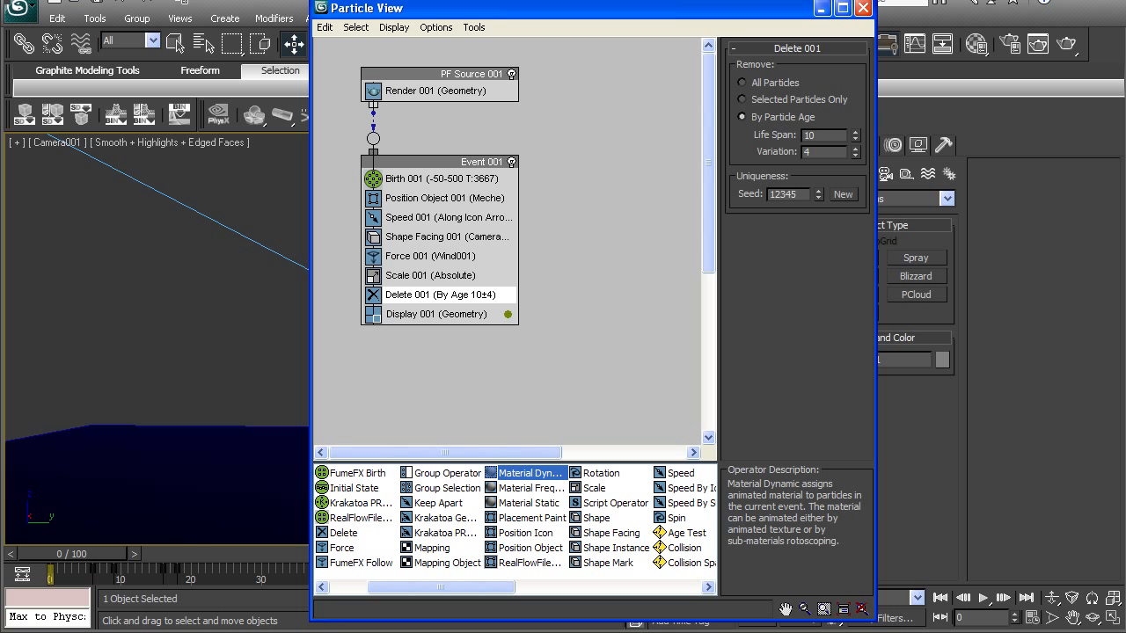
drag(529, 473, 519, 246)
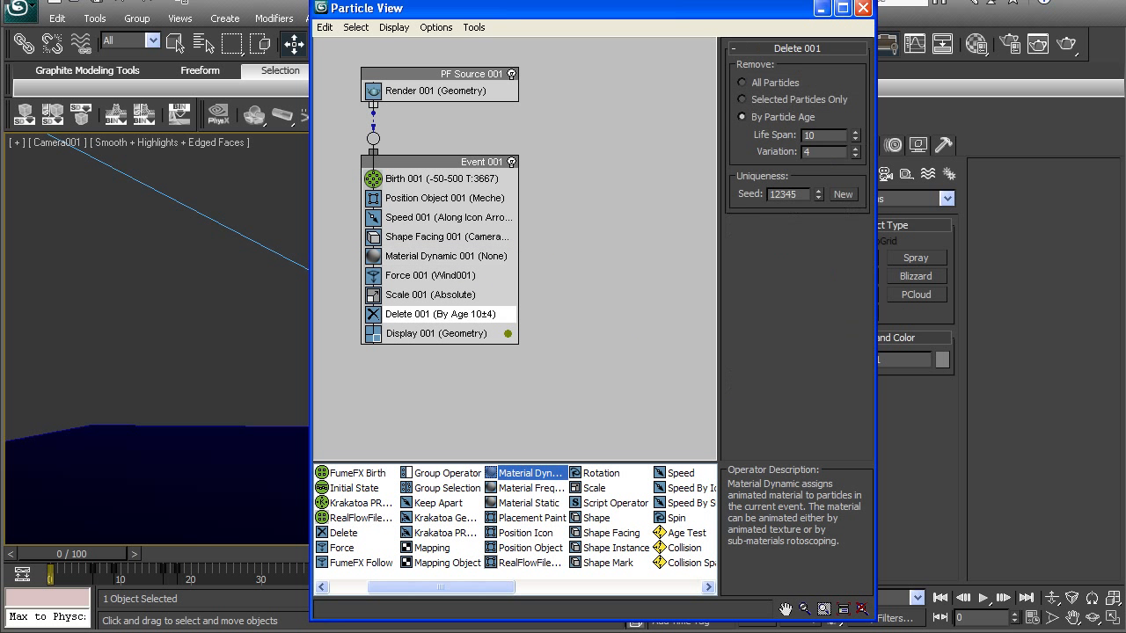
key(6)
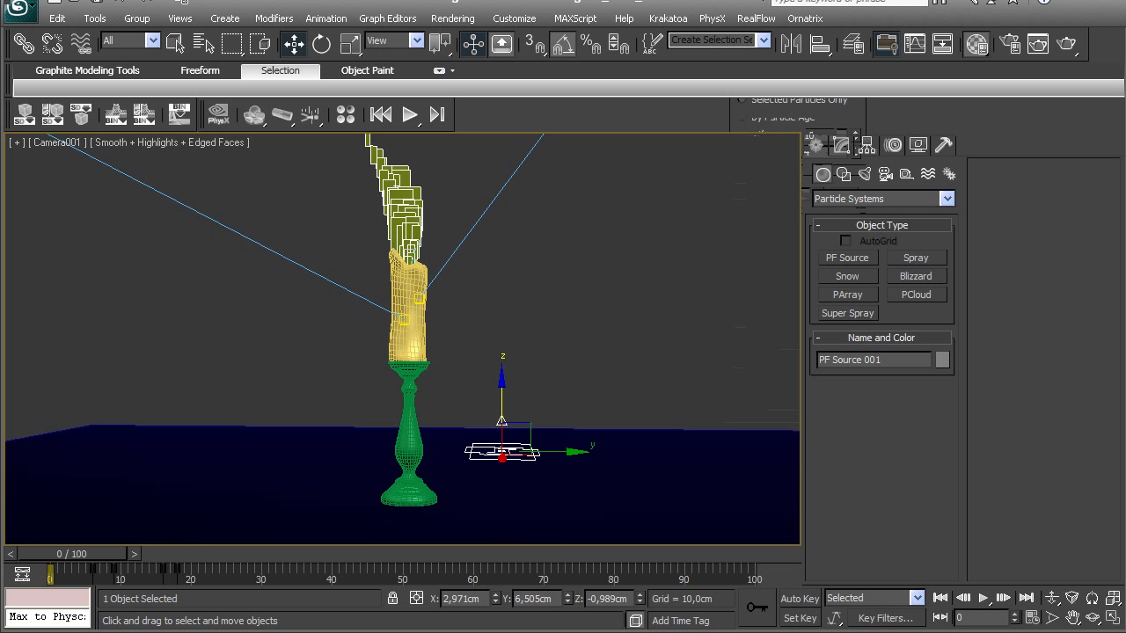
Step: Open the Material Editor and assign a Particle Age map to the first material's diffuse color
click(976, 43)
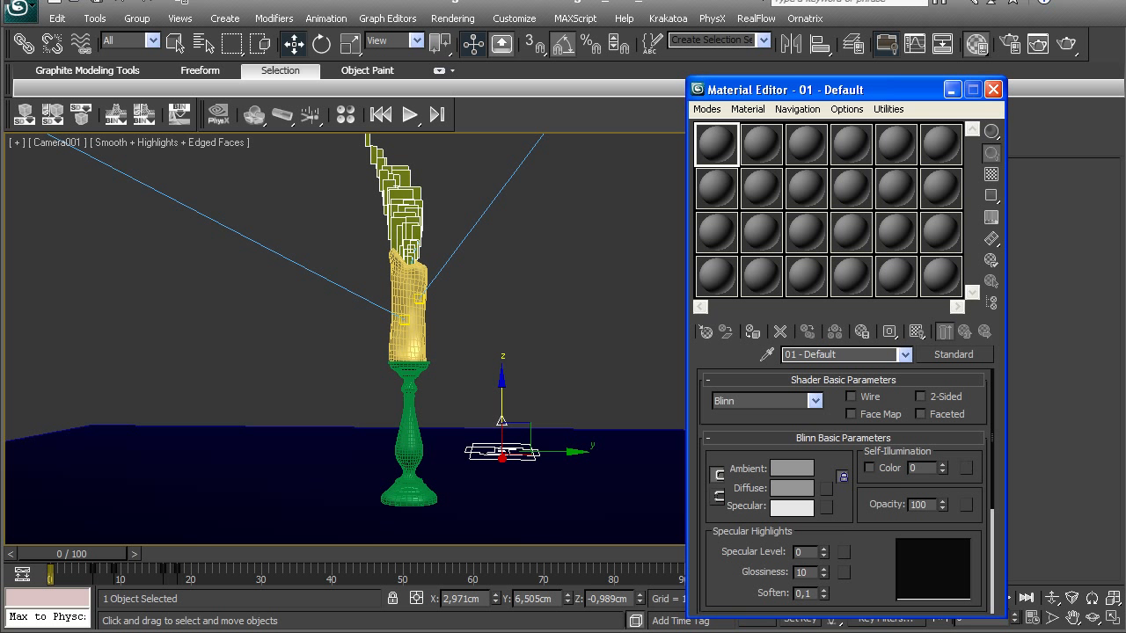
scroll(845, 492, down, 2)
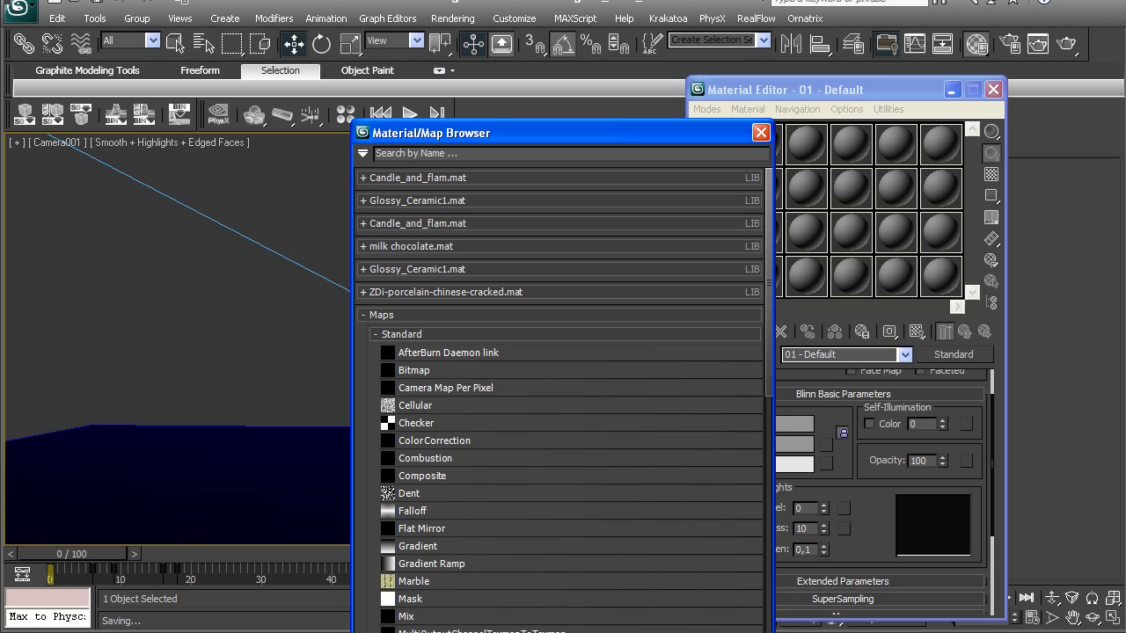
scroll(563, 396, down, 8)
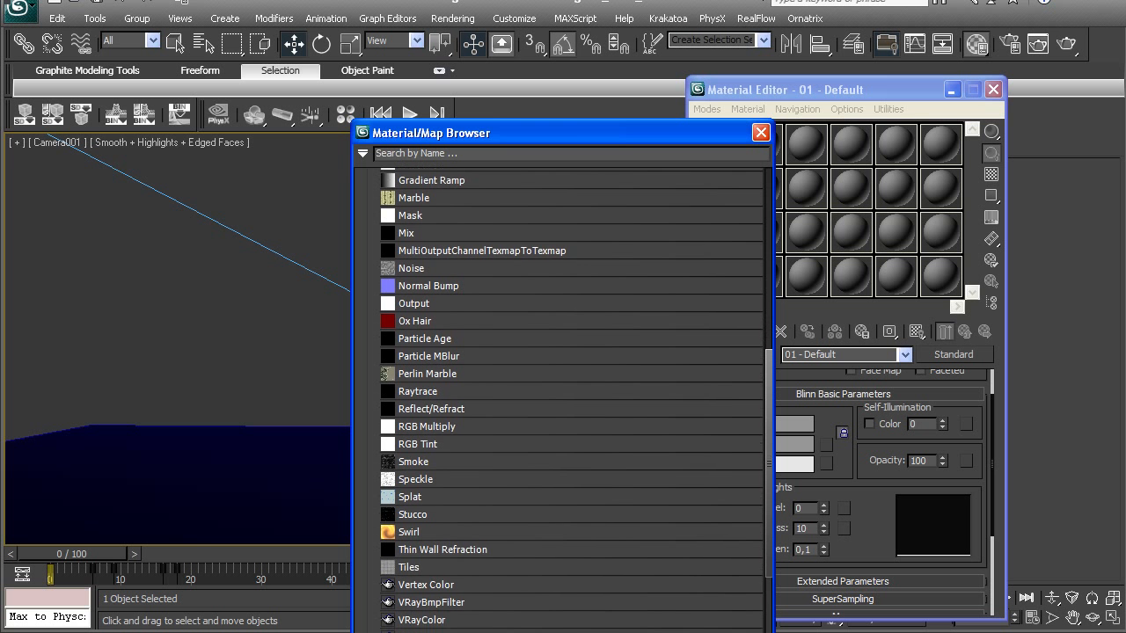
double_click(424, 300)
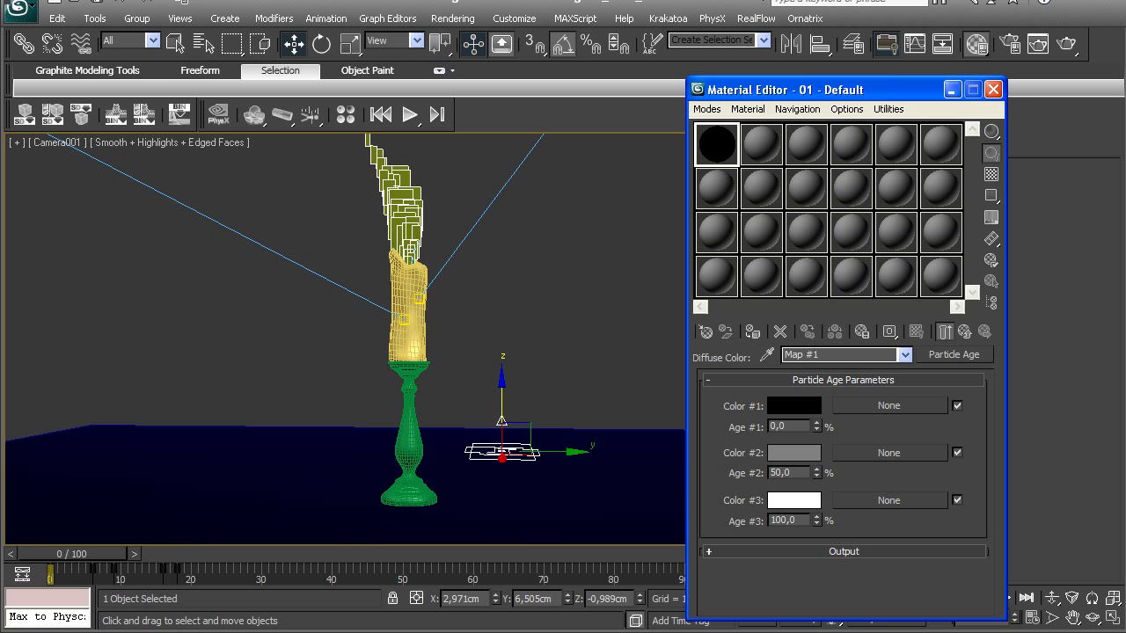
Step: Set Color #1 of the Particle Age map to yellow, RGB 239, 242, 0
click(793, 405)
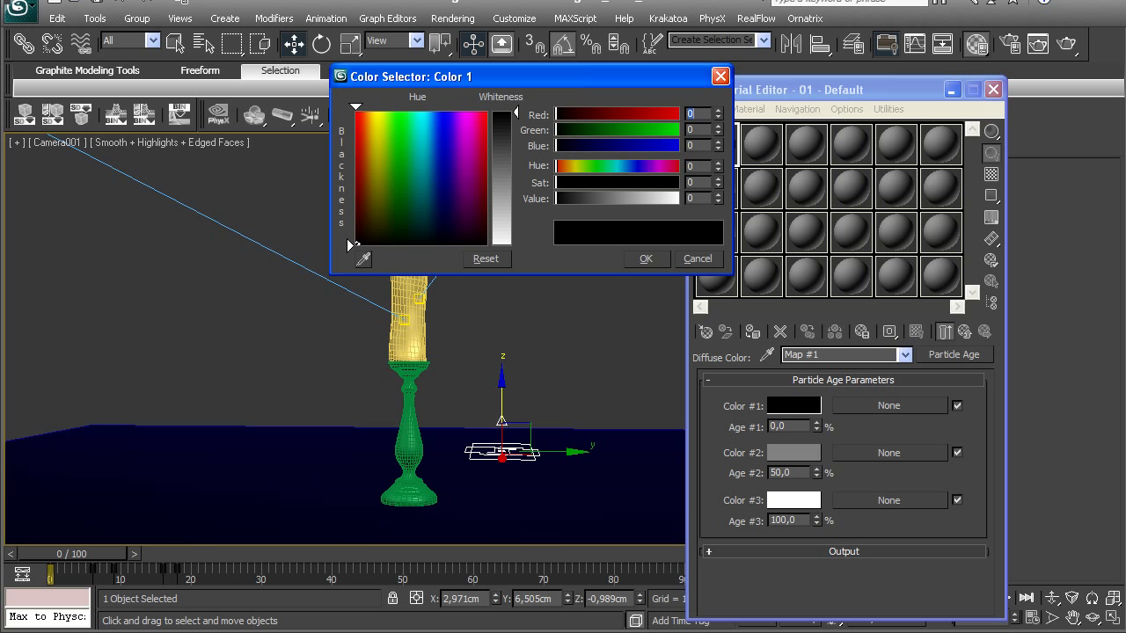
text(239)
key(Tab)
text(242)
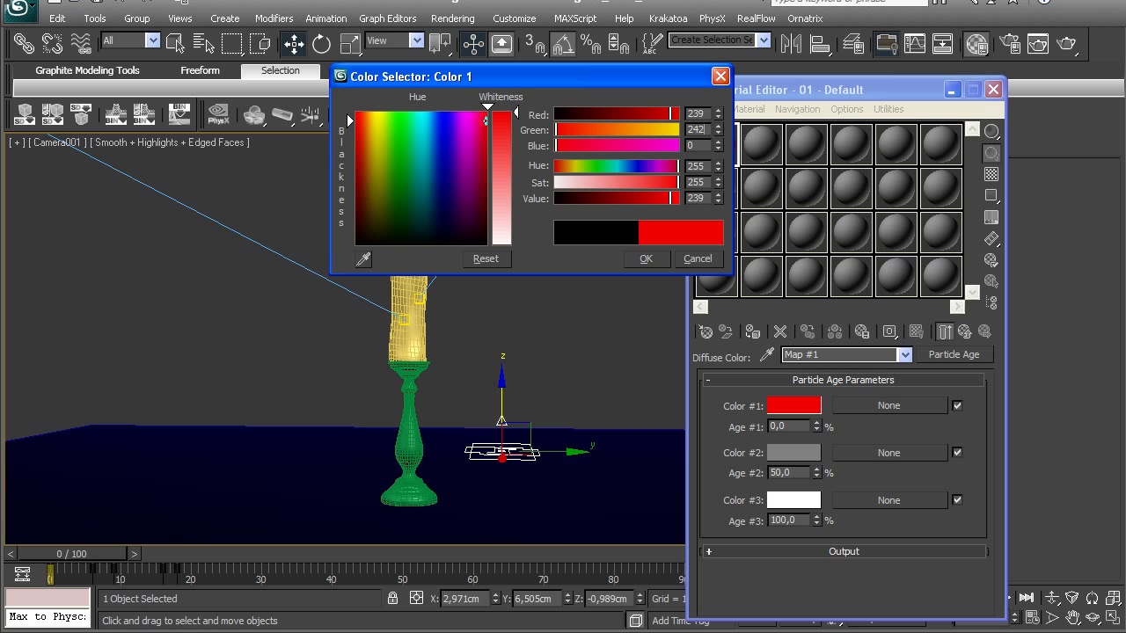
key(Return)
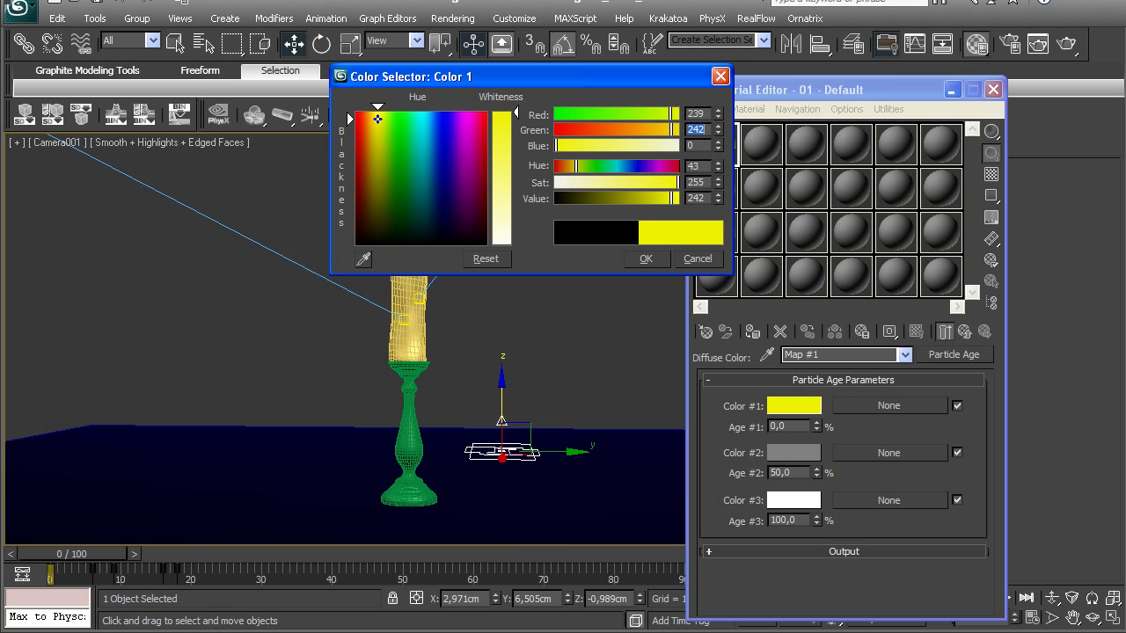
key(Return)
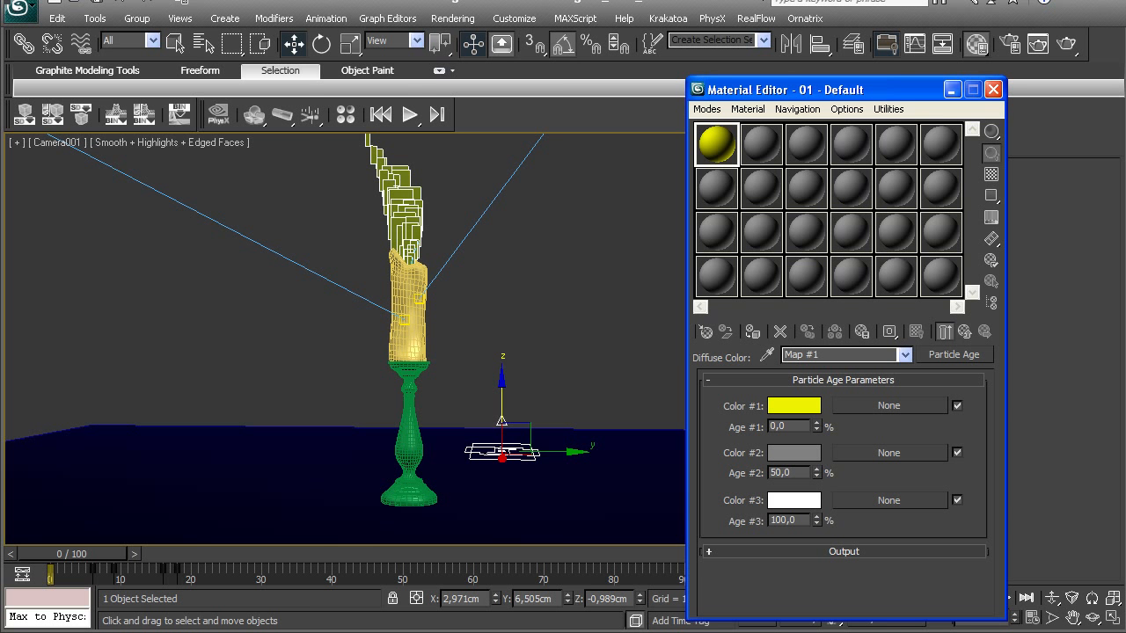
Step: Assign the 01 - Default material to the Material Dynamic operator in Event 001
key(6)
drag(563, 12, 301, 0)
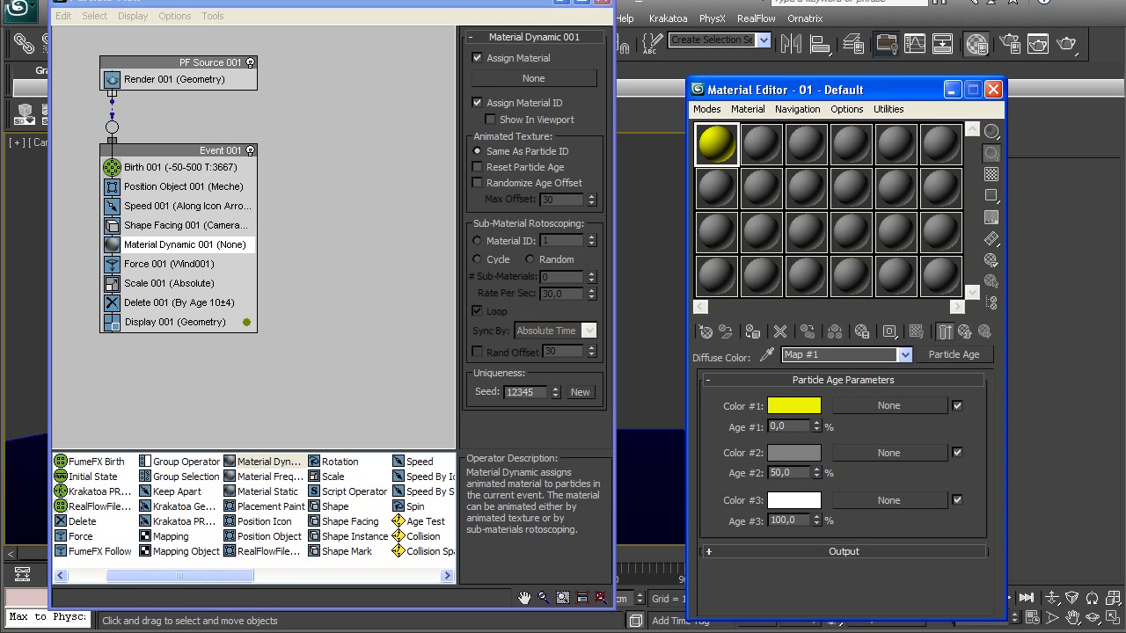
drag(716, 143, 533, 79)
click(292, 354)
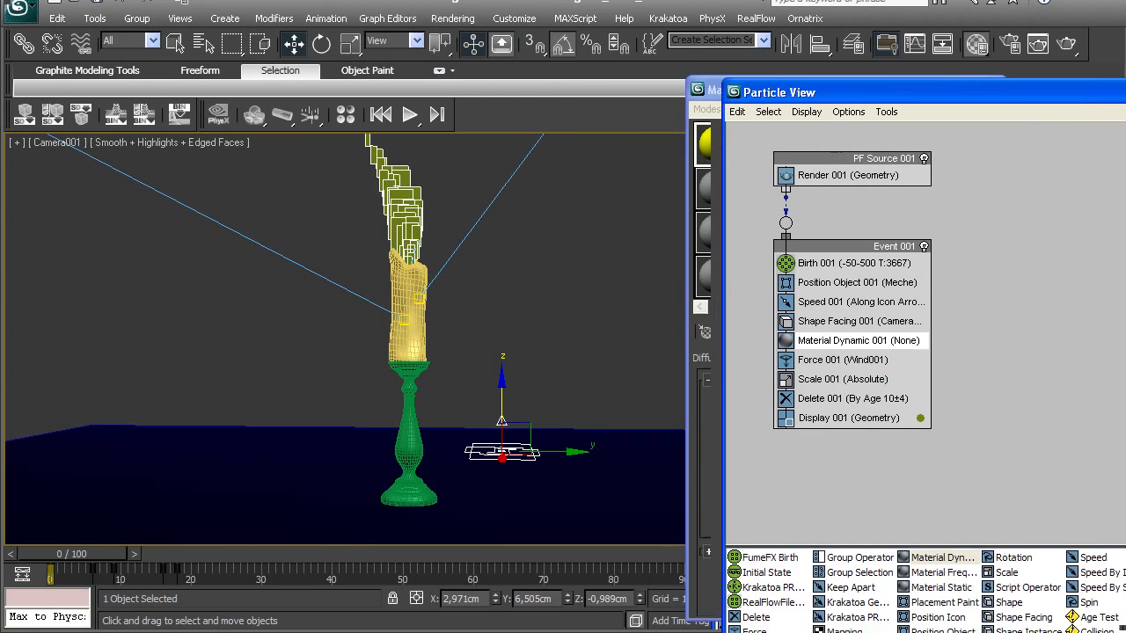
drag(790, 88, 668, 9)
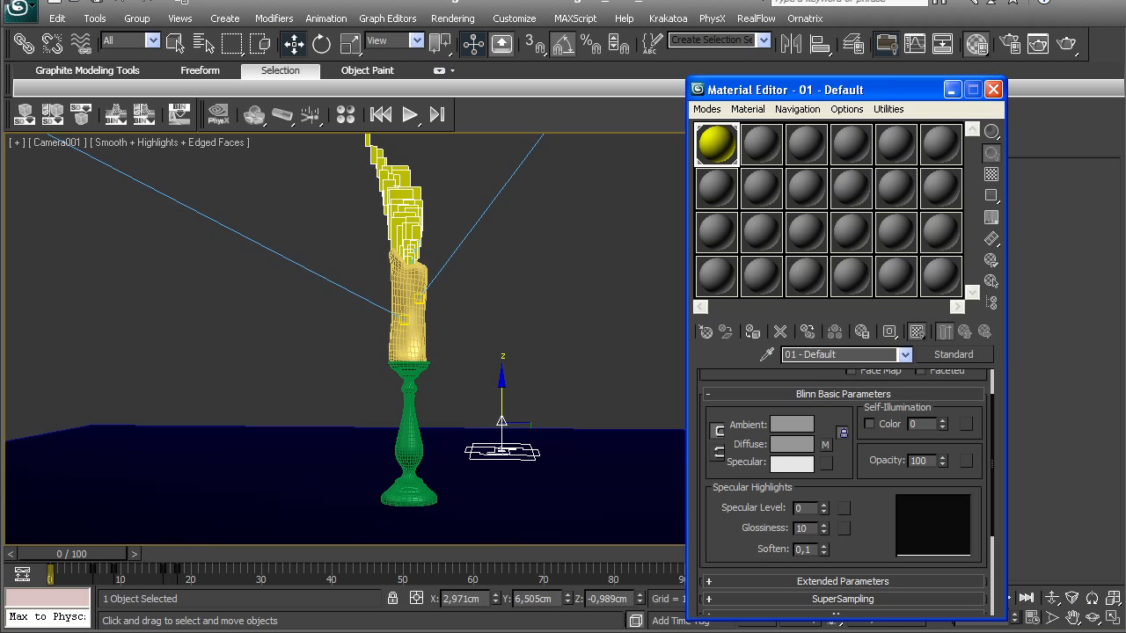
Step: Set Color #2 of the material's Particle Age map to orange, RGB 237, 123, 0
click(825, 444)
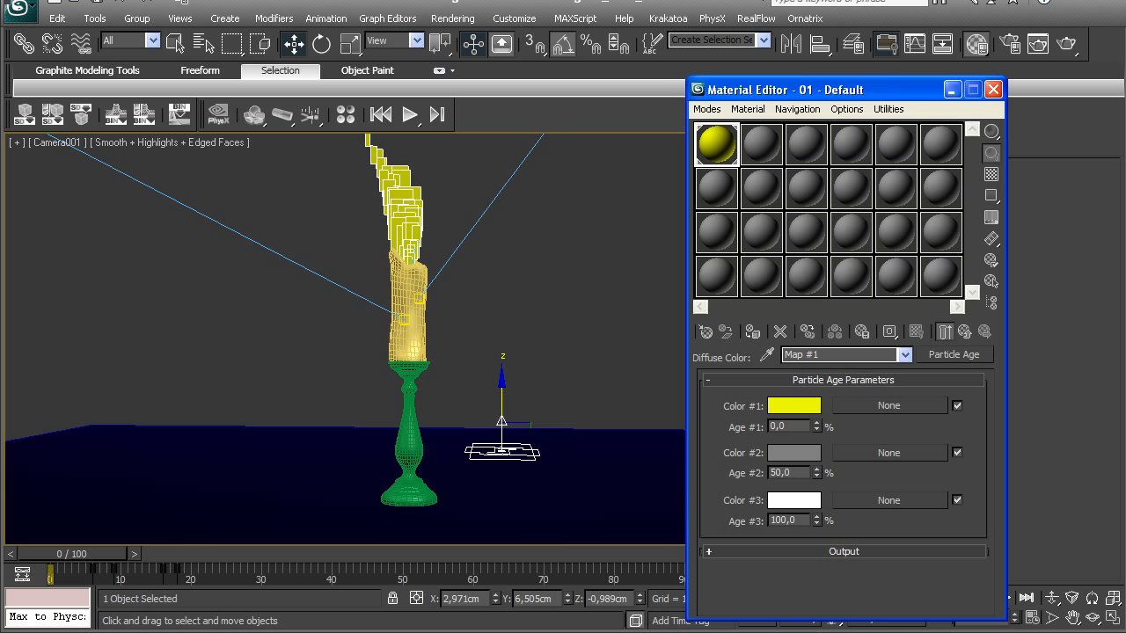
click(794, 453)
drag(531, 76, 383, 103)
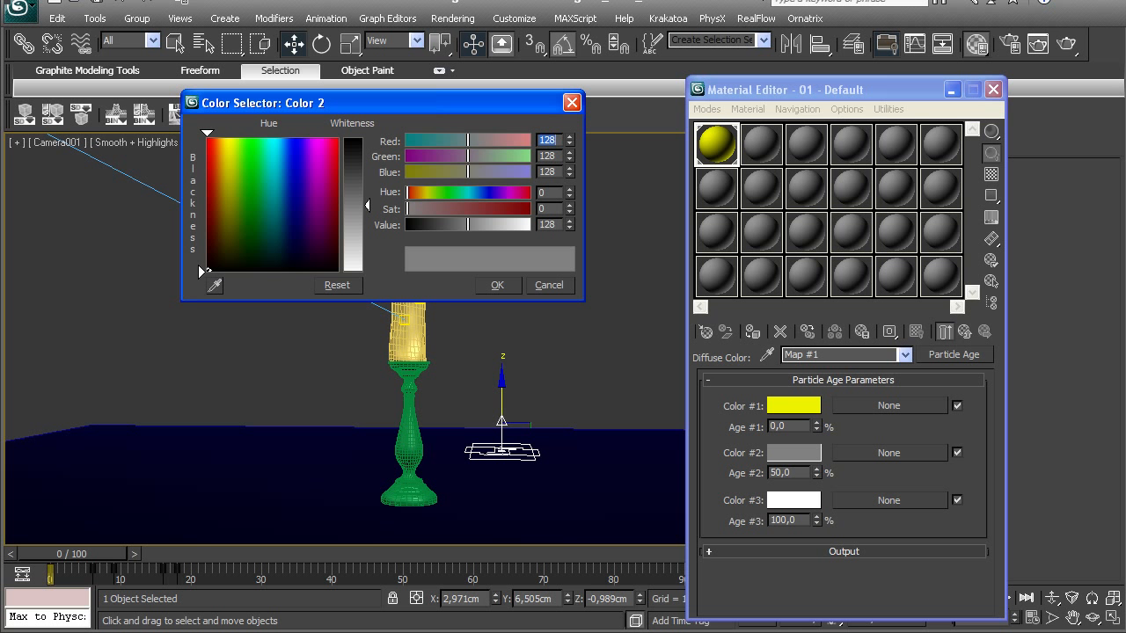
text(237)
key(Tab)
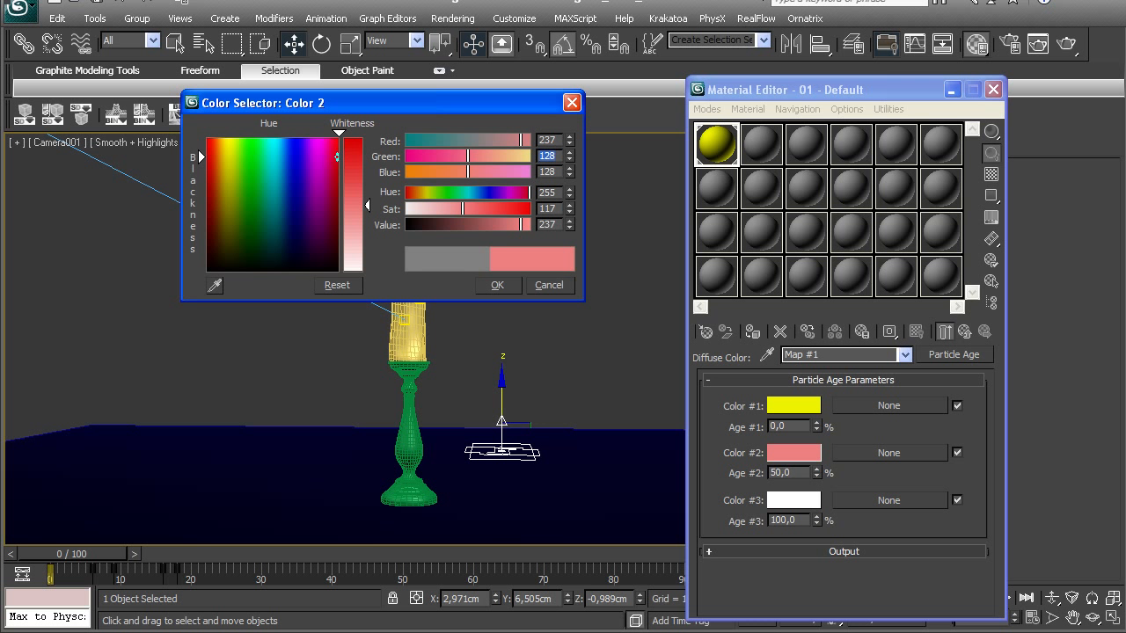
text(123)
key(Tab)
text(0)
key(Return)
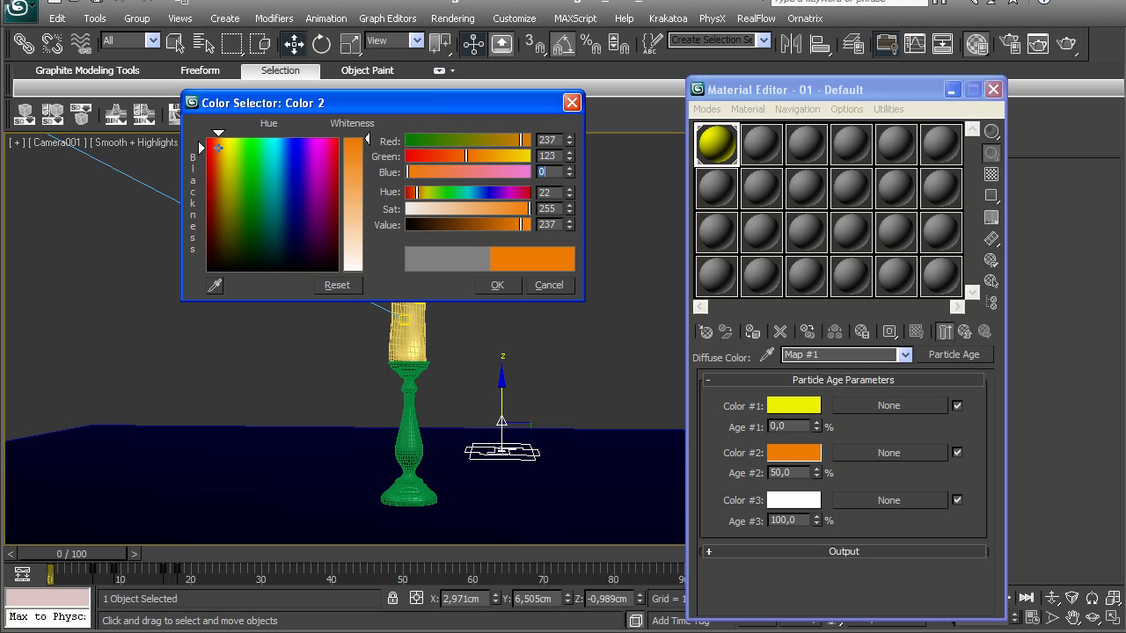
click(497, 284)
Step: Set Color #3 of the Particle Age map to pure red, RGB 255, 0, 0
click(794, 500)
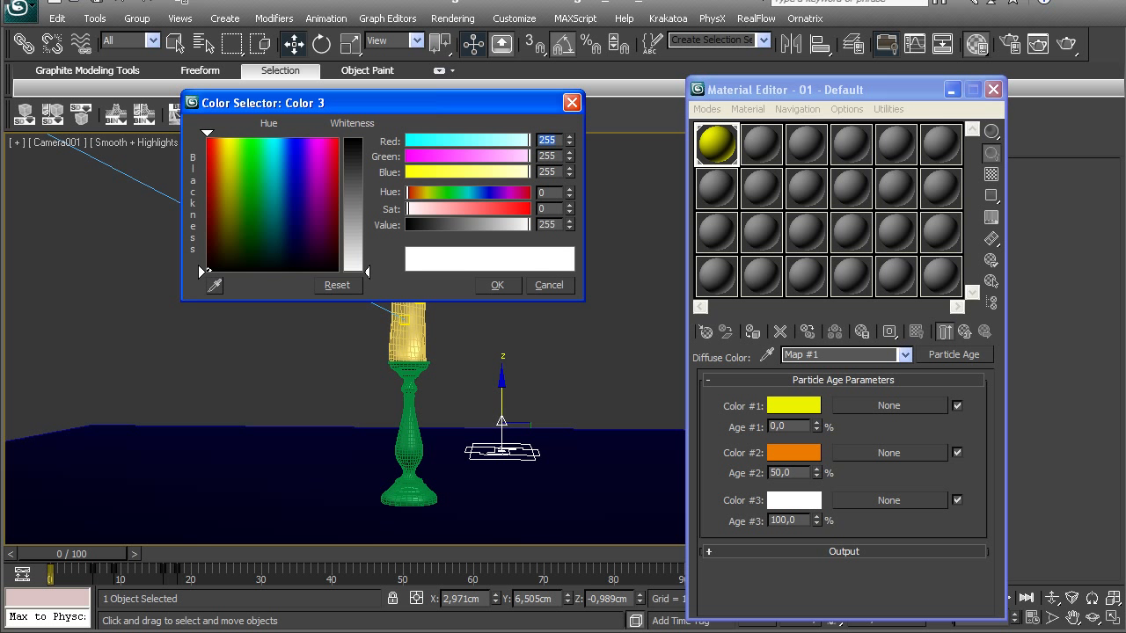
key(Tab)
text(0)
key(Tab)
text(0)
key(Return)
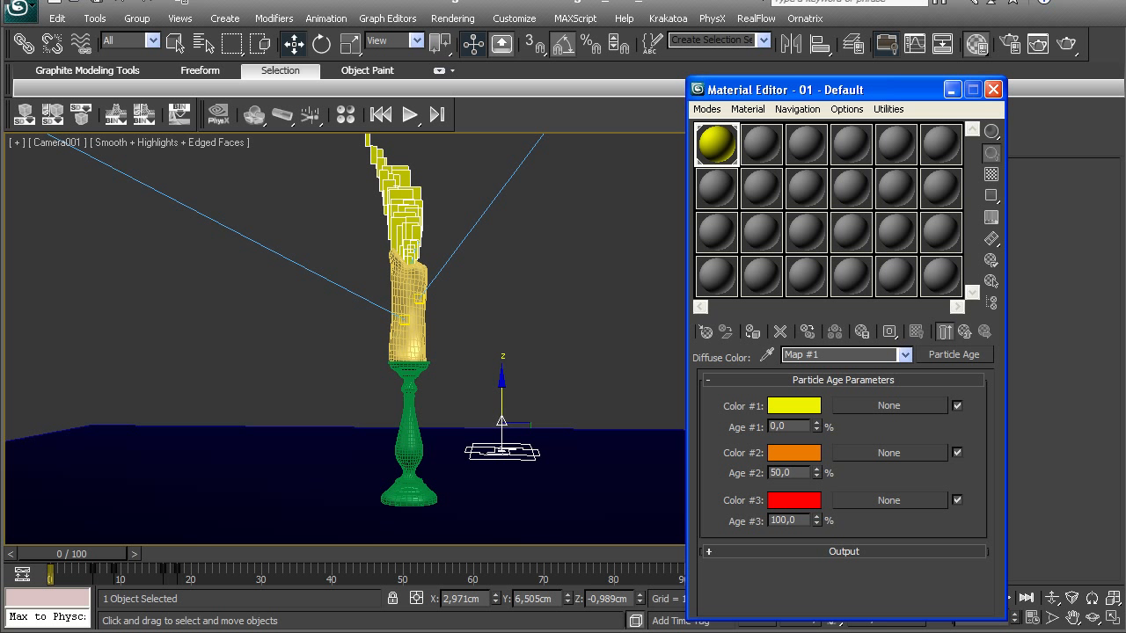
Step: Set Age #2 to 53 % and Age #3 to 90 %, and return to the parent material
double_click(781, 473)
text(53)
key(Return)
double_click(780, 519)
text(90)
key(Return)
click(965, 332)
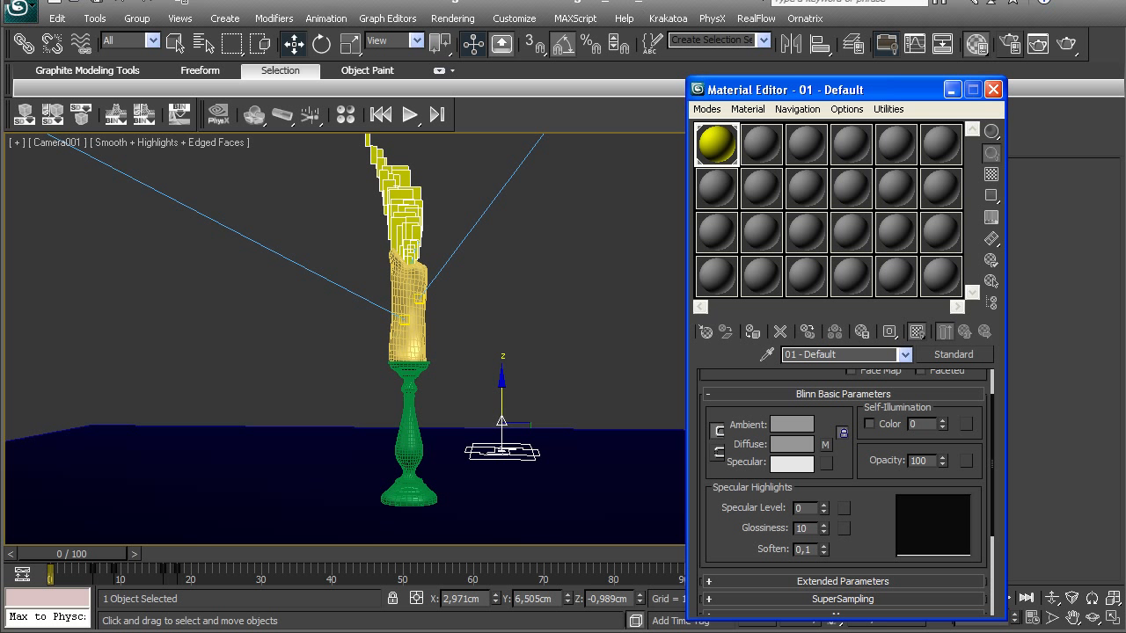
Step: Save the scene and render the Camera001 view to check the flame colors, closing the render window
click(19, 12)
click(54, 162)
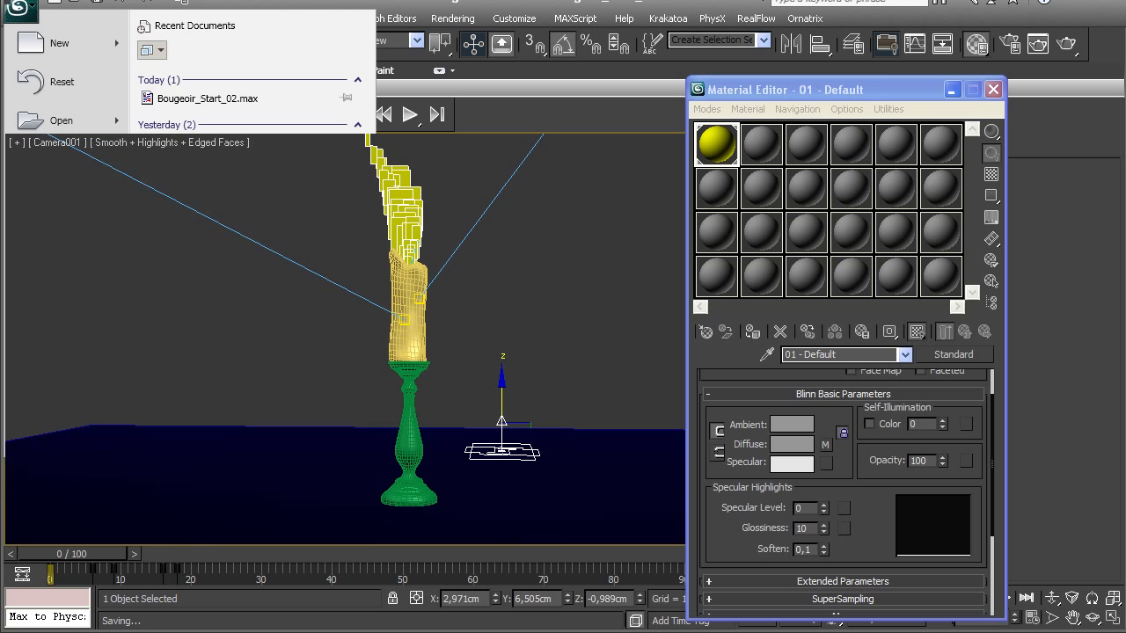
click(1038, 43)
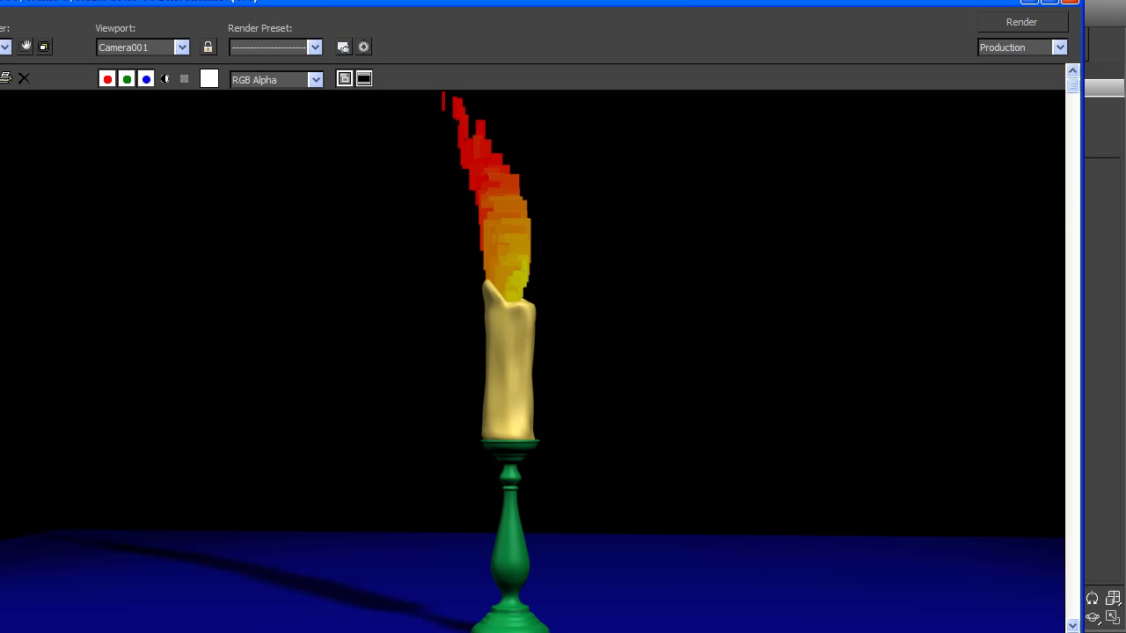
click(1070, 2)
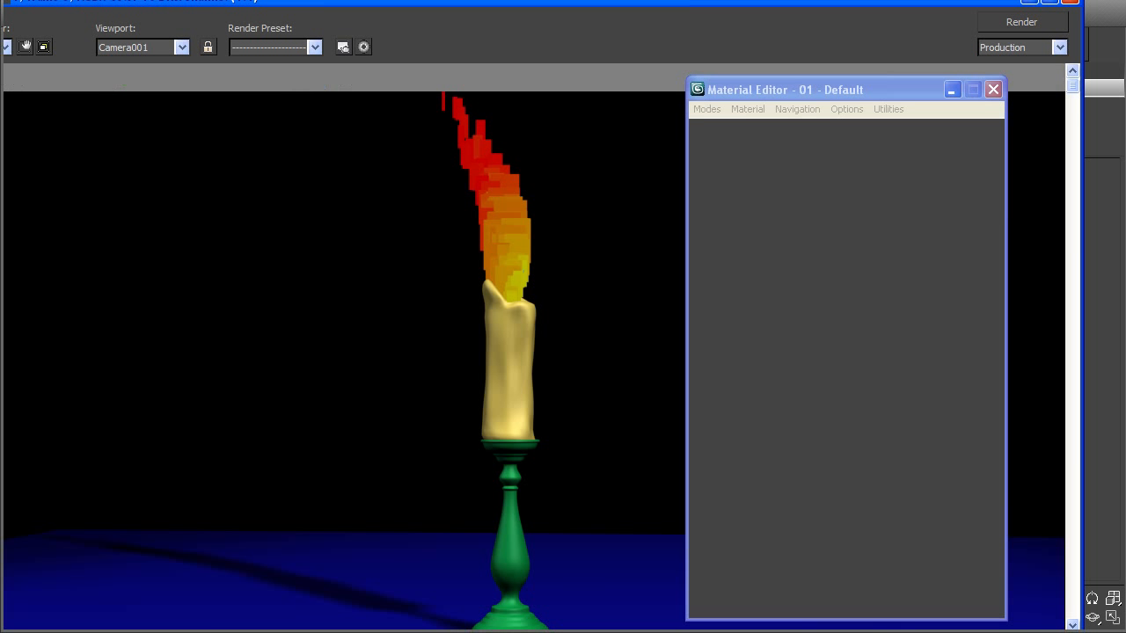
Step: Assign a Mask map to the Opacity of the 01 - Default material
mouse_move(866, 497)
mouse_down()
mouse_move(866, 426)
mouse_move(866, 522)
mouse_move(867, 512)
mouse_up()
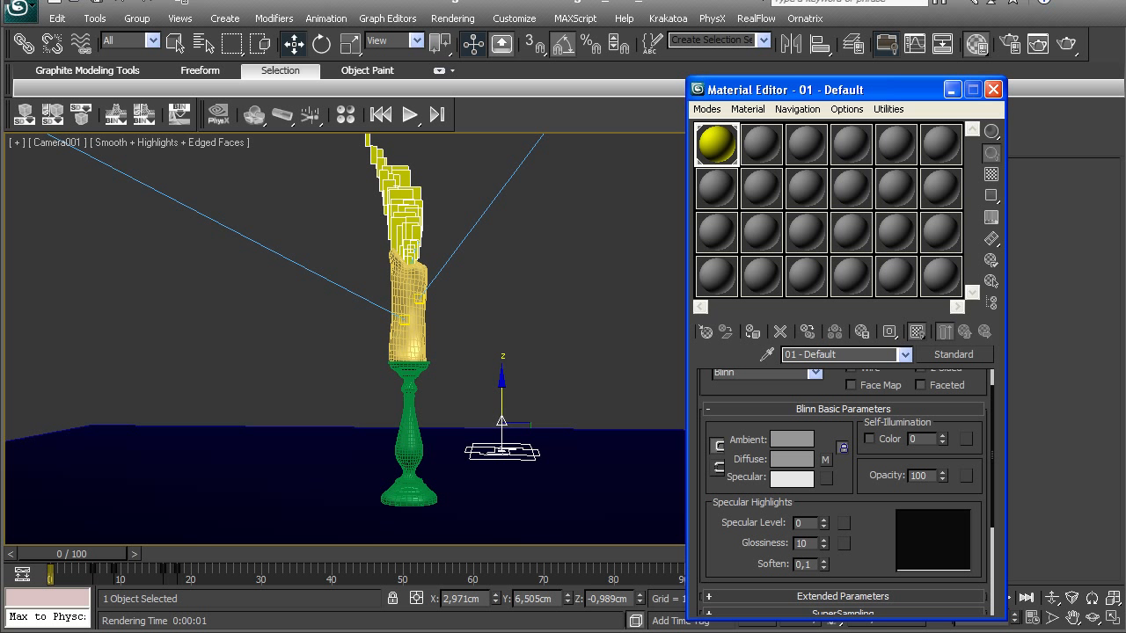
click(966, 474)
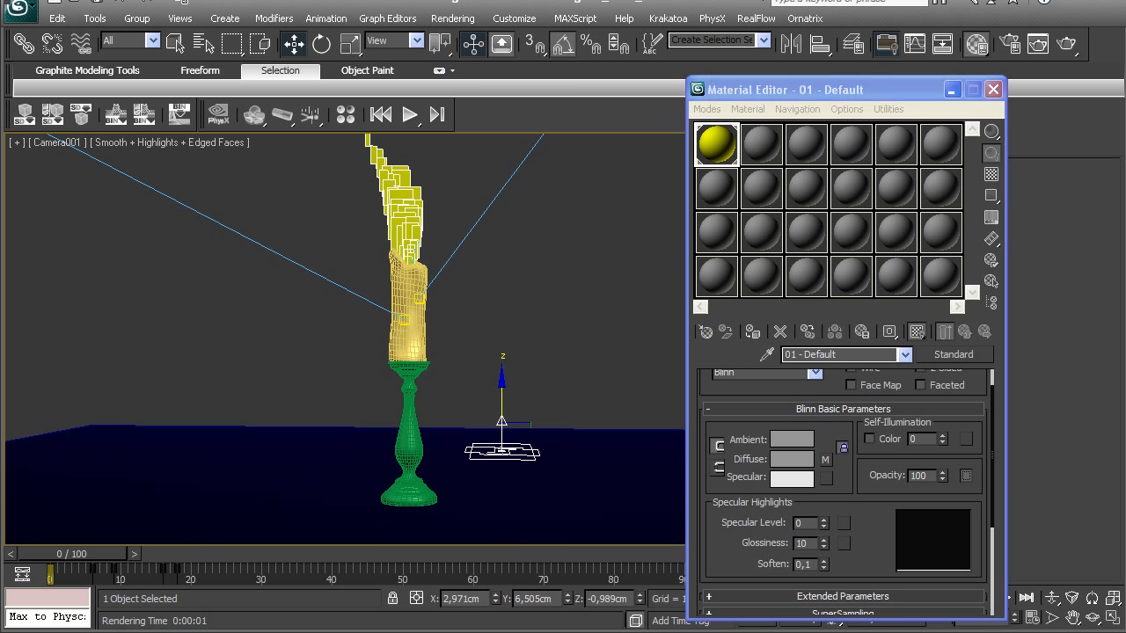
scroll(572, 396, down, 5)
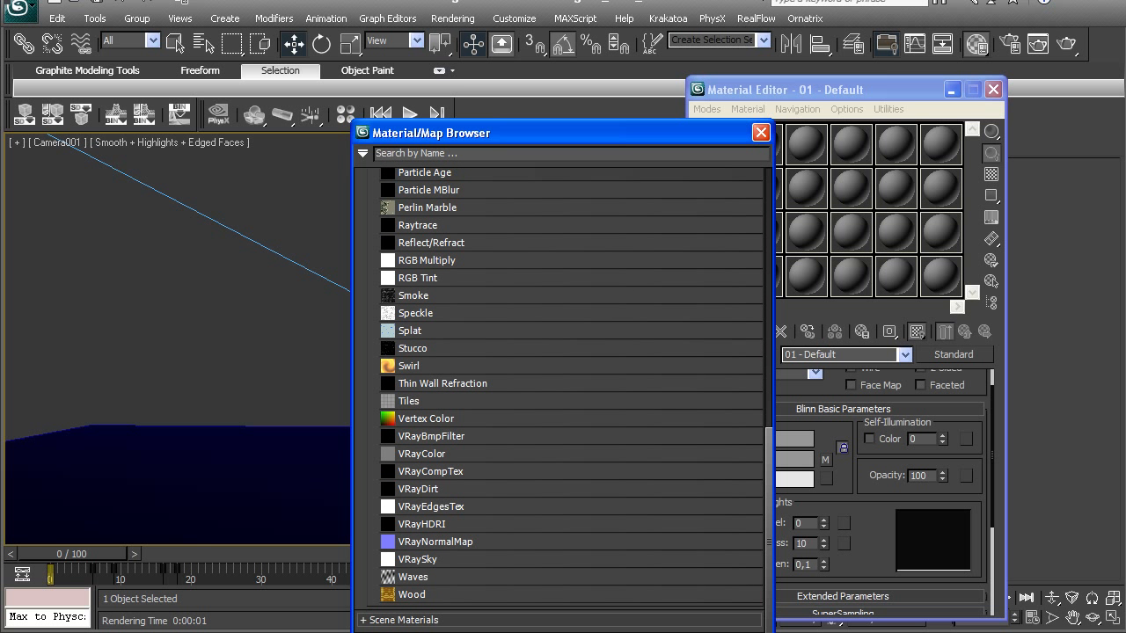
scroll(572, 396, up, 6)
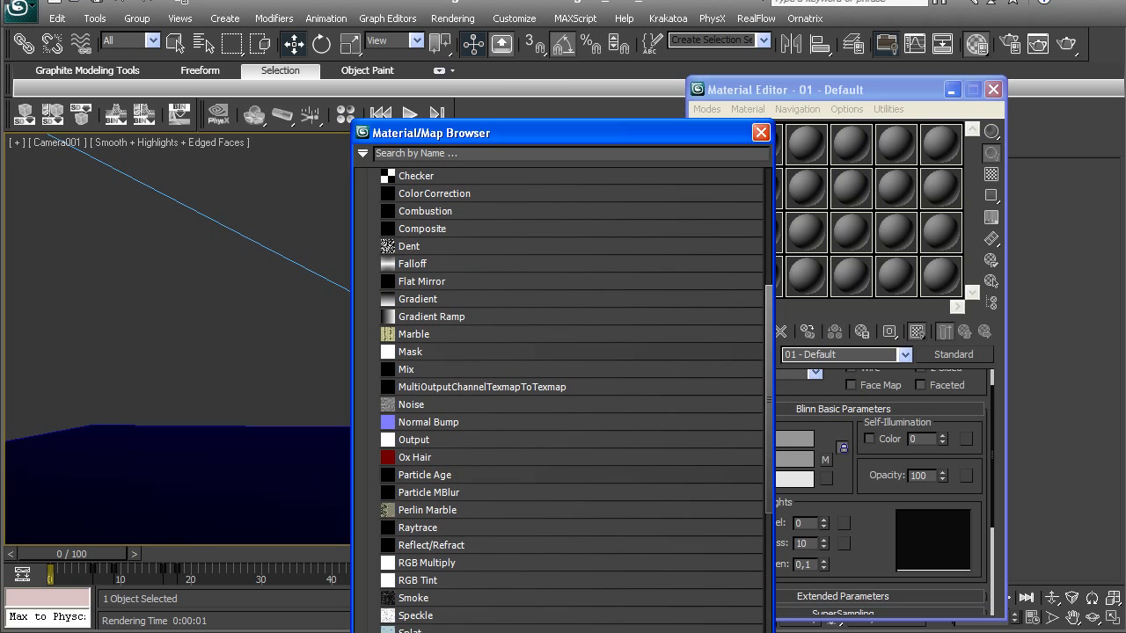
double_click(410, 351)
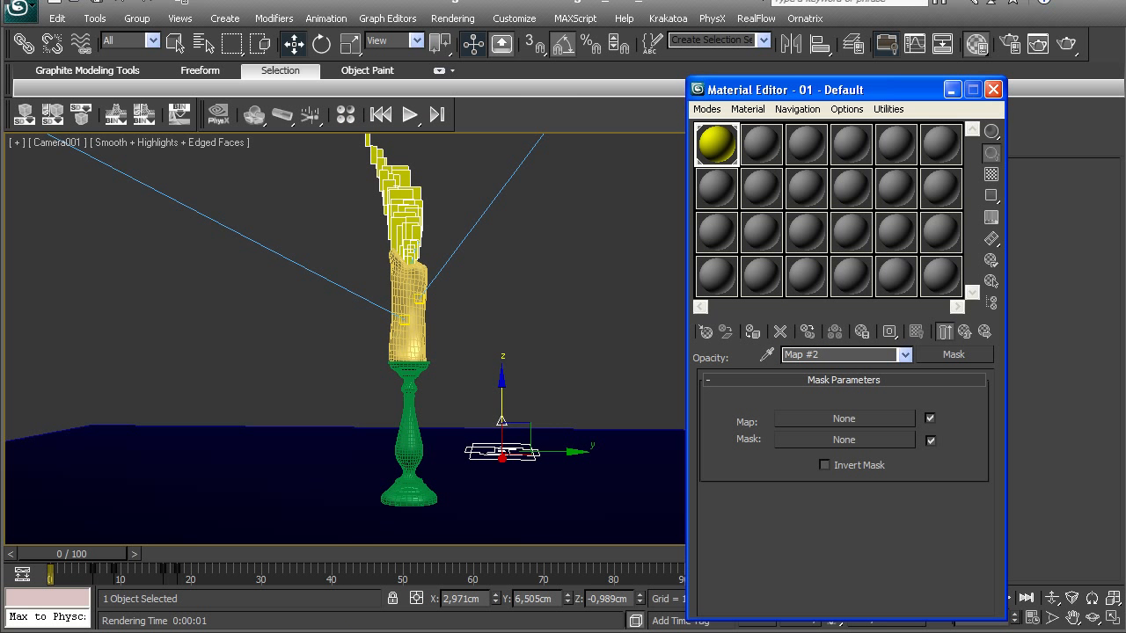
Step: Put a Noise map in the Mask map's Map slot and a Gradient Ramp in its Mask slot, returning to the Mask parameters
click(844, 419)
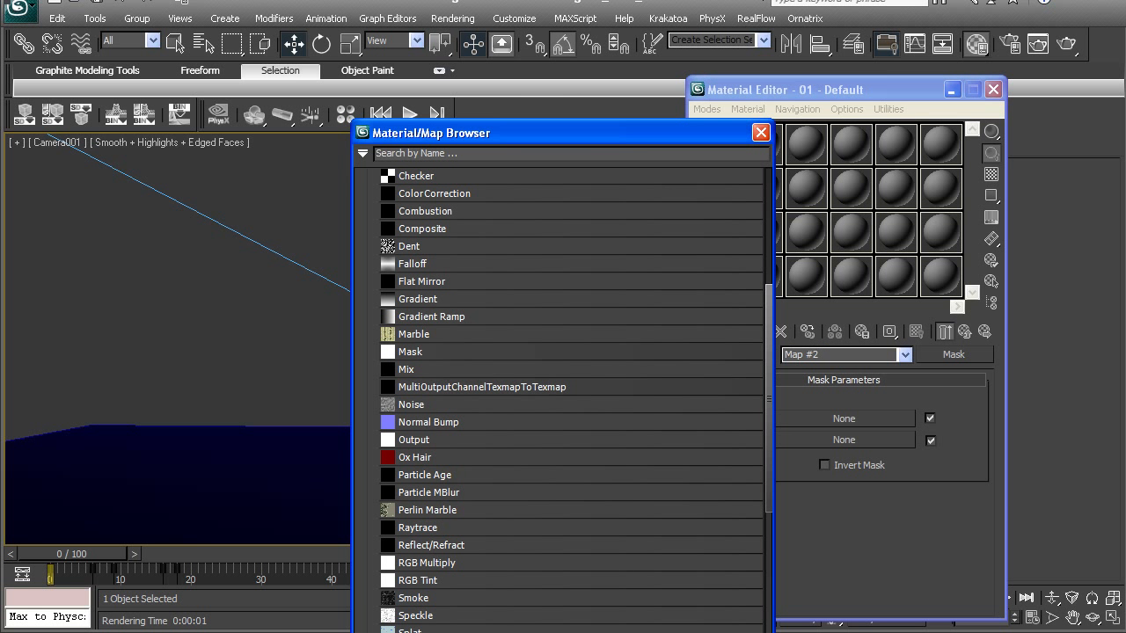
double_click(411, 404)
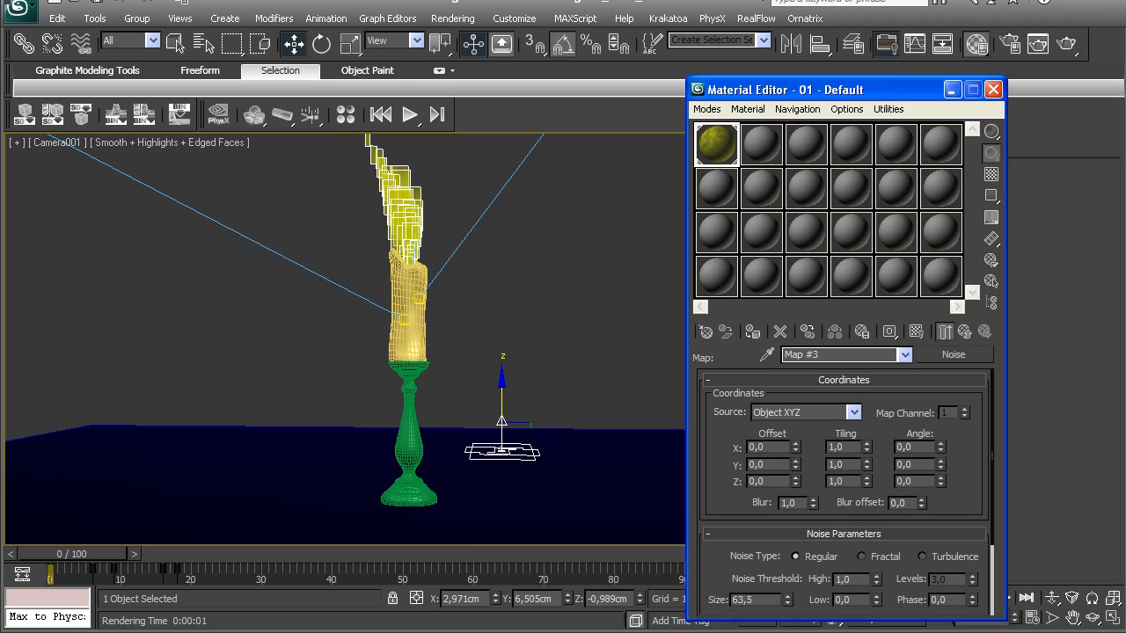
click(965, 332)
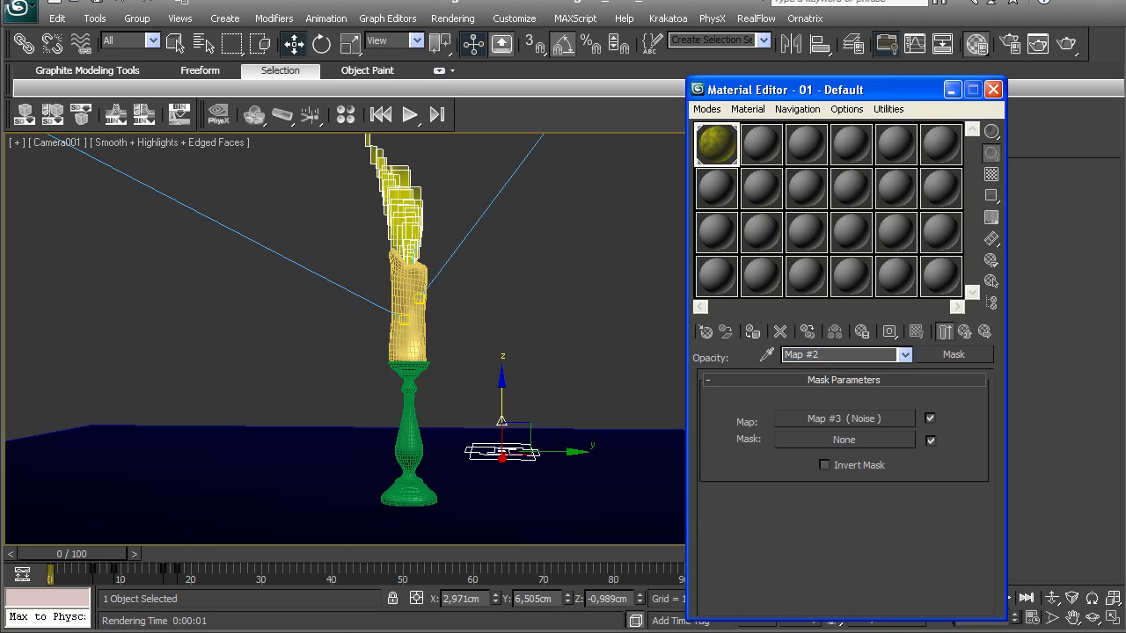
click(844, 439)
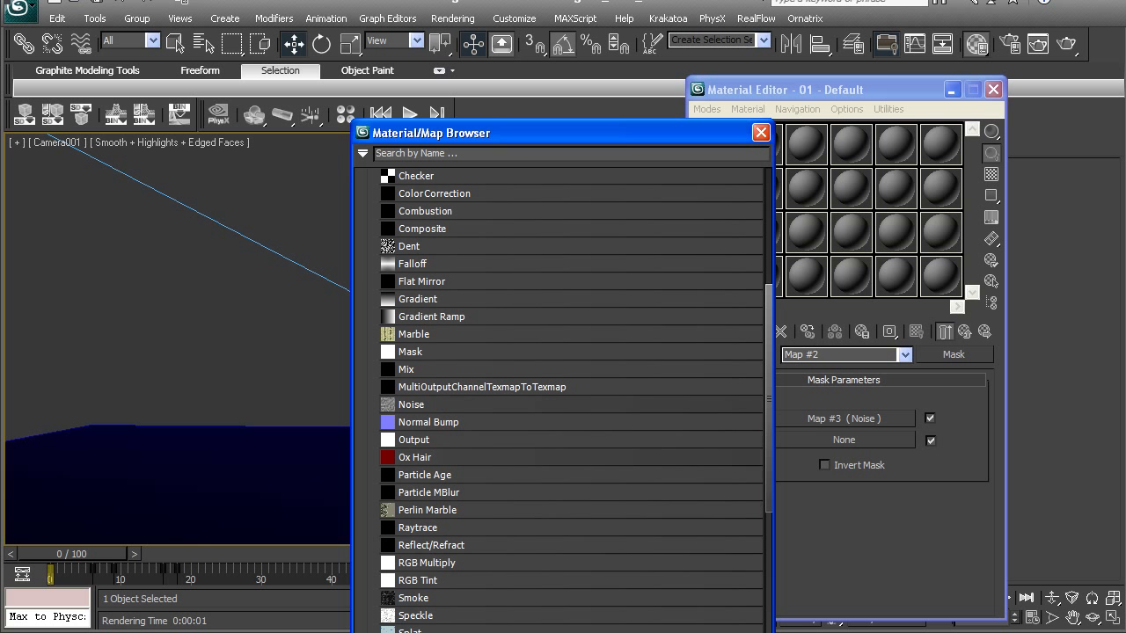
double_click(431, 317)
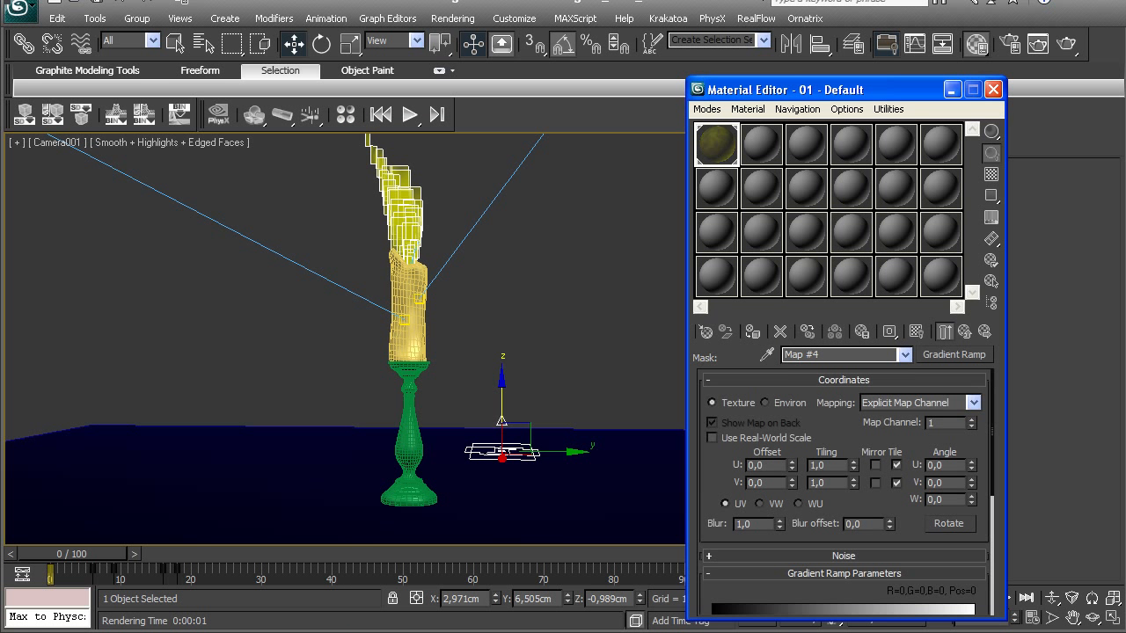
click(964, 331)
Step: Set the Noise map to Fractal type with size 30, and return to the Mask parameters
click(832, 418)
scroll(844, 492, down, 3)
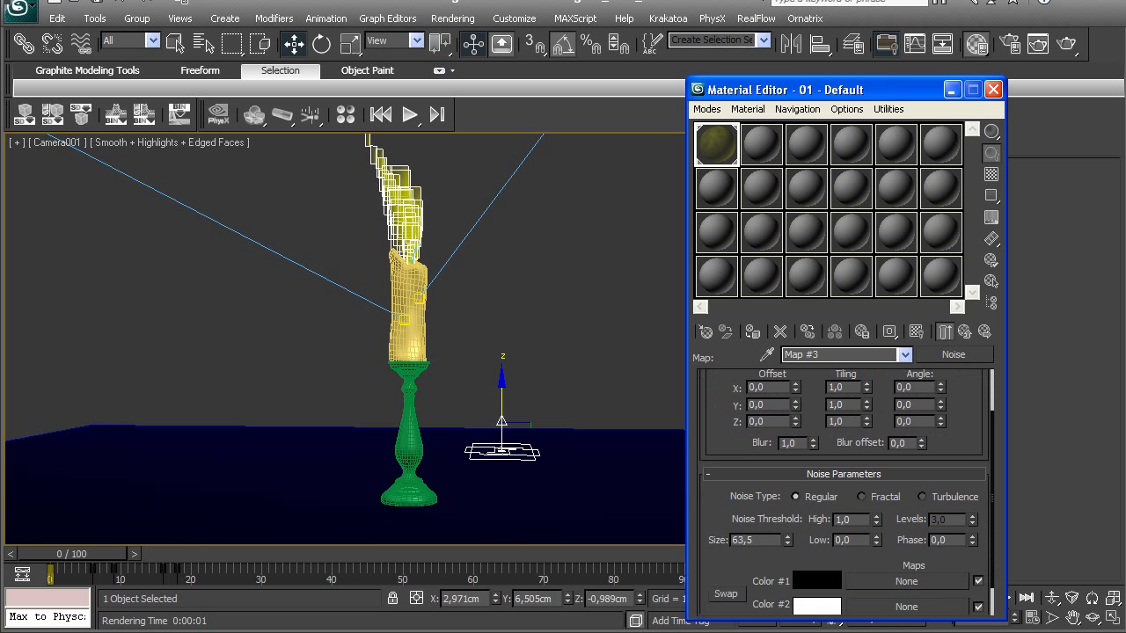
click(861, 462)
double_click(754, 507)
text(30)
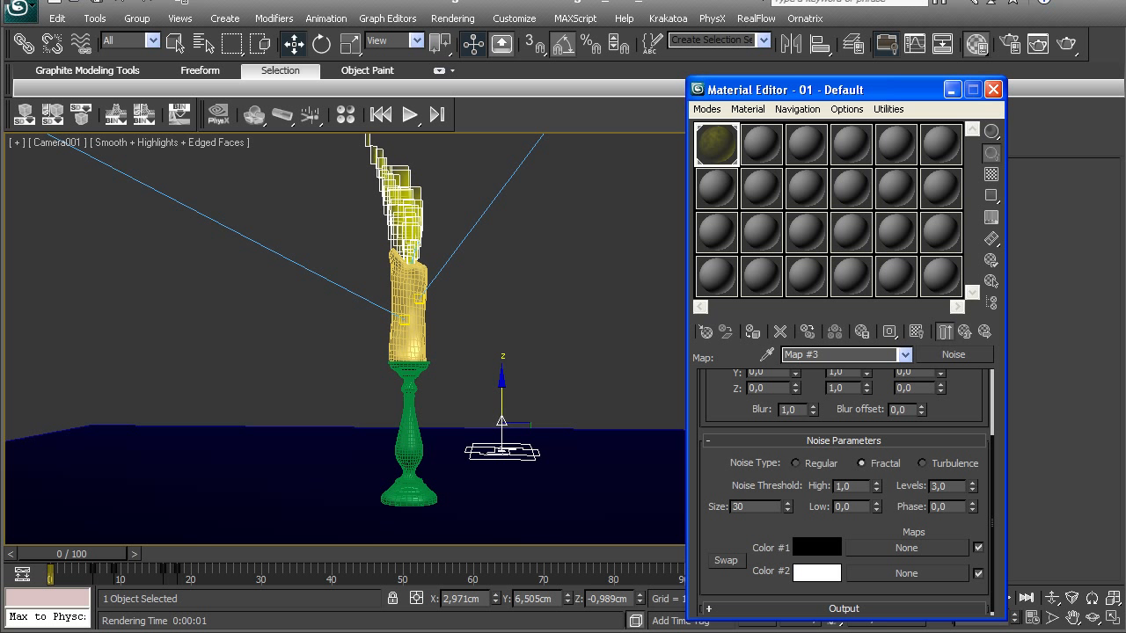
key(Return)
scroll(844, 492, up, 3)
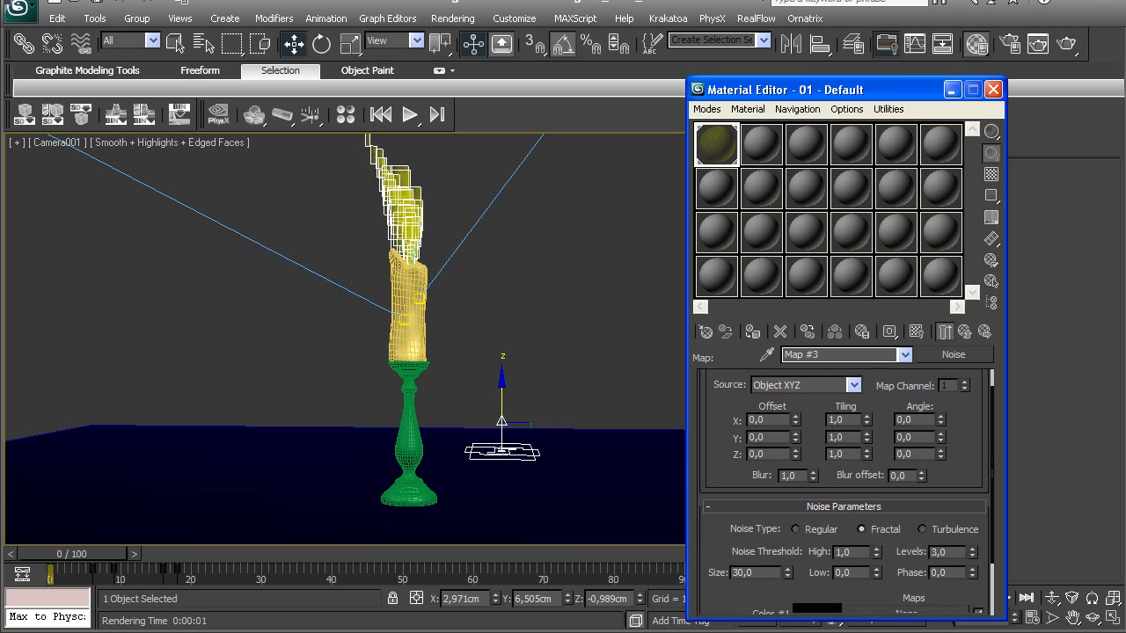
scroll(844, 493, down, 1)
click(965, 331)
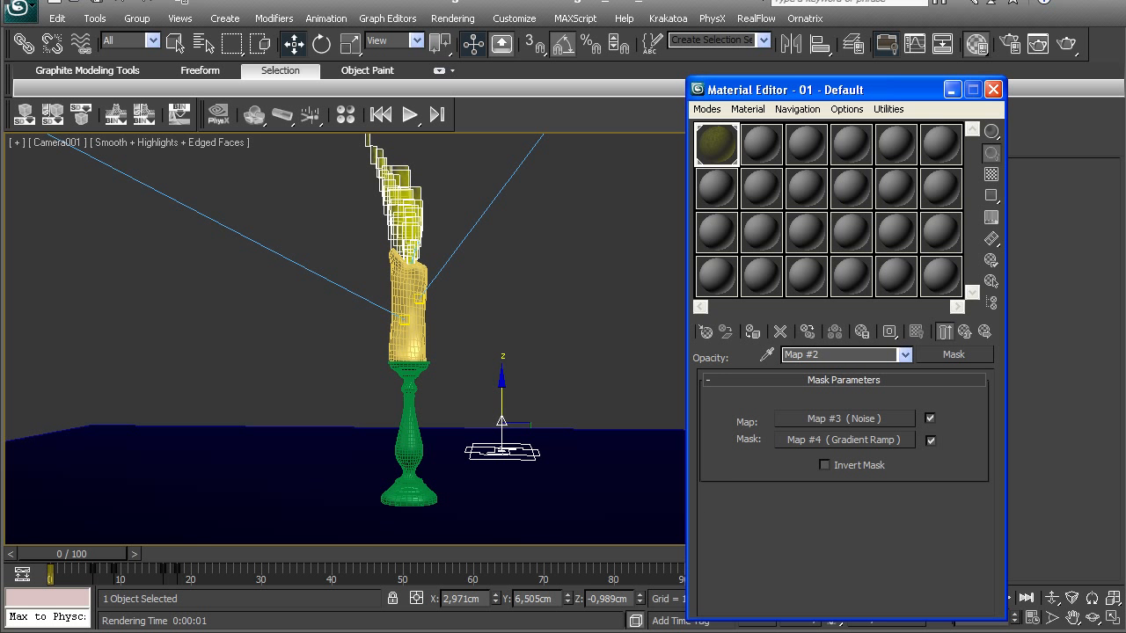
Step: Set the gradient type of the Gradient Ramp in the Mask slot to Radial
click(844, 418)
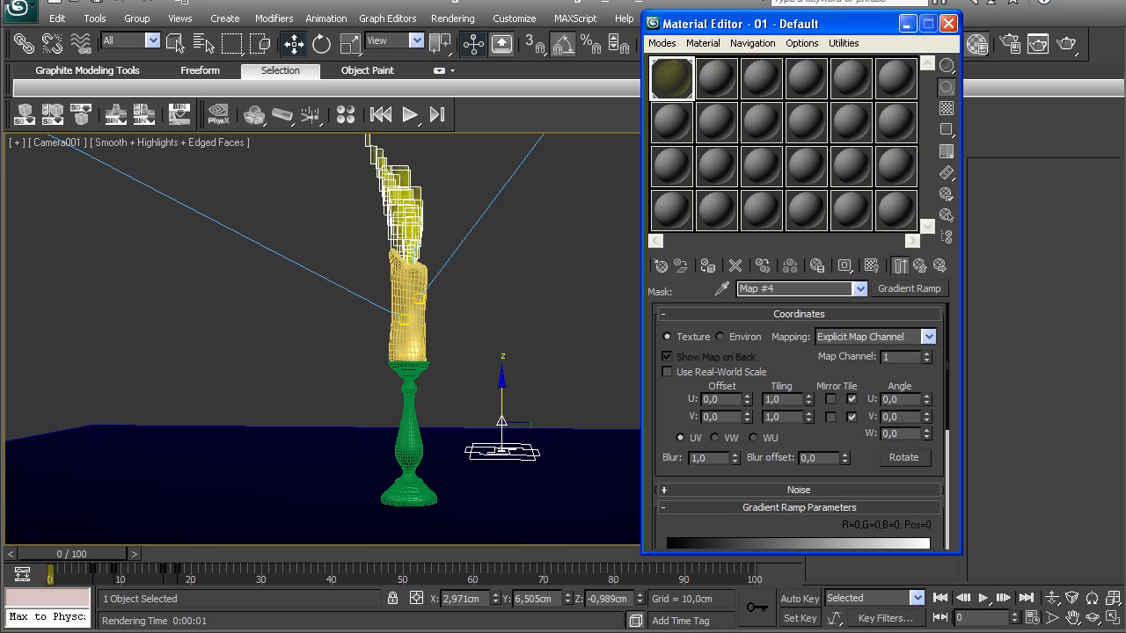
scroll(798, 426, down, 3)
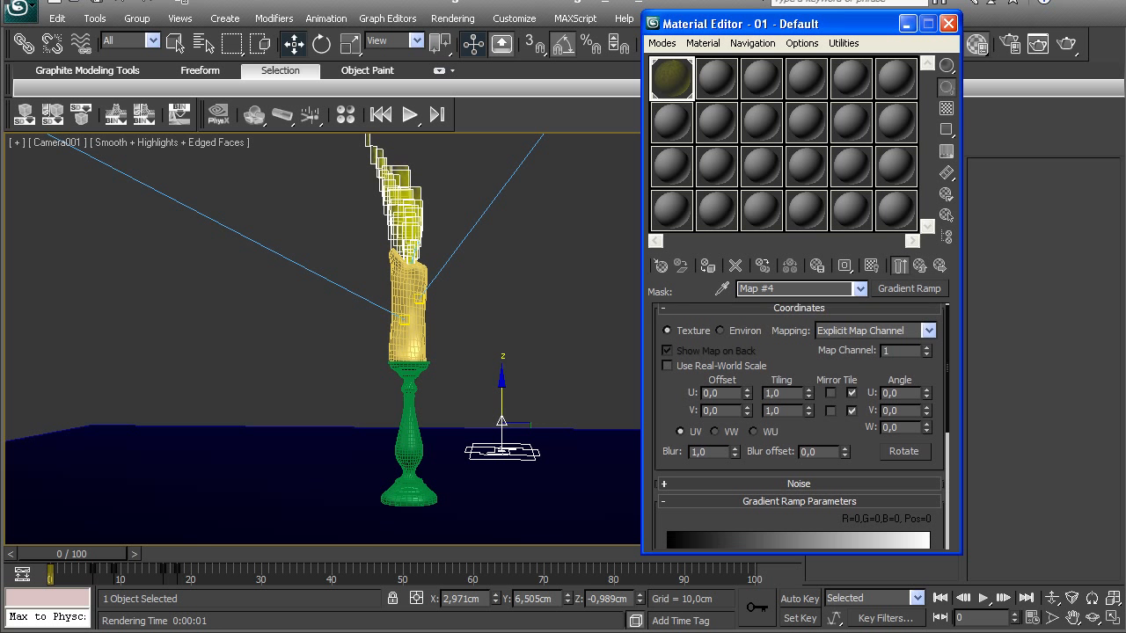
click(779, 451)
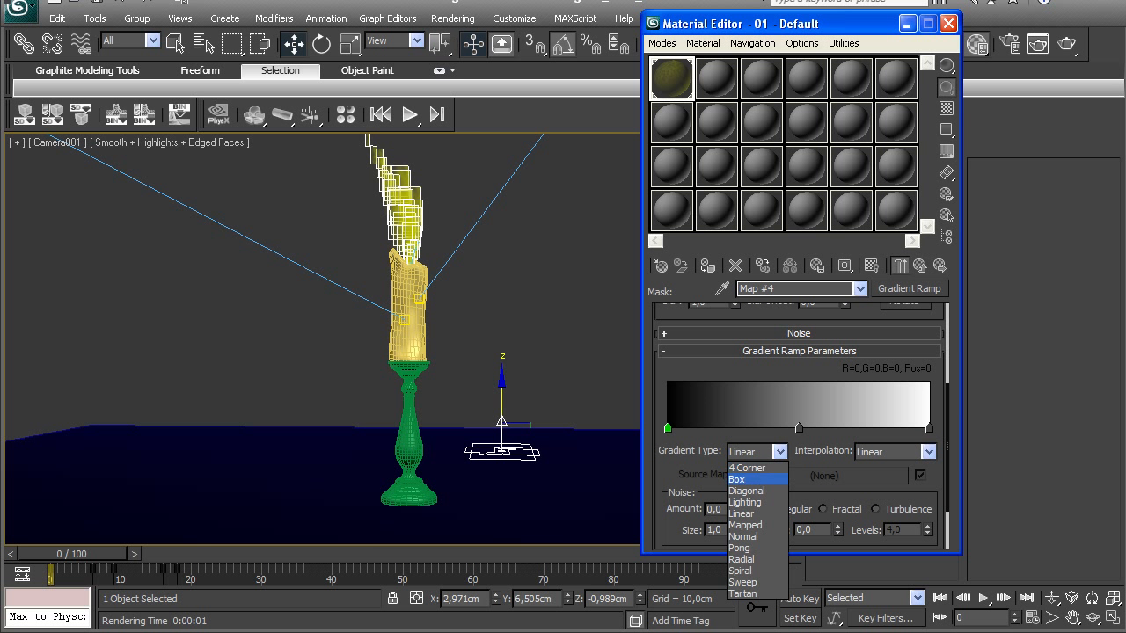
click(741, 559)
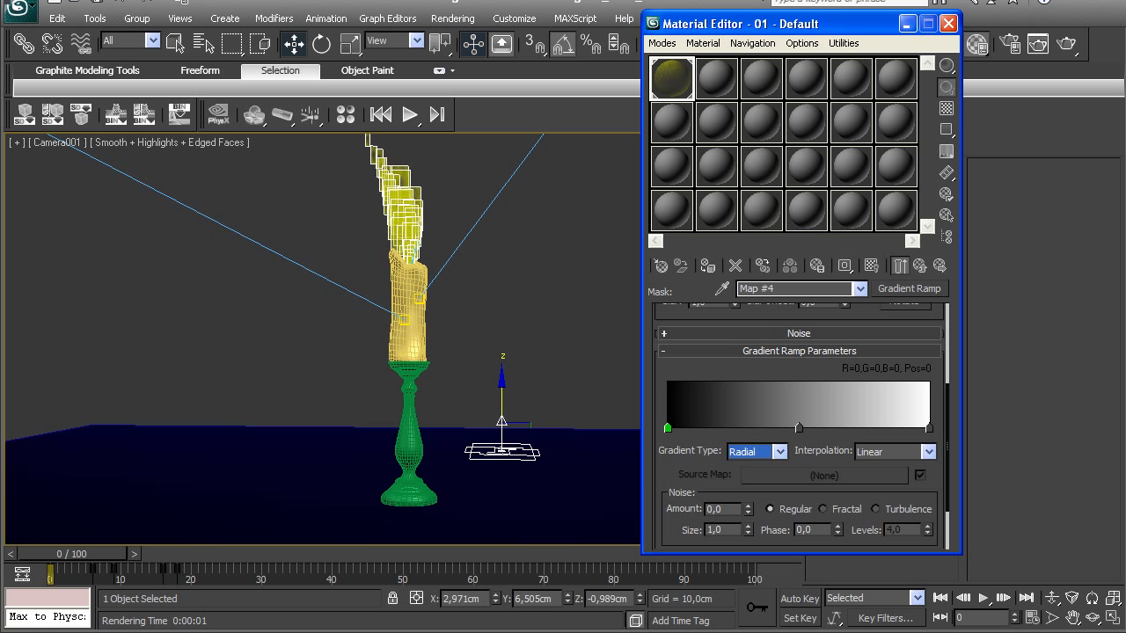
Step: Set the gradient ramp's start flag to white and its end flag to black
double_click(668, 428)
drag(366, 138, 367, 271)
click(497, 285)
double_click(929, 429)
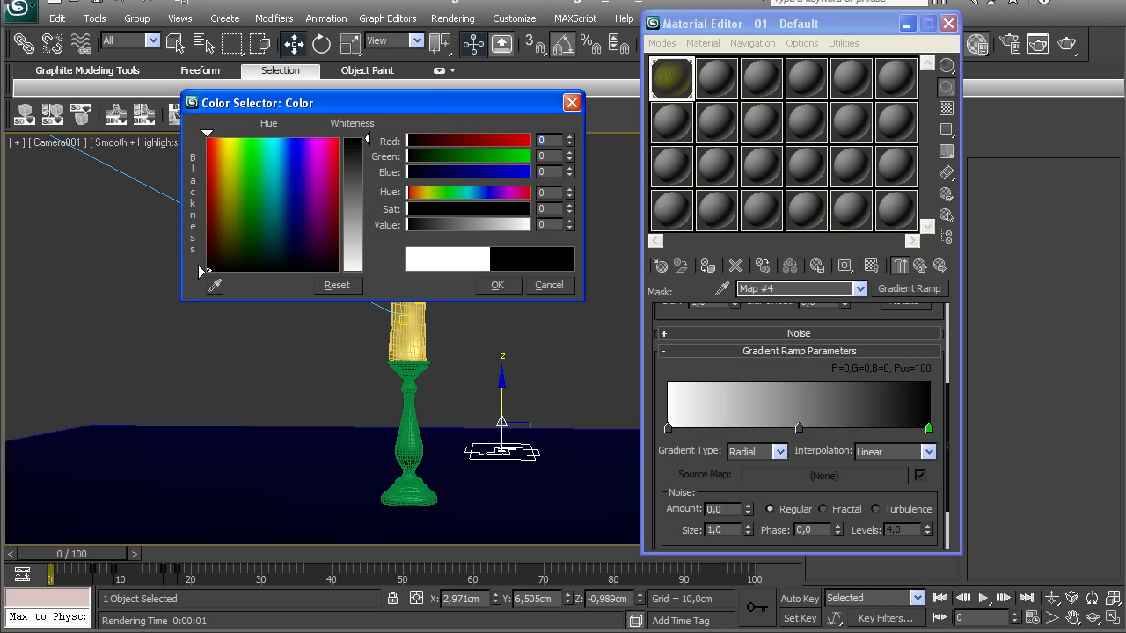
click(497, 285)
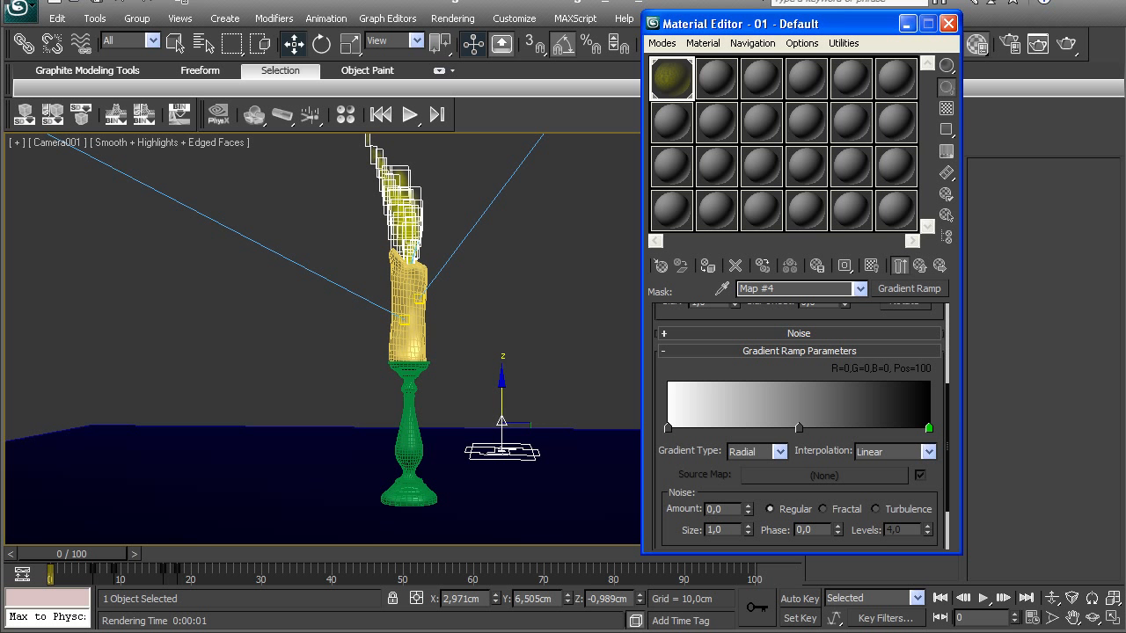
Step: Preview the Gradient Ramp alone instead of the end result, in an enlarged sample window placed beside the Material Editor
click(899, 265)
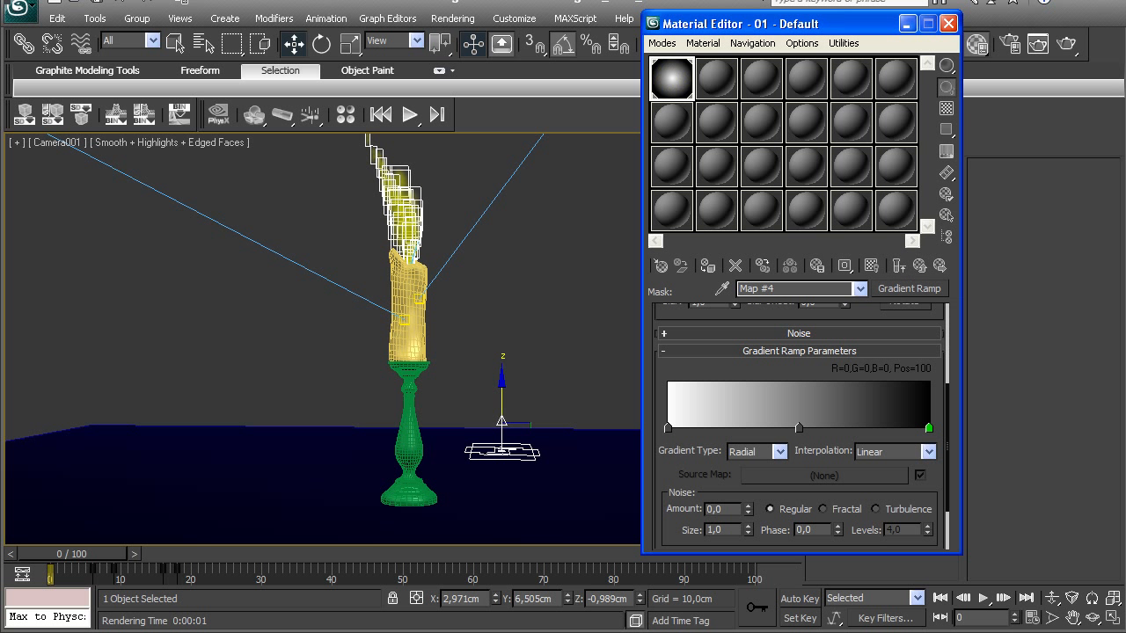
double_click(672, 78)
drag(264, 48, 344, 20)
Step: Add a white flag at position 39 of the gradient ramp and shift it slightly toward the middle flag
click(768, 422)
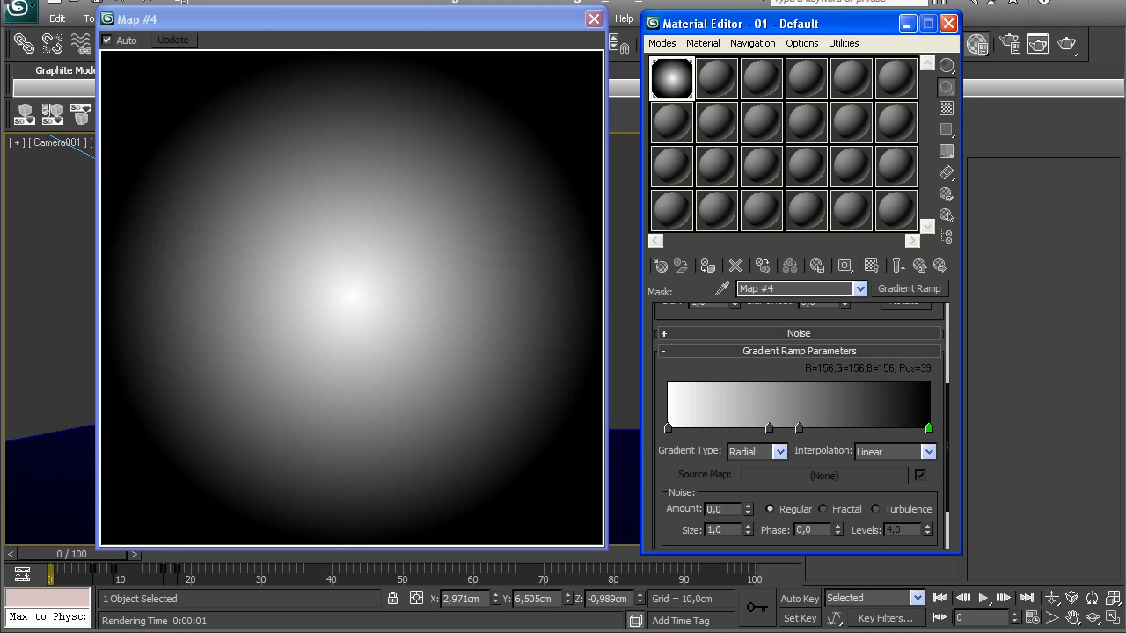
double_click(768, 427)
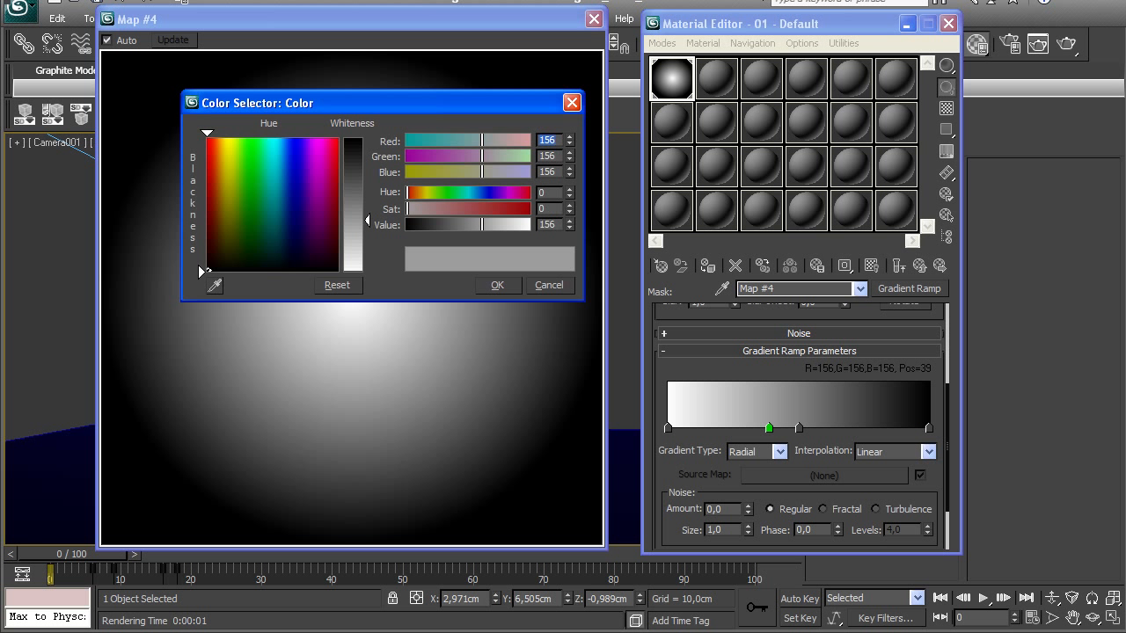
drag(368, 220, 368, 271)
click(497, 285)
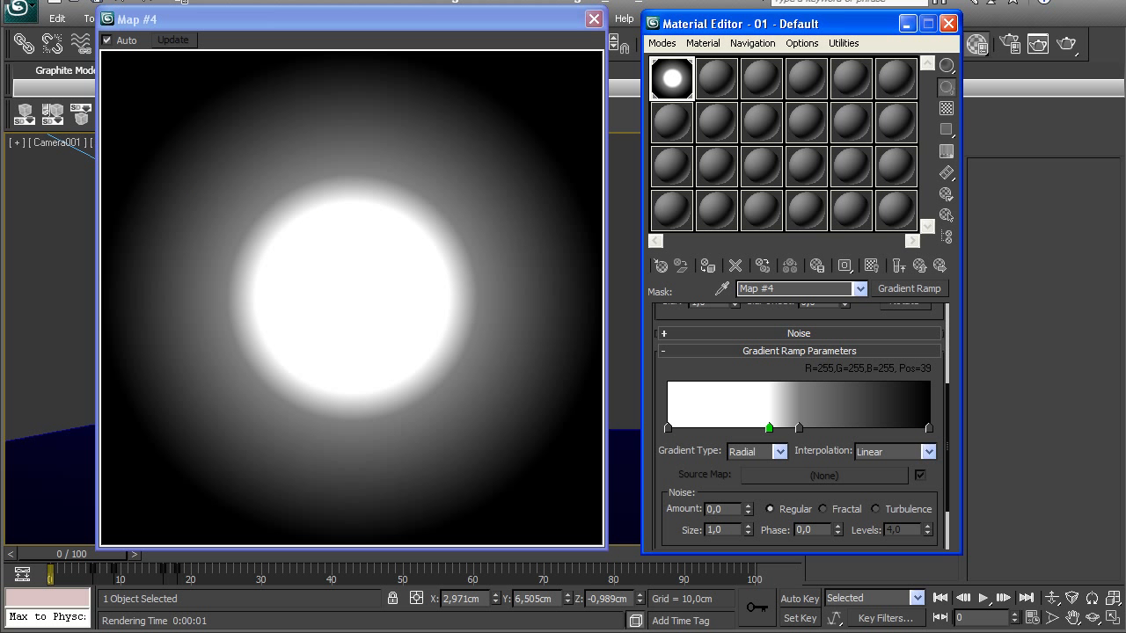
click(774, 427)
right_click(775, 427)
click(805, 496)
drag(768, 427, 777, 427)
Step: Add a black flag at position 58 of the gradient ramp and adjust the flags around position 51 for a soft edge
click(819, 428)
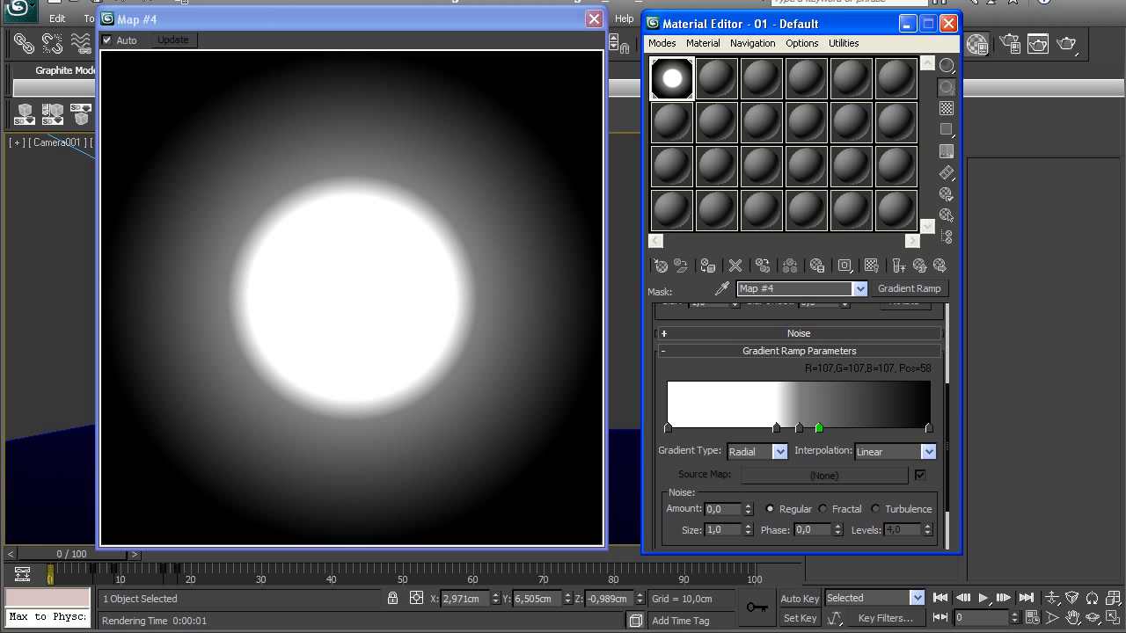
double_click(819, 428)
drag(457, 225, 404, 225)
click(497, 285)
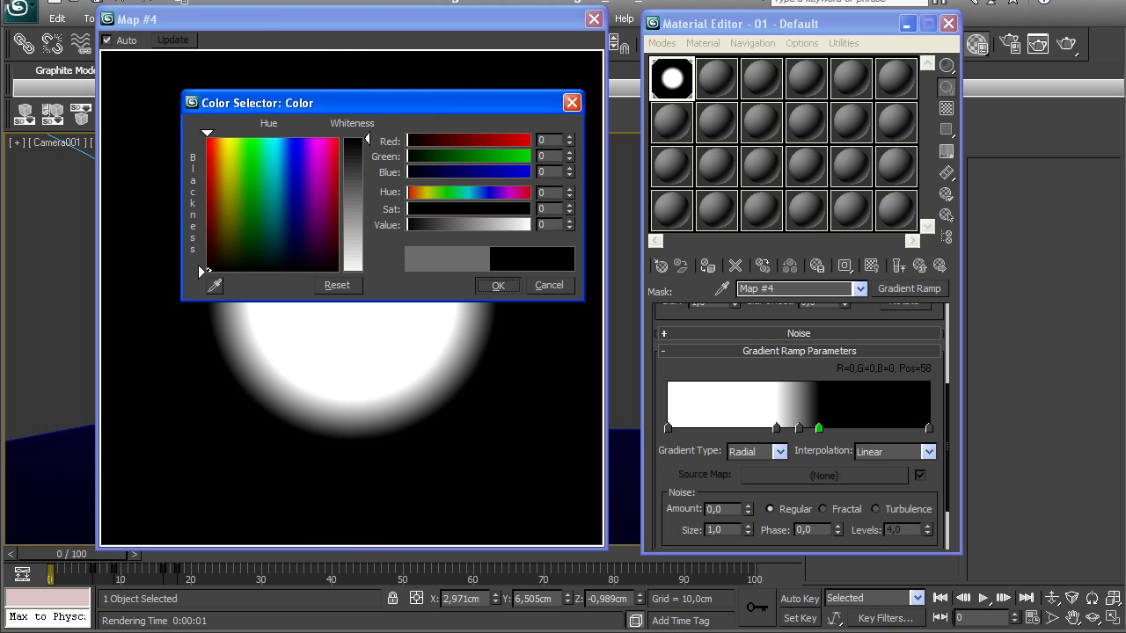
mouse_move(819, 427)
mouse_down()
mouse_move(776, 427)
mouse_move(800, 427)
mouse_up()
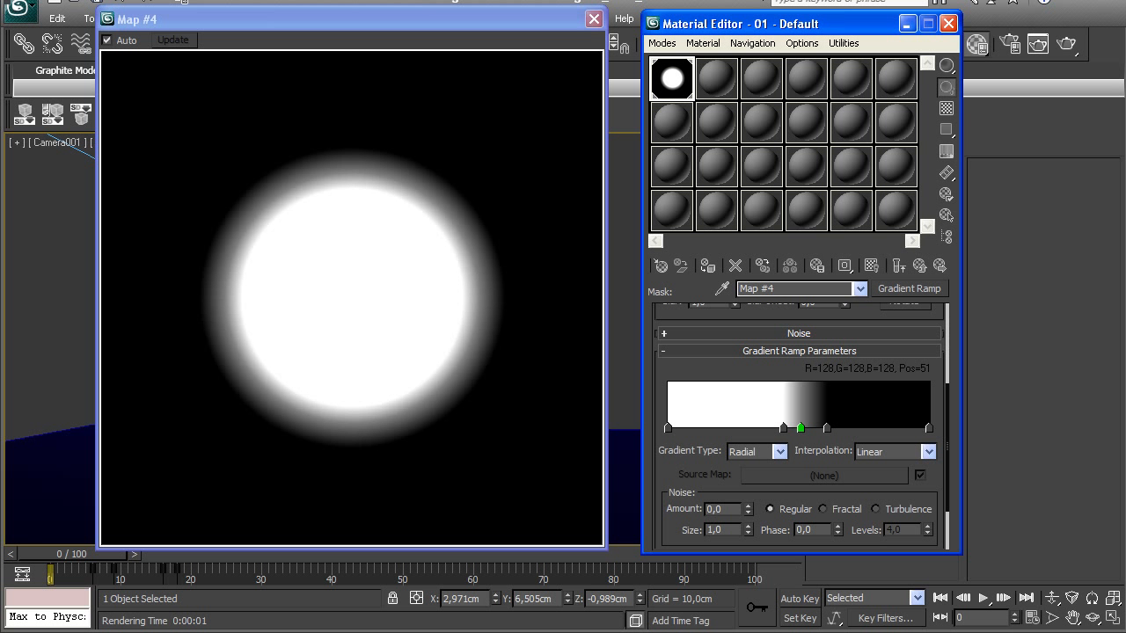
Step: Check Event 001 in Particle View and the masked flame in the Camera001 view, moving the enlarged map preview aside
mouse_move(351, 19)
mouse_down()
mouse_move(849, 76)
mouse_move(841, 43)
mouse_move(354, 20)
mouse_up()
key(6)
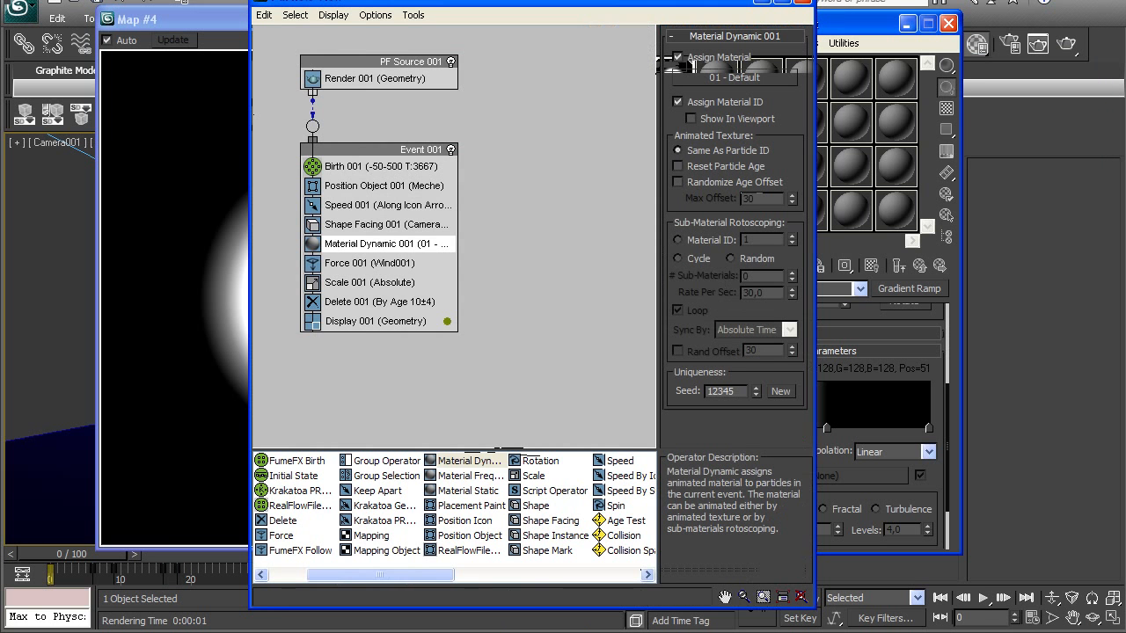
click(450, 149)
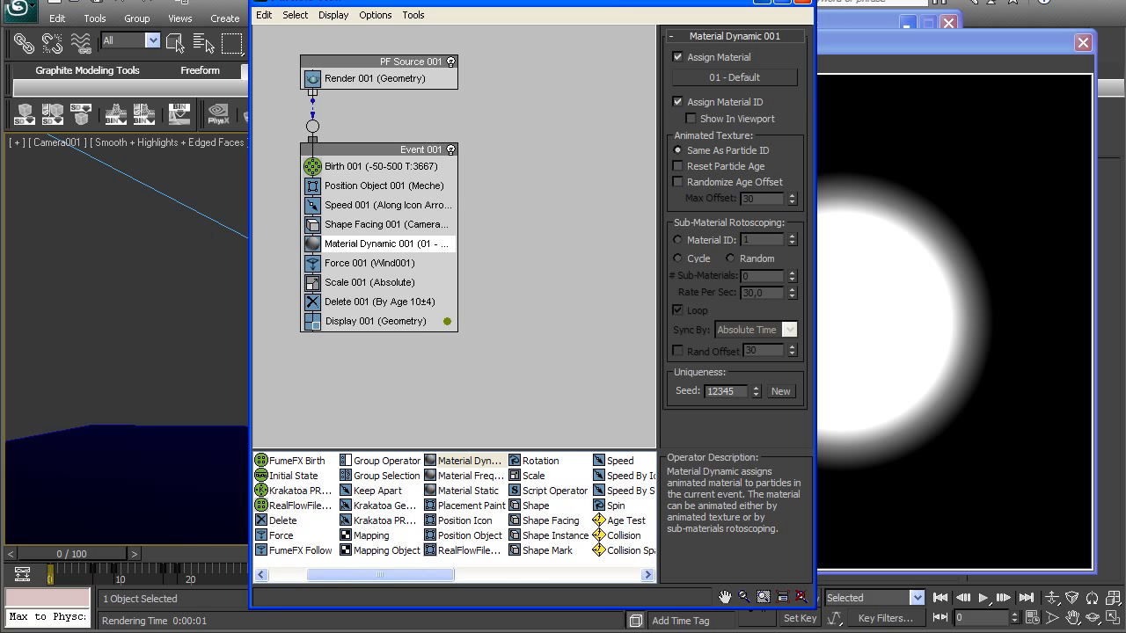
key(6)
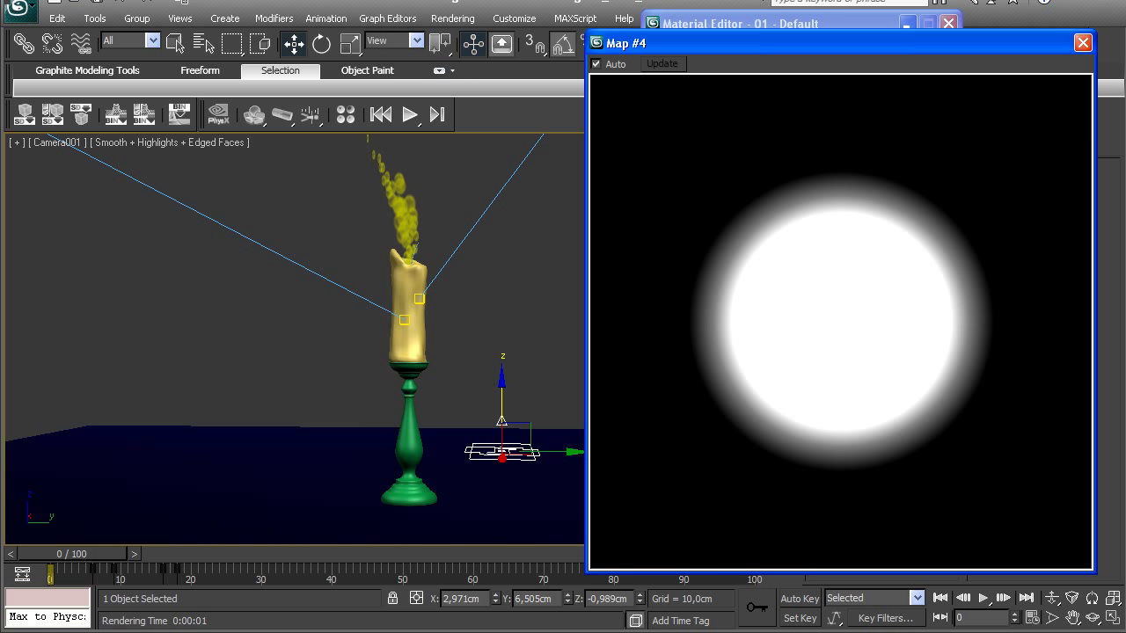
drag(791, 43, 268, 58)
Step: Set the Gradient Ramp's tiling to U 1,2 and V 0,7 to stretch the radial mask into a tall ellipse
drag(947, 447, 946, 378)
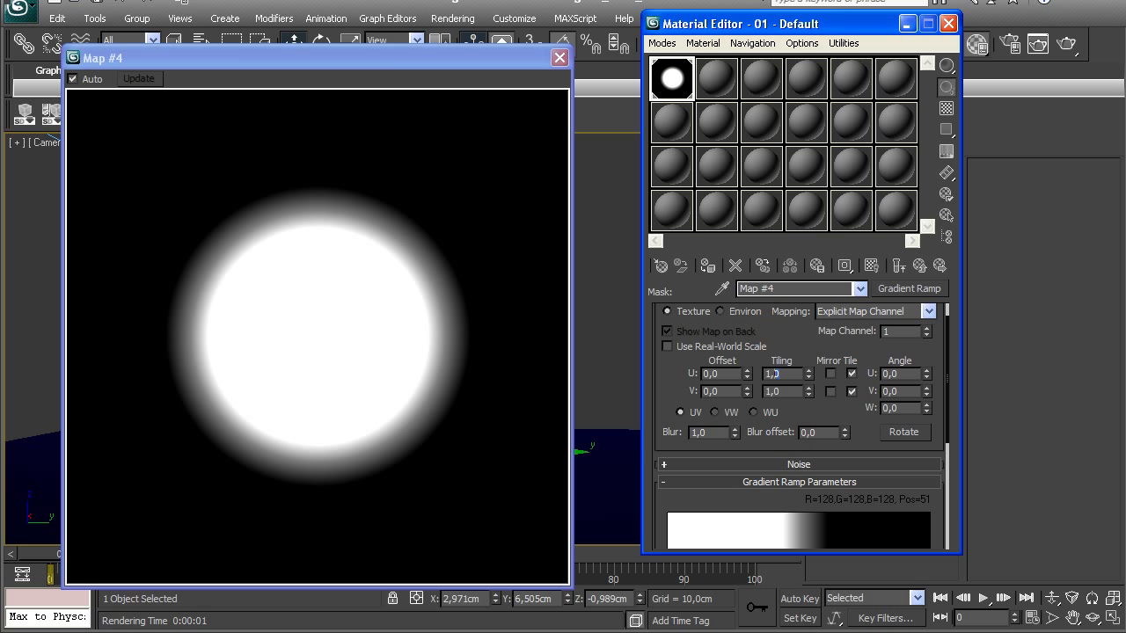
key(BackSpace)
text(2)
key(Return)
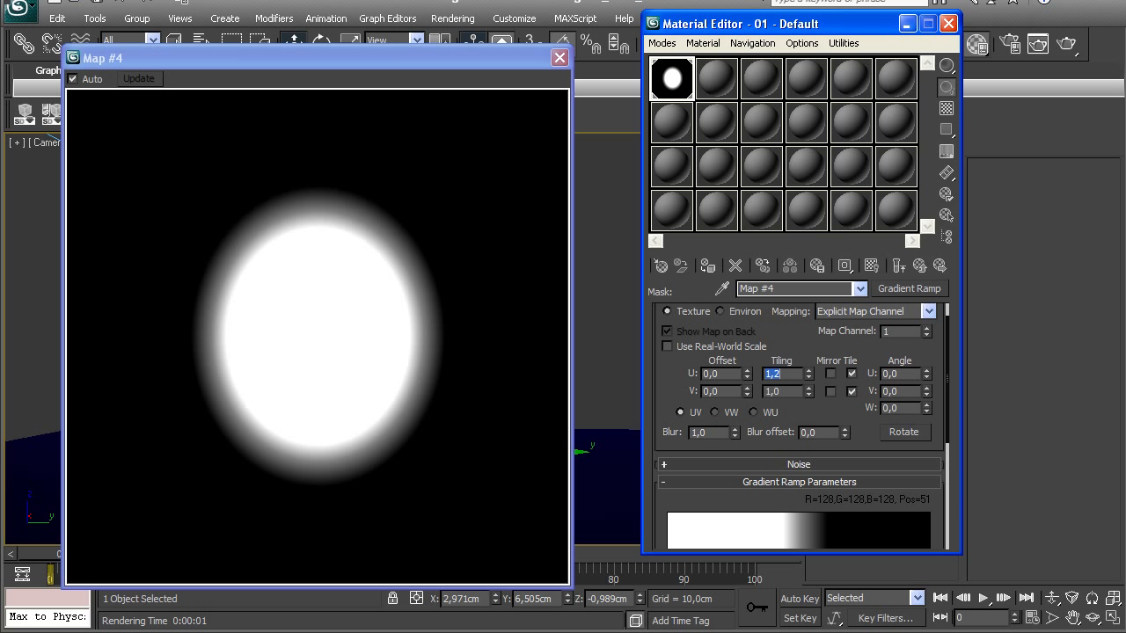
drag(316, 58, 360, 14)
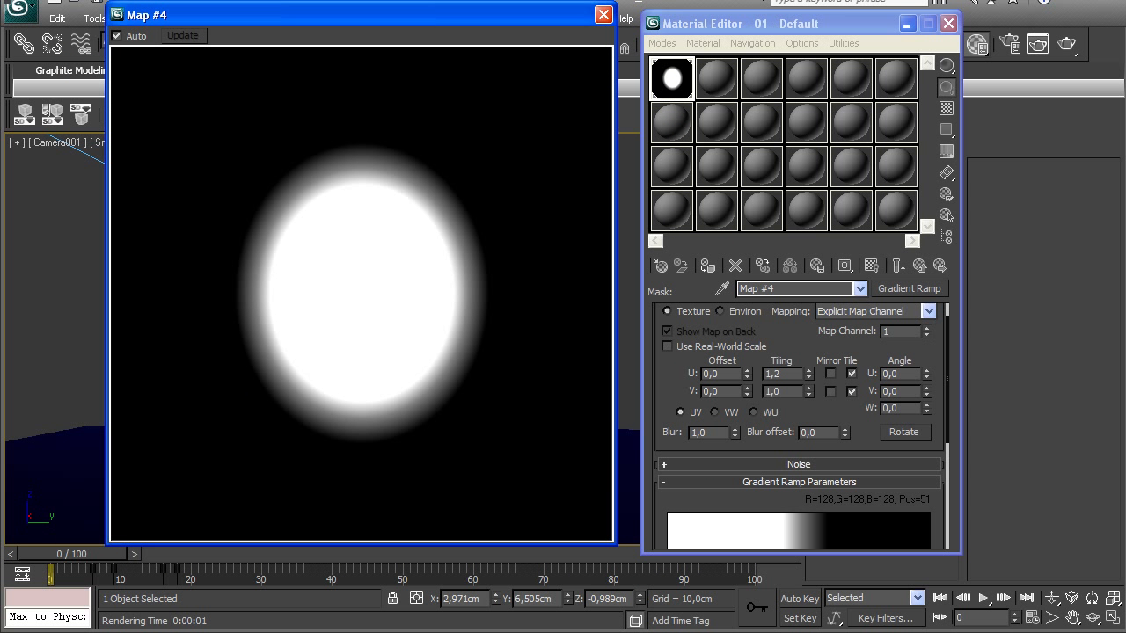
double_click(774, 392)
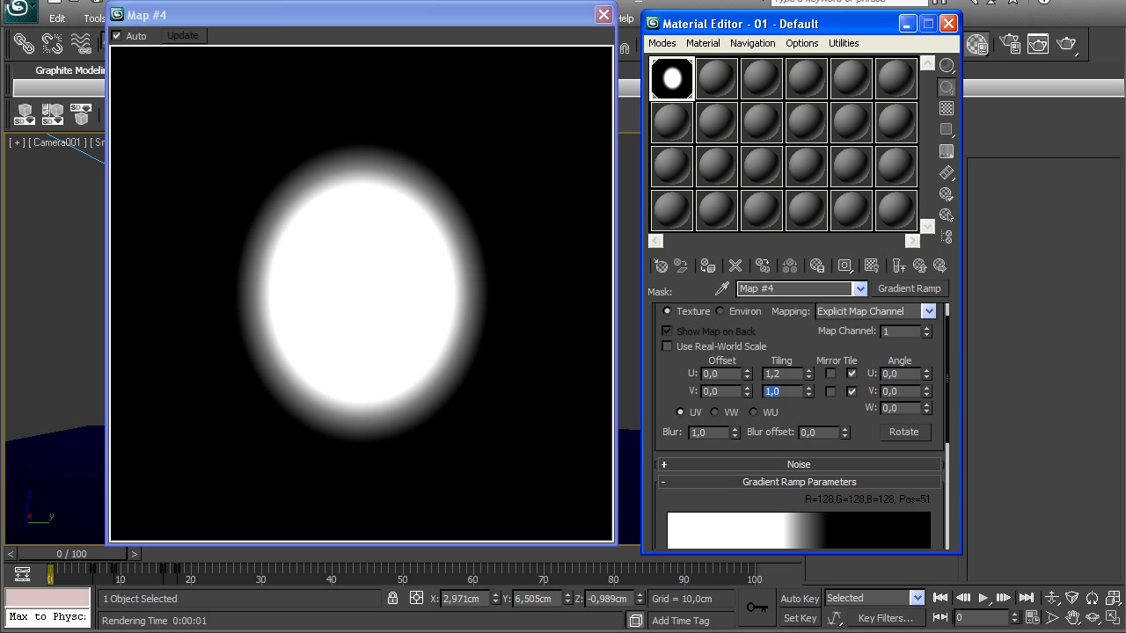
text(0,7)
key(Return)
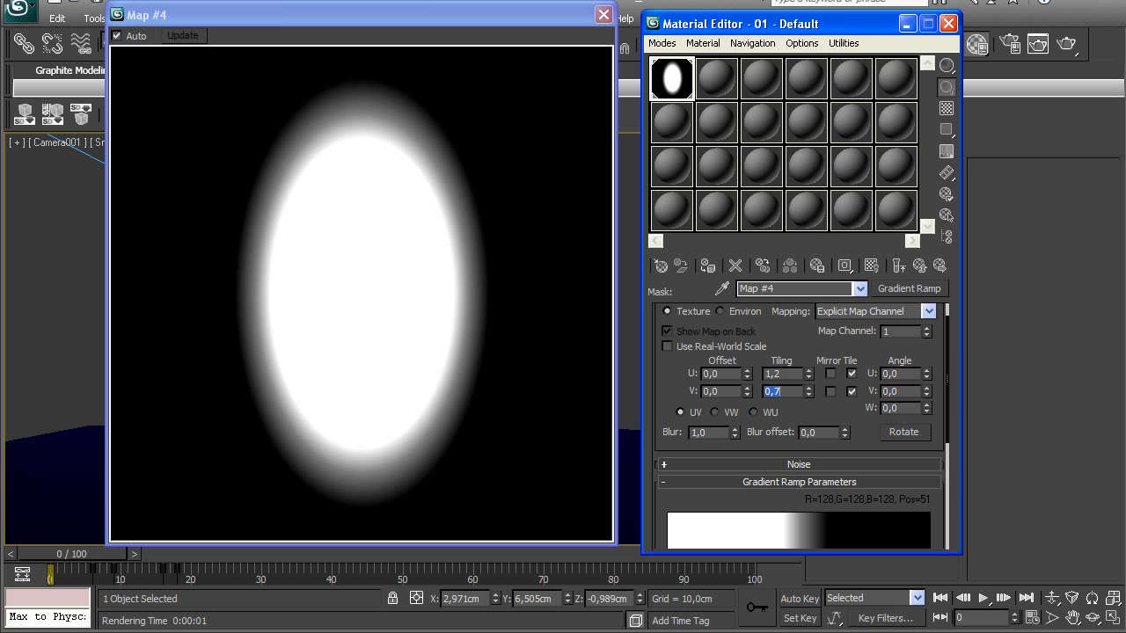
Step: Close the enlarged gradient map preview and render the Camera001 view at frame 8 to check the flame
drag(264, 15, 783, 30)
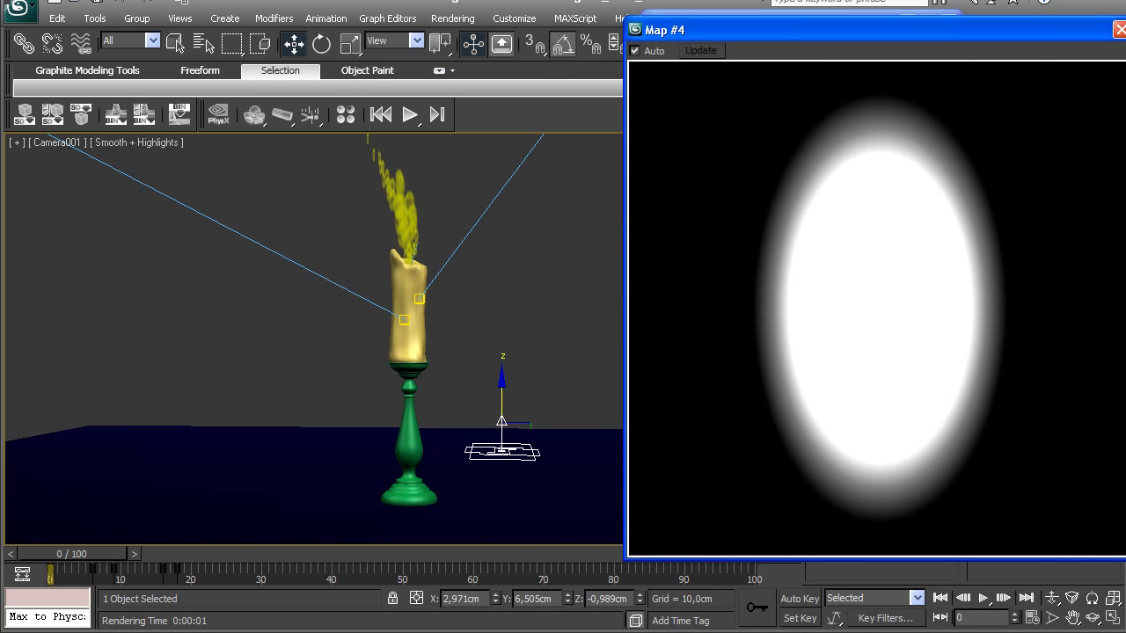
drag(75, 553, 121, 554)
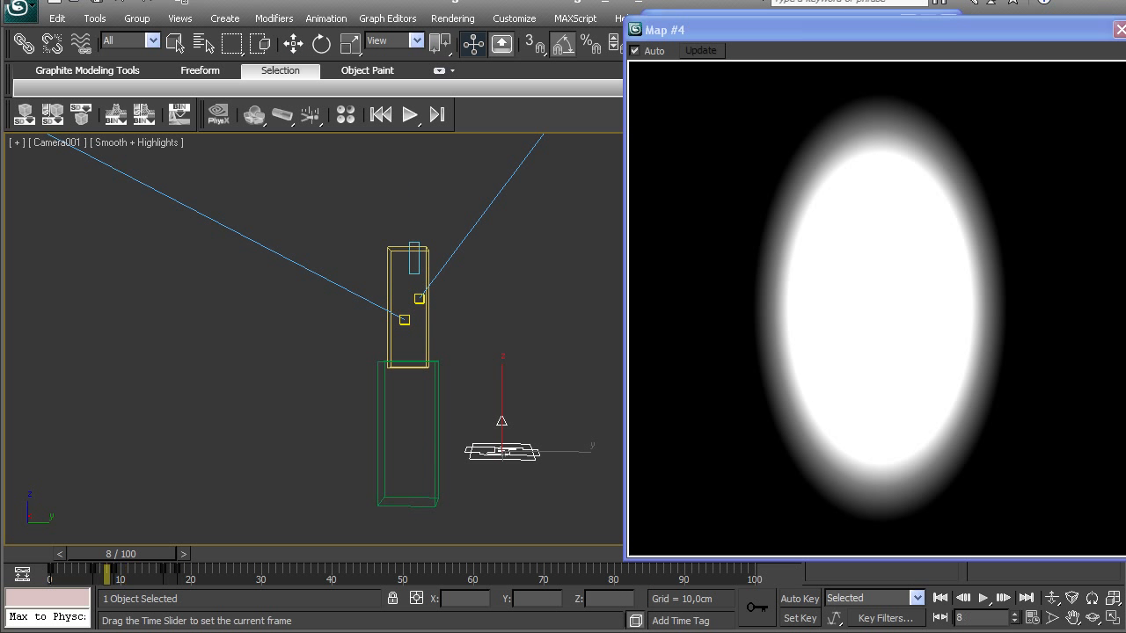
drag(791, 36, 491, 1)
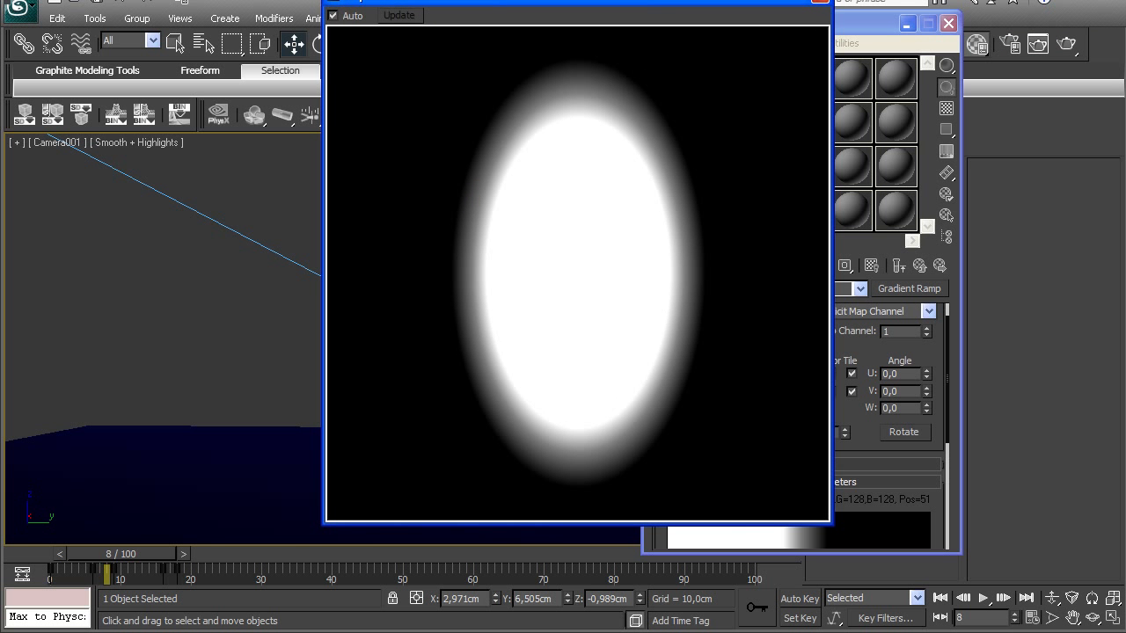
click(820, 2)
key(shift+q)
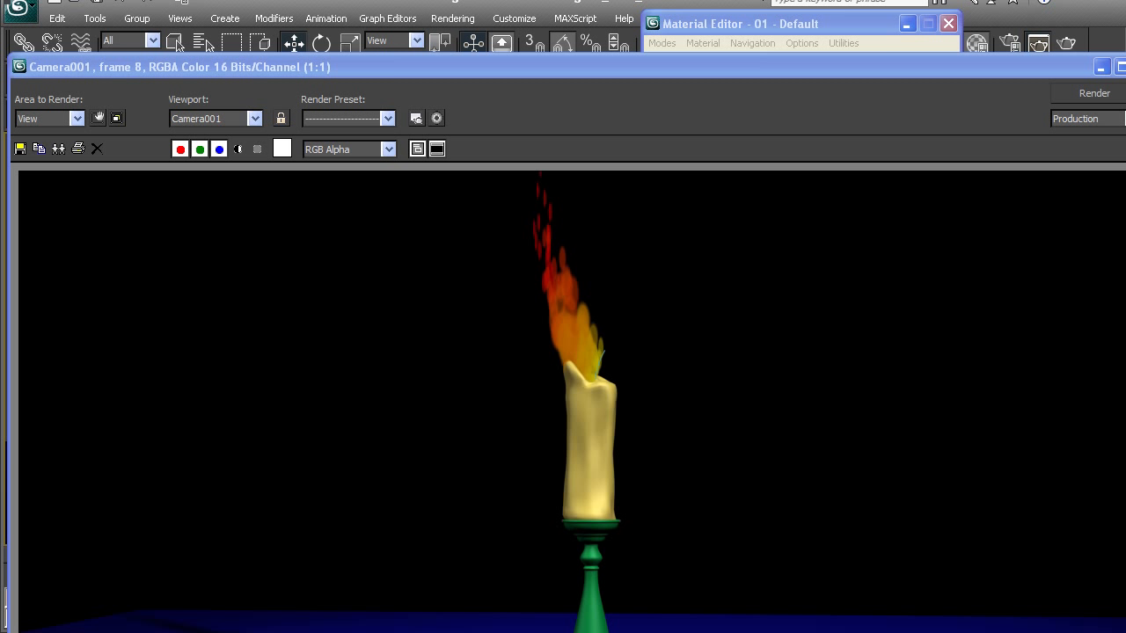
drag(563, 67, 385, 1)
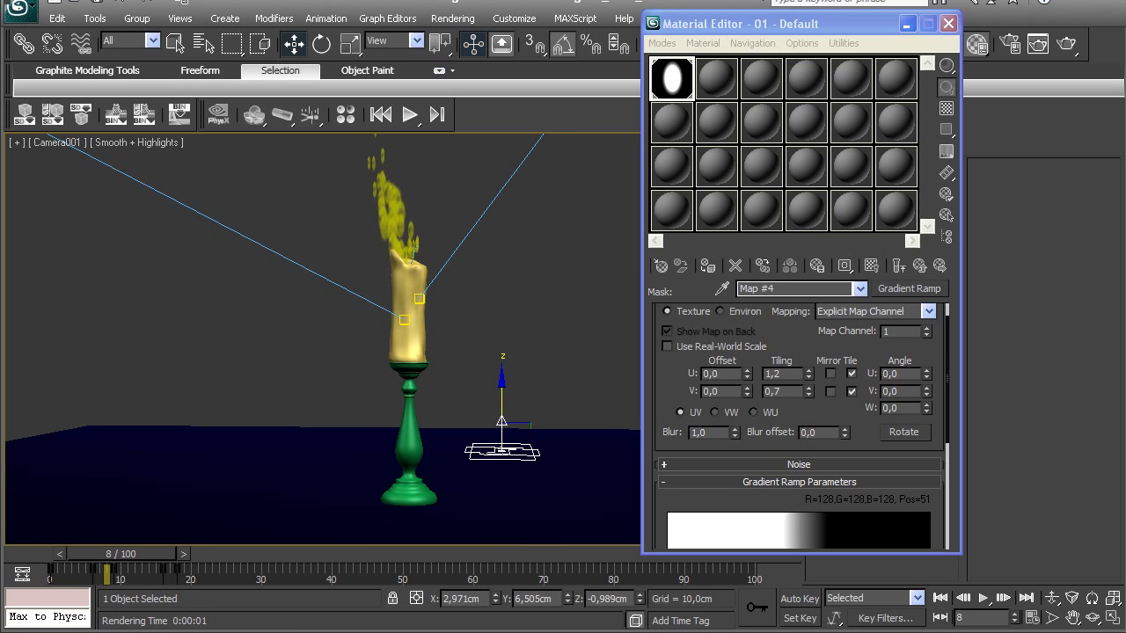
Step: At frame 12, widen the gradient ramp's soft edge by moving the inner black flag outward, the middle flag to 53 and the white flag to 46
drag(120, 554, 146, 554)
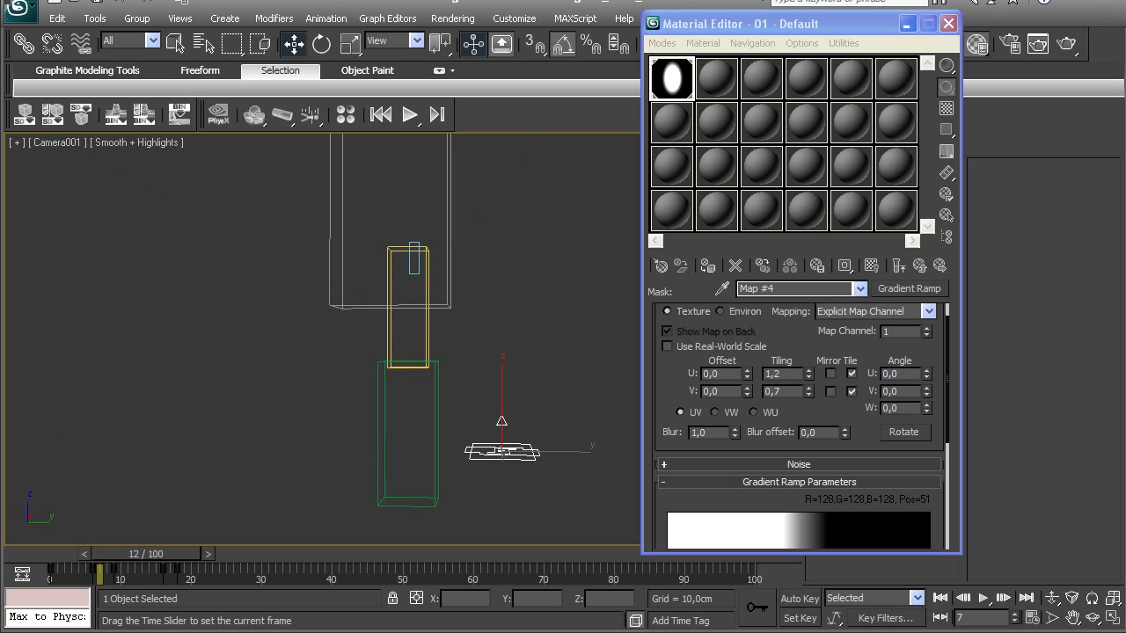
drag(946, 379, 946, 471)
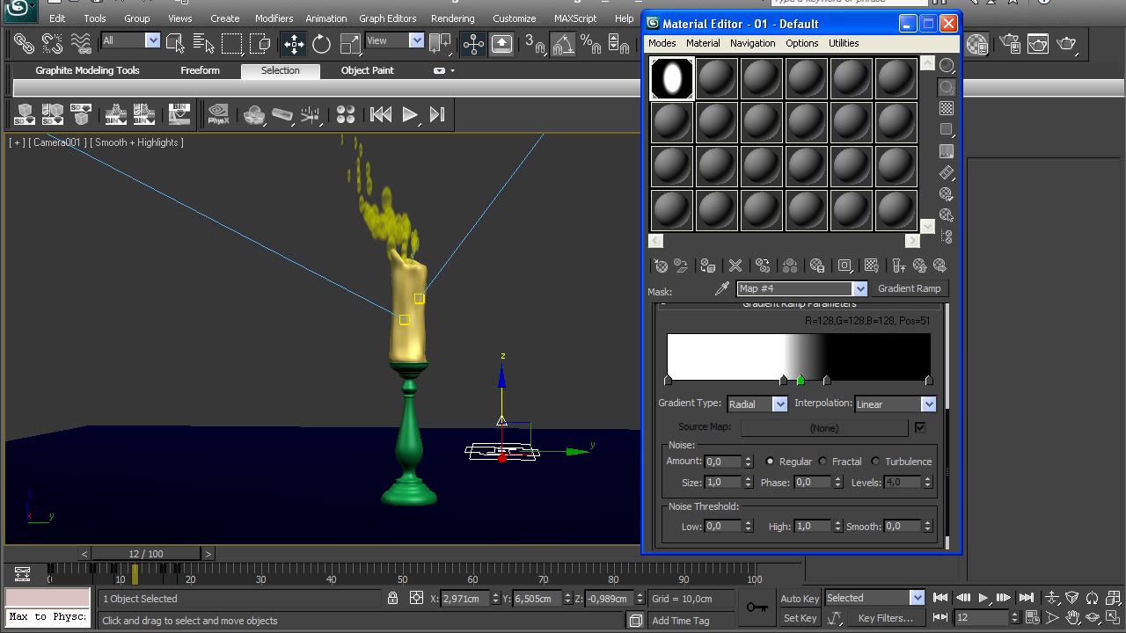
drag(826, 380, 830, 380)
right_click(831, 380)
click(885, 448)
drag(827, 380, 788, 380)
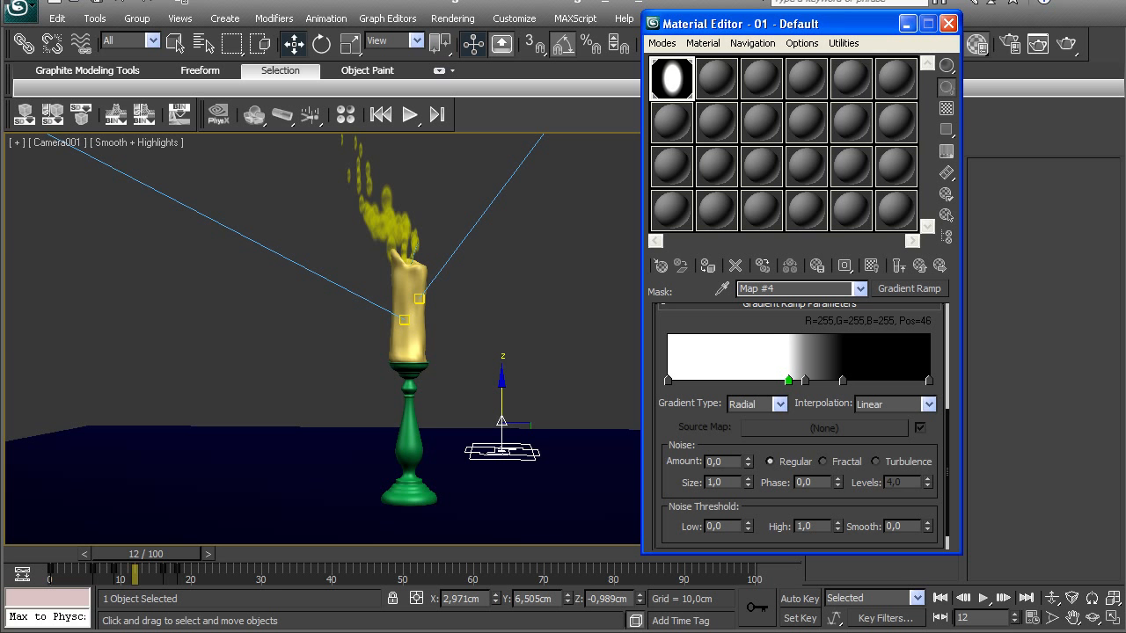
Step: Refresh the particles by switching Event 001 off and on in Particle View, and render frame 12 to check the softer mask
key(6)
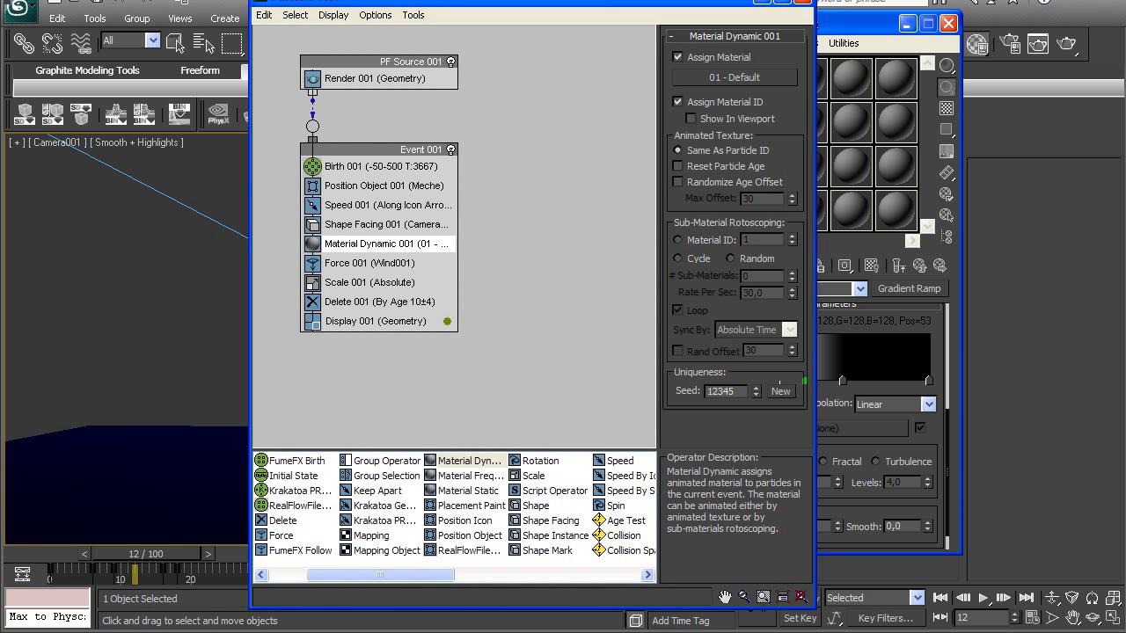
click(451, 149)
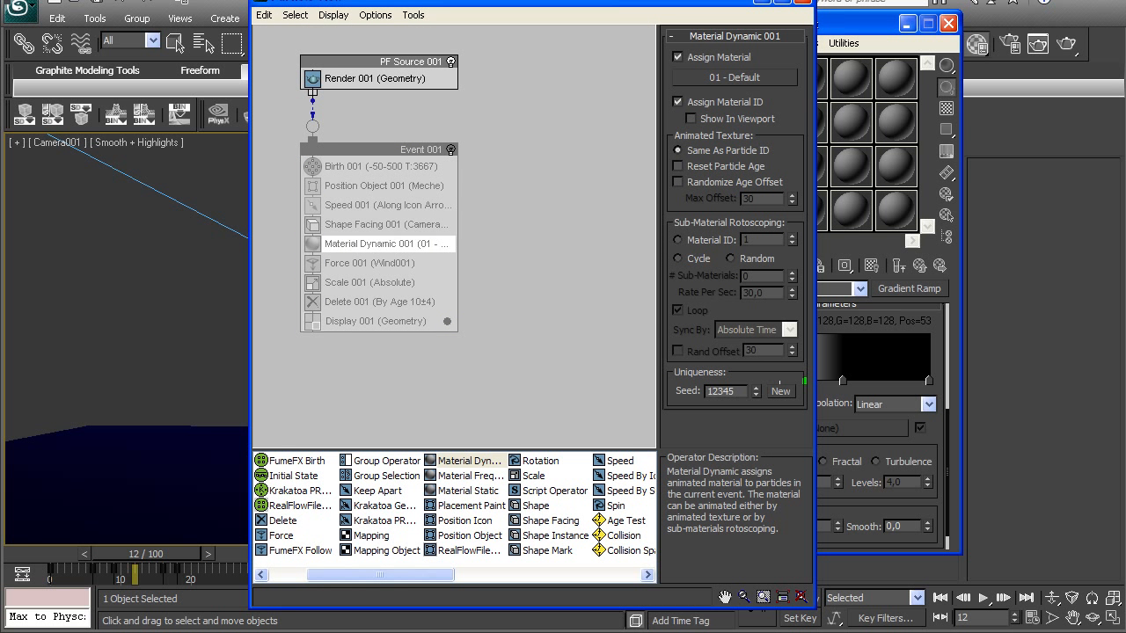
click(451, 150)
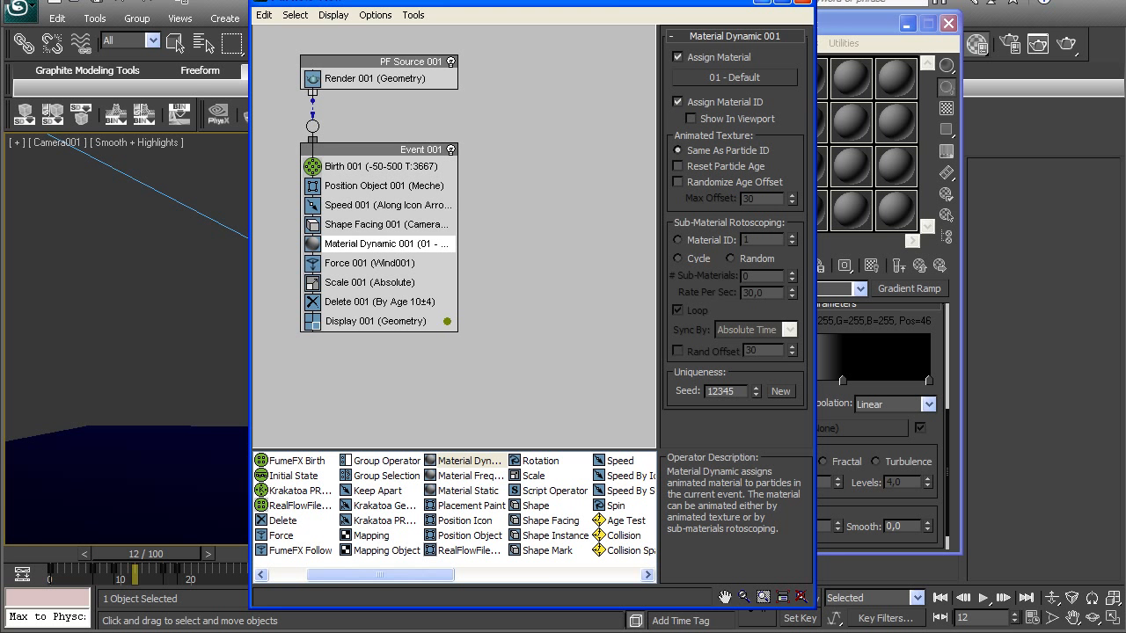
click(801, 2)
key(shift+q)
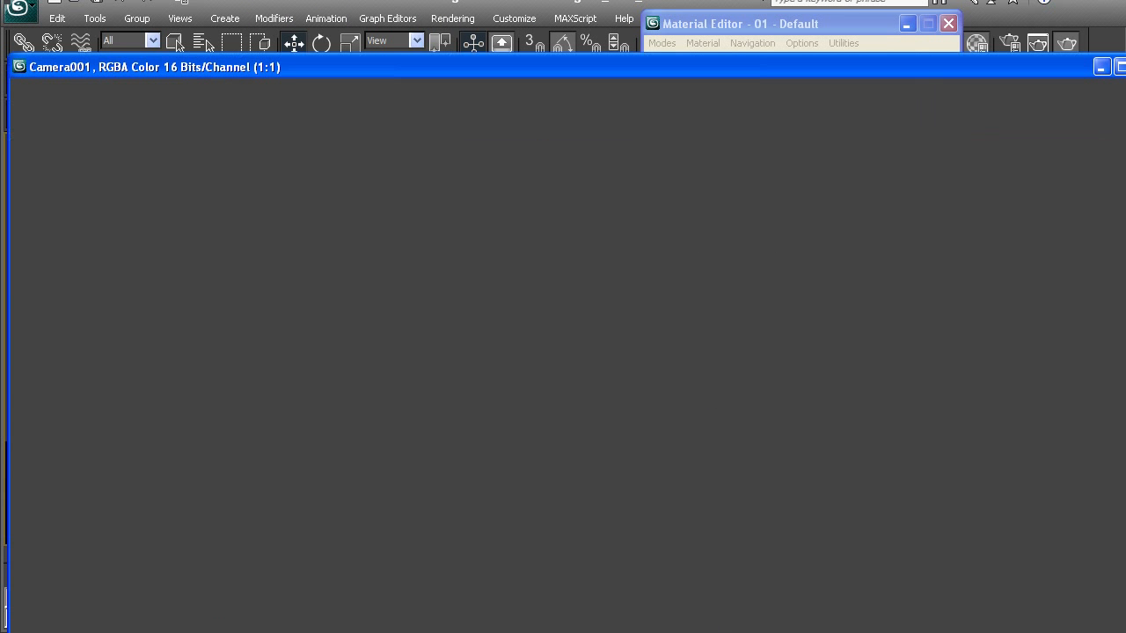
drag(562, 73, 438, 3)
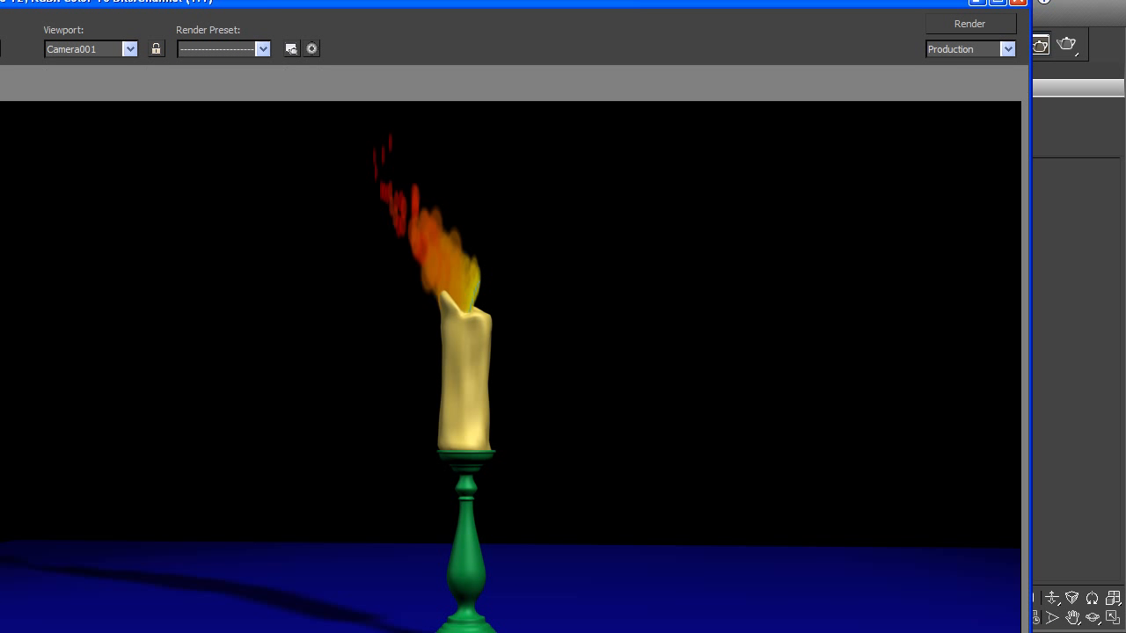
click(1018, 2)
Step: Set the 01 - Default flame material's Self-Illumination to 100 and test-render frame 12
drag(670, 421, 670, 537)
click(919, 265)
click(920, 266)
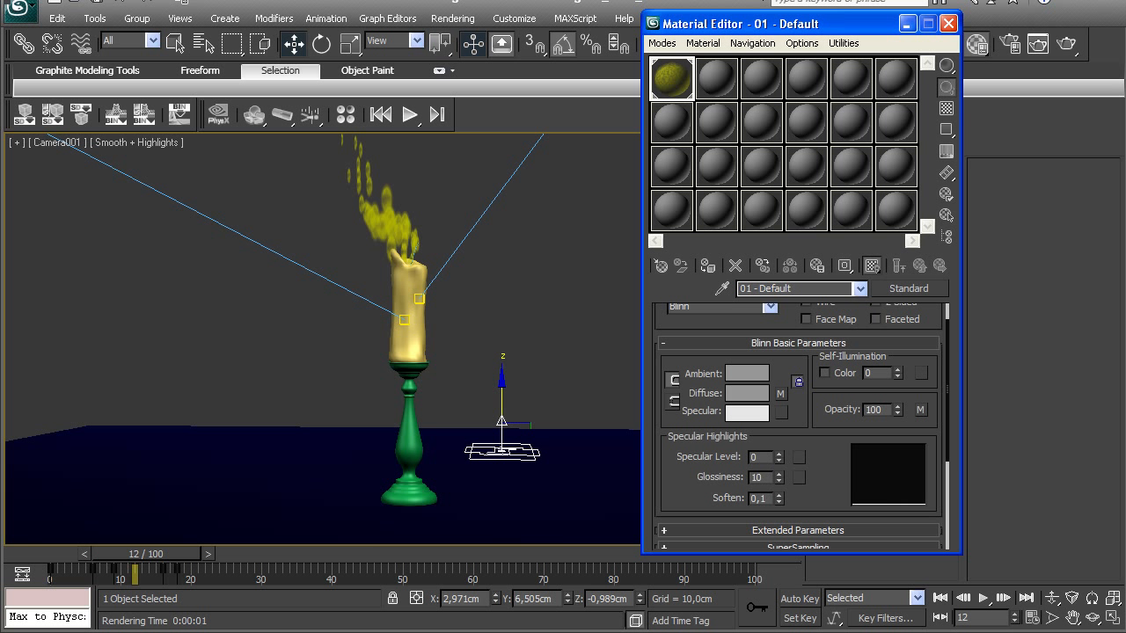
drag(897, 373, 897, 291)
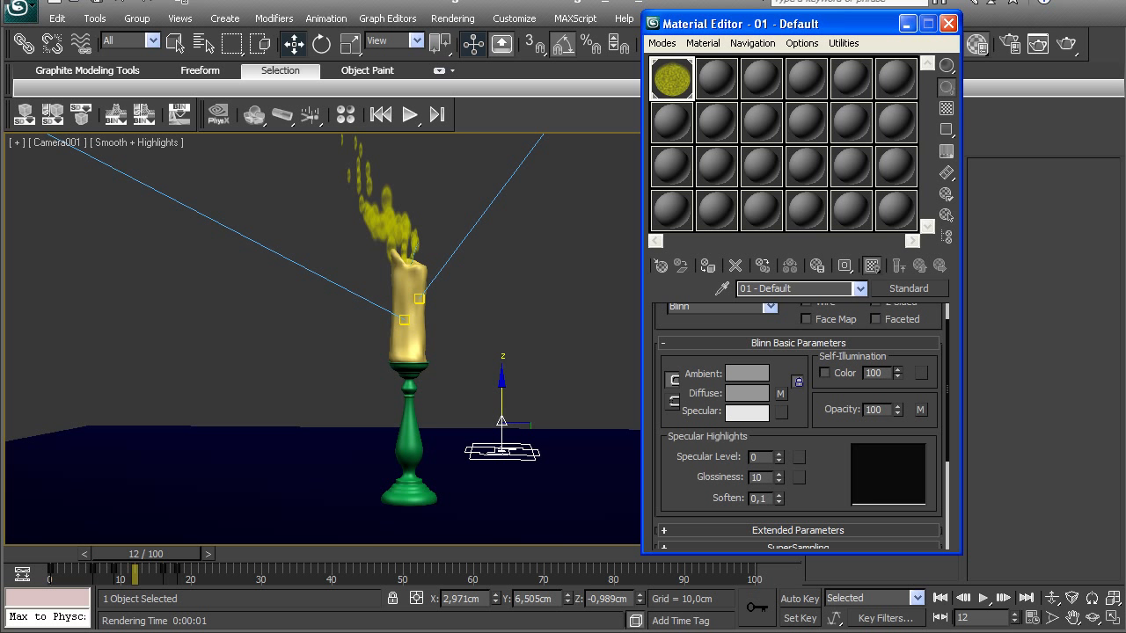
click(1066, 44)
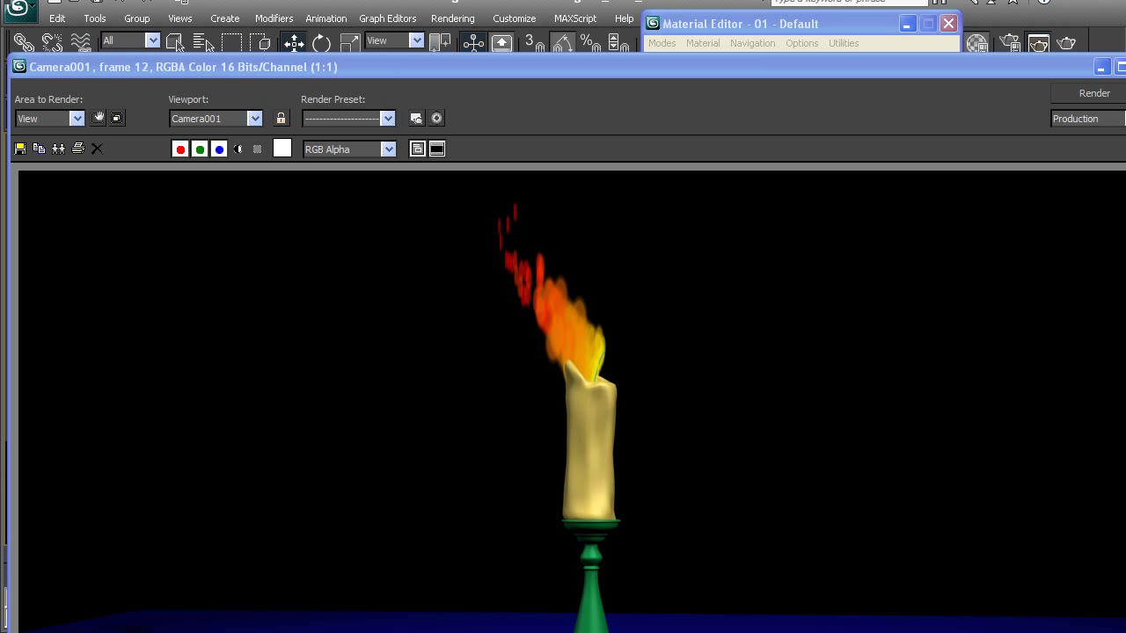
drag(563, 71, 379, 0)
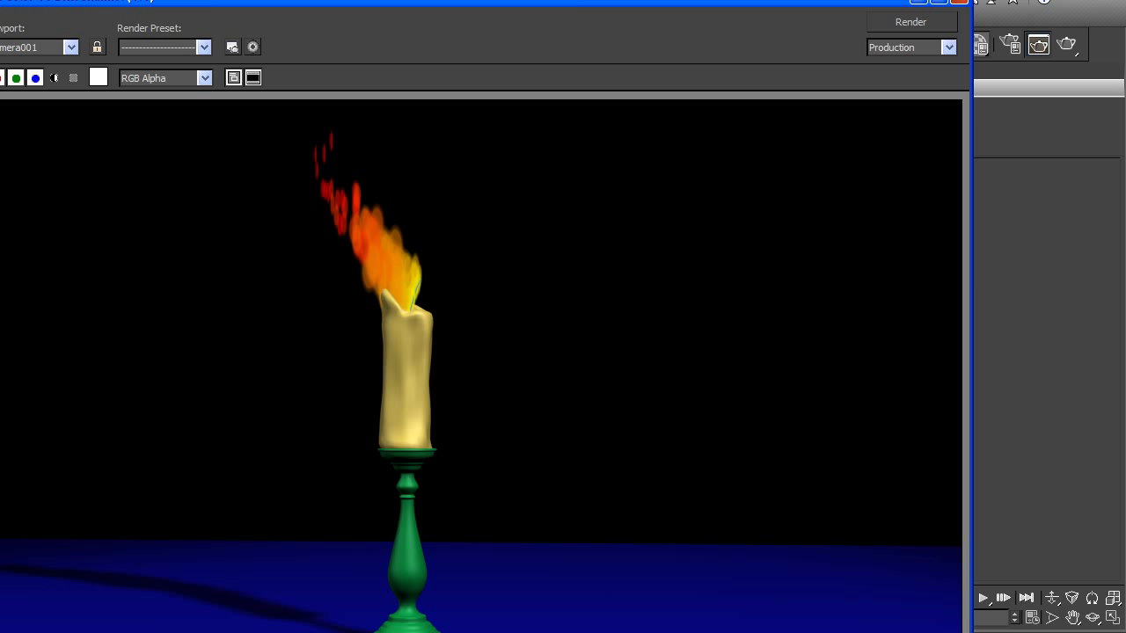
click(959, 2)
Step: Review the flame material's diffuse map, the opacity mask's Noise map, and the Gradient Ramp mask's parameters
click(779, 393)
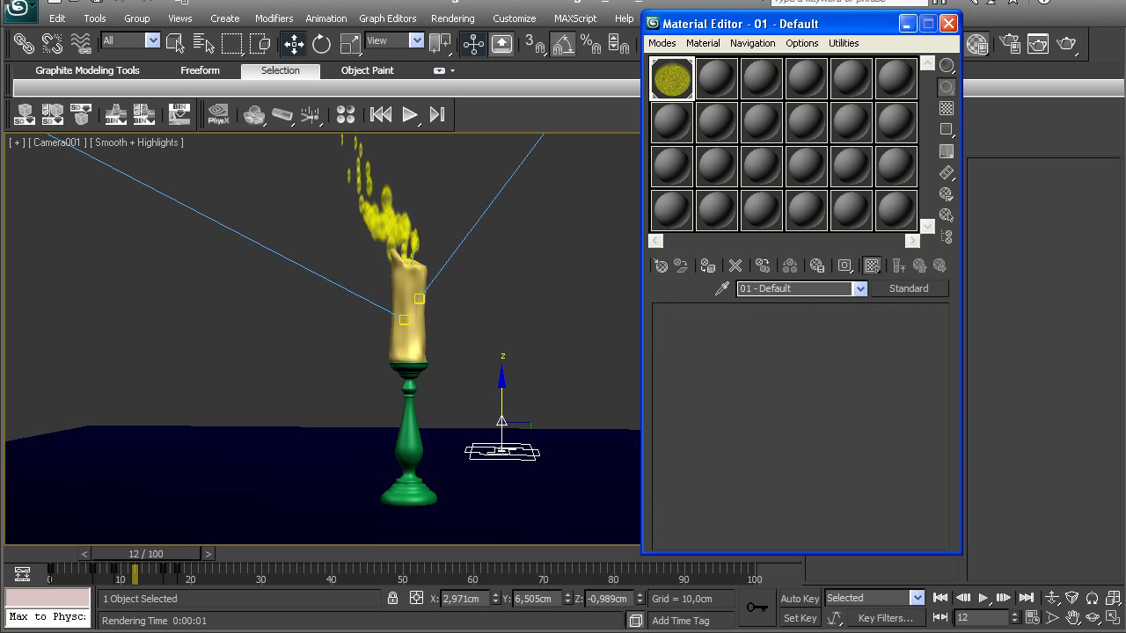
click(920, 265)
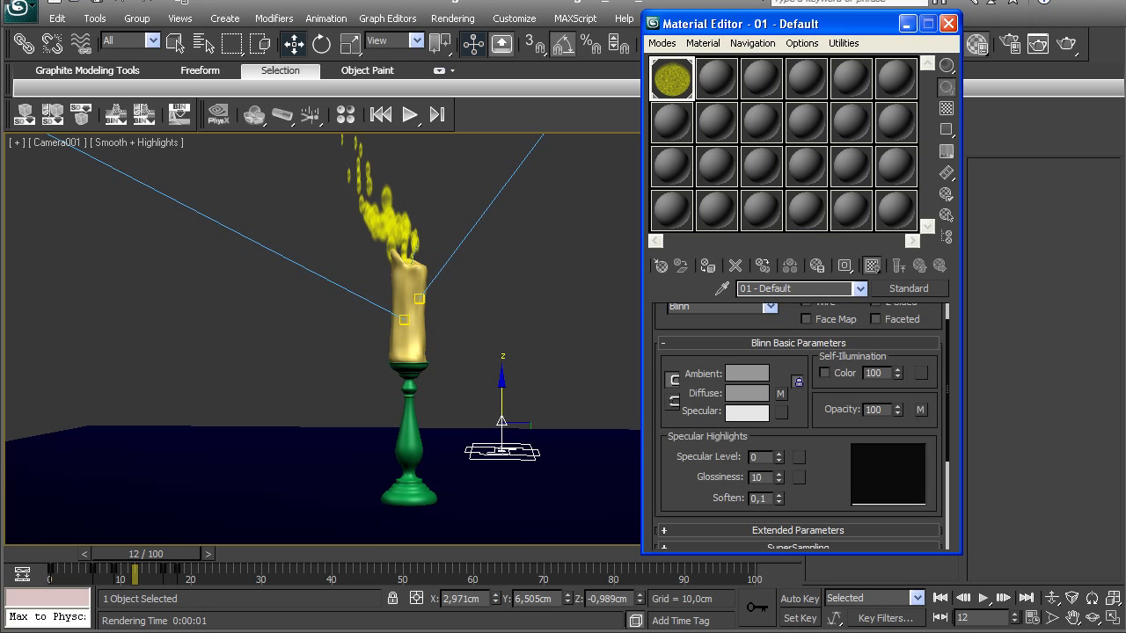
click(920, 410)
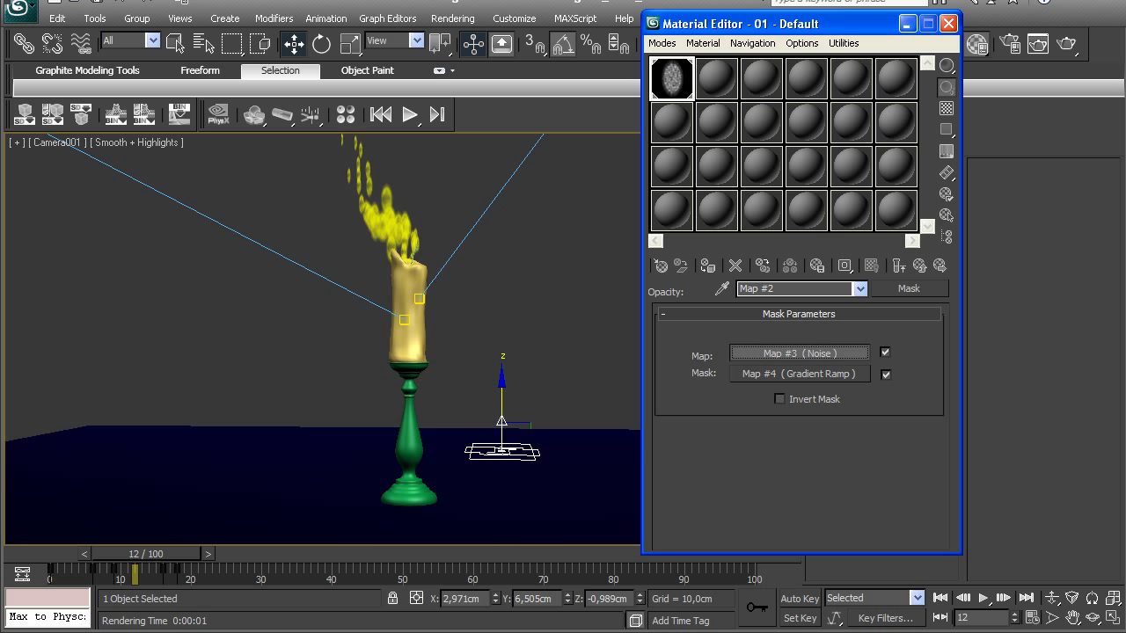
click(799, 353)
scroll(799, 422, down, 3)
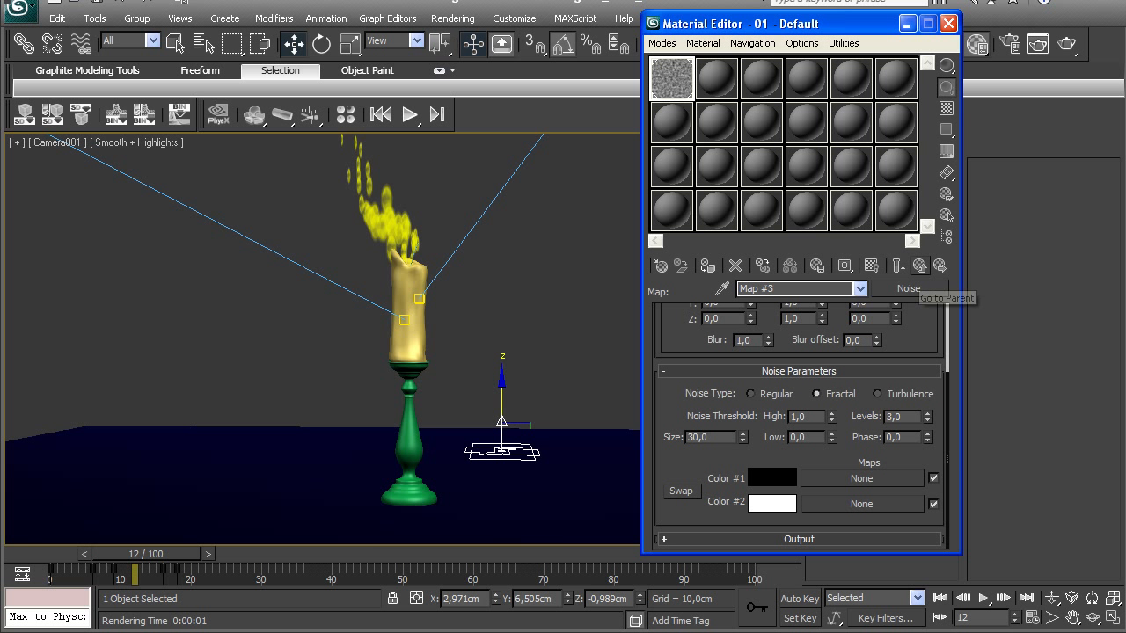
click(920, 266)
click(798, 374)
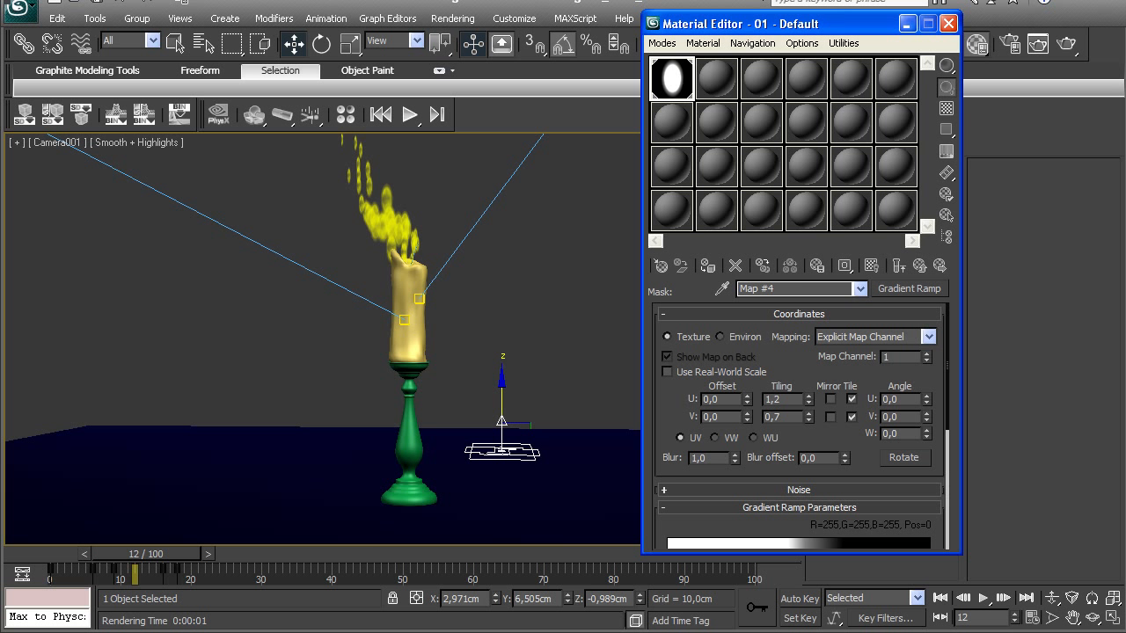
scroll(799, 423, down, 5)
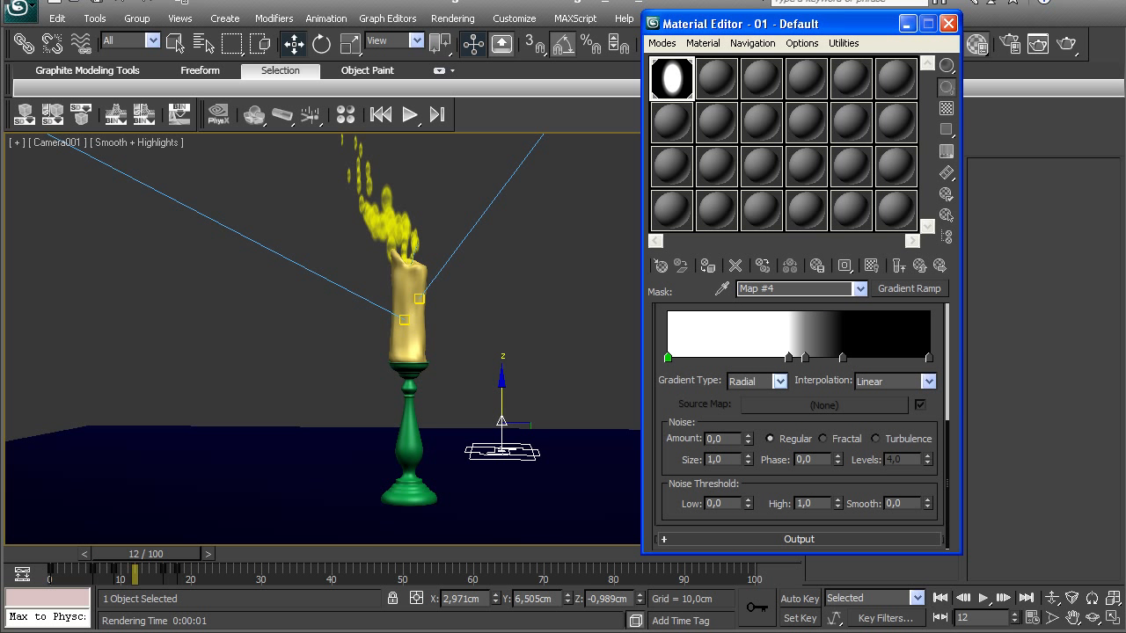
Step: Try Fractal noise on the Gradient Ramp mask with a test render of frame 12, and return the noise type to Regular
click(823, 438)
click(1065, 44)
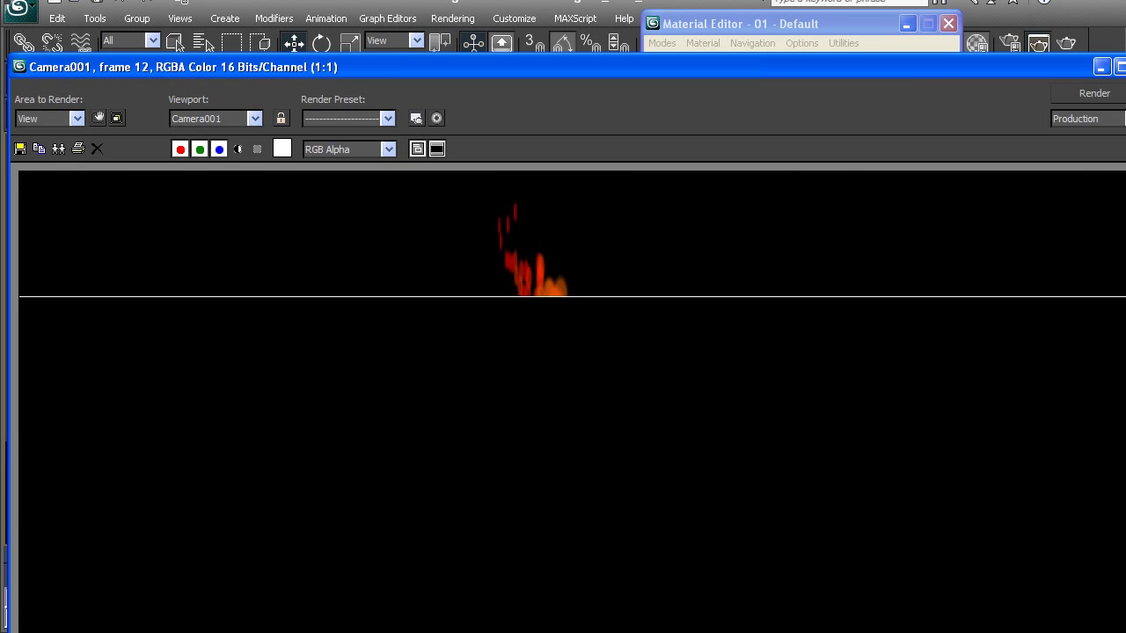
drag(1055, 67, 940, 72)
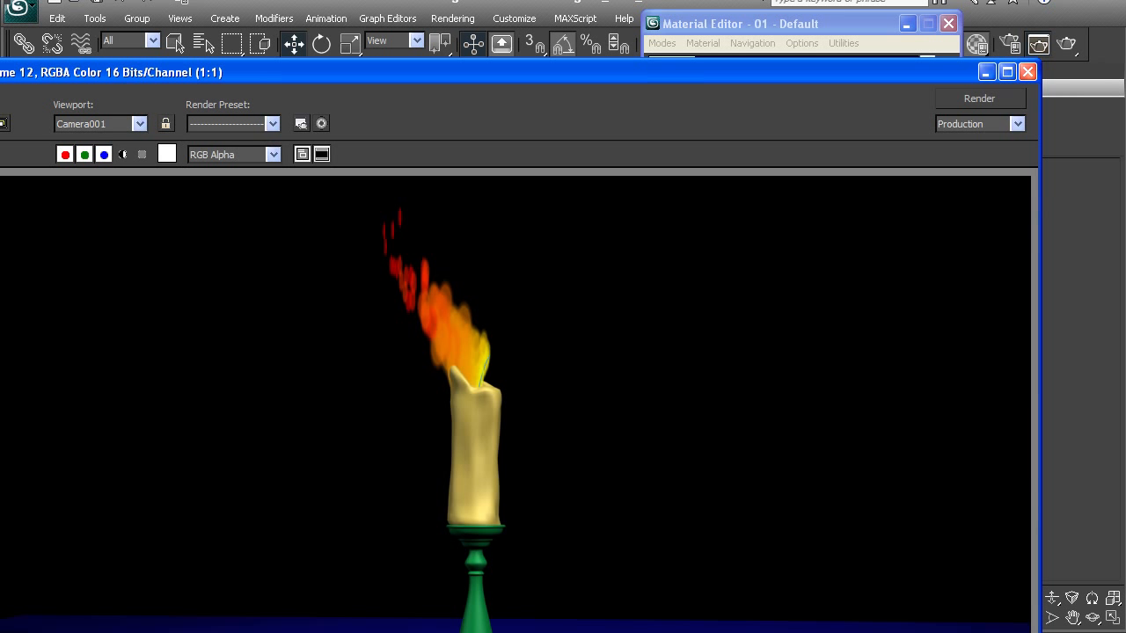
click(1027, 71)
click(770, 438)
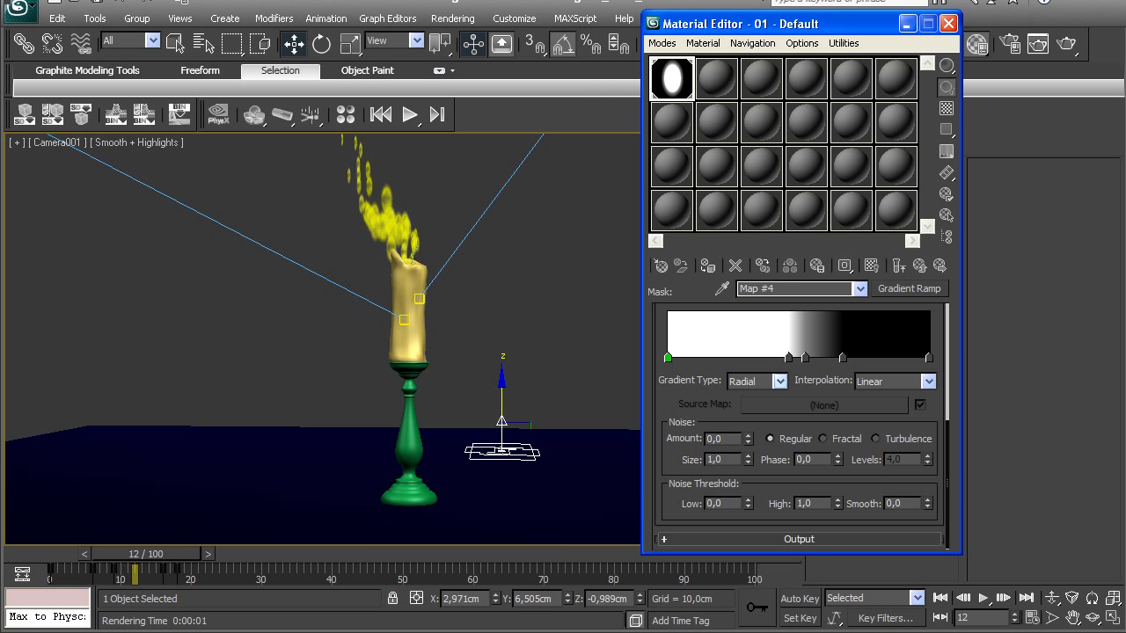
Step: Close the Material Editor, render the Camera001 view at frame 23, and inspect the flame image at several magnifications
scroll(798, 427, up, 3)
scroll(798, 427, down, 3)
click(948, 24)
drag(146, 555, 219, 554)
click(1066, 43)
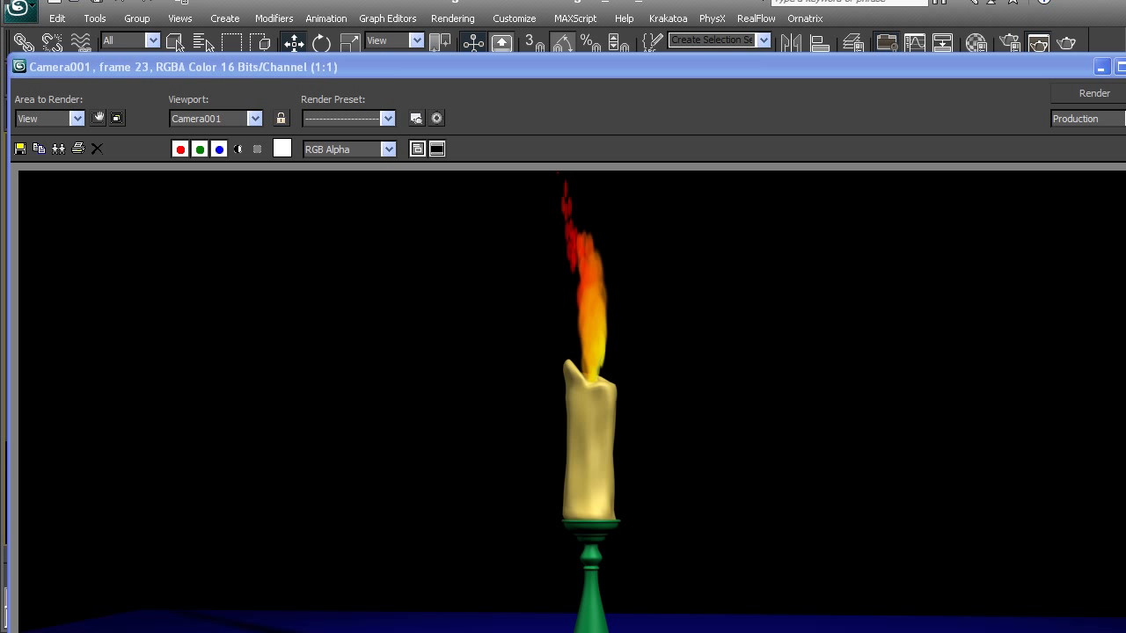
drag(615, 66, 400, 70)
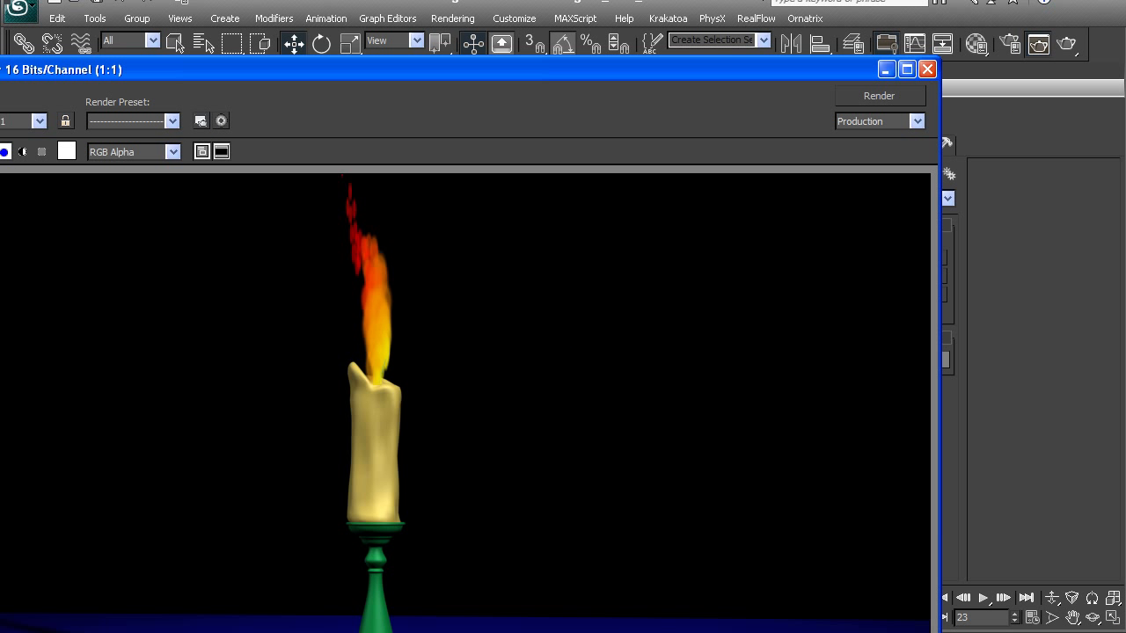
scroll(371, 342, up, 2)
middle_drag(370, 342, 371, 409)
scroll(371, 408, down, 1)
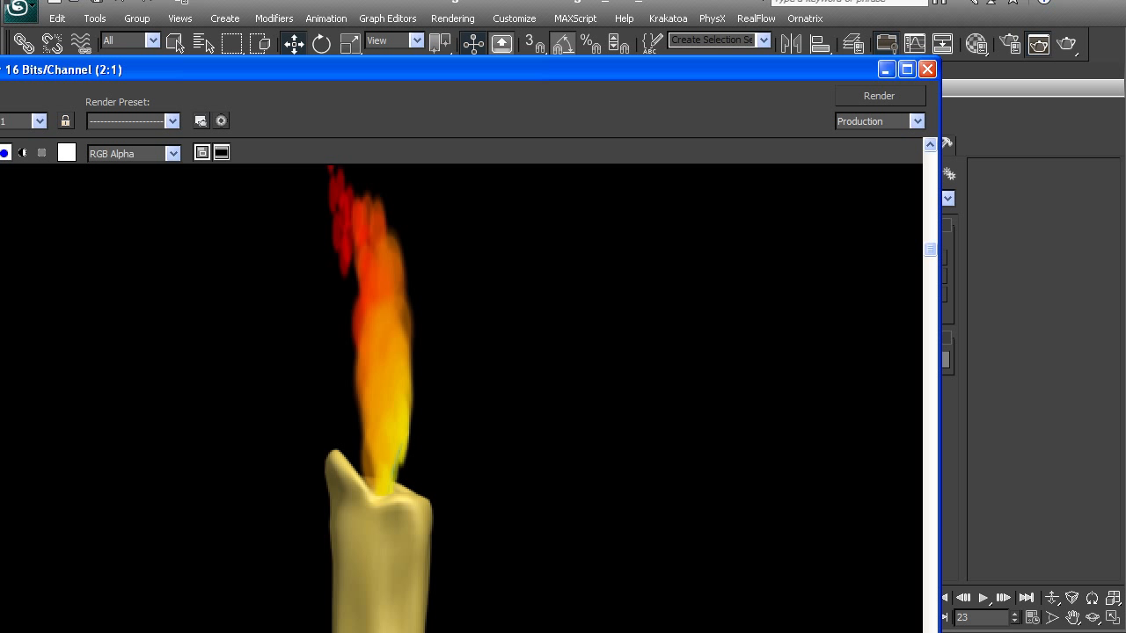
scroll(466, 403, down, 2)
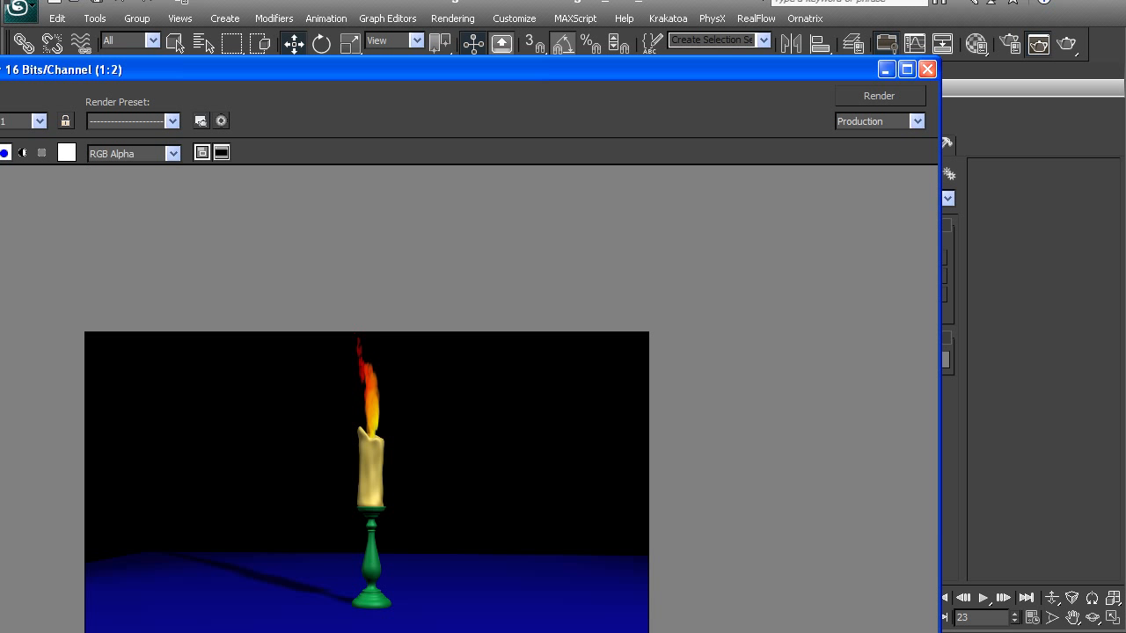
click(927, 69)
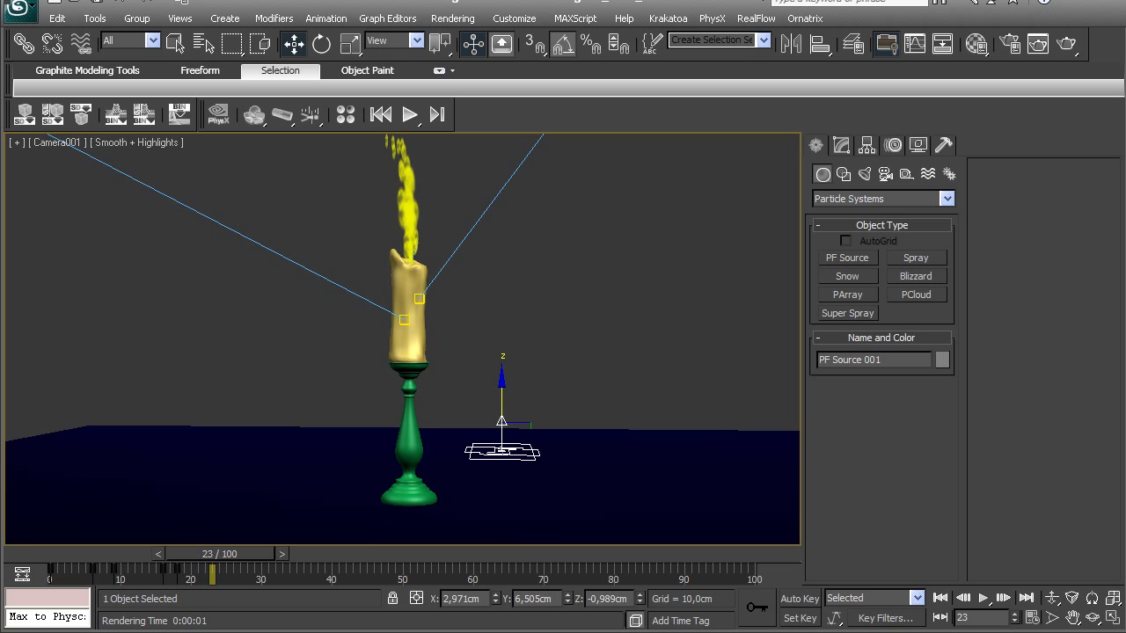
Step: Assign the 02 - Default material to the candle's wick in the Perspective view
key(6)
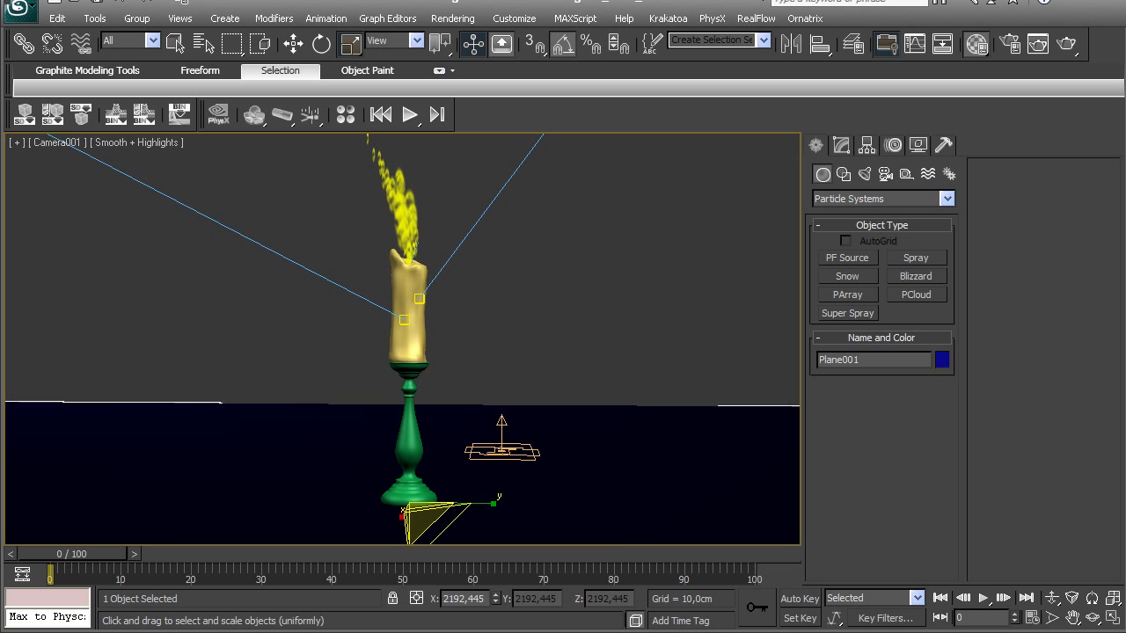
click(976, 44)
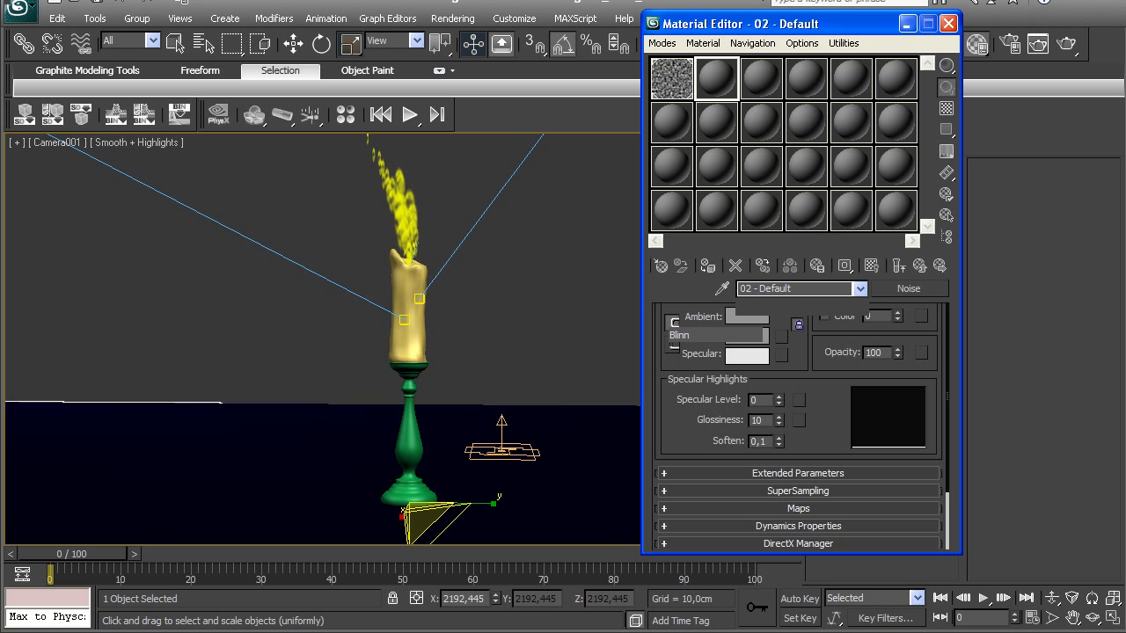
key(p)
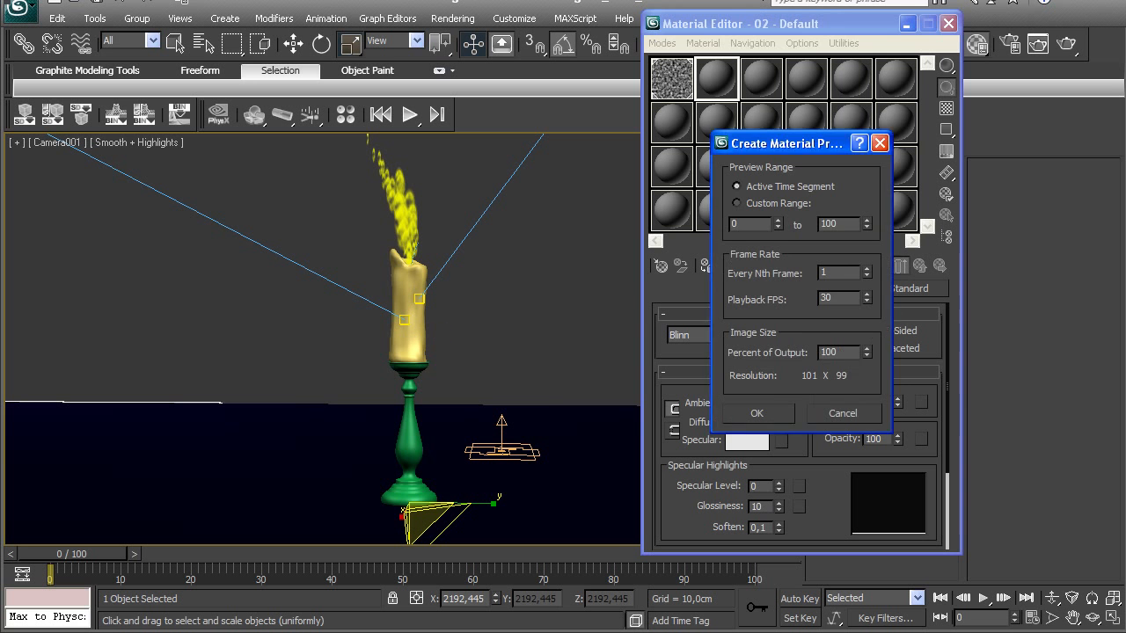
click(880, 143)
click(528, 352)
key(p)
middle_drag(528, 351, 536, 446)
scroll(404, 327, up, 10)
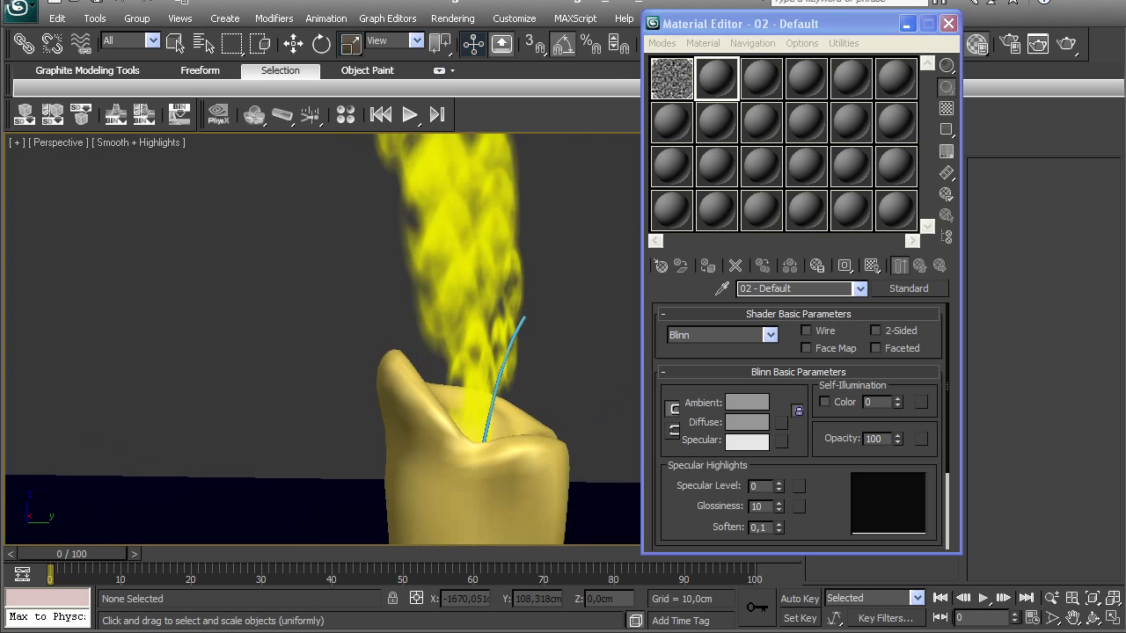
drag(716, 77, 535, 308)
Step: Assign the 02 - Default material to the candle, the candlestick and the ground plane, and return to the Camera001 view
scroll(323, 339, down, 10)
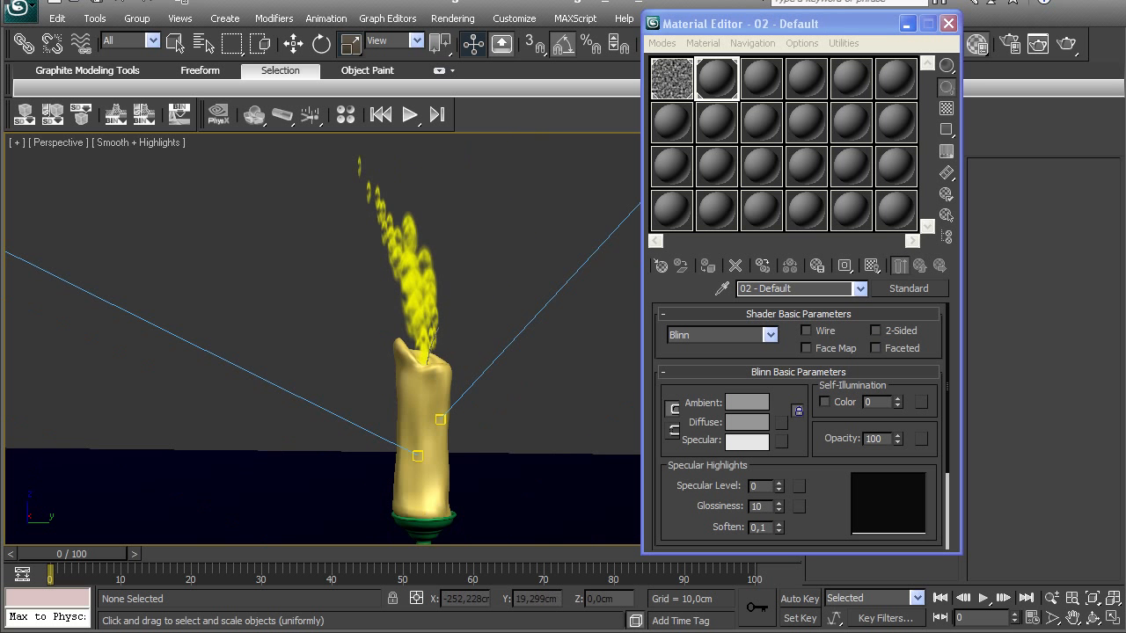
click(427, 343)
ctrl+click(431, 384)
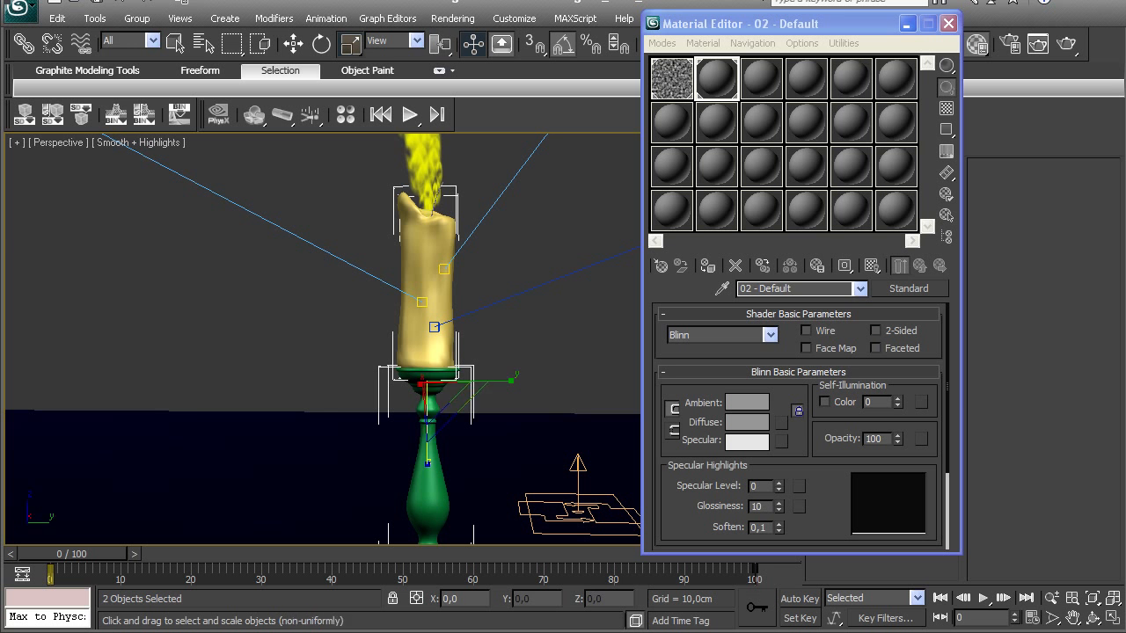
ctrl+click(351, 449)
click(708, 266)
middle_drag(528, 338, 531, 307)
scroll(531, 307, down, 2)
scroll(531, 307, up, 1)
key(c)
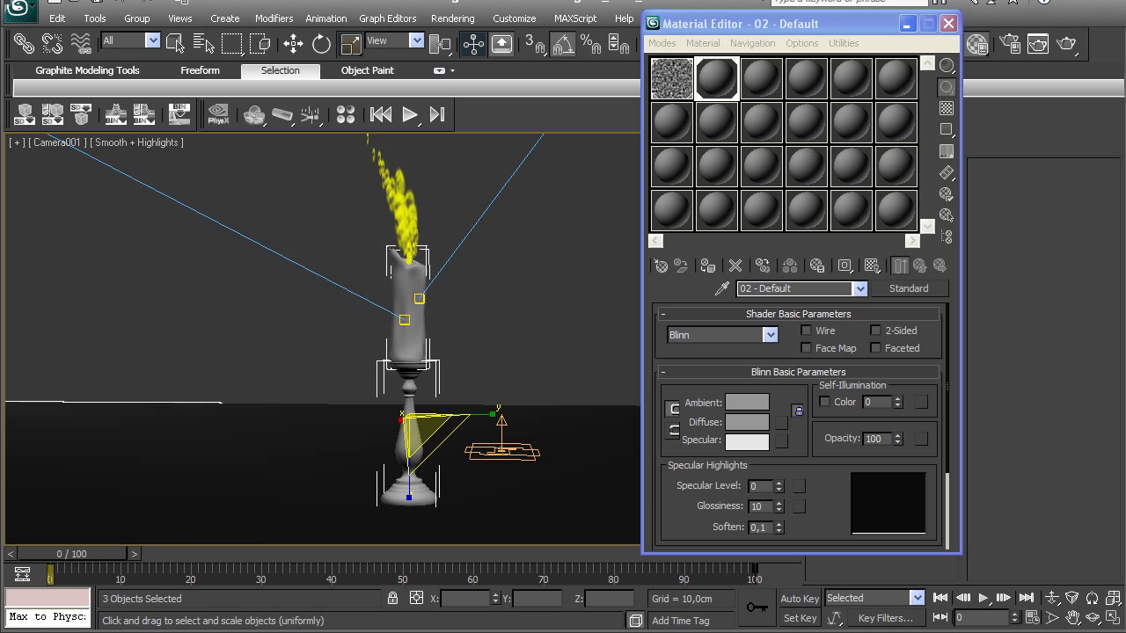
Step: Change the 02 - Default material to Matte/Shadow with Apply Atmosphere enabled, close the Material Editor and clear the selection
click(909, 289)
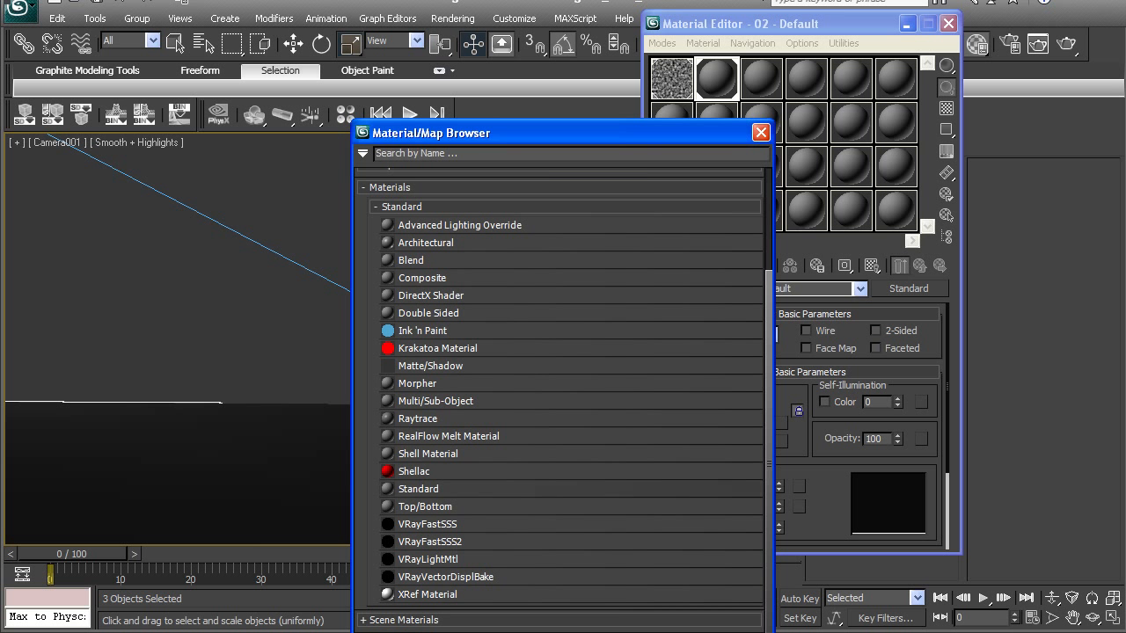
double_click(430, 366)
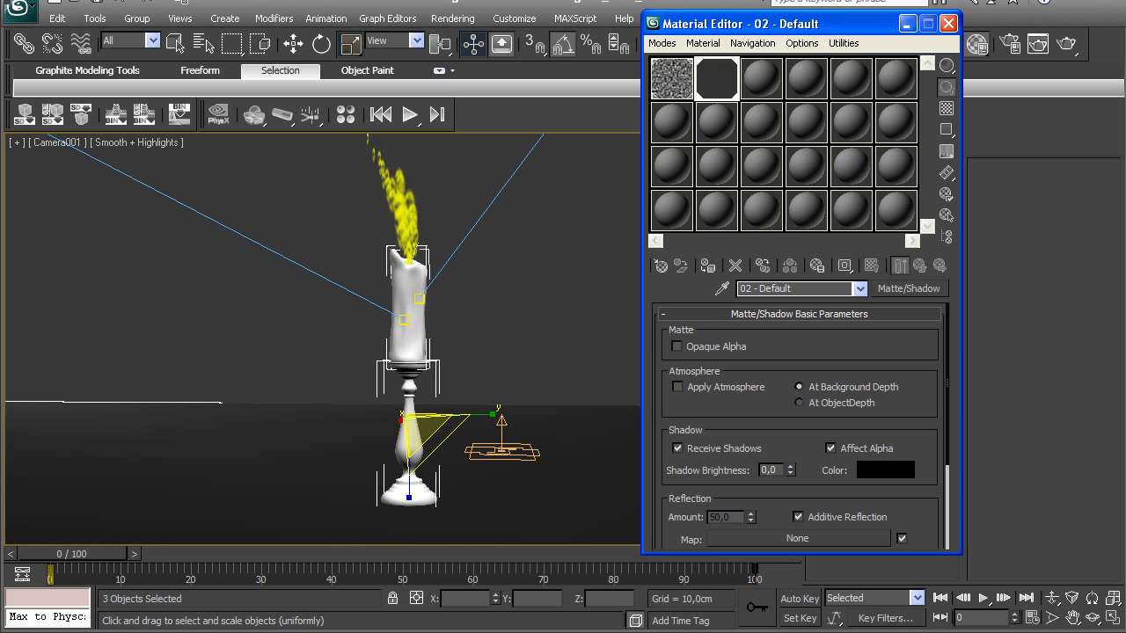
click(677, 387)
scroll(800, 425, down, 2)
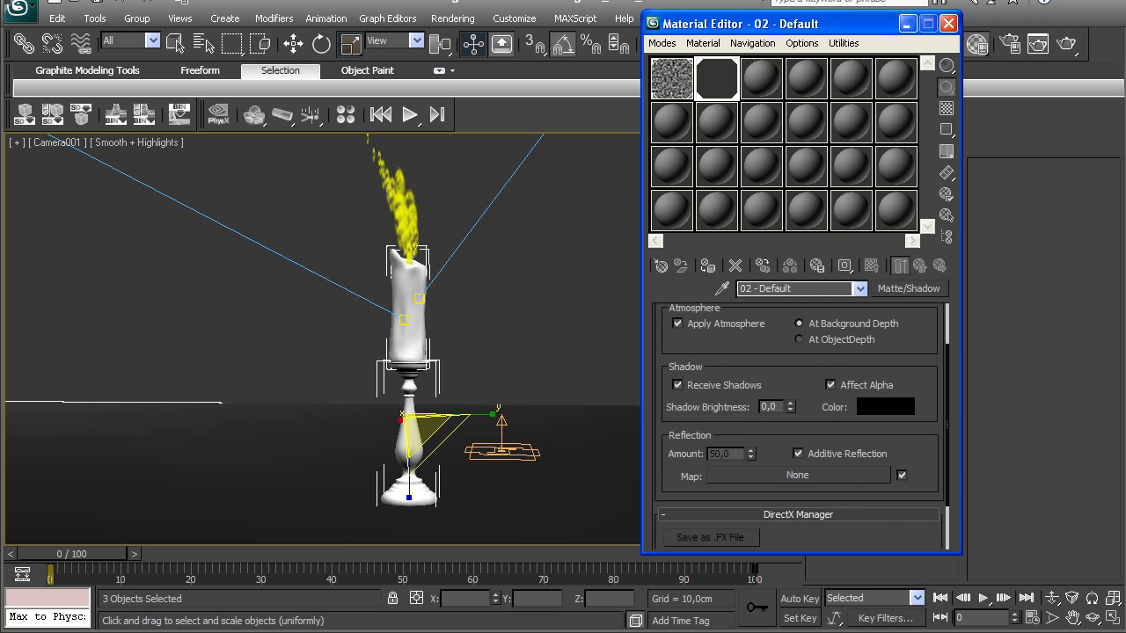
scroll(800, 426, up, 2)
scroll(800, 425, down, 2)
scroll(800, 426, up, 2)
click(948, 23)
key(ctrl+d)
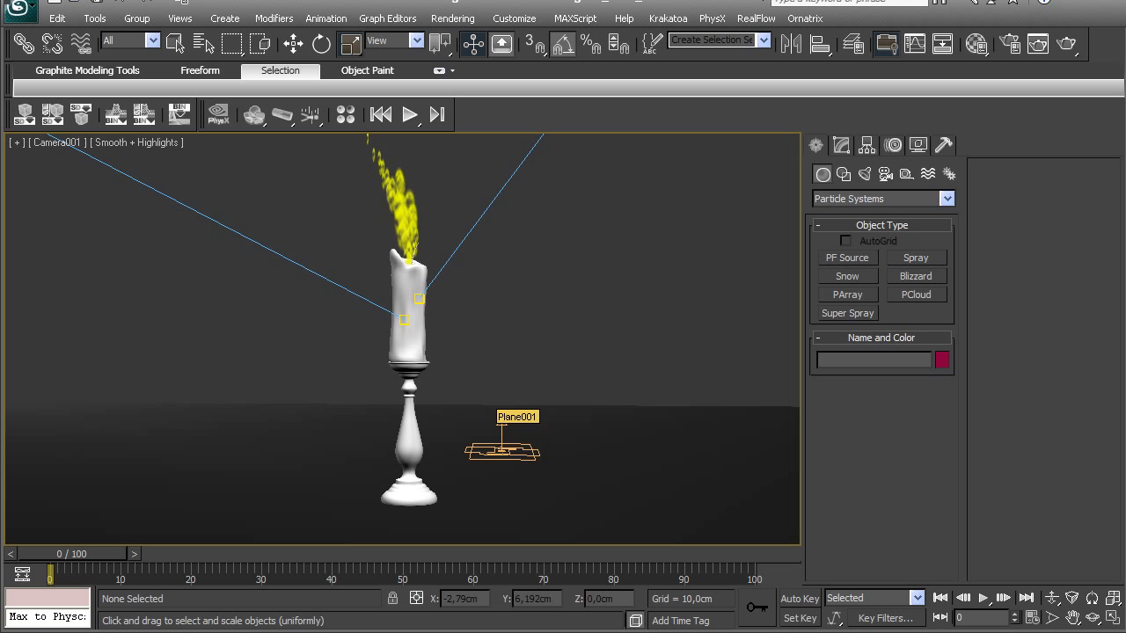
Step: Examine the candle and flame at several magnifications in the Perspective view
key(p)
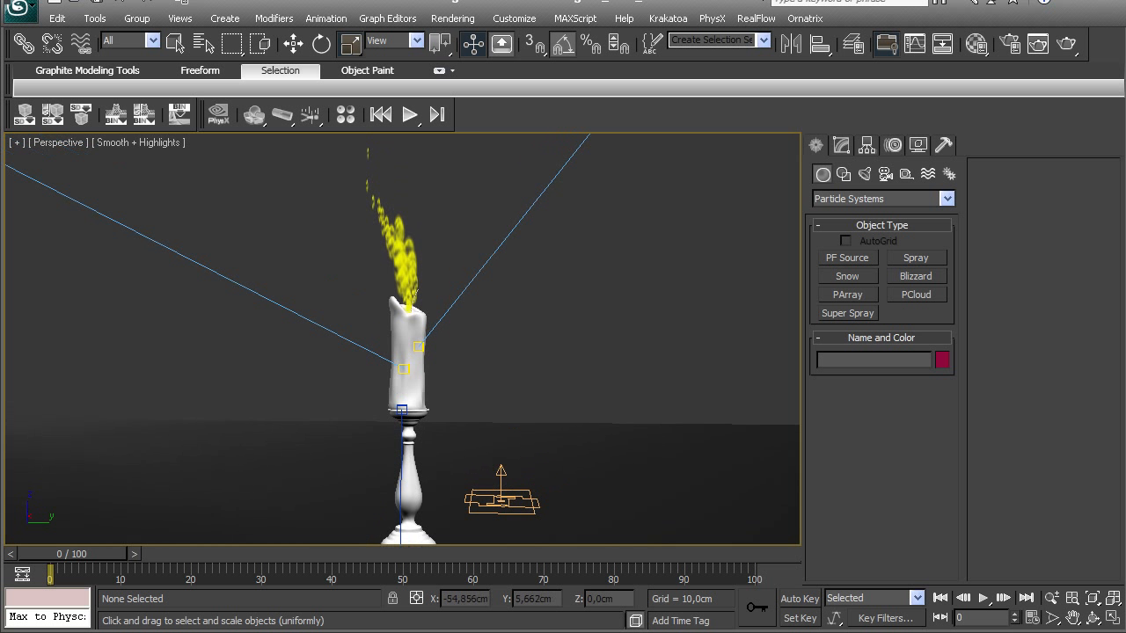
middle_drag(416, 294, 416, 340)
scroll(415, 340, up, 5)
scroll(415, 340, down, 5)
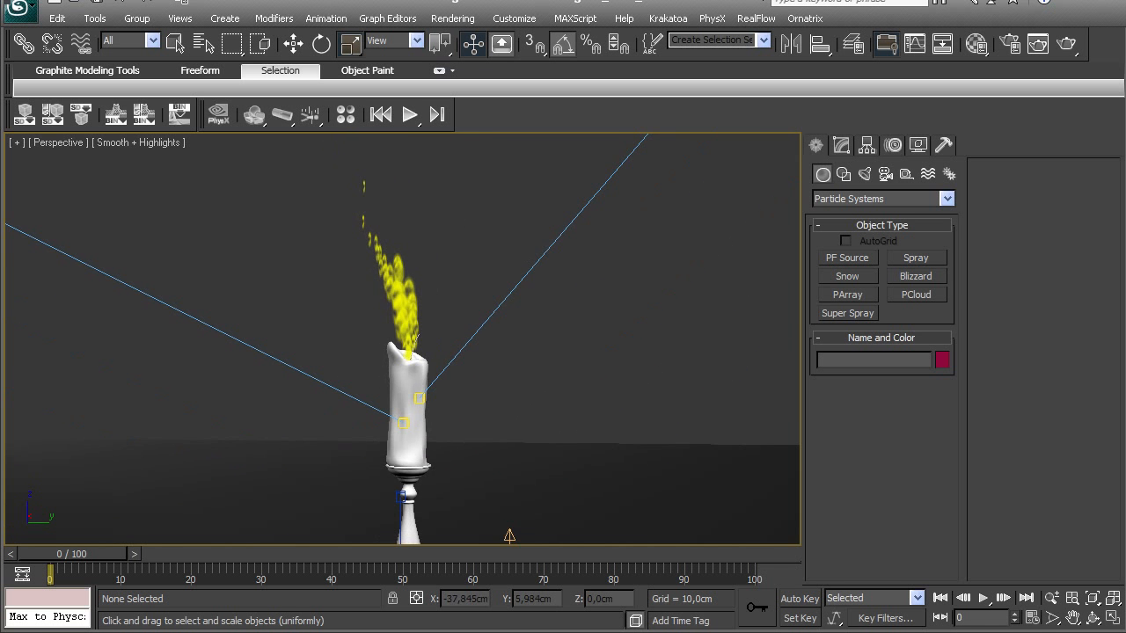
scroll(415, 339, down, 4)
scroll(415, 339, up, 7)
scroll(415, 340, down, 4)
scroll(415, 339, up, 4)
scroll(415, 339, down, 4)
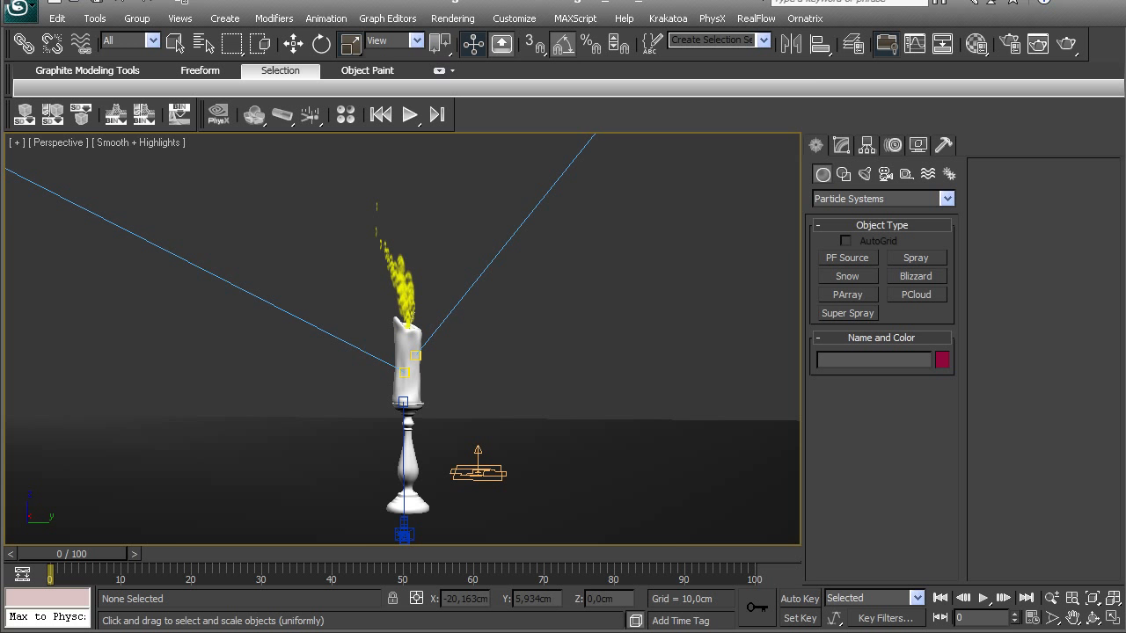
Step: Disable Cast Shadows in the object properties of the particle flow's Event 001, and close Particle View
key(6)
right_click(394, 167)
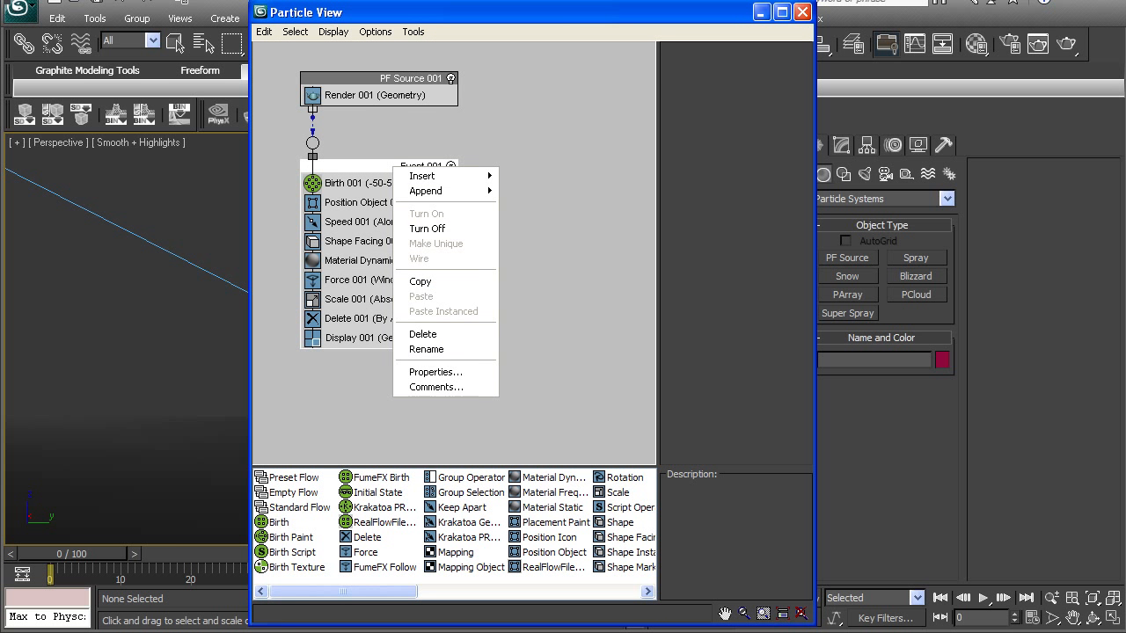
right_click(369, 166)
click(412, 371)
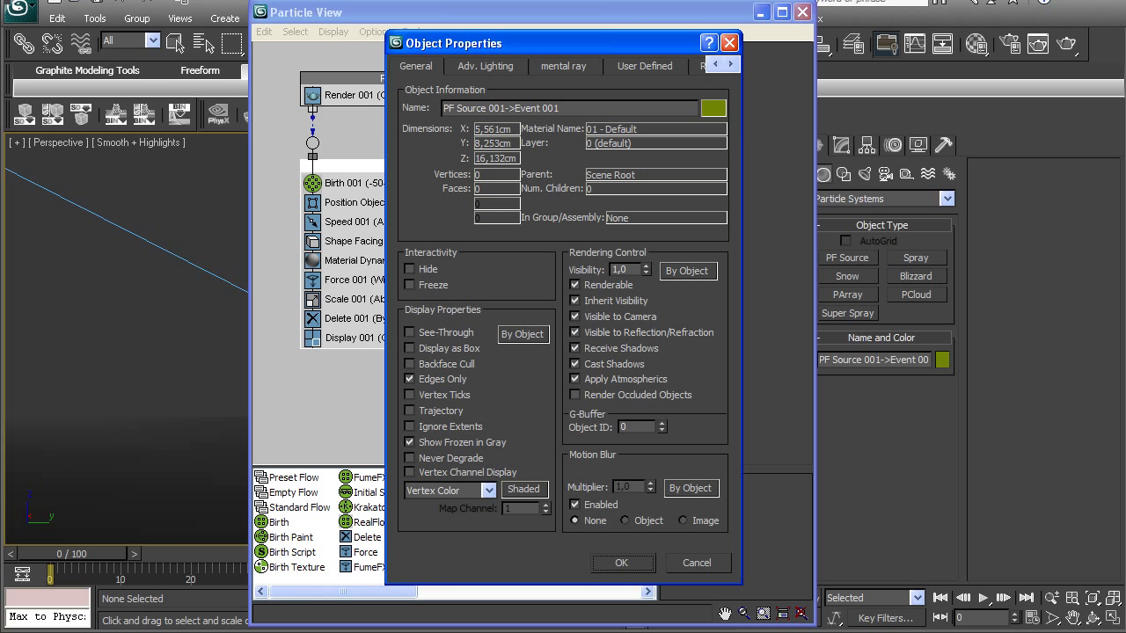
click(575, 363)
click(620, 562)
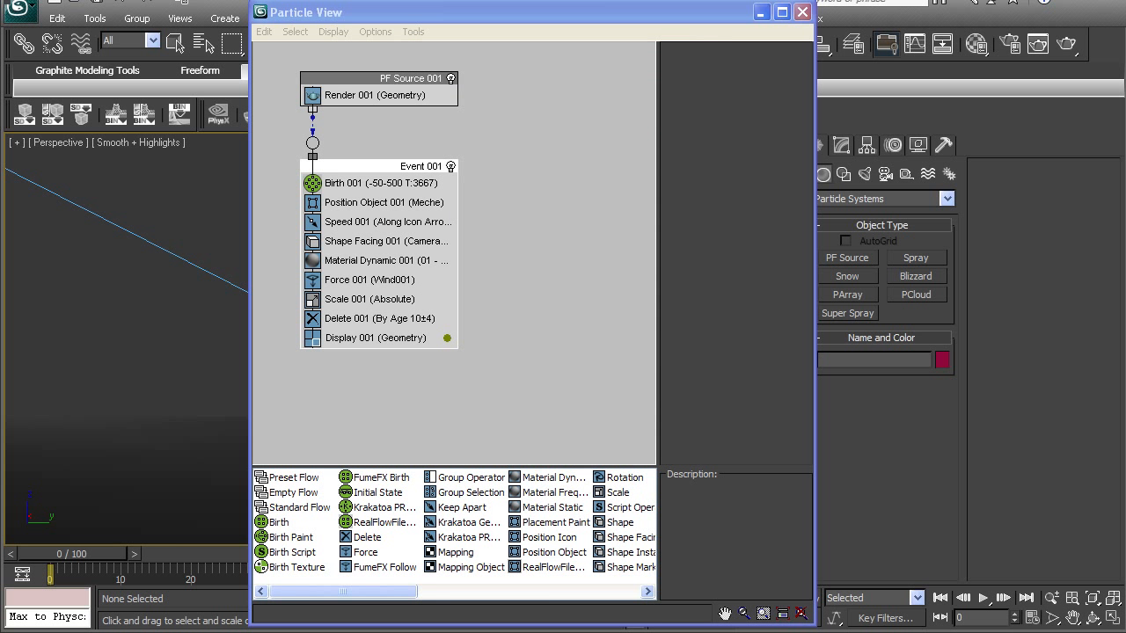
key(6)
Step: Disable Cast Shadows in the object properties of the candle and candlestick, and return to the Camera001 view
middle_drag(417, 364, 471, 267)
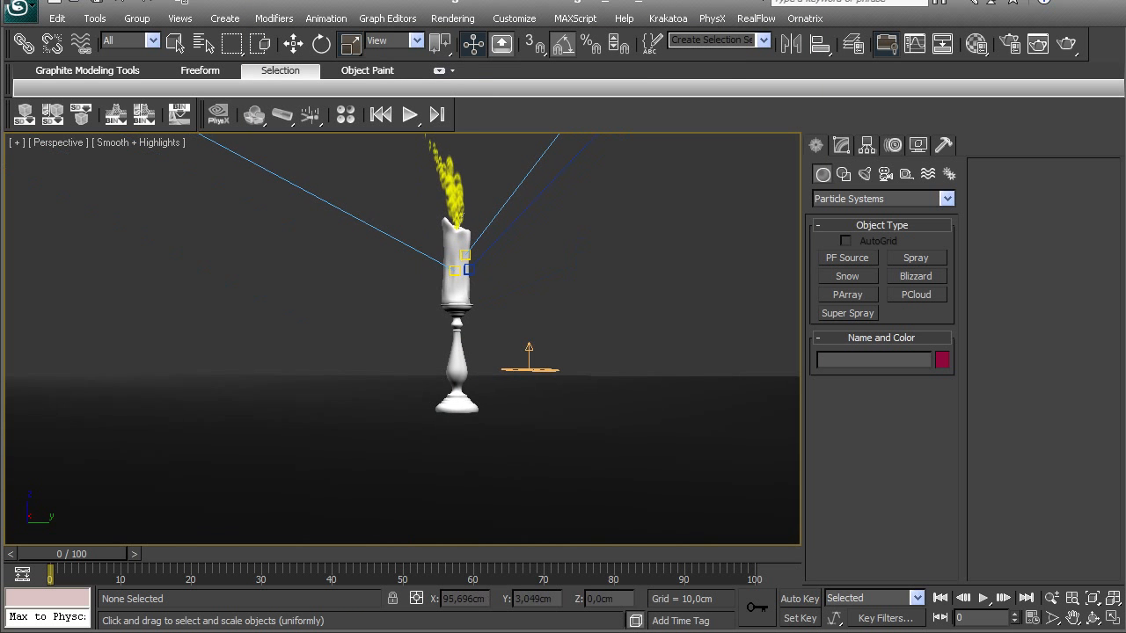
scroll(471, 267, up, 3)
click(480, 250)
ctrl+click(476, 369)
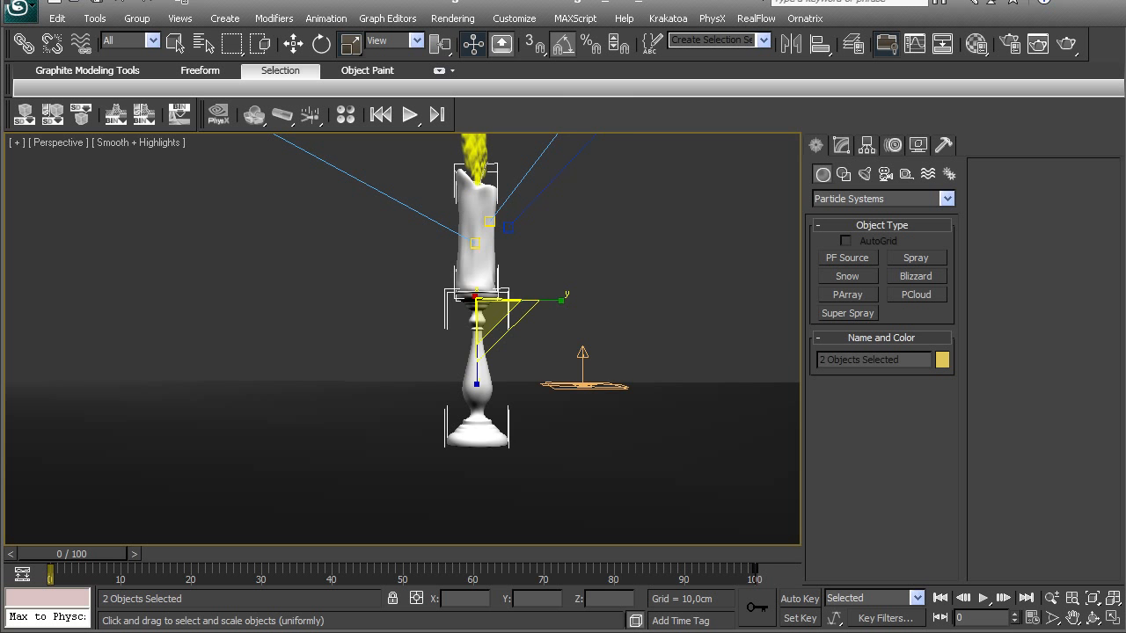
right_click(473, 371)
click(526, 477)
click(574, 363)
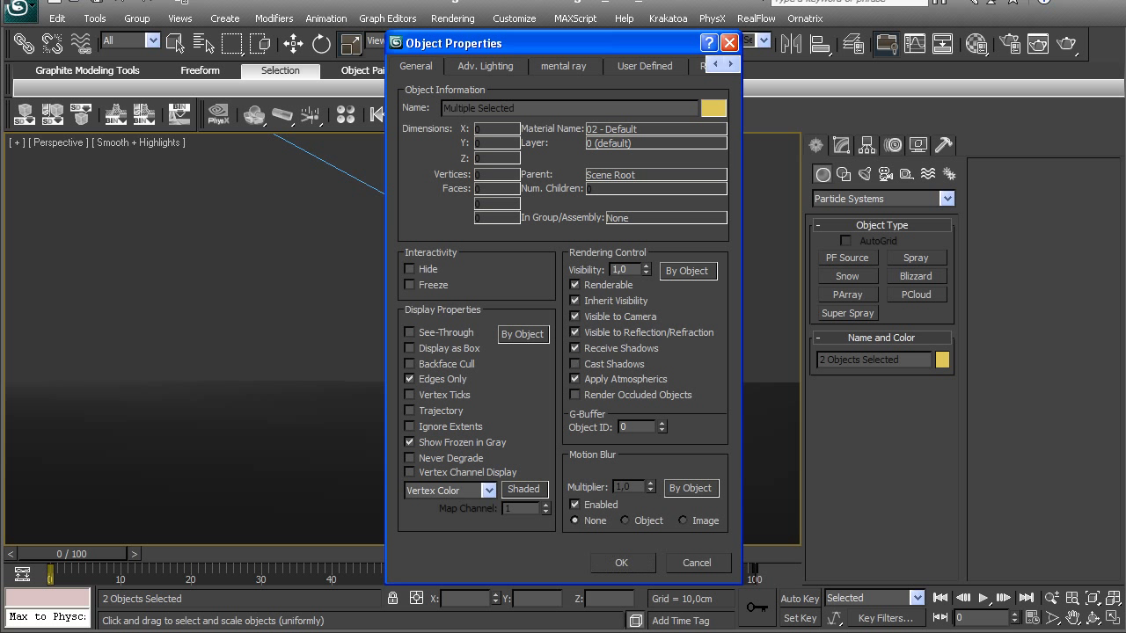
key(Return)
middle_drag(402, 340, 405, 355)
scroll(402, 340, down, 2)
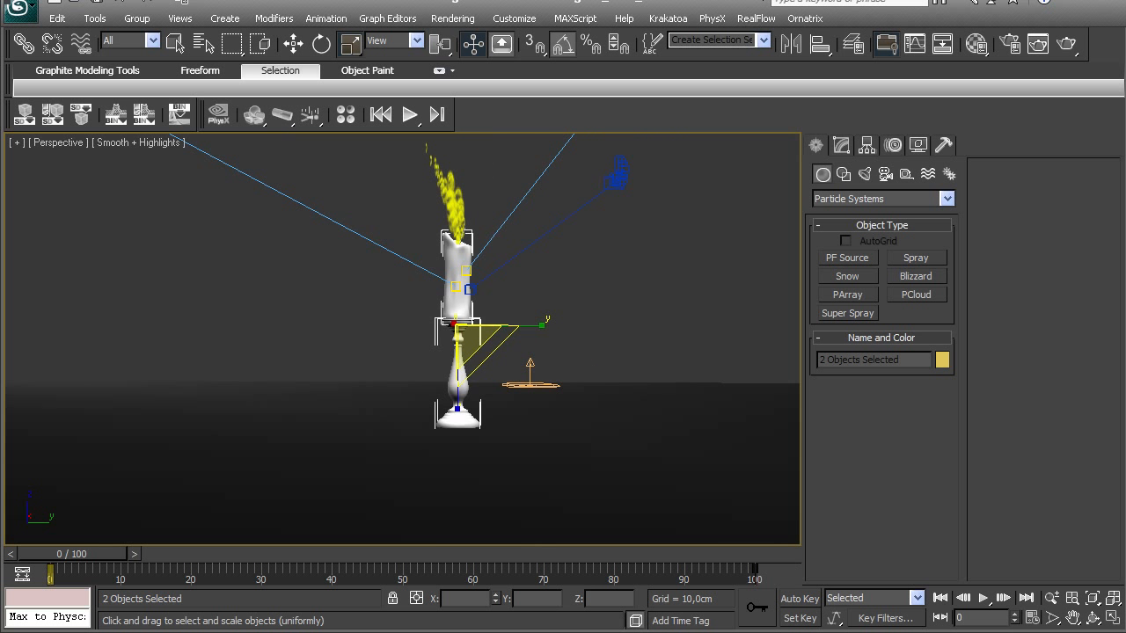
key(c)
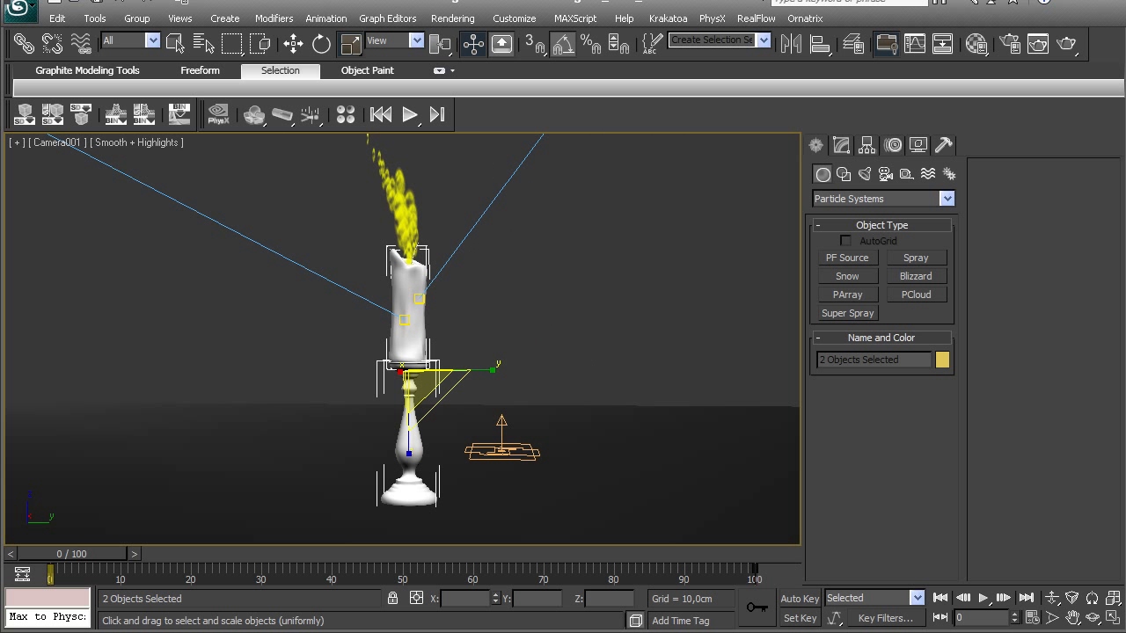
Step: Set the environment background colour to a neutral grey with value 141
key(8)
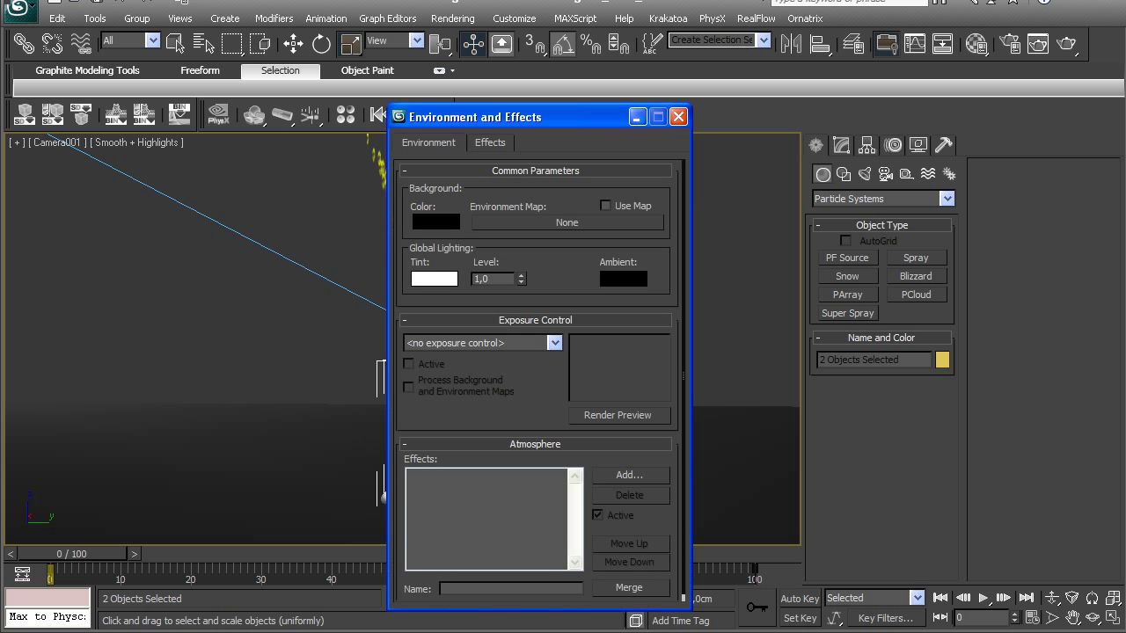
click(436, 222)
drag(366, 138, 367, 210)
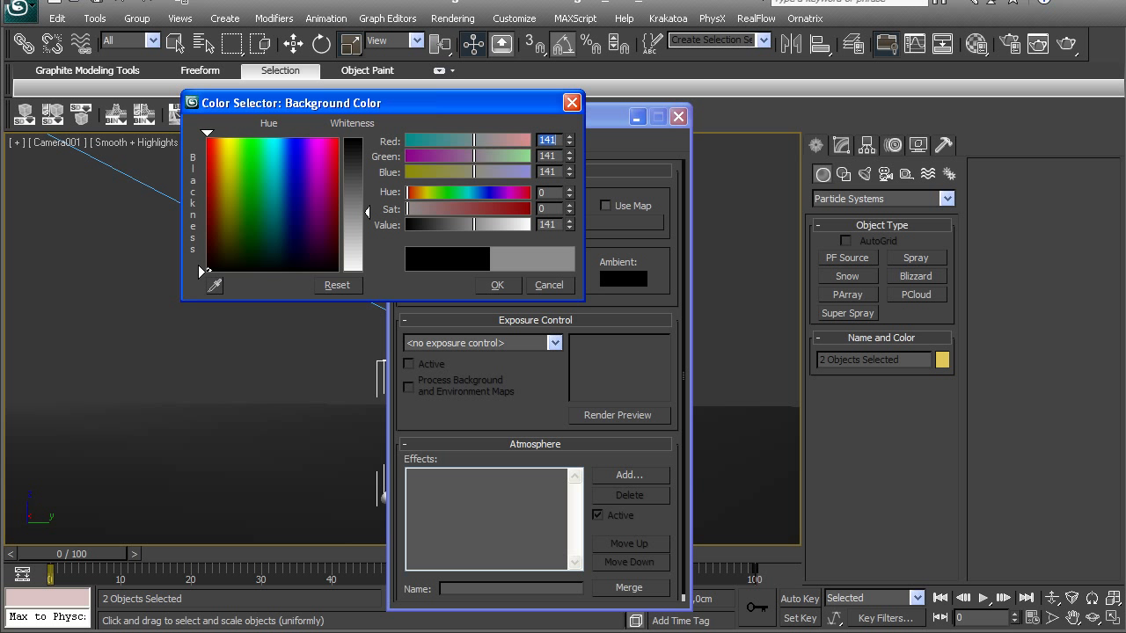
click(497, 284)
Step: Test-render the Camera001 view at frame 0, inspect the flame against the grey background, and close the render and environment windows
click(1066, 44)
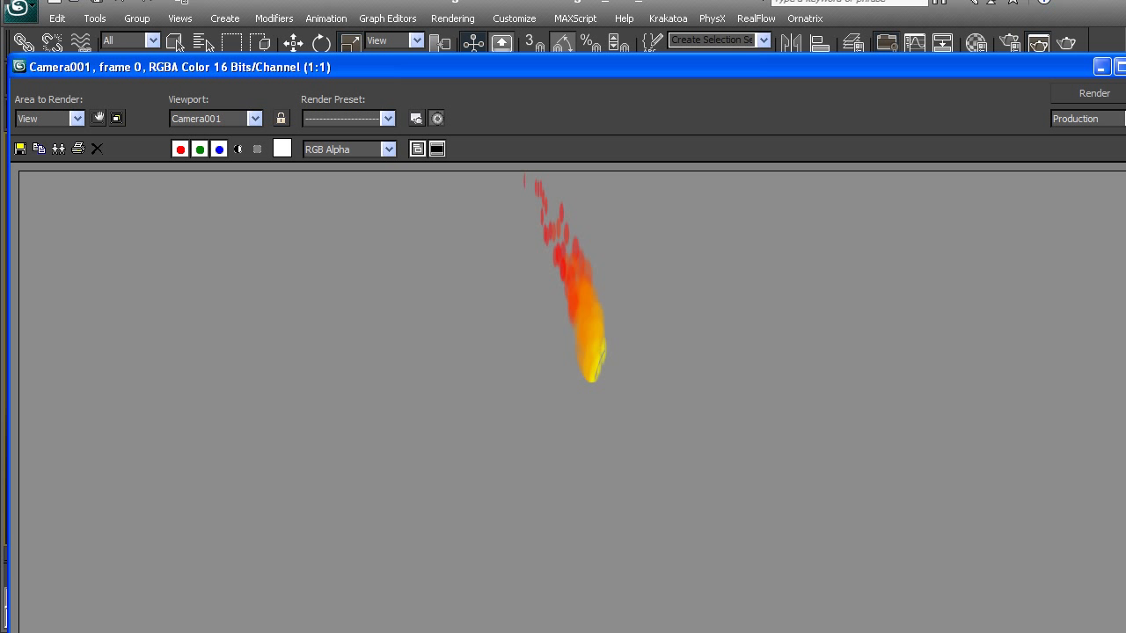
scroll(573, 402, down, 1)
scroll(573, 402, up, 1)
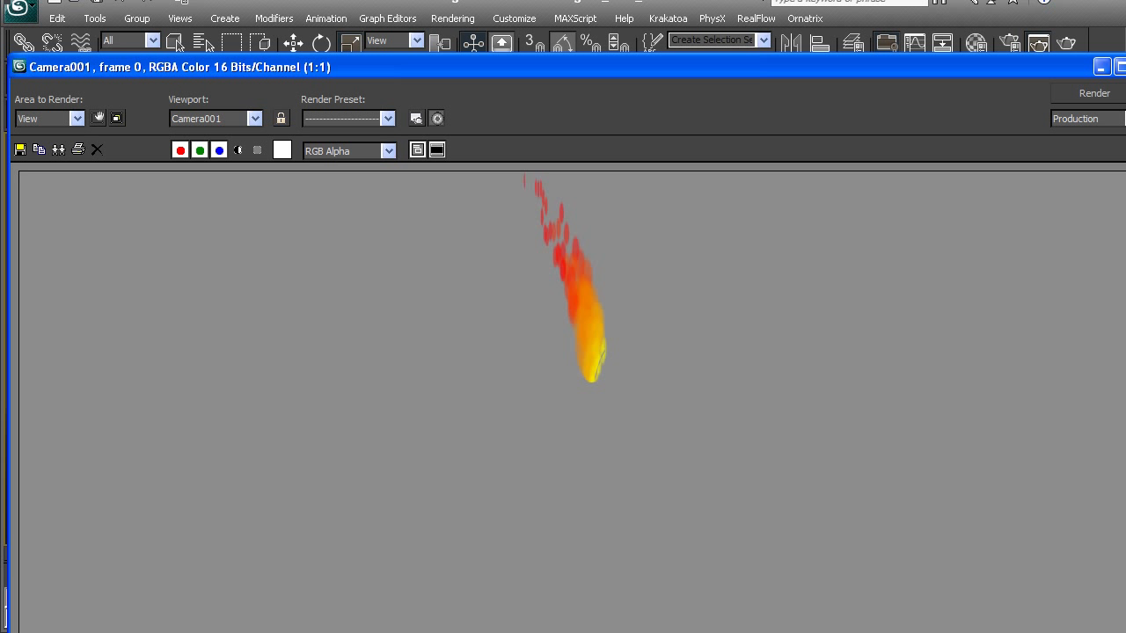
scroll(573, 402, up, 1)
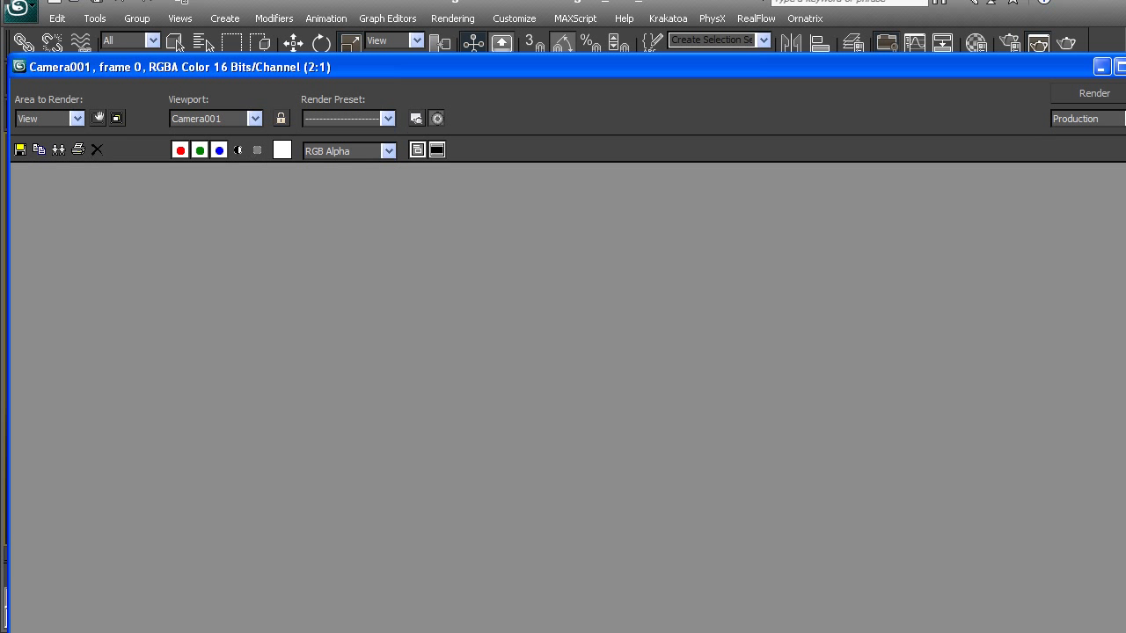
scroll(572, 402, down, 1)
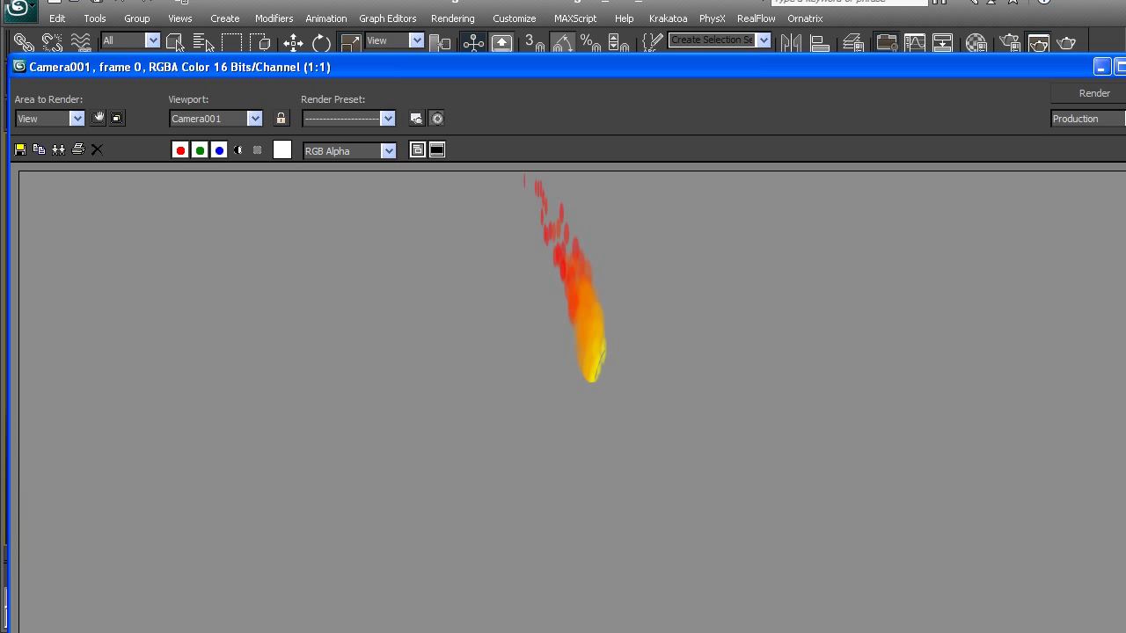
drag(616, 67, 469, 72)
click(996, 72)
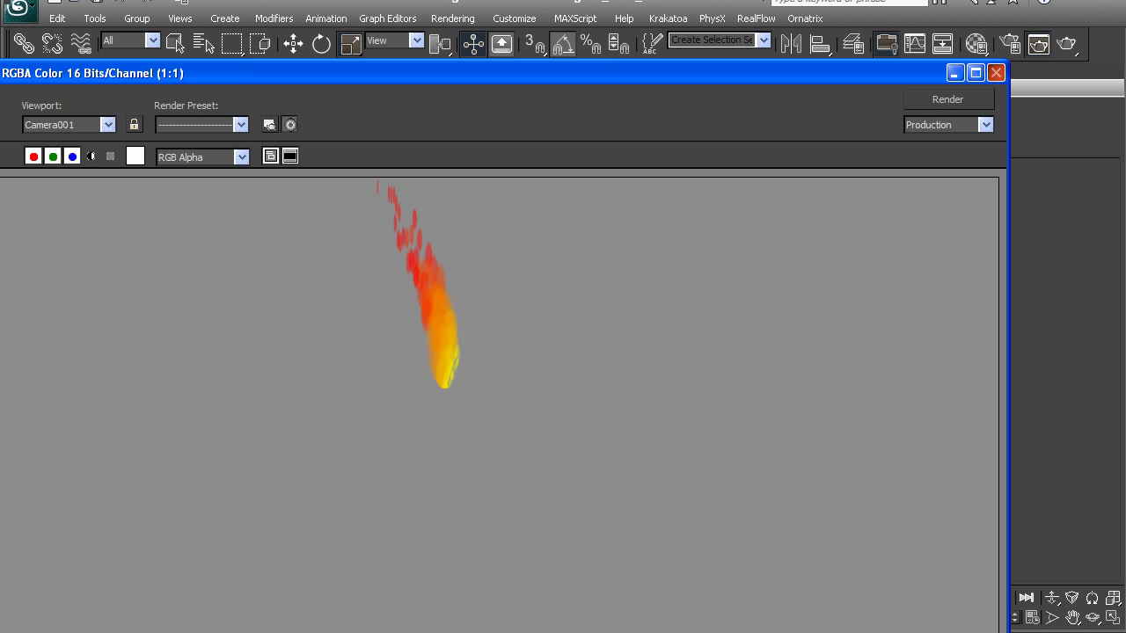
click(678, 116)
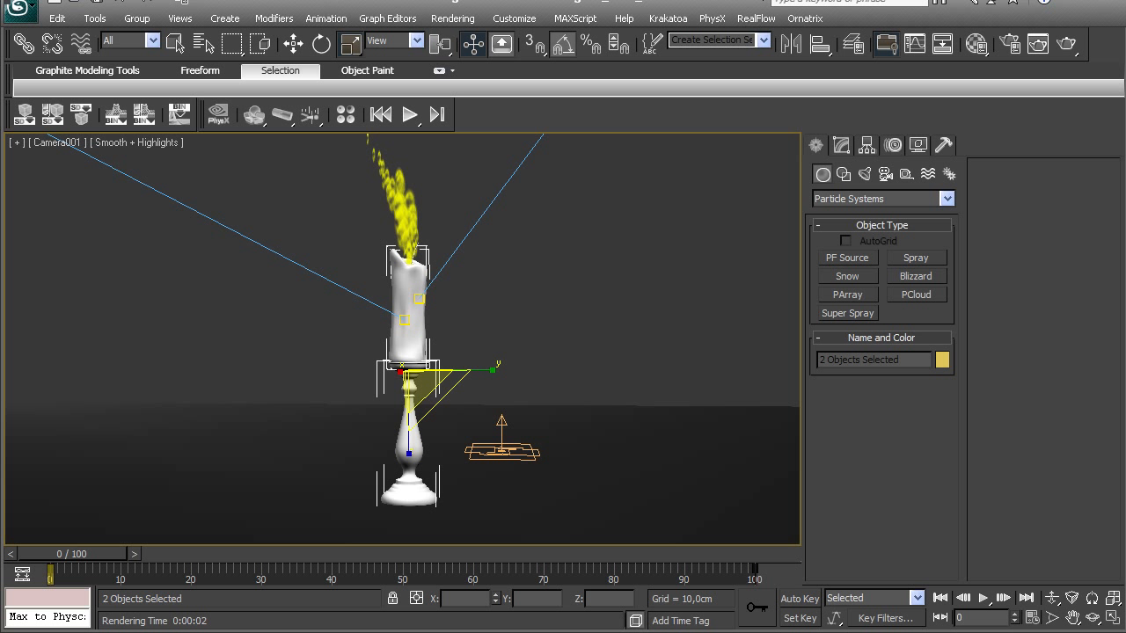
Step: Return the environment background colour to black and clear the selection
key(8)
click(436, 221)
drag(368, 209, 368, 136)
click(498, 285)
click(679, 116)
key(ctrl+d)
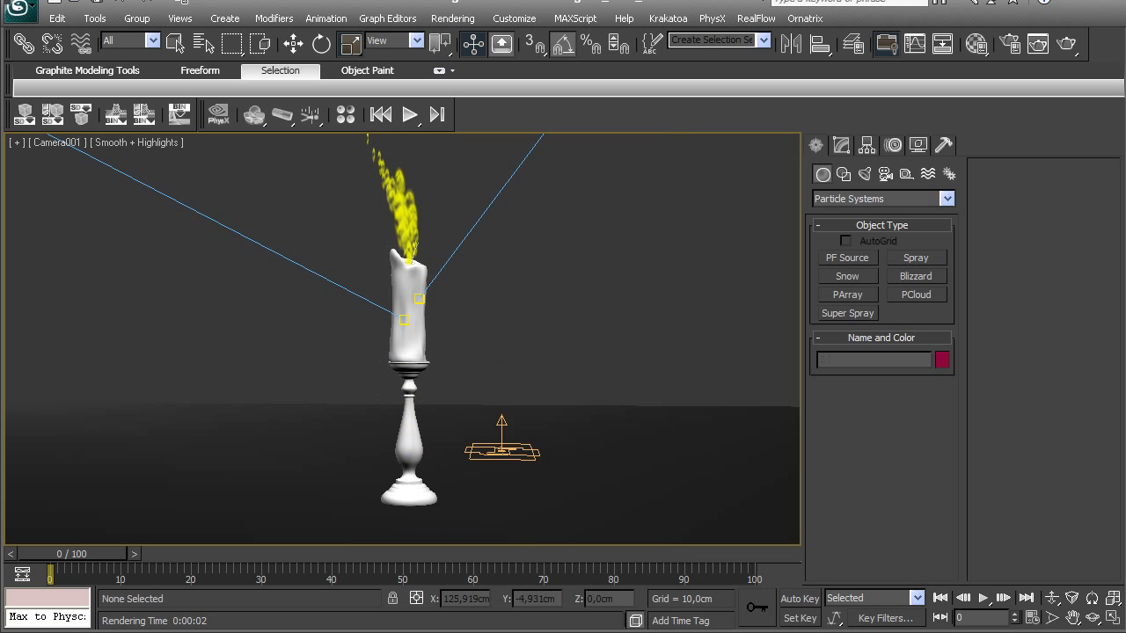
Step: Set the render time output to the range from frame 0 to 100 in the render setup
click(452, 18)
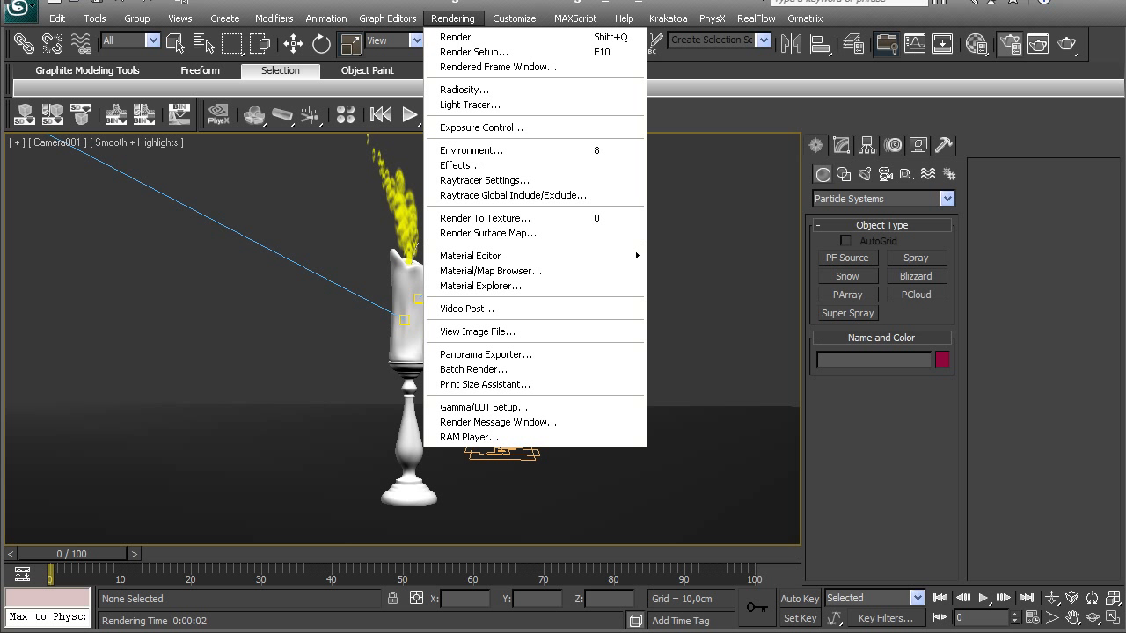
click(473, 52)
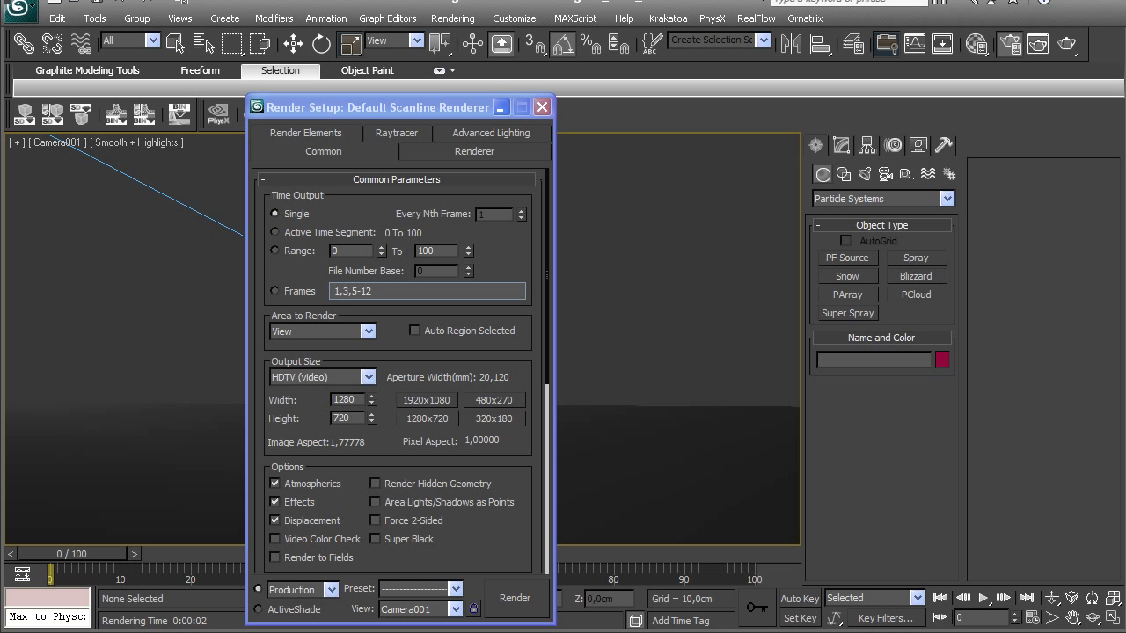
click(274, 250)
drag(370, 107, 529, 28)
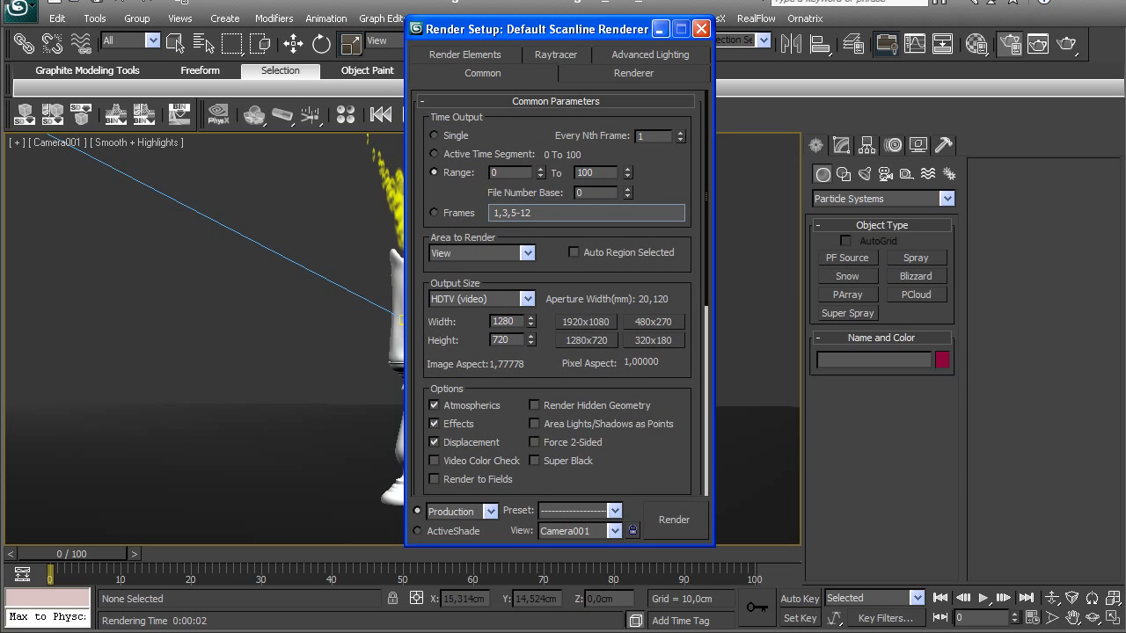
Step: Start choosing a render output file and browse to the Tutoriel_Bougie folder
scroll(555, 292, down, 3)
scroll(555, 292, down, 3)
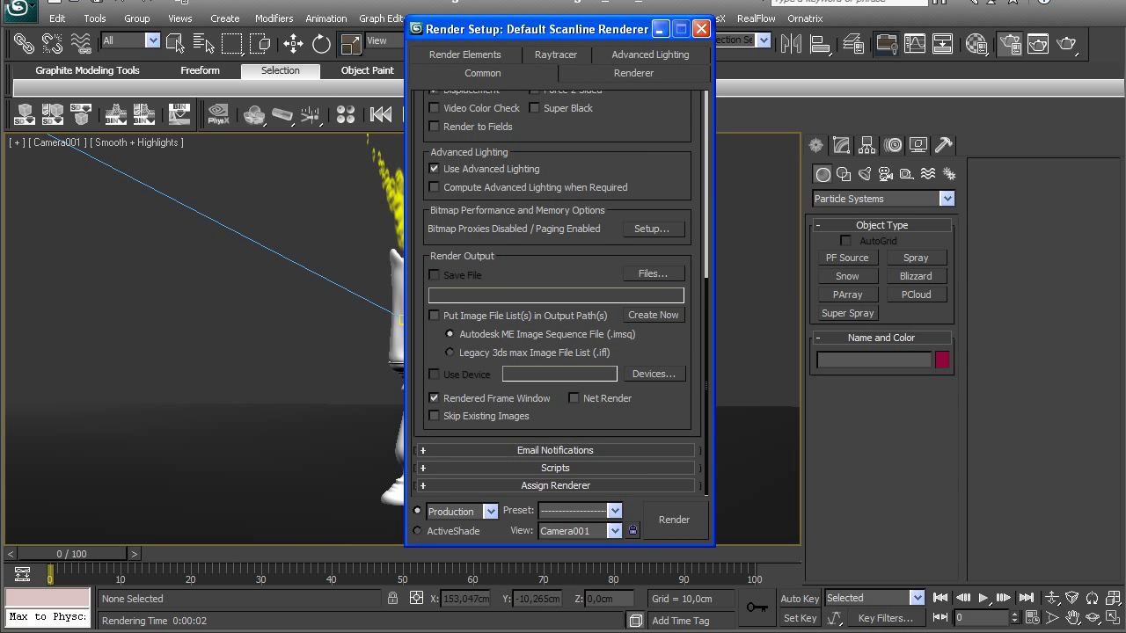
click(653, 273)
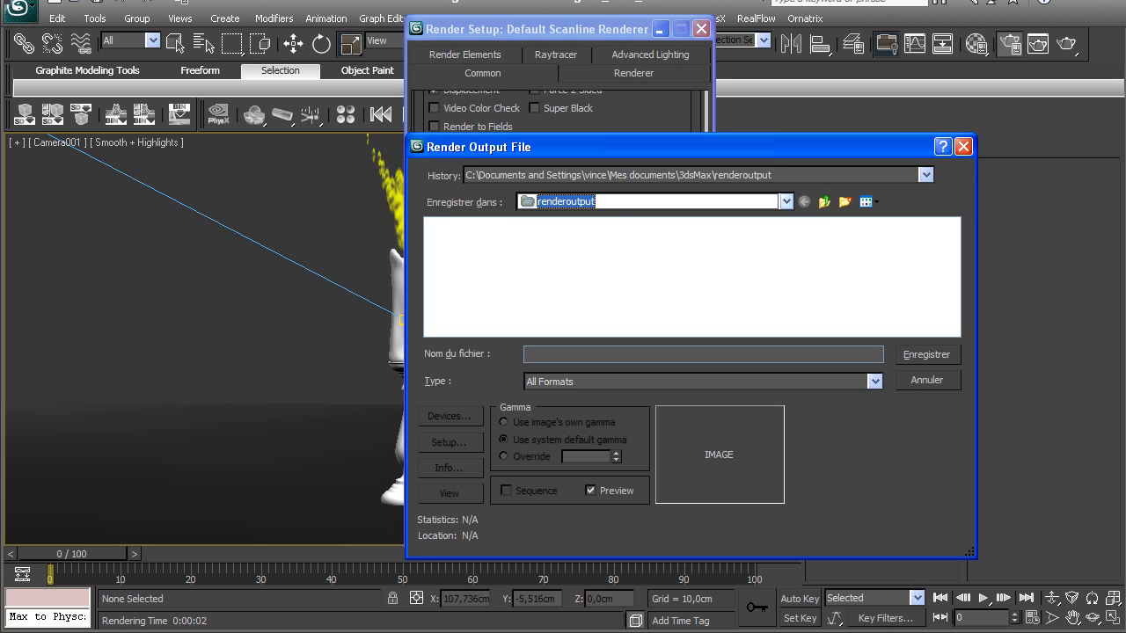
click(785, 201)
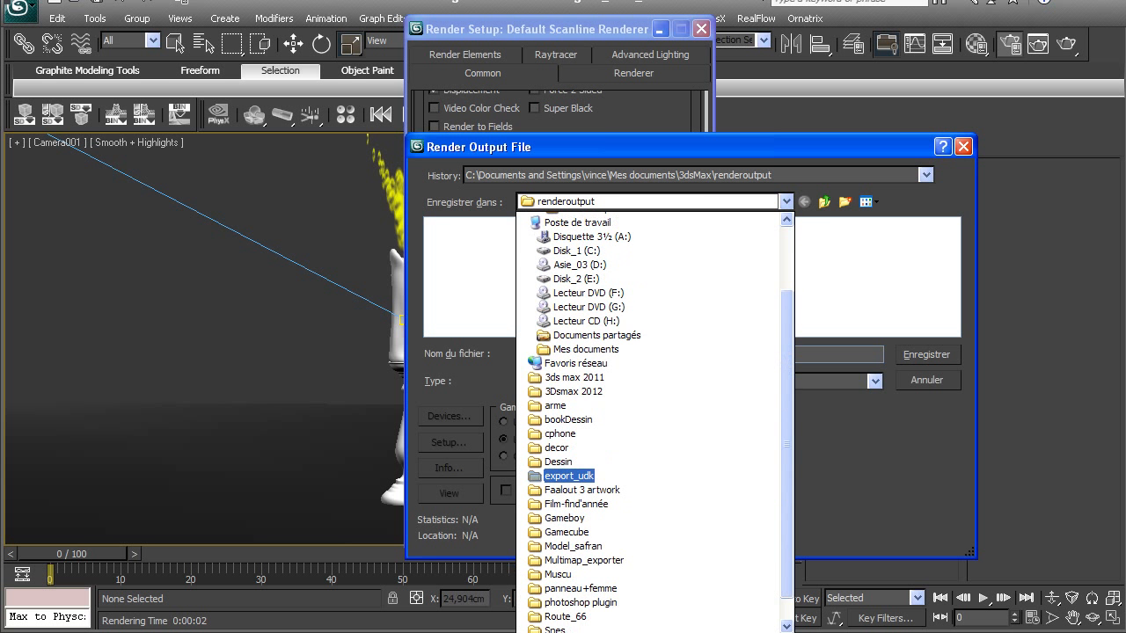
scroll(569, 476, down, 2)
click(560, 610)
drag(540, 328, 842, 328)
double_click(466, 286)
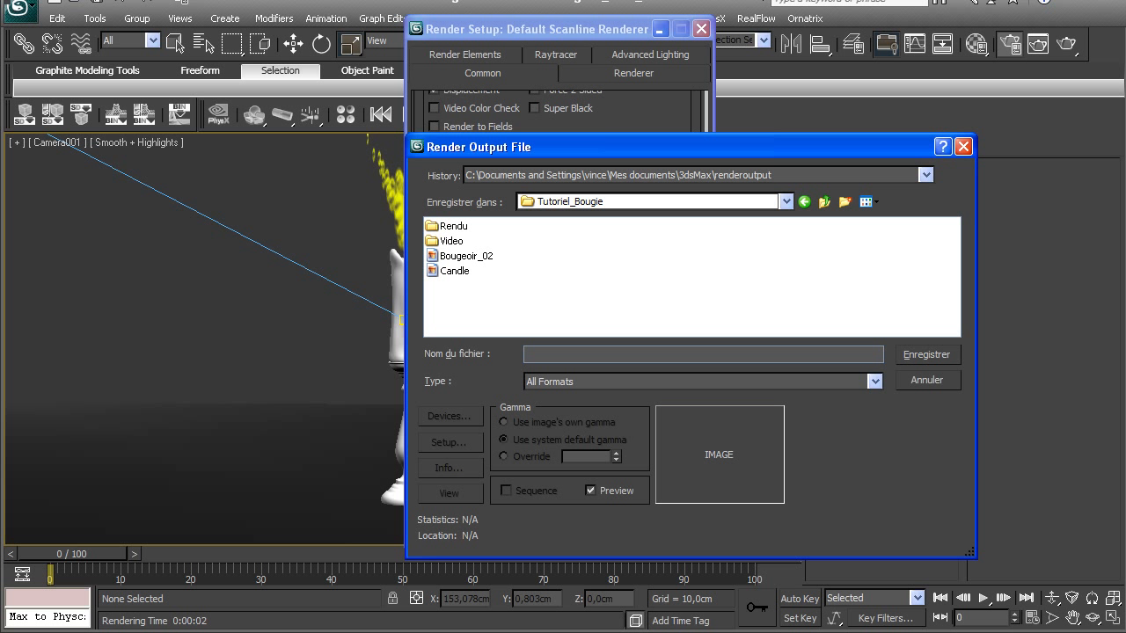
Step: Create a folder named Rendu_02 inside Tutoriel_Bougie and open it
right_click(556, 281)
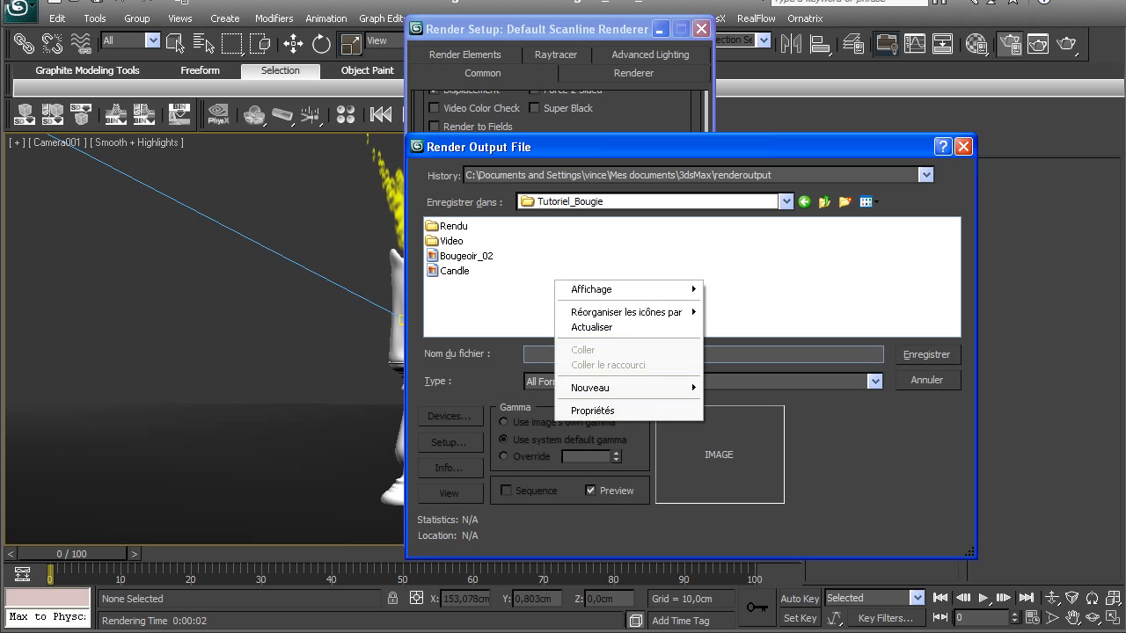
mouse_move(607, 388)
click(738, 389)
text(R)
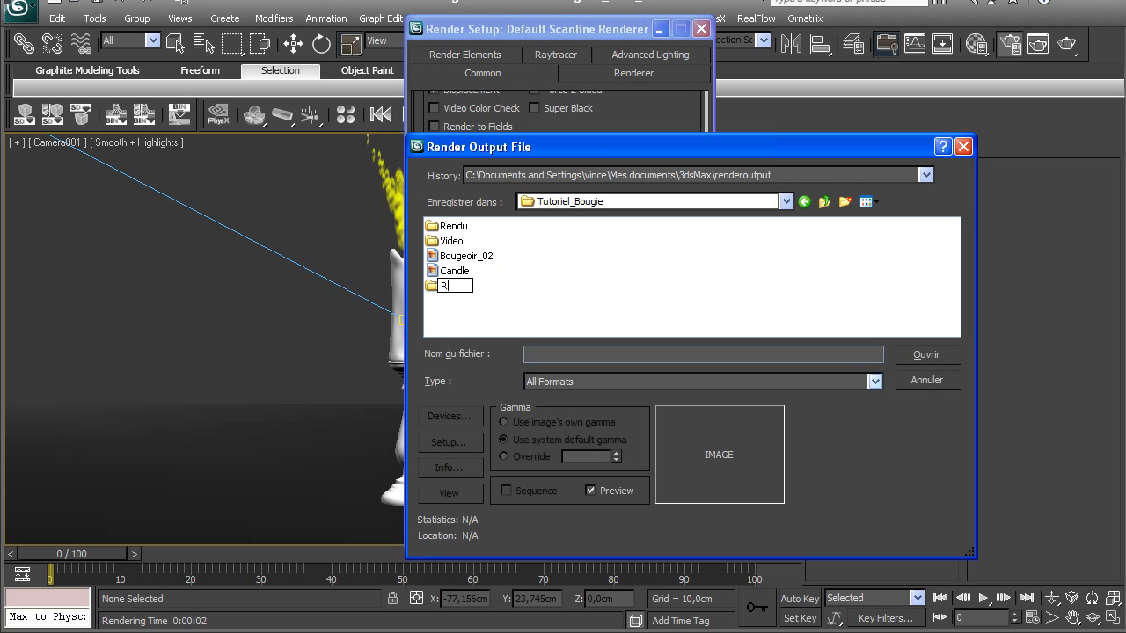
text(endu_02)
key(Return)
double_click(462, 286)
Step: Create a subfolder named Flamme inside Rendu_02 and open it
right_click(494, 261)
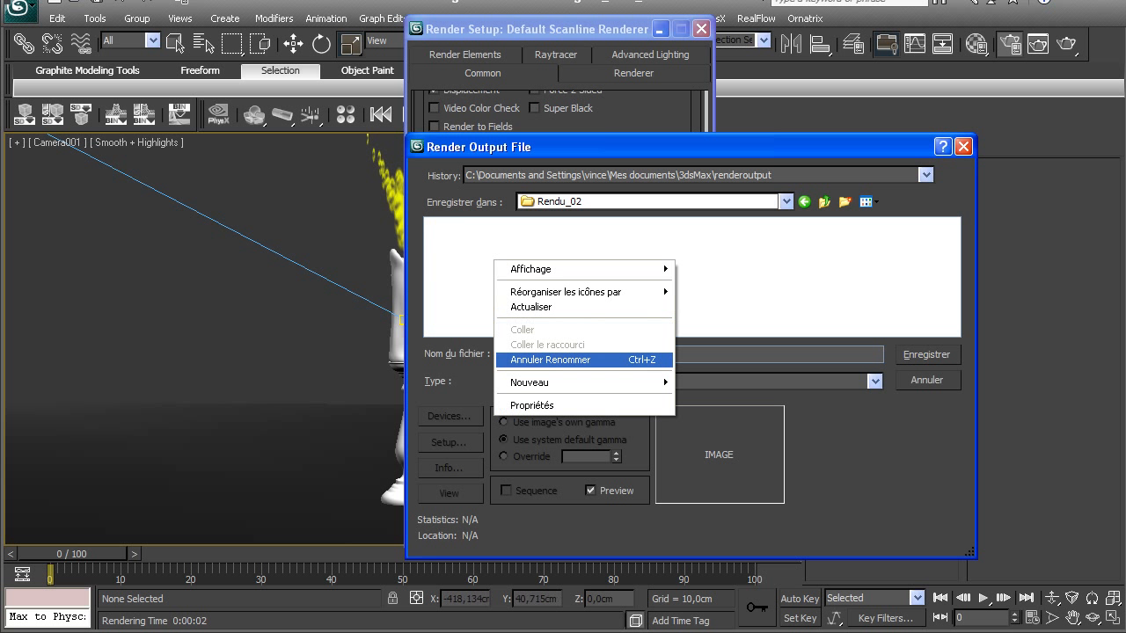
mouse_move(616, 382)
click(695, 383)
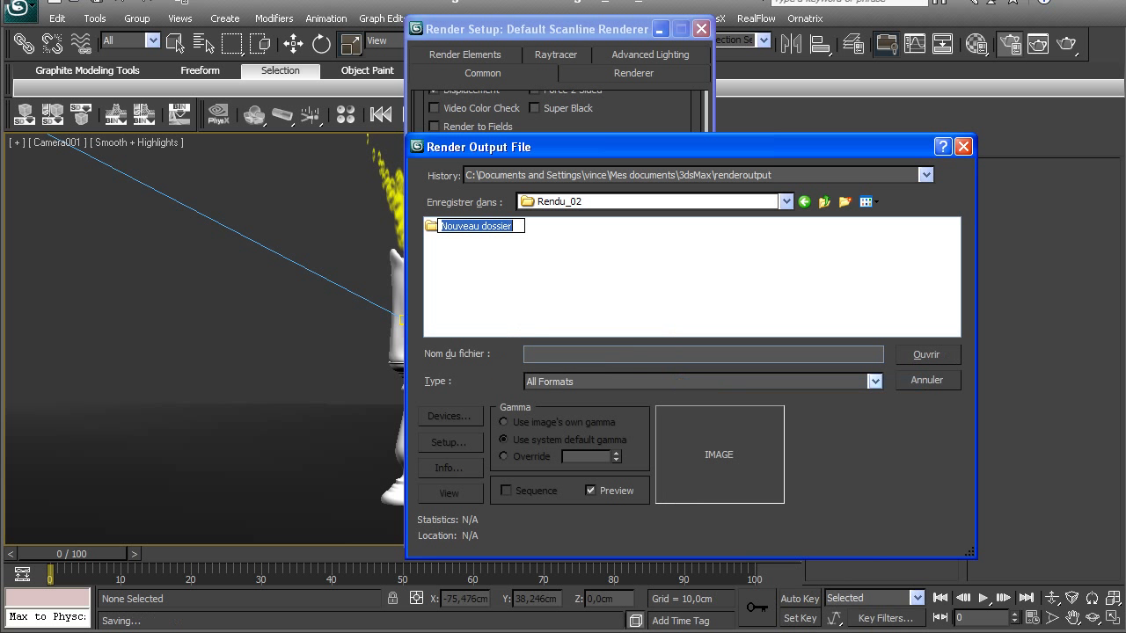
text(Flamme)
key(Return)
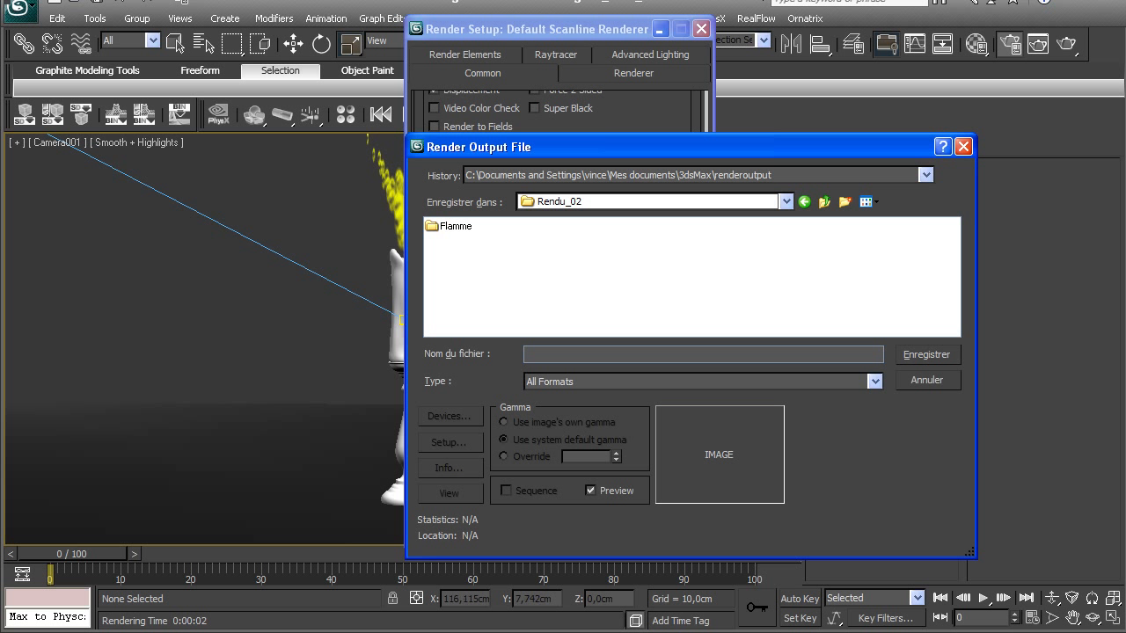
double_click(455, 226)
Step: Save the render output as a PNG image file named Flamme, using RGB 48 bit colour with the alpha channel
click(874, 381)
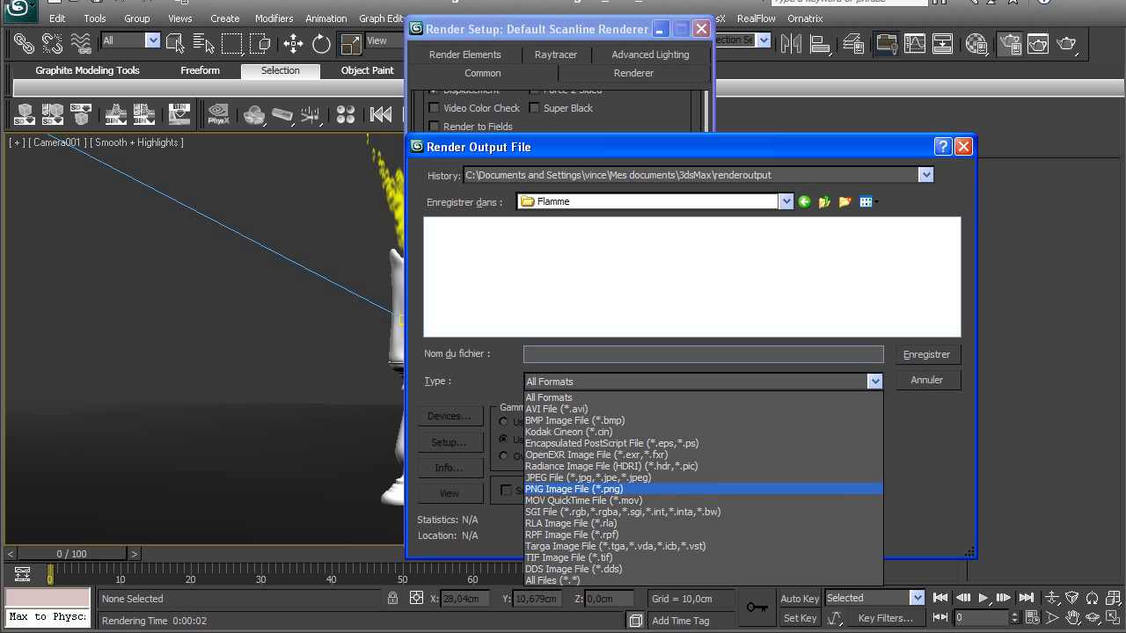
click(574, 489)
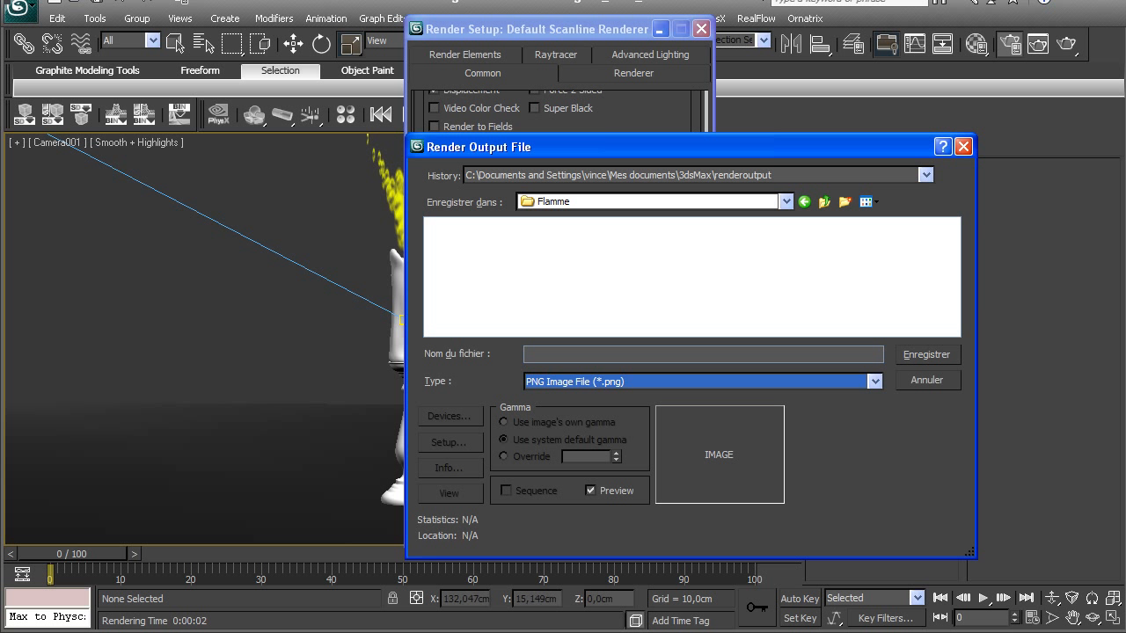
click(529, 353)
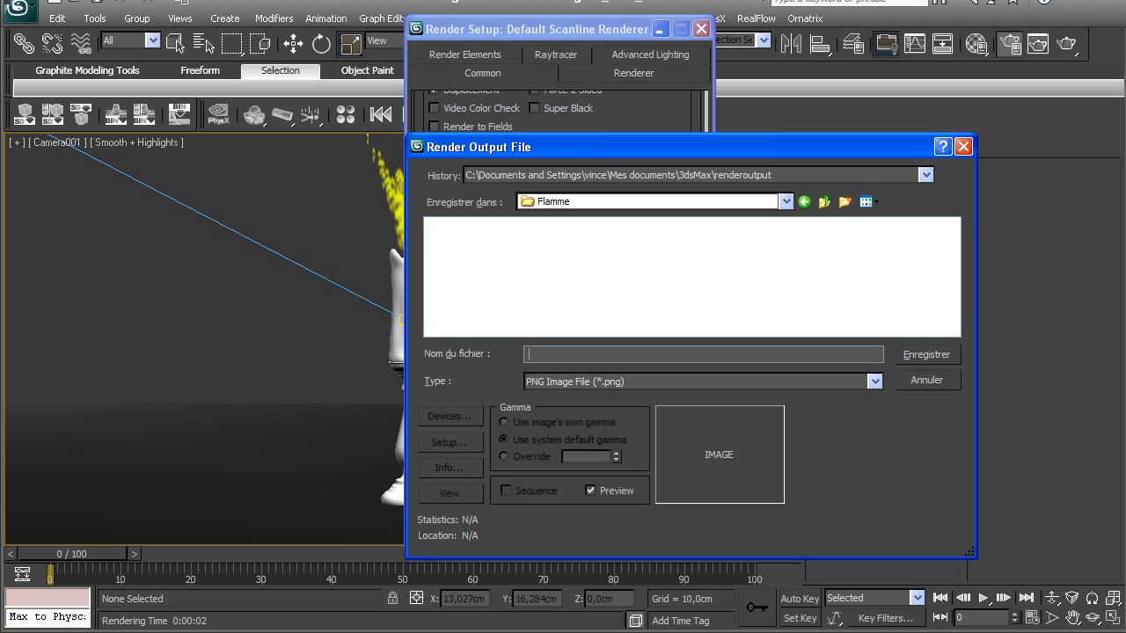
text(Flamme)
click(448, 442)
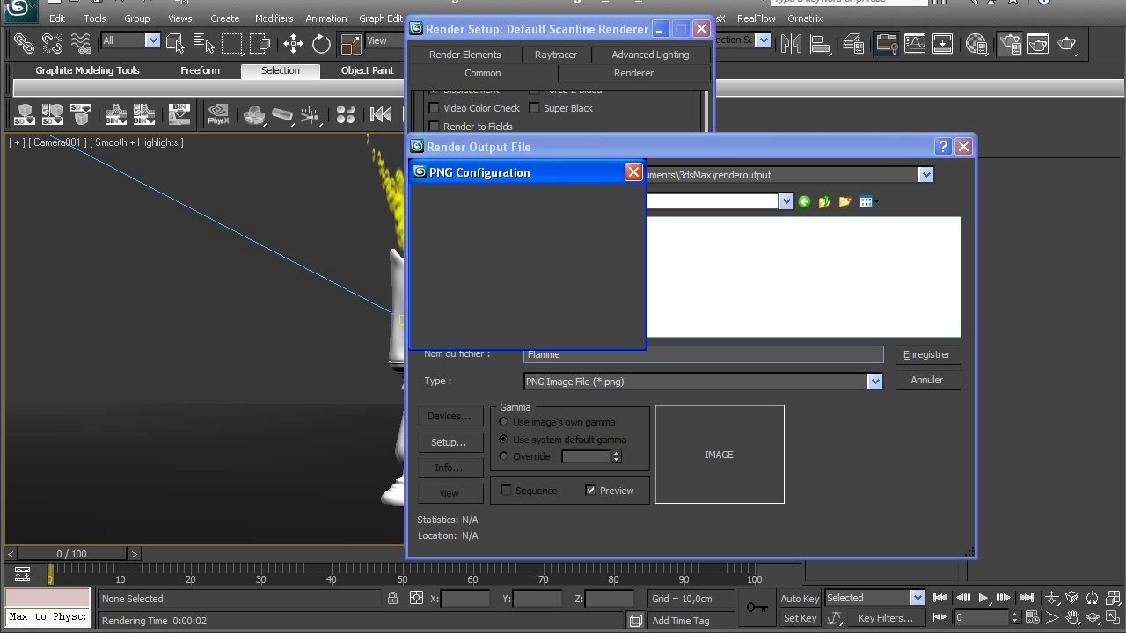
click(521, 332)
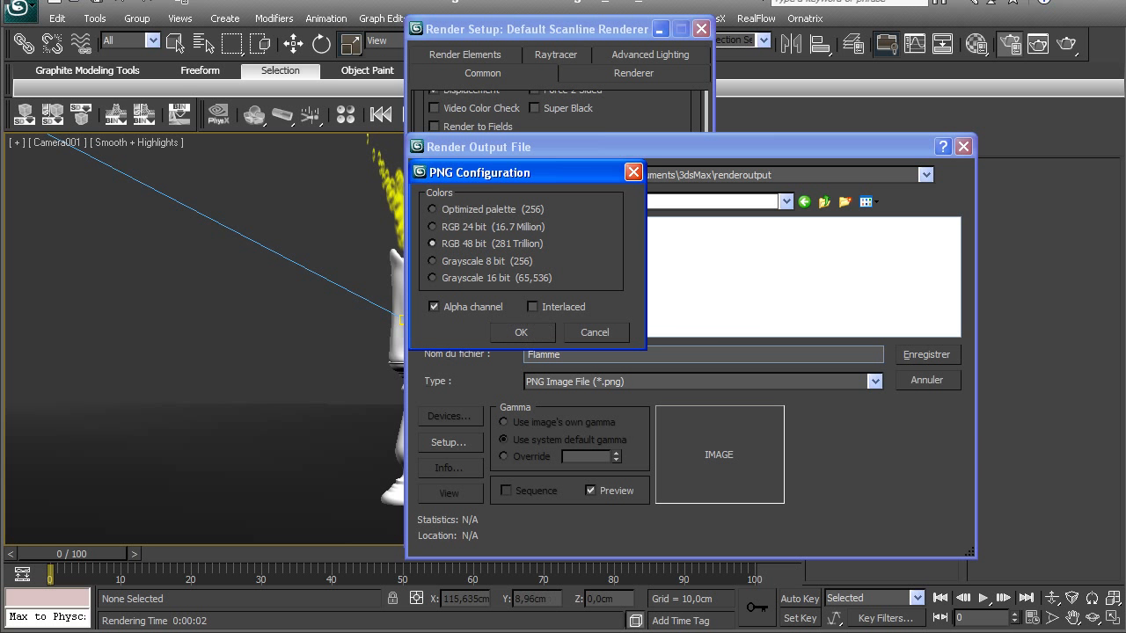
key(Return)
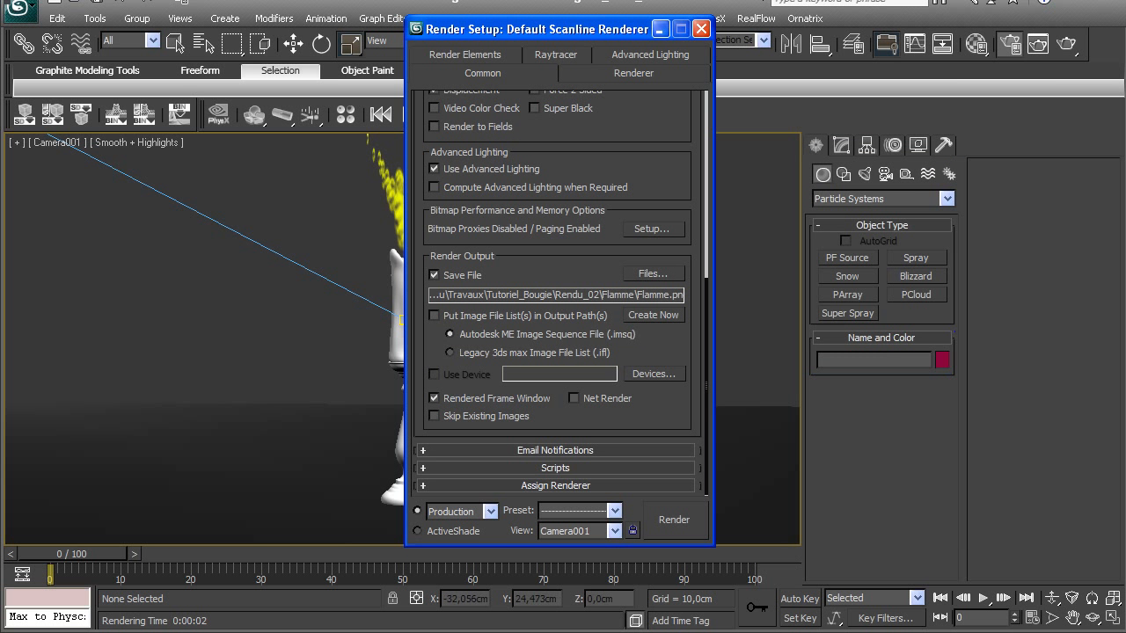
Step: Start rendering the frame range from the Camera001 view to file, and close the render setup
scroll(556, 293, up, 5)
scroll(556, 292, down, 5)
click(674, 519)
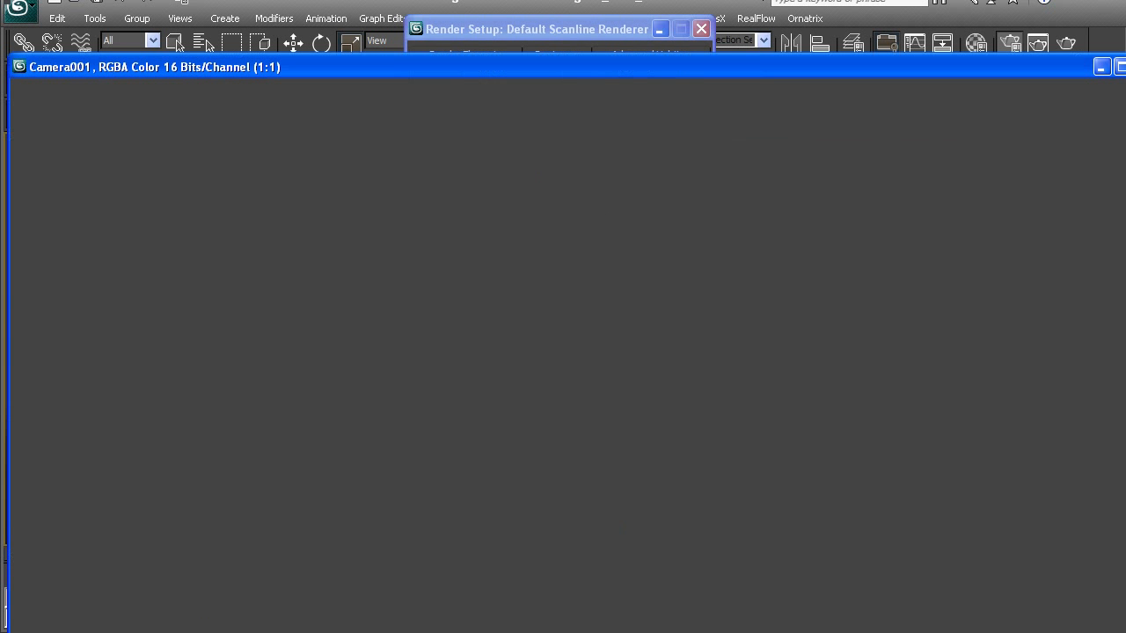
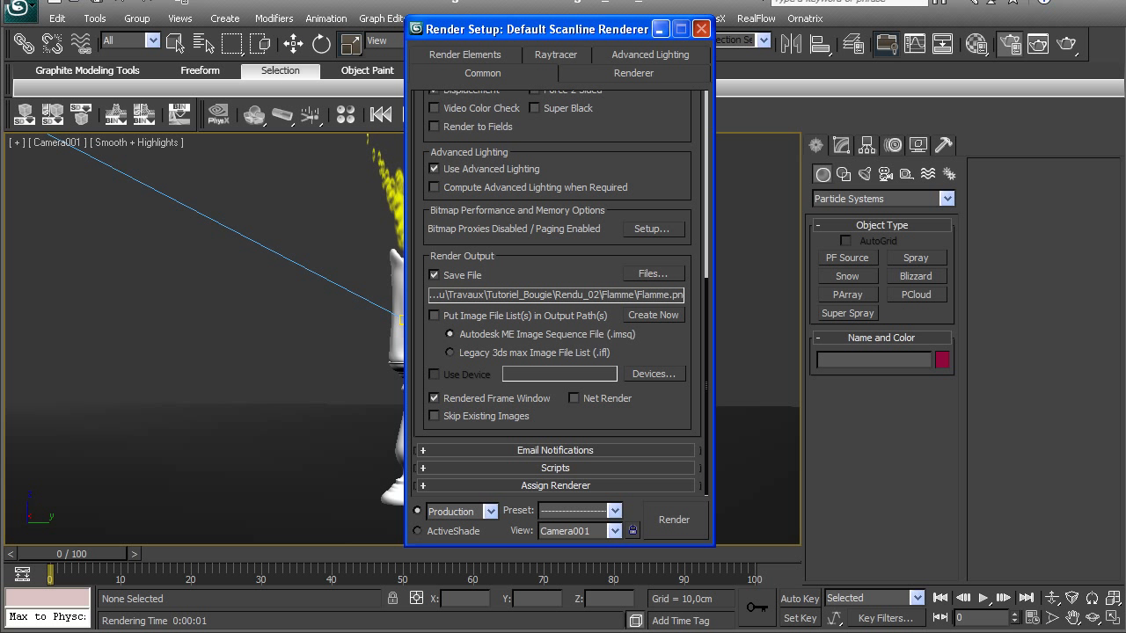
key(F10)
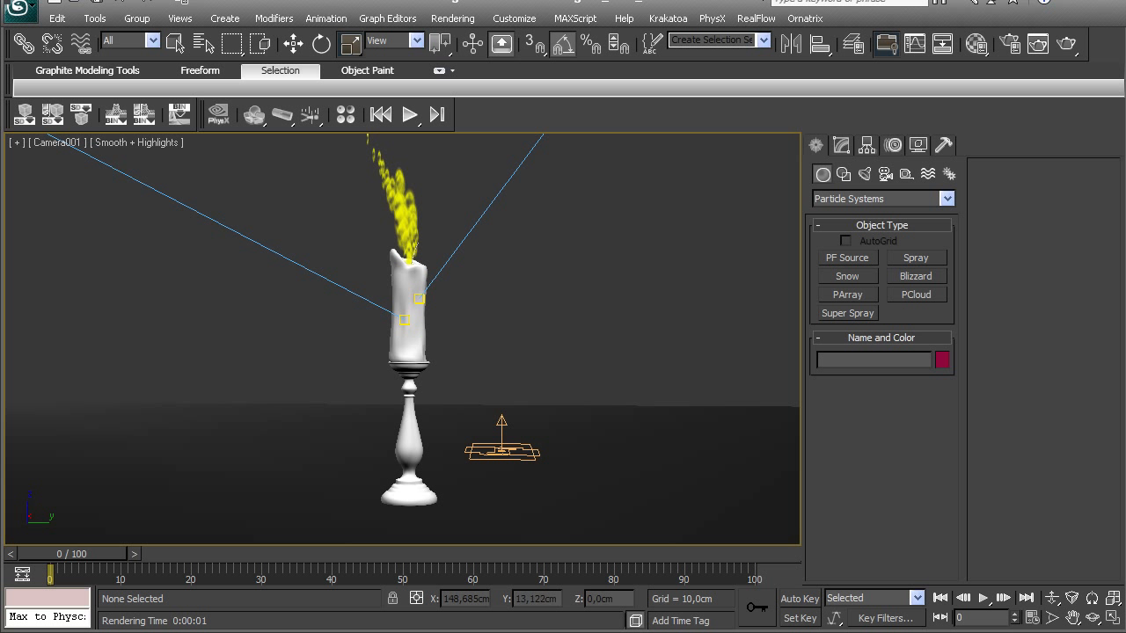
Step: Enable Cast Shadows in the object properties of the particle flow's Event 001 and close Particle View
click(408, 338)
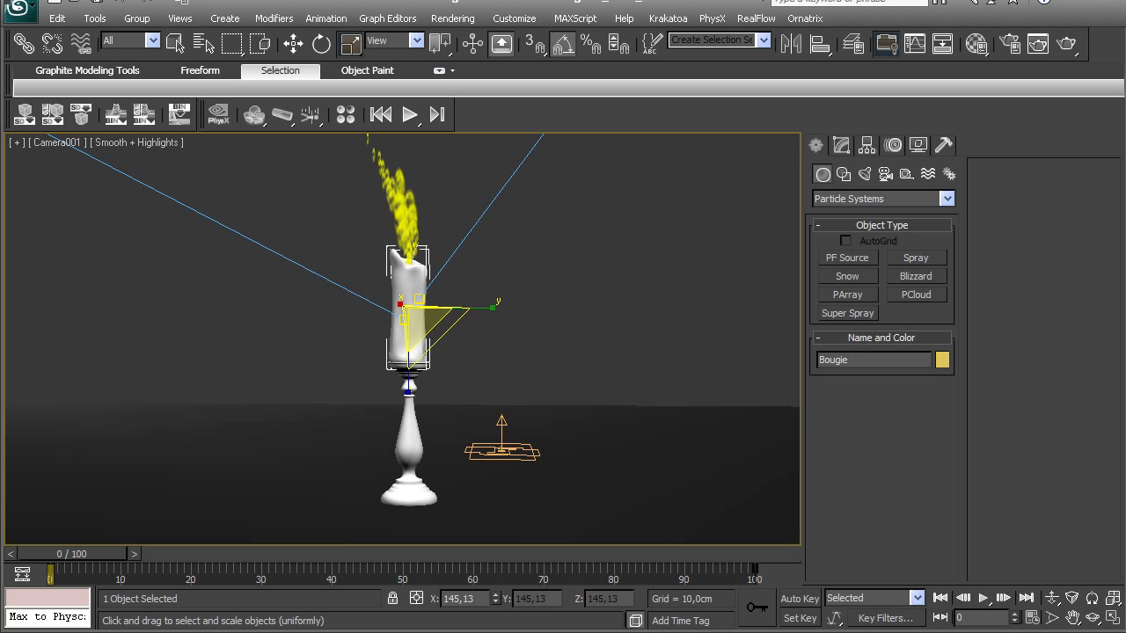
click(501, 451)
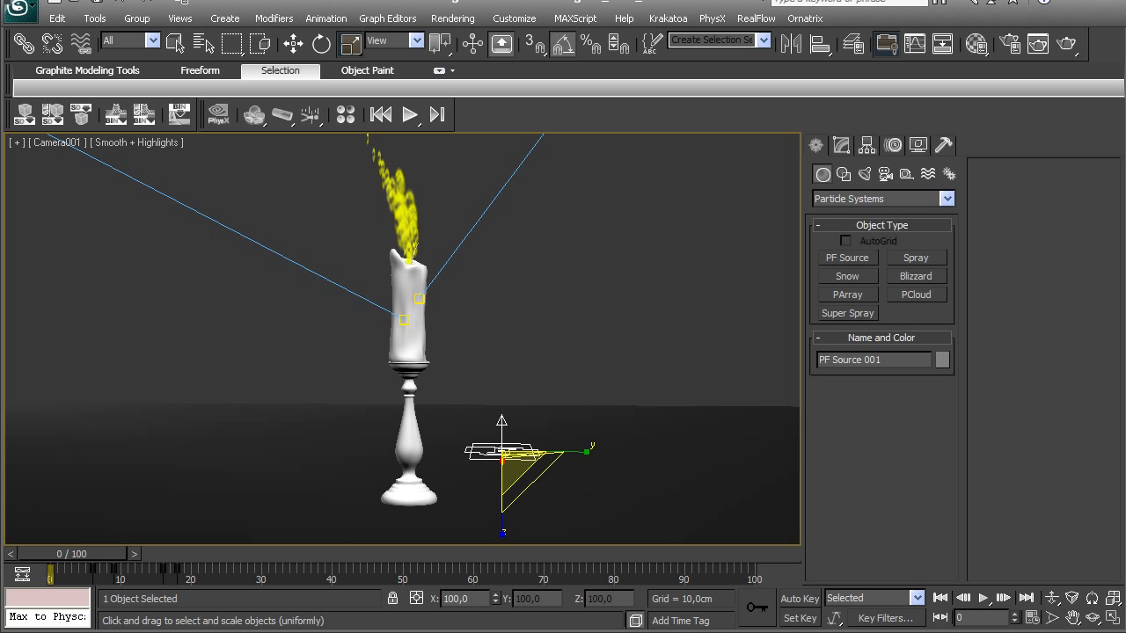
key(6)
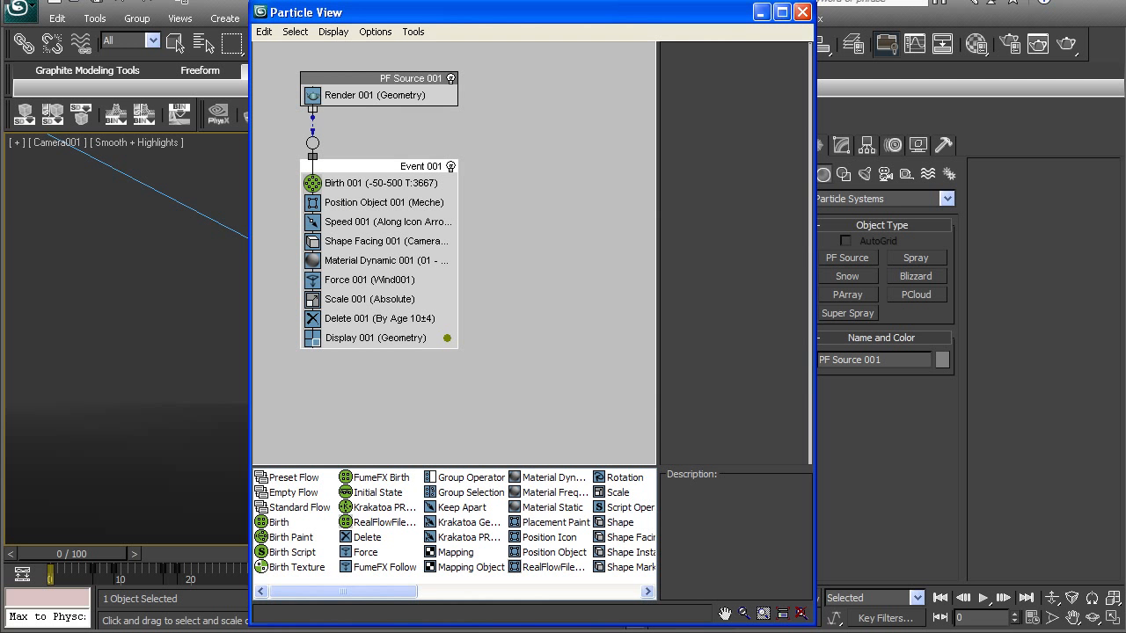
right_click(375, 168)
click(414, 374)
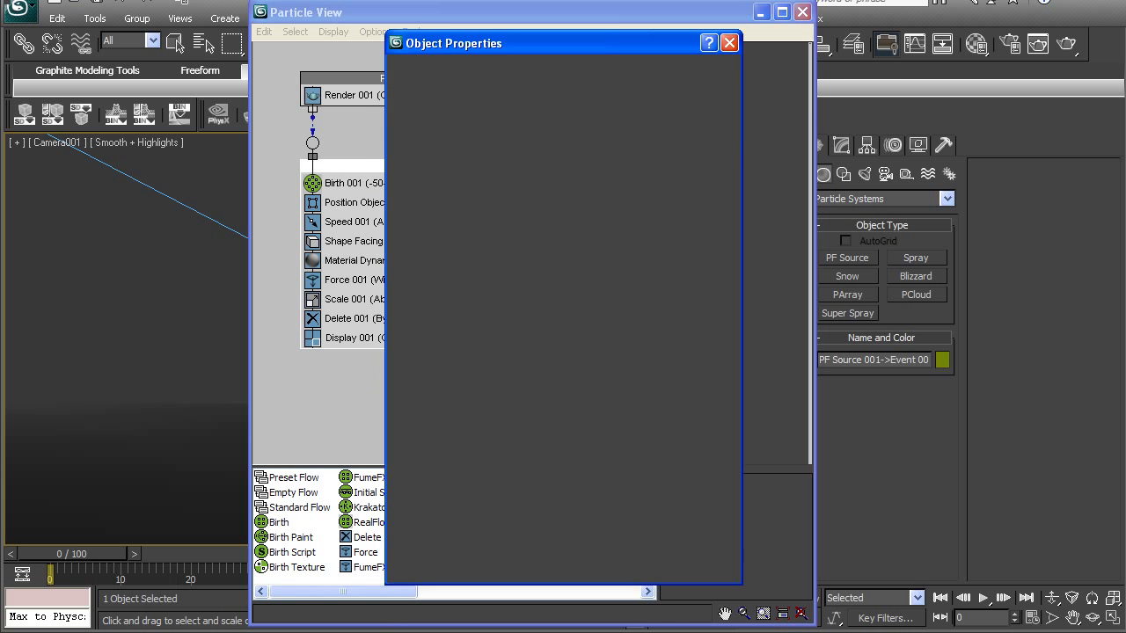
click(574, 364)
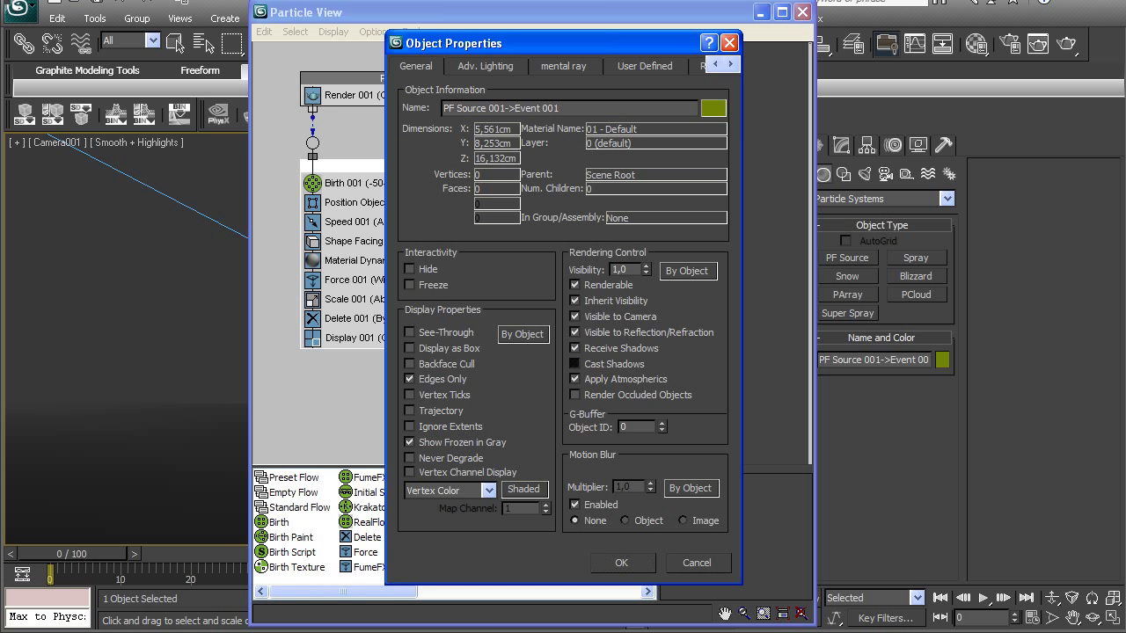
key(Return)
click(802, 12)
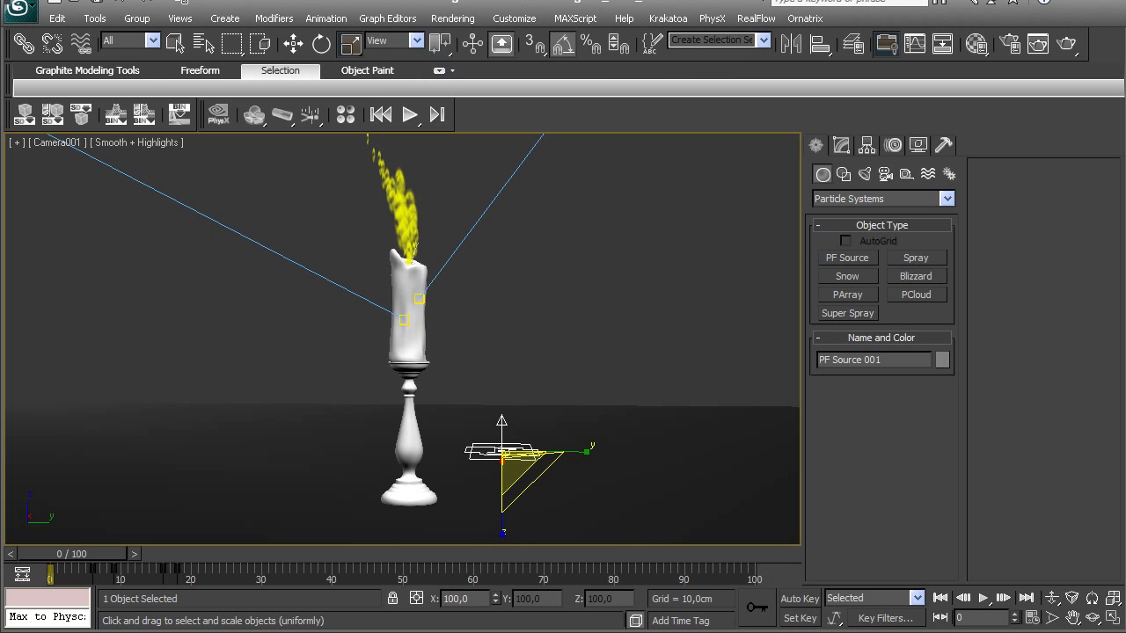
Step: Check the object properties of the candle and candlestick together, and clear the selection
click(406, 317)
ctrl+click(405, 406)
right_click(404, 406)
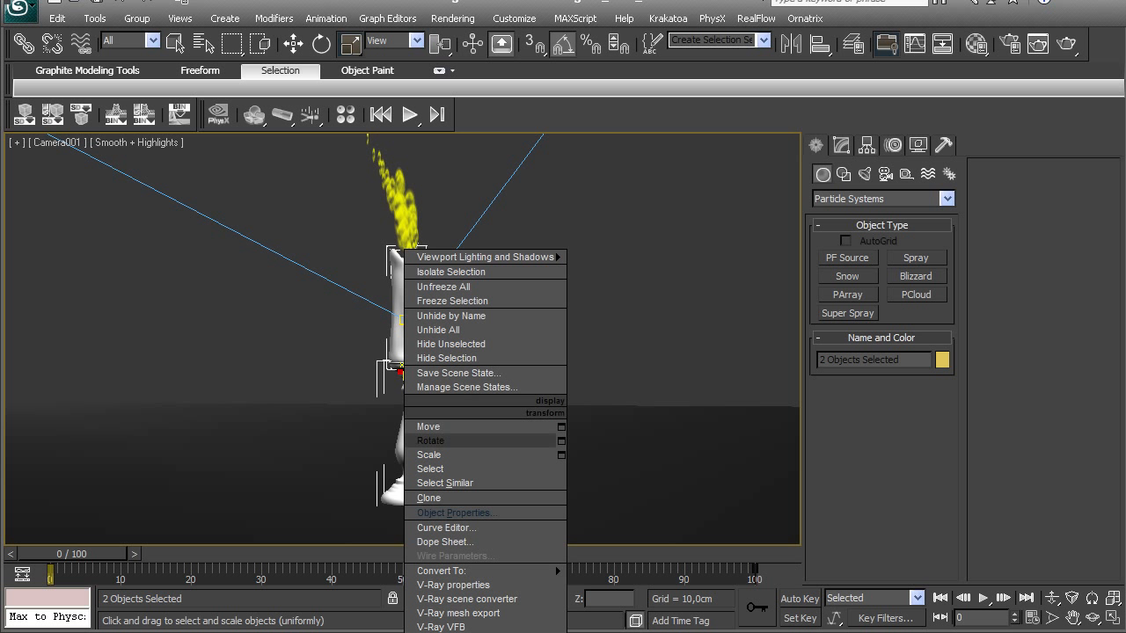
click(453, 512)
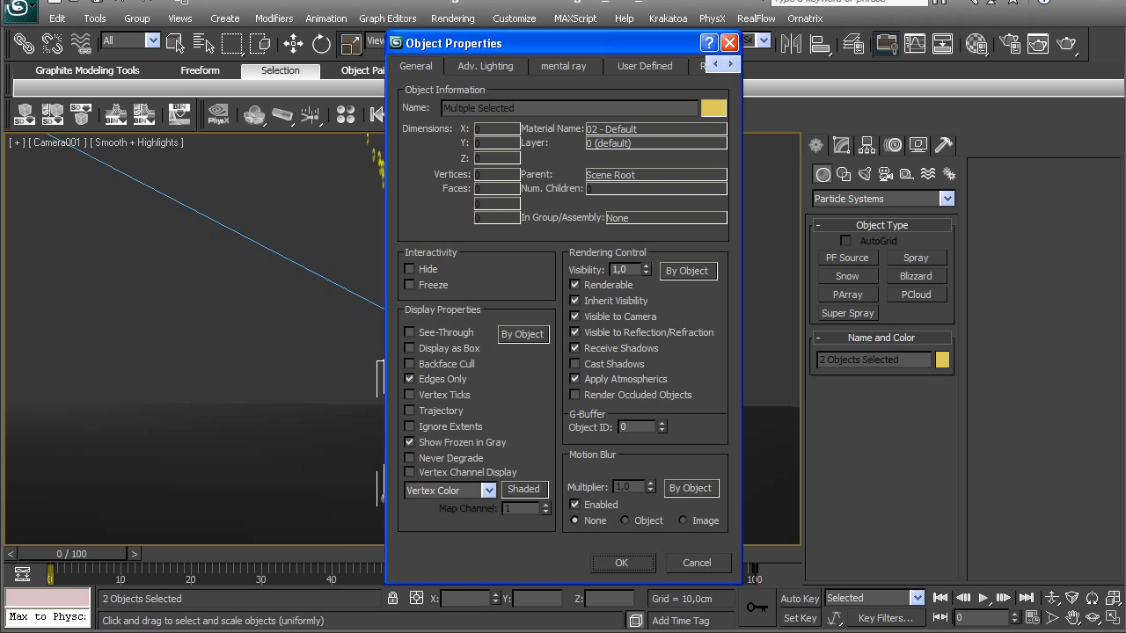
click(621, 563)
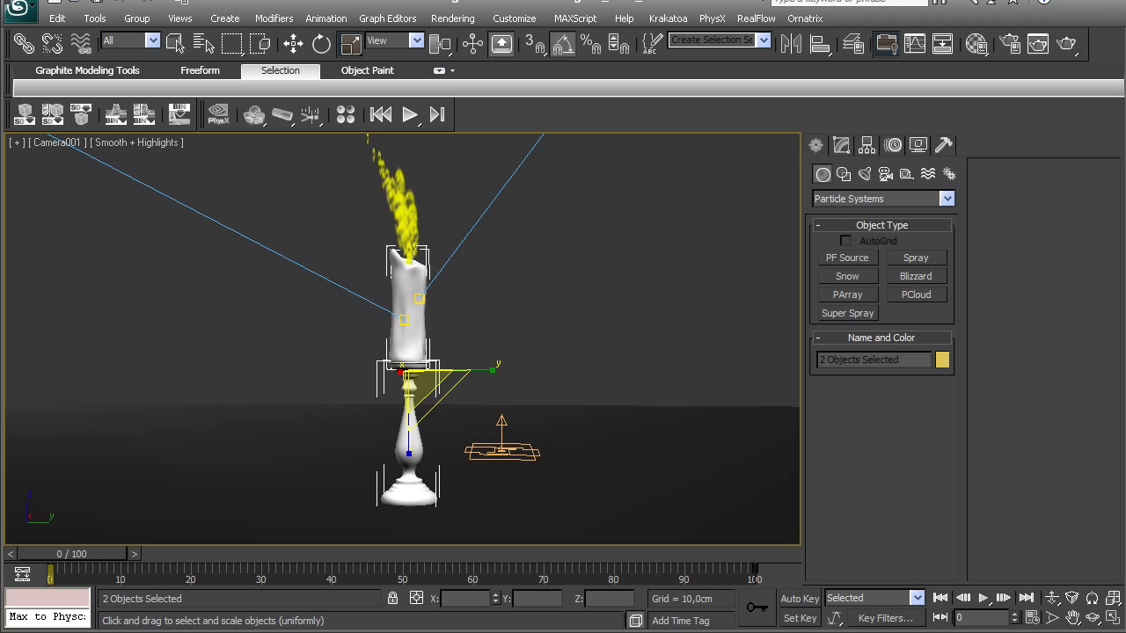
key(ctrl+d)
click(452, 18)
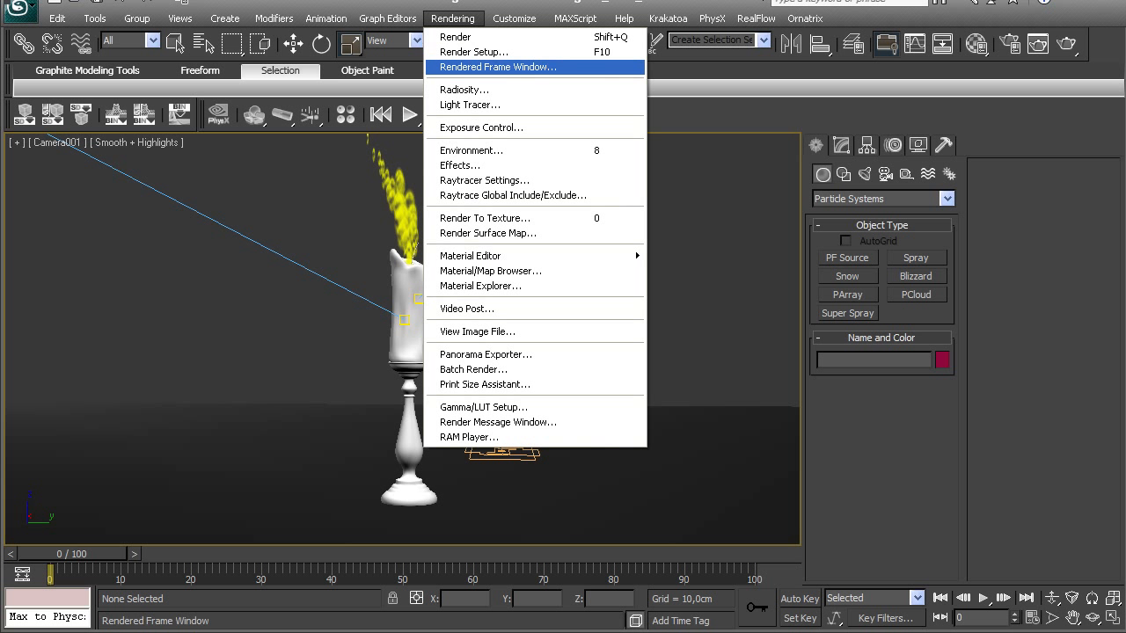
key(Escape)
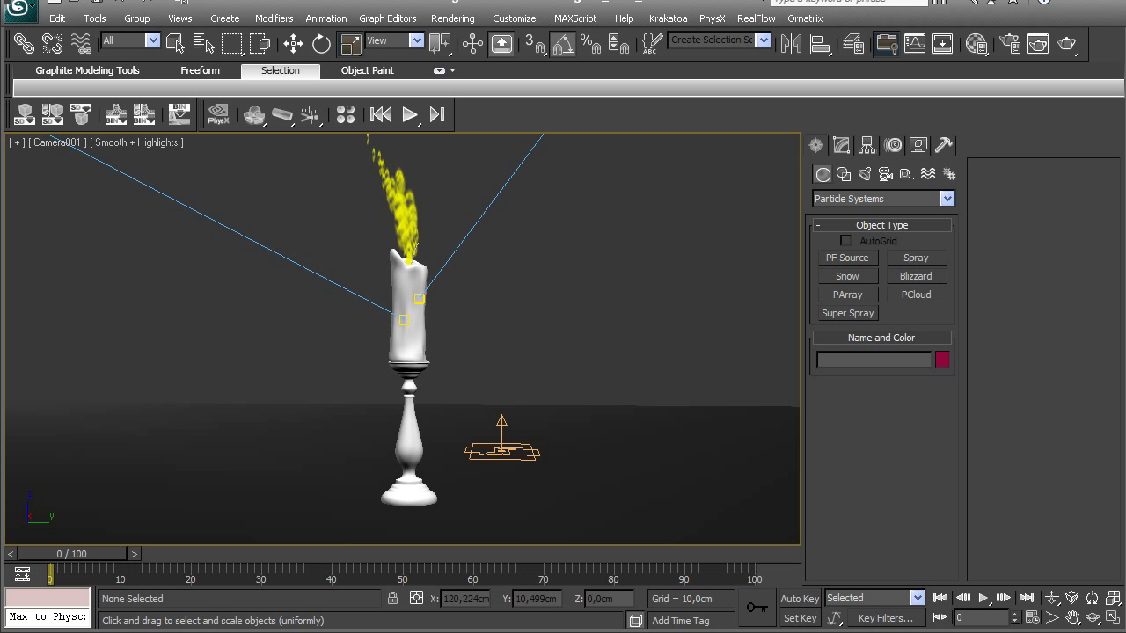
Step: Disable Visible to Camera in the object properties of the particle flow's Event 001 and close Particle View
key(6)
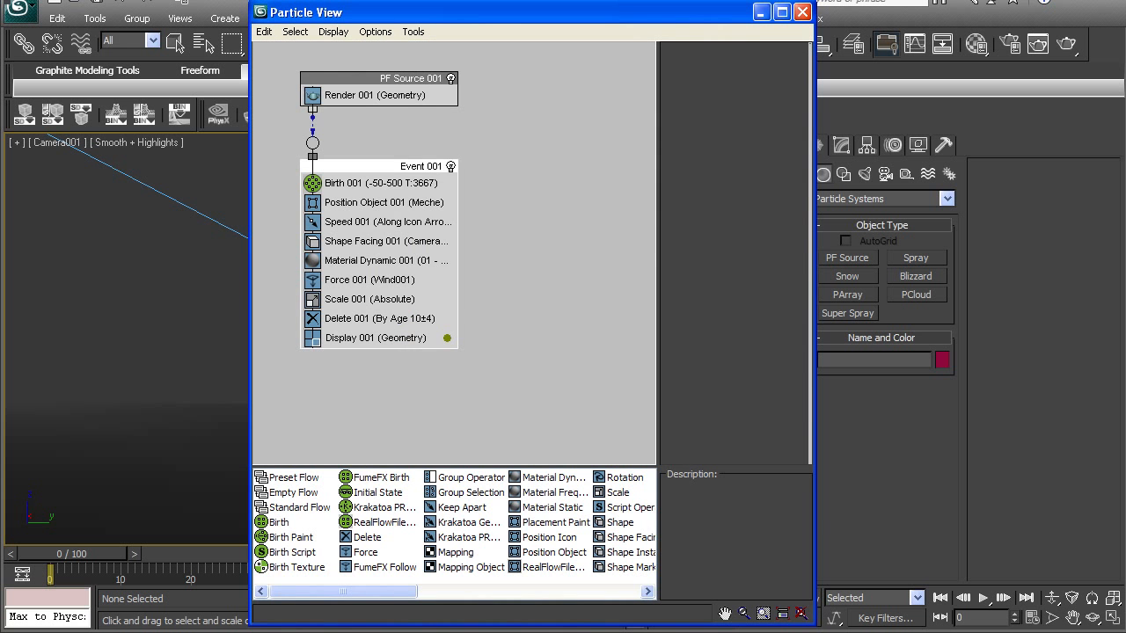
right_click(388, 165)
click(420, 370)
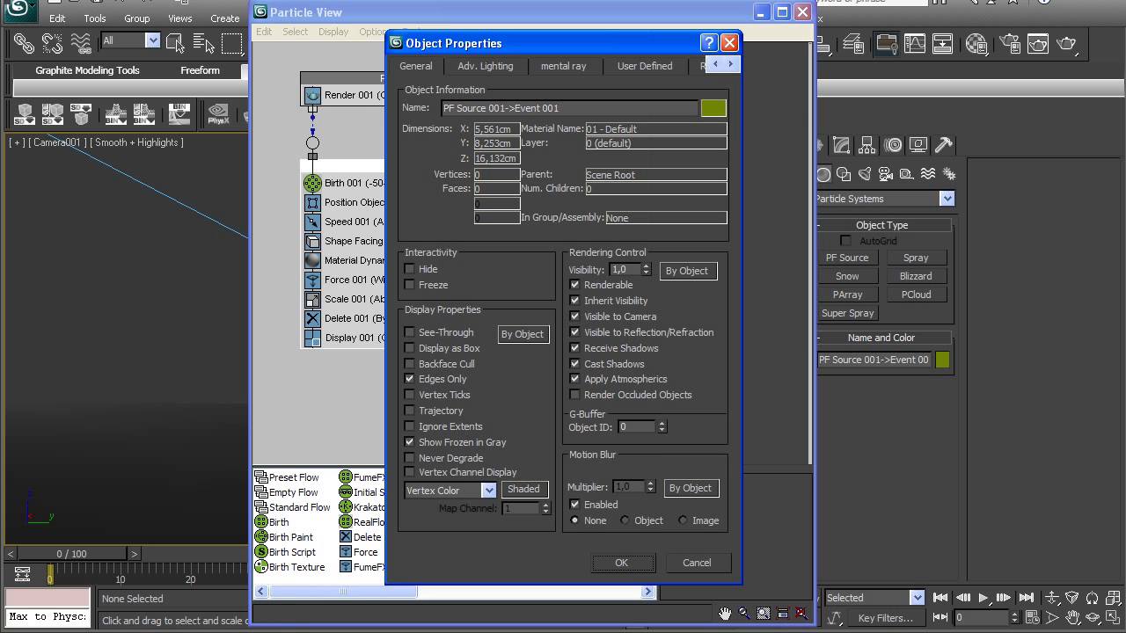
click(575, 316)
click(621, 562)
click(802, 11)
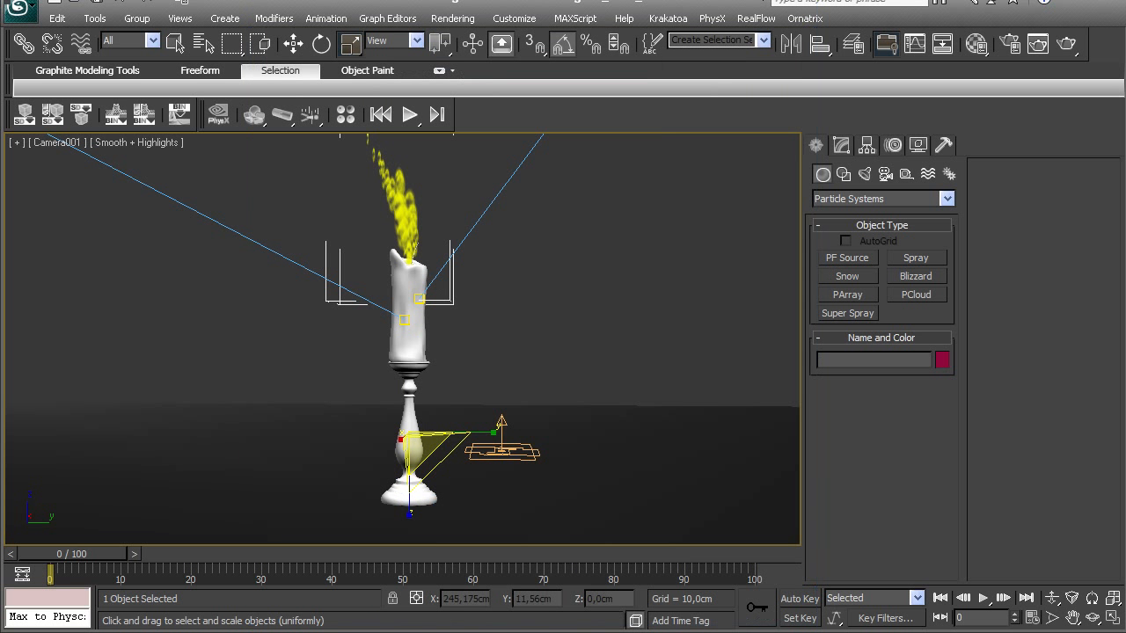
Step: Disable Visible to Camera in the object properties of the candle and candlestick together
click(408, 334)
ctrl+click(405, 439)
right_click(403, 440)
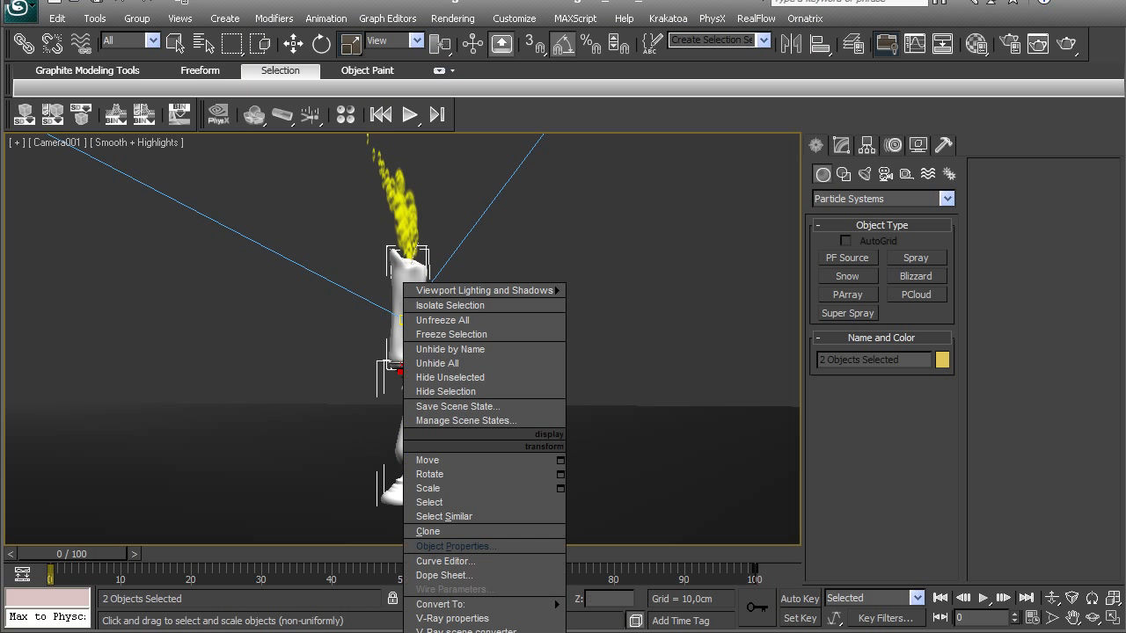
click(452, 546)
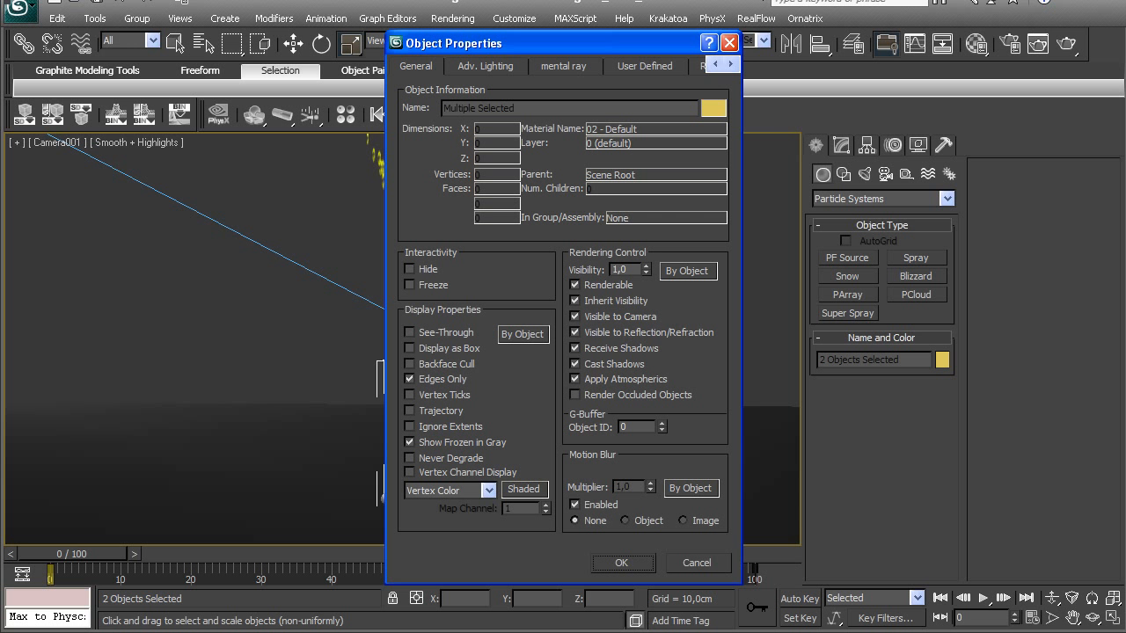
click(574, 315)
key(Return)
Step: Disable Visible to Camera for the wick (Meche), clear the selection and return to the Camera001 view
key(p)
middle_drag(416, 262, 402, 339)
scroll(401, 339, up, 6)
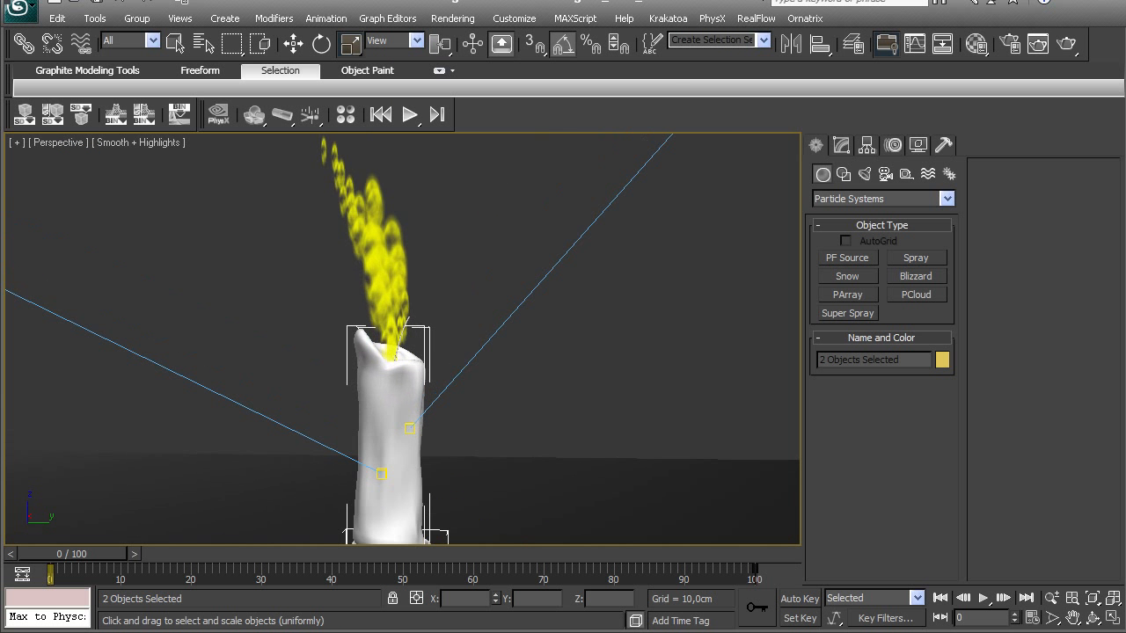
click(402, 339)
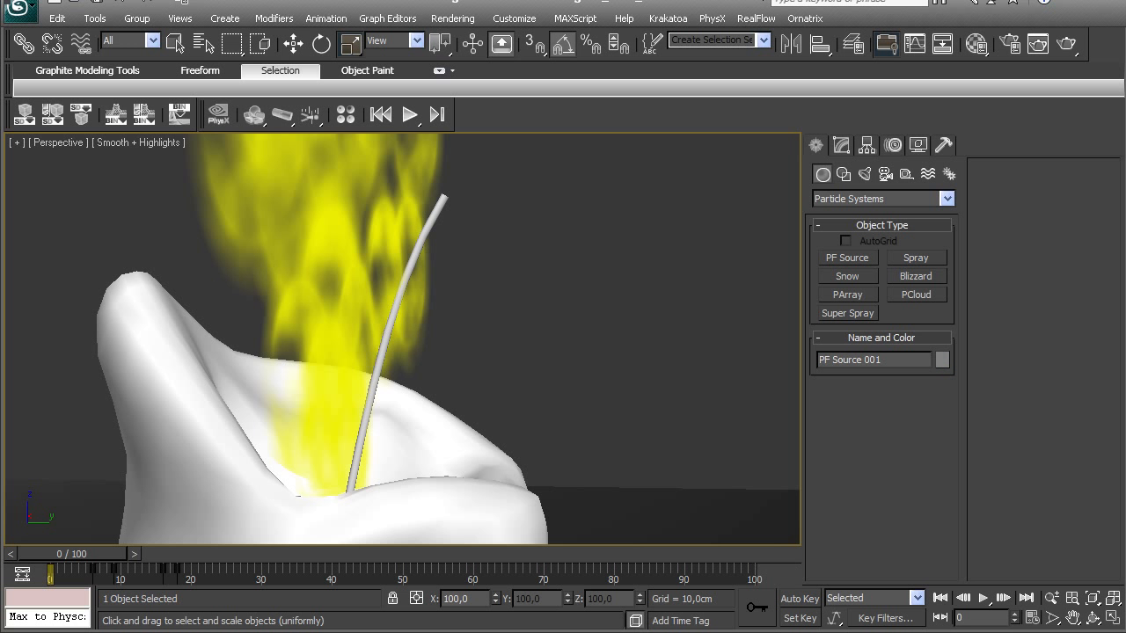
click(438, 213)
right_click(438, 212)
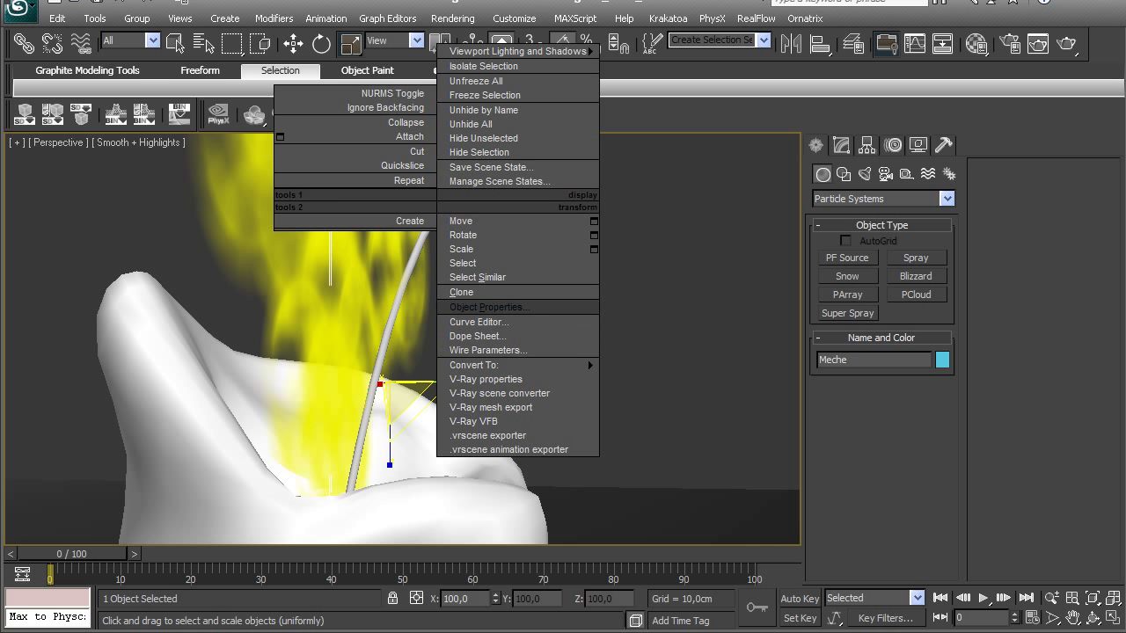
click(492, 307)
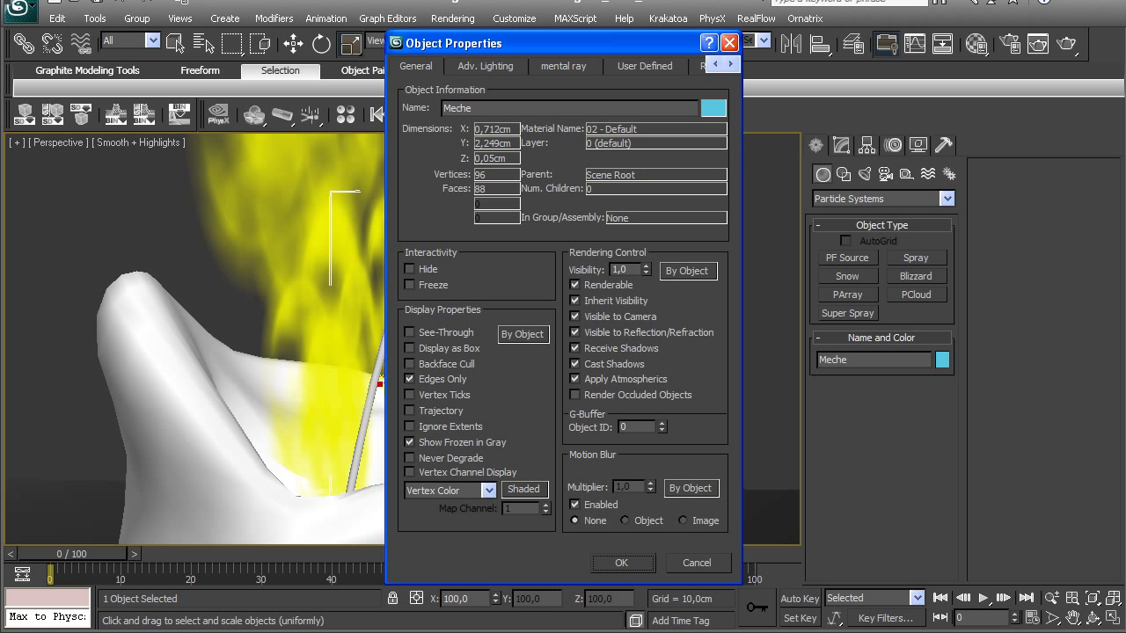
click(575, 316)
key(Return)
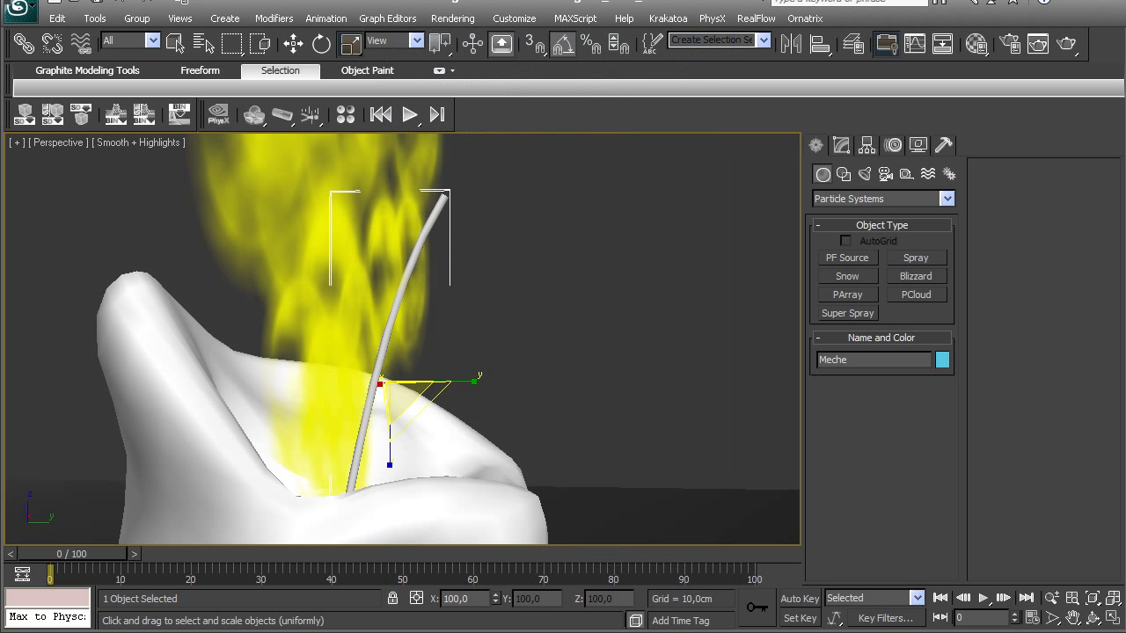
key(ctrl+d)
scroll(403, 339, down, 1)
key(c)
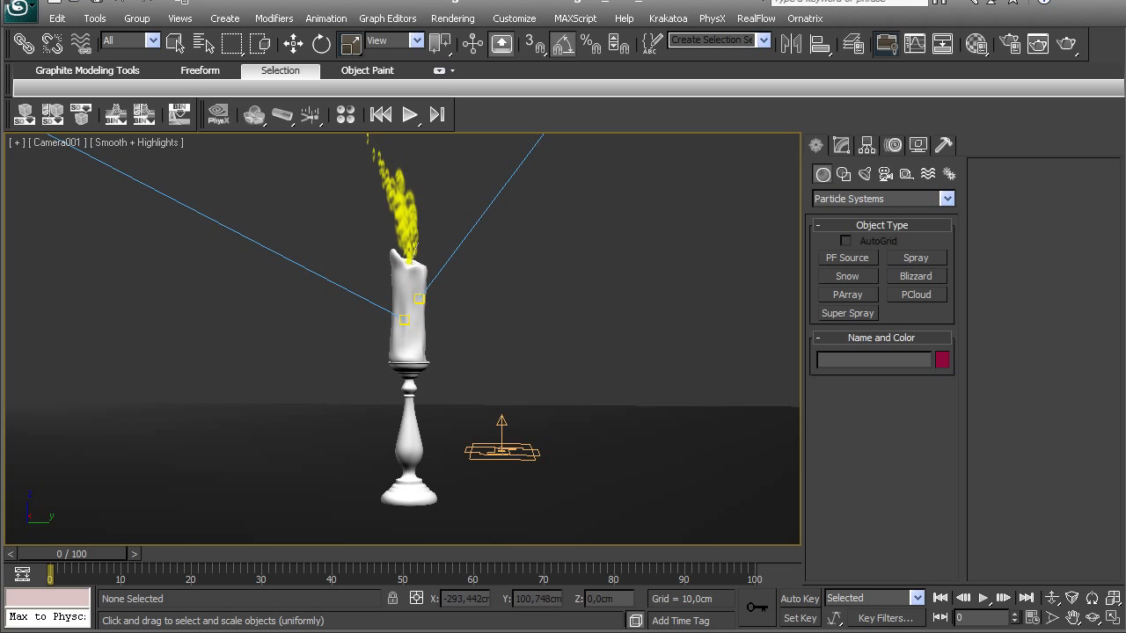
Step: Set the environment background color to light grey and close the environment settings
click(452, 17)
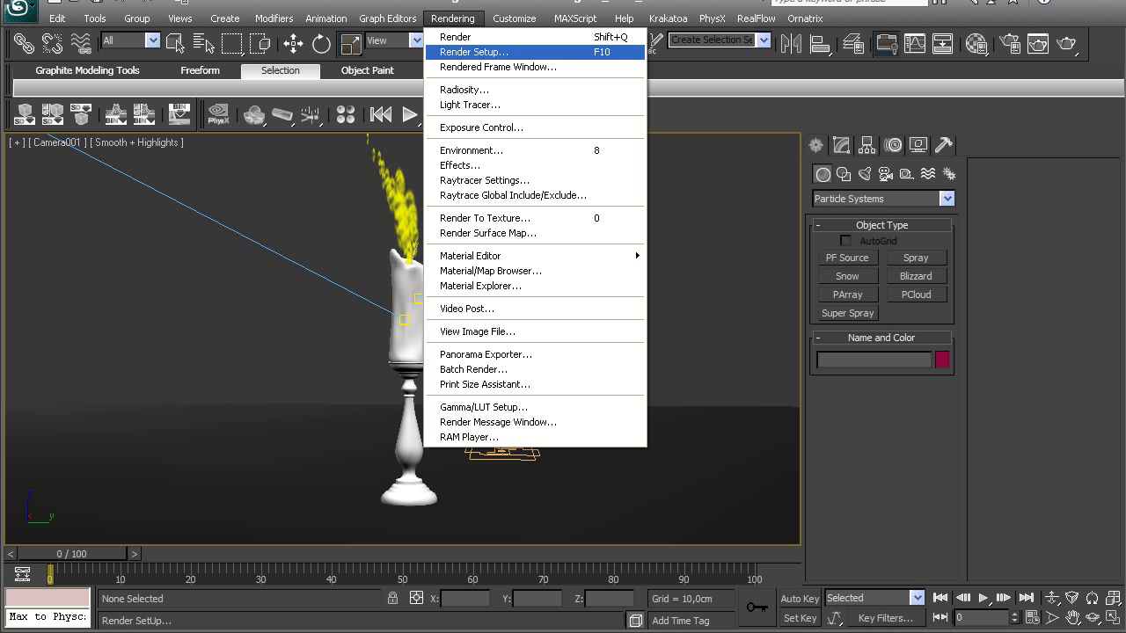
key(Escape)
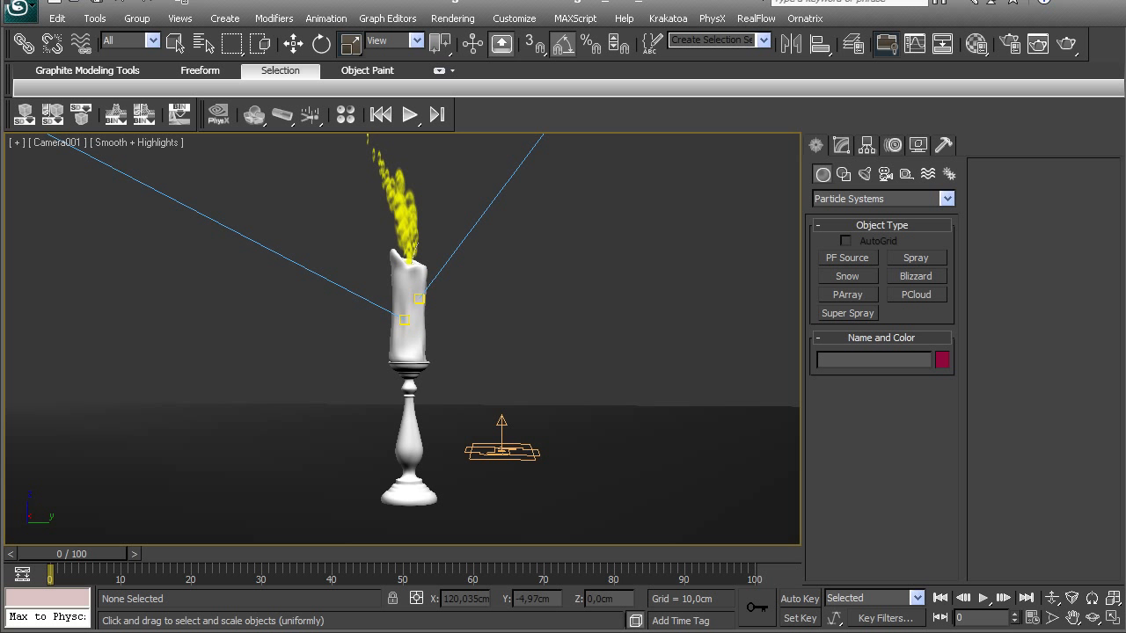
key(8)
click(435, 221)
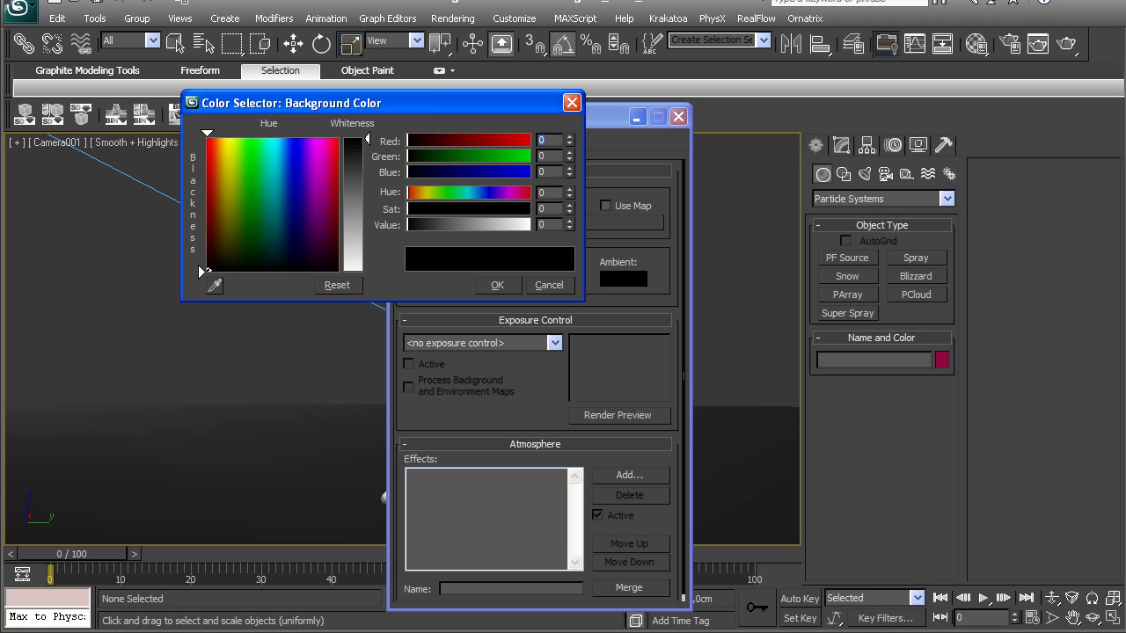
drag(407, 224, 483, 224)
click(497, 285)
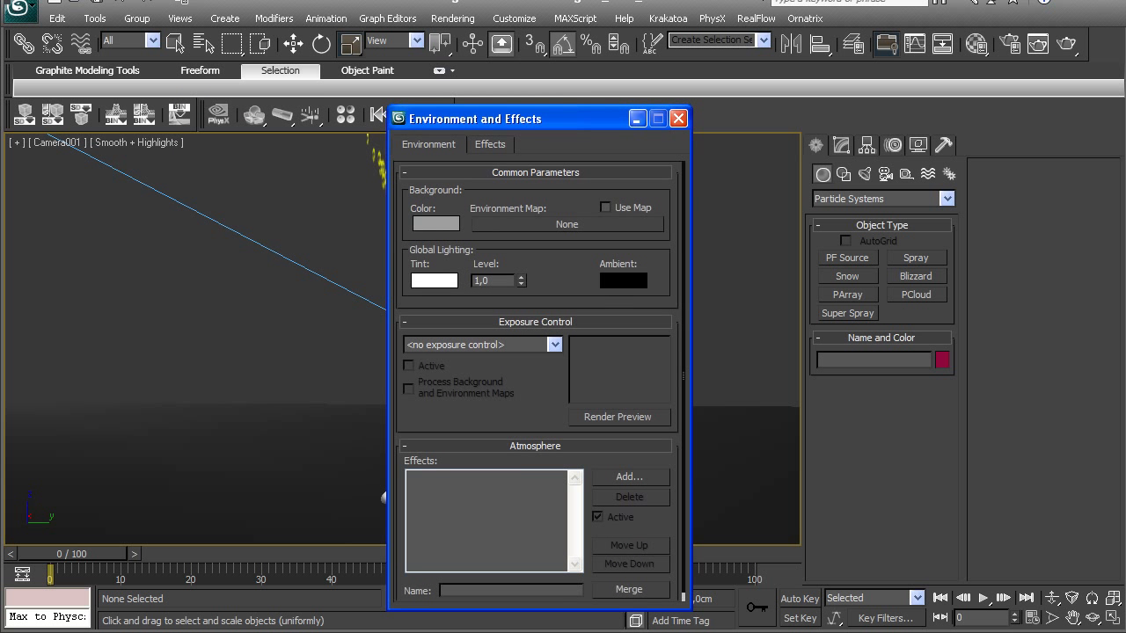
click(678, 118)
Step: Turn off Save File in the render setup and run a test render from Camera001
click(453, 18)
click(473, 52)
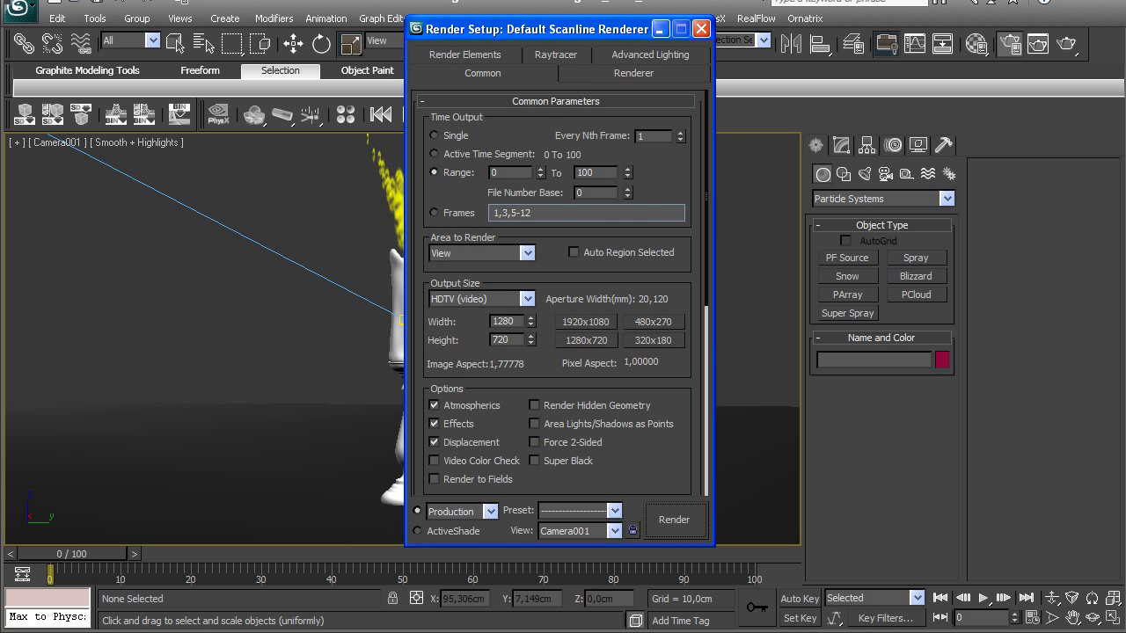
scroll(556, 290, down, 5)
click(434, 328)
click(674, 519)
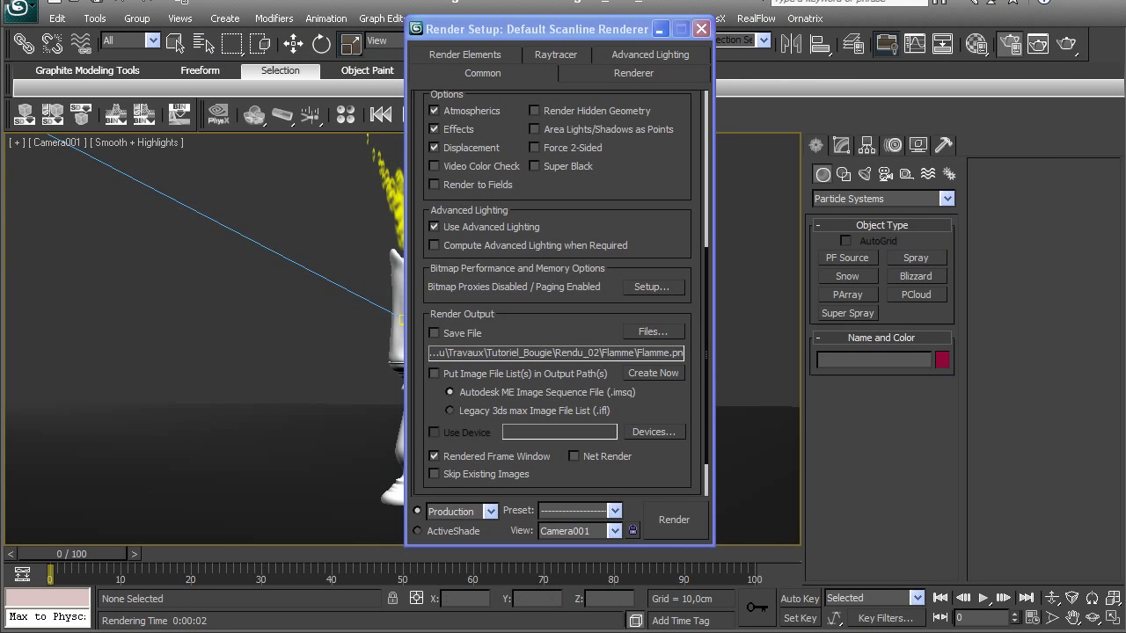
Step: Choose a new render output location by creating a folder named Ombres inside Rendu_02
drag(533, 29, 718, 53)
scroll(741, 317, up, 5)
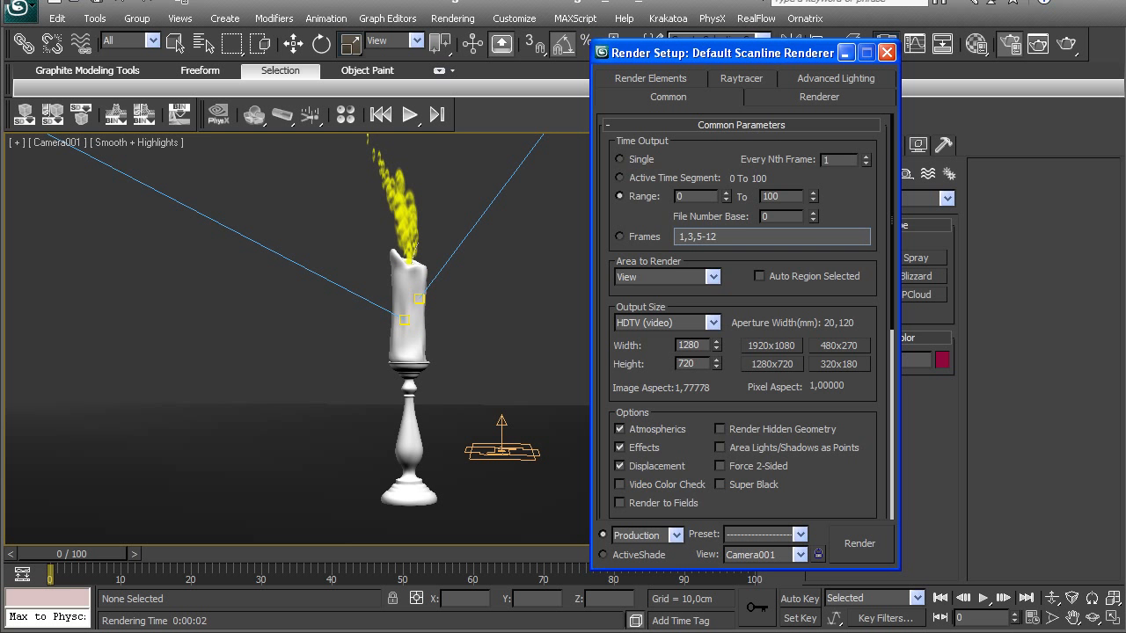
scroll(741, 316, down, 5)
click(838, 297)
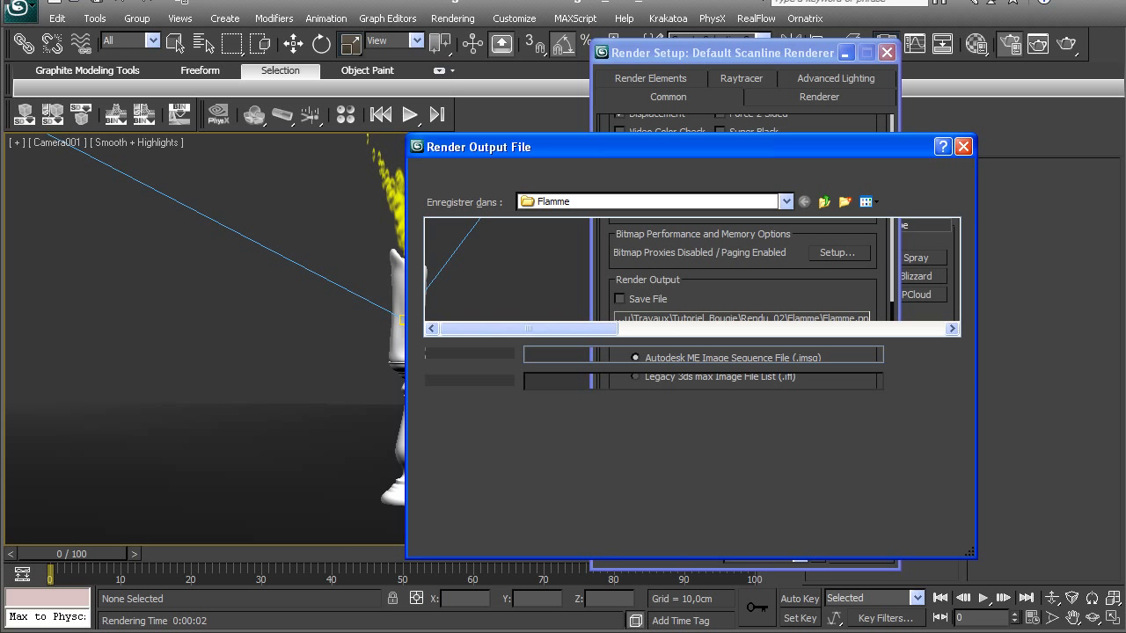
click(824, 201)
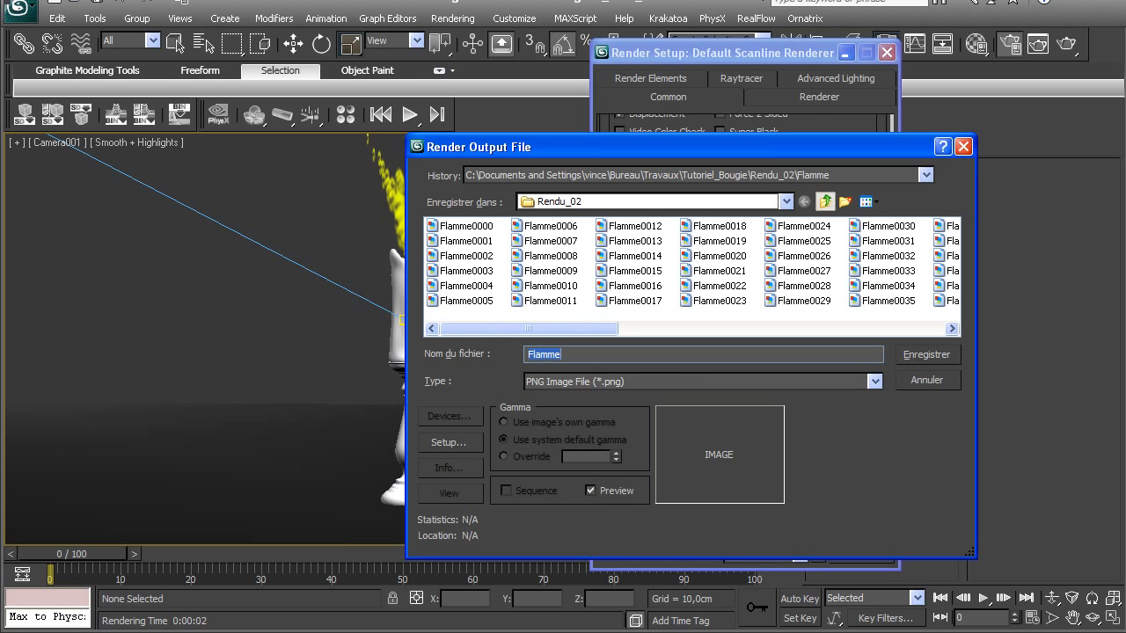
right_click(540, 284)
mouse_move(616, 405)
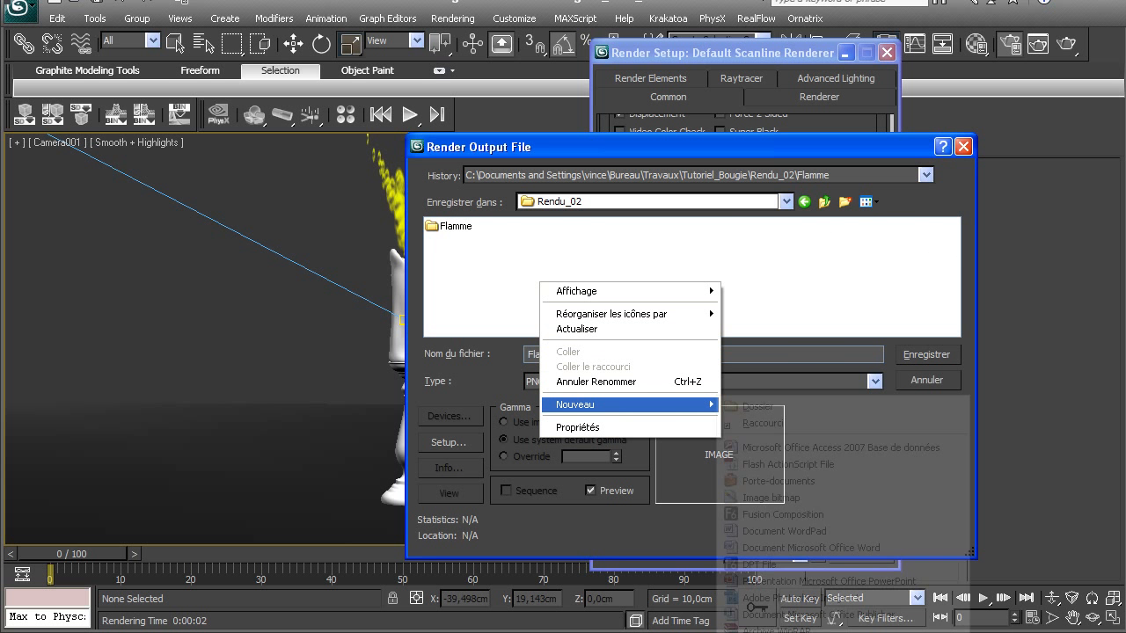
click(730, 406)
text(Ombres)
key(Return)
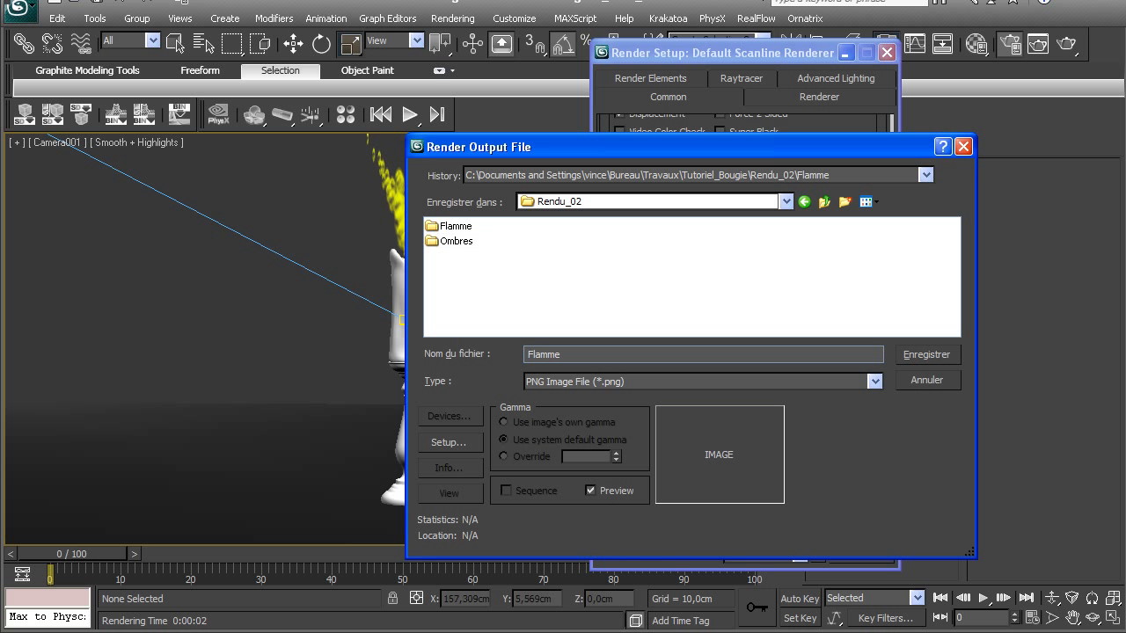
Step: Set the render output to a PNG file named Ombres inside the Ombres folder
key(Return)
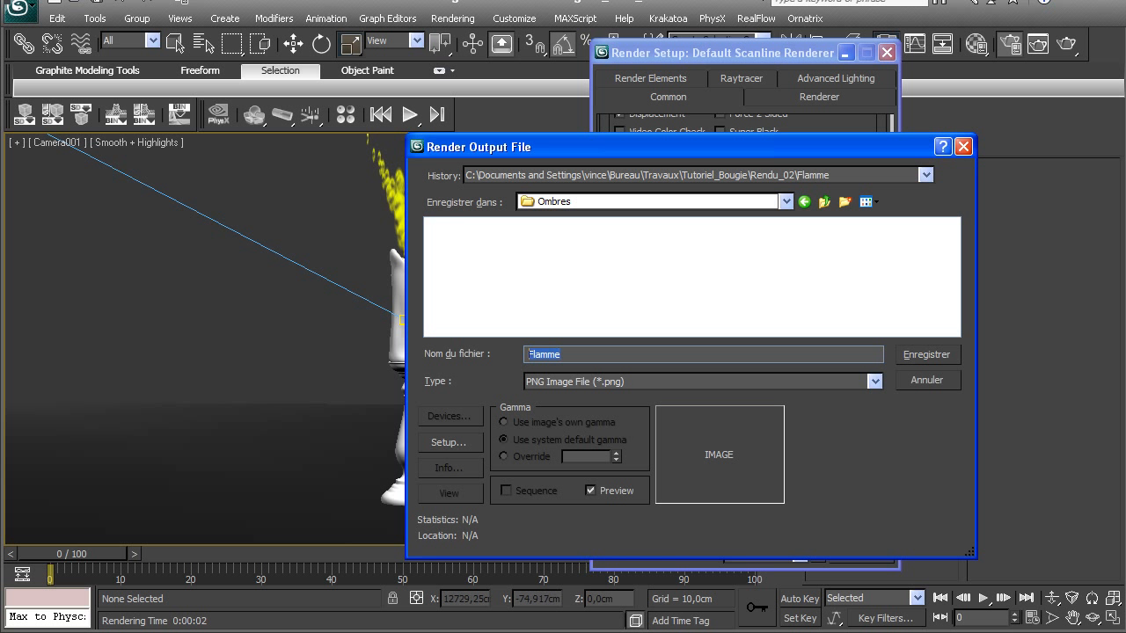
text(Ombres)
key(Return)
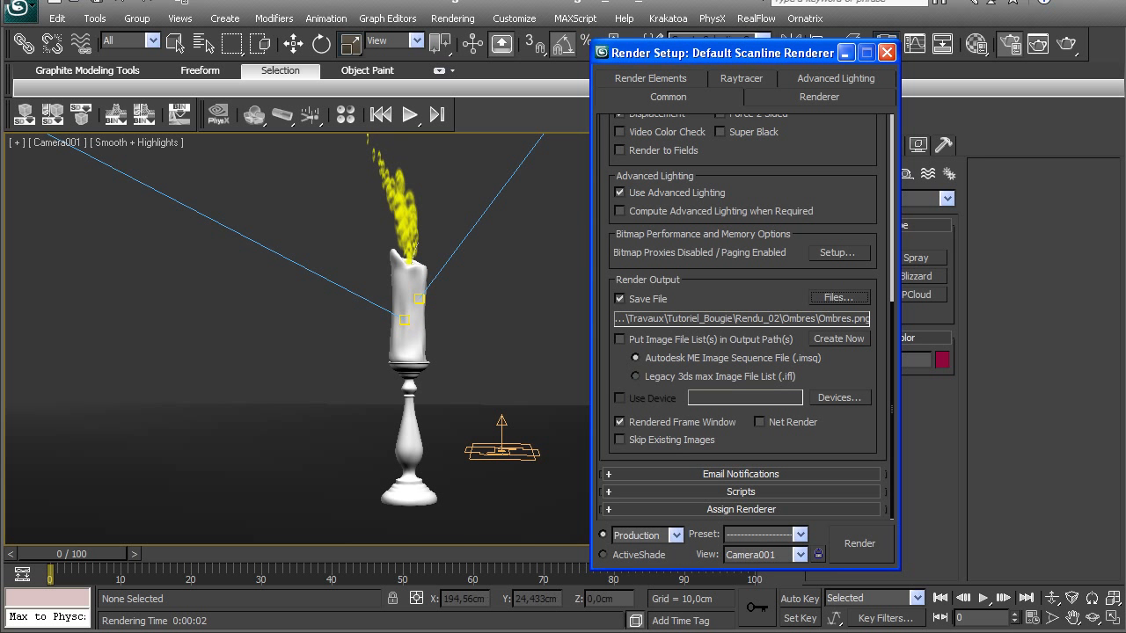
Step: Set the environment background color back to black and close the environment settings
key(8)
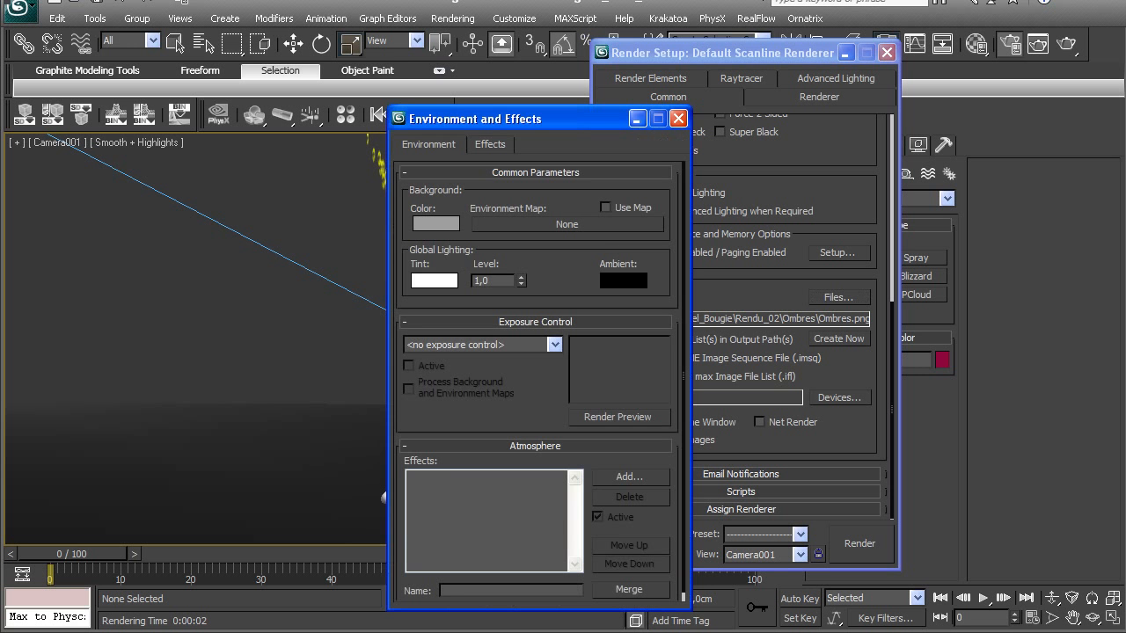
click(435, 223)
click(353, 139)
click(498, 285)
key(8)
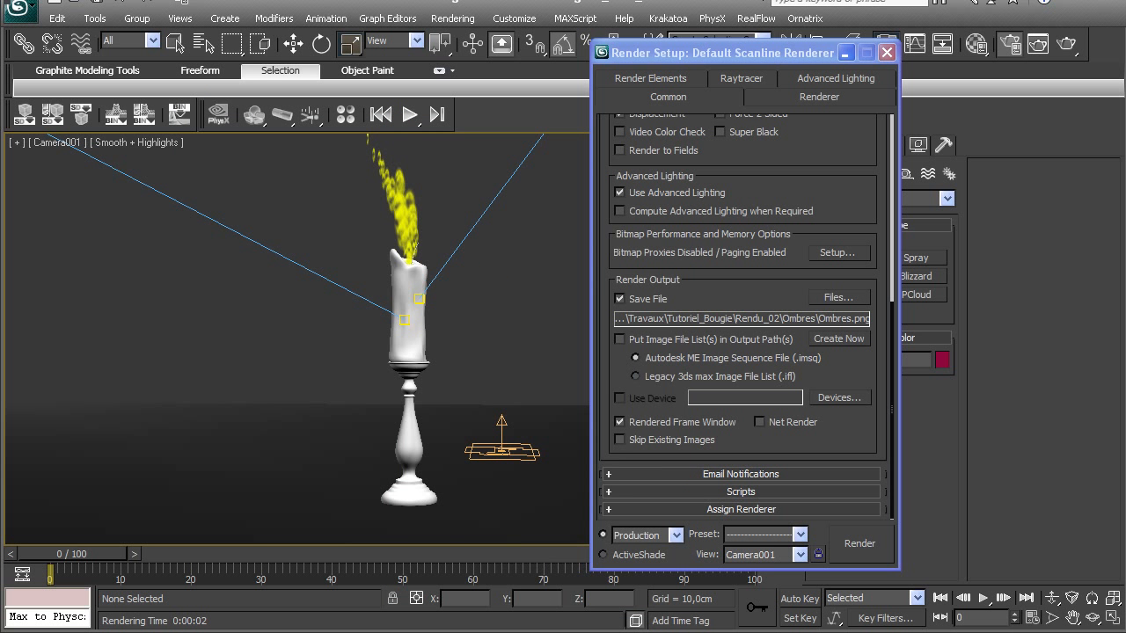
Step: Render the Ombres sequence from Camera001, inspect its alpha channel and close the rendered frame window
click(858, 543)
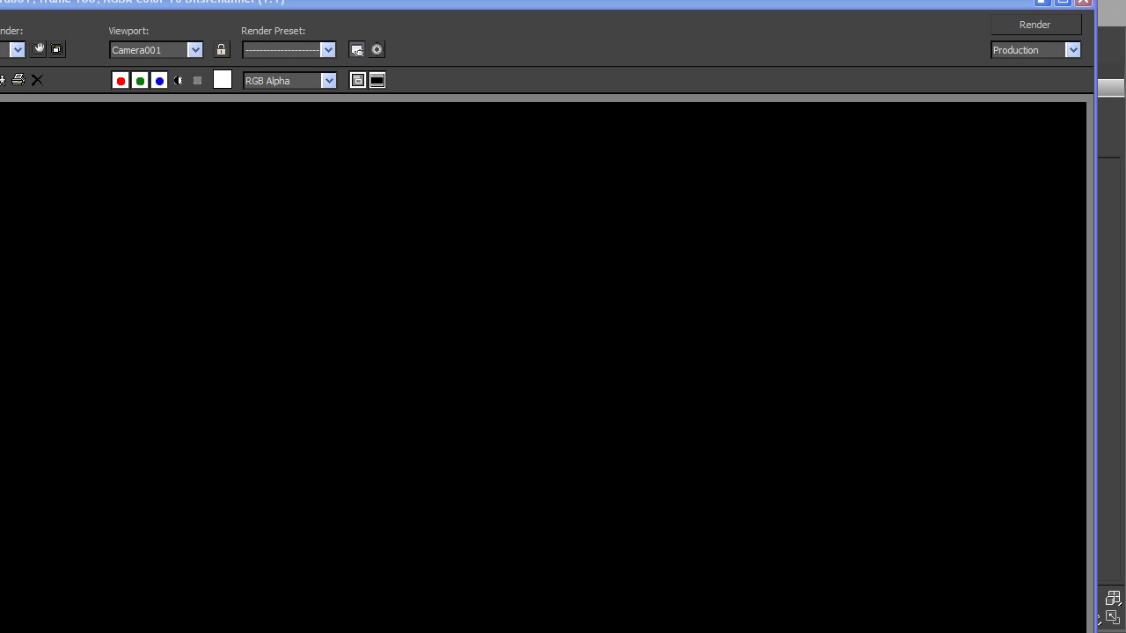
click(178, 80)
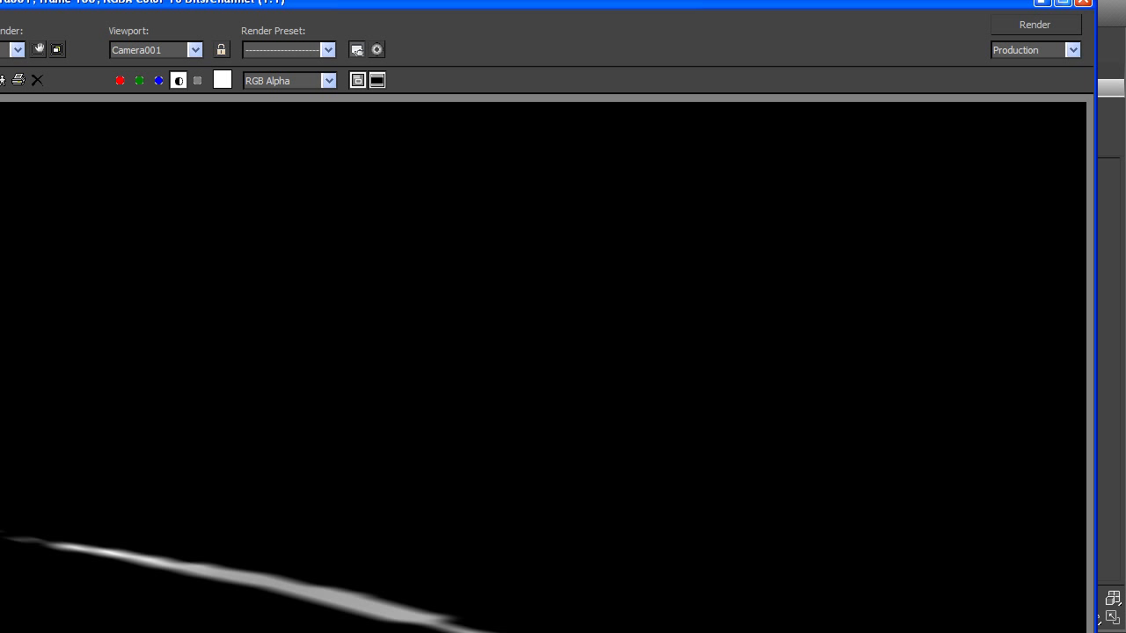
click(1082, 2)
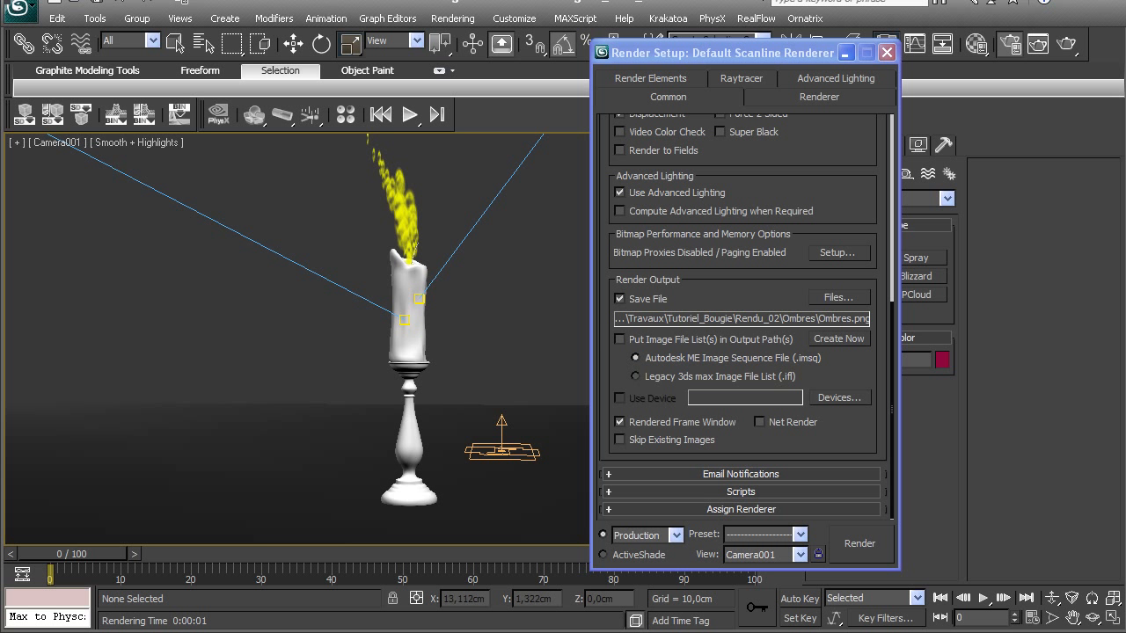
drag(740, 273, 740, 273)
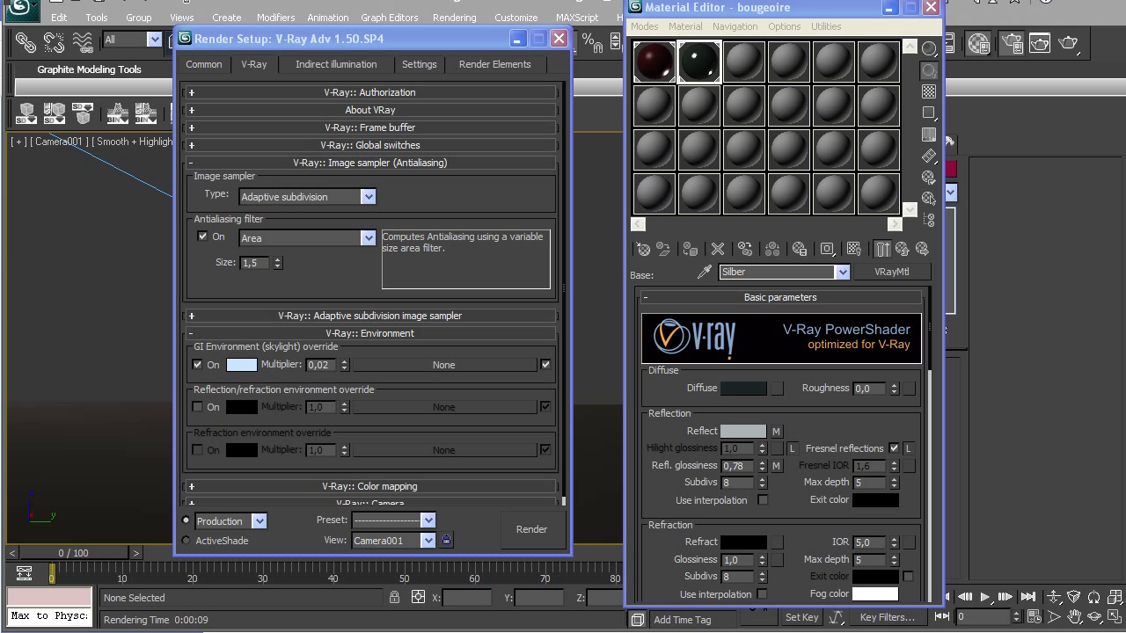
Step: Move the V-Ray render setup aside and check the diffuse color of the wax material
drag(370, 38, 400, 43)
click(655, 62)
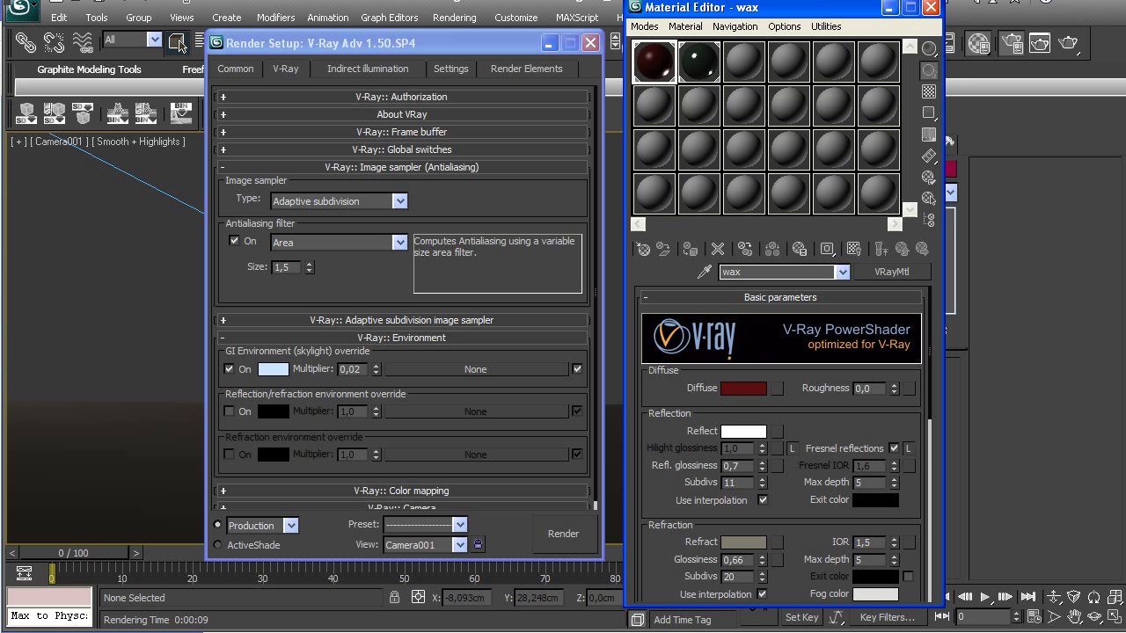
click(743, 388)
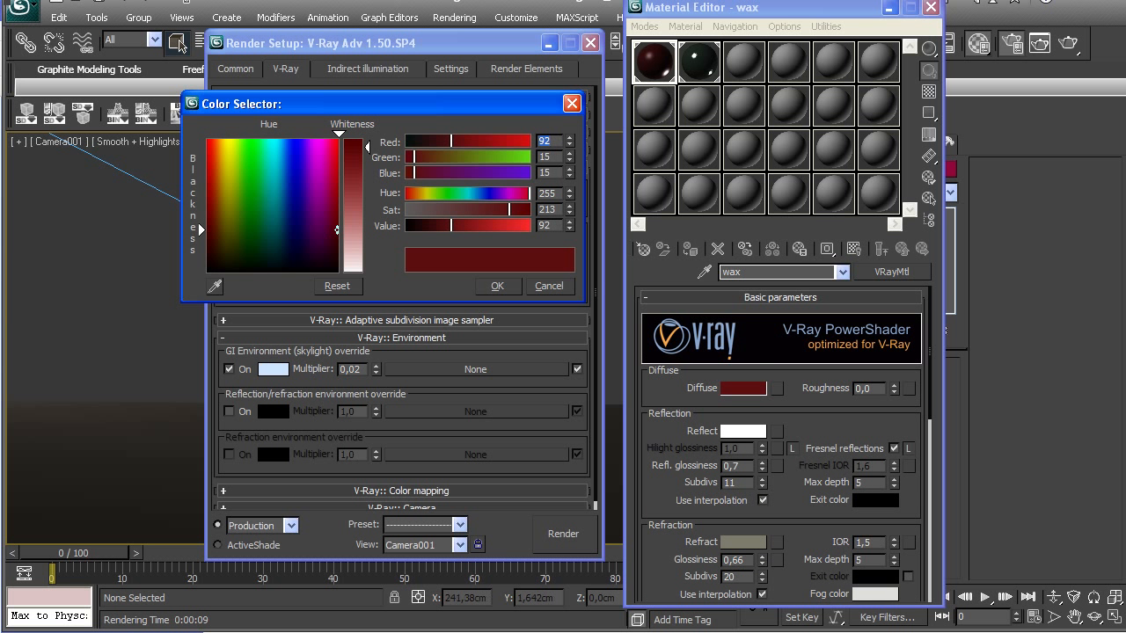
click(497, 286)
Step: Examine the wax material's reflection color and its reflection, refraction and translucency settings
scroll(781, 444, down, 2)
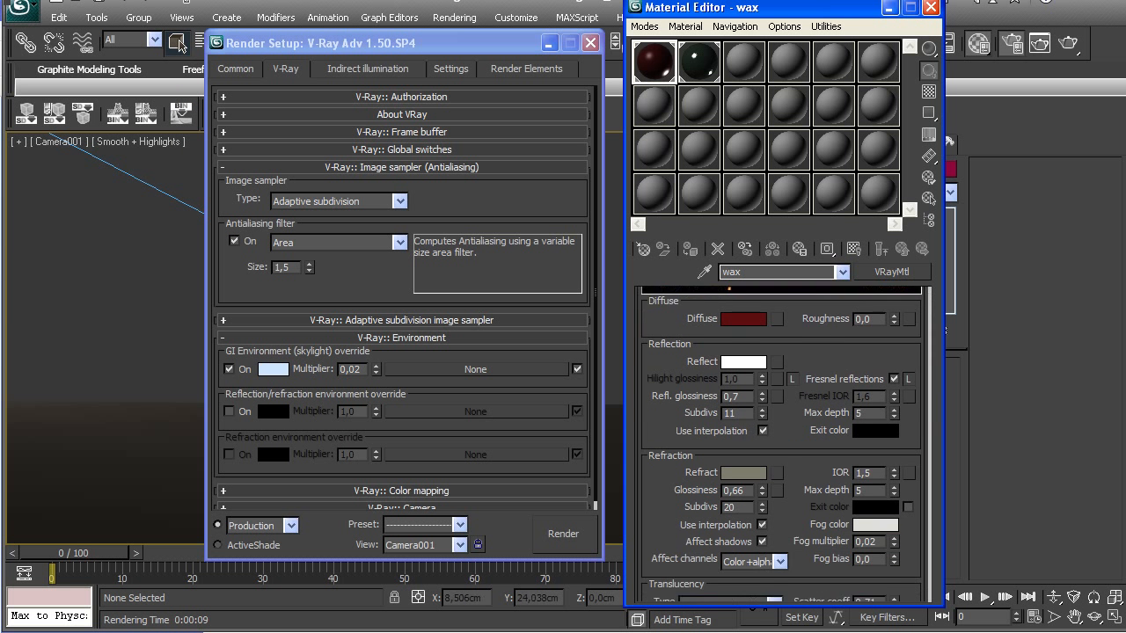
scroll(781, 444, down, 1)
click(744, 337)
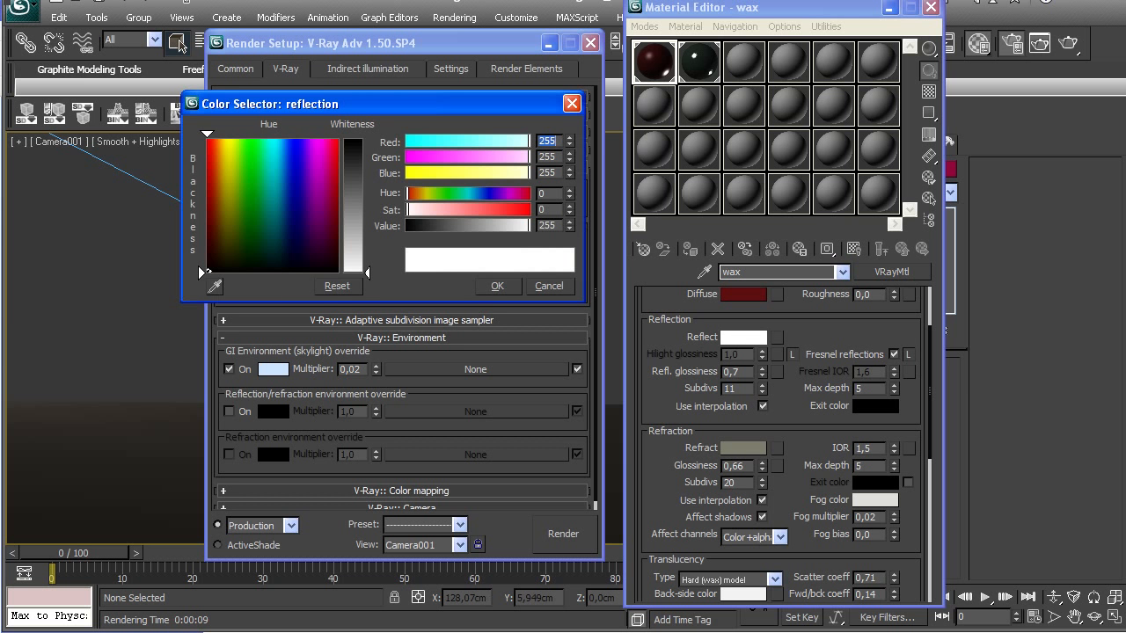
key(Return)
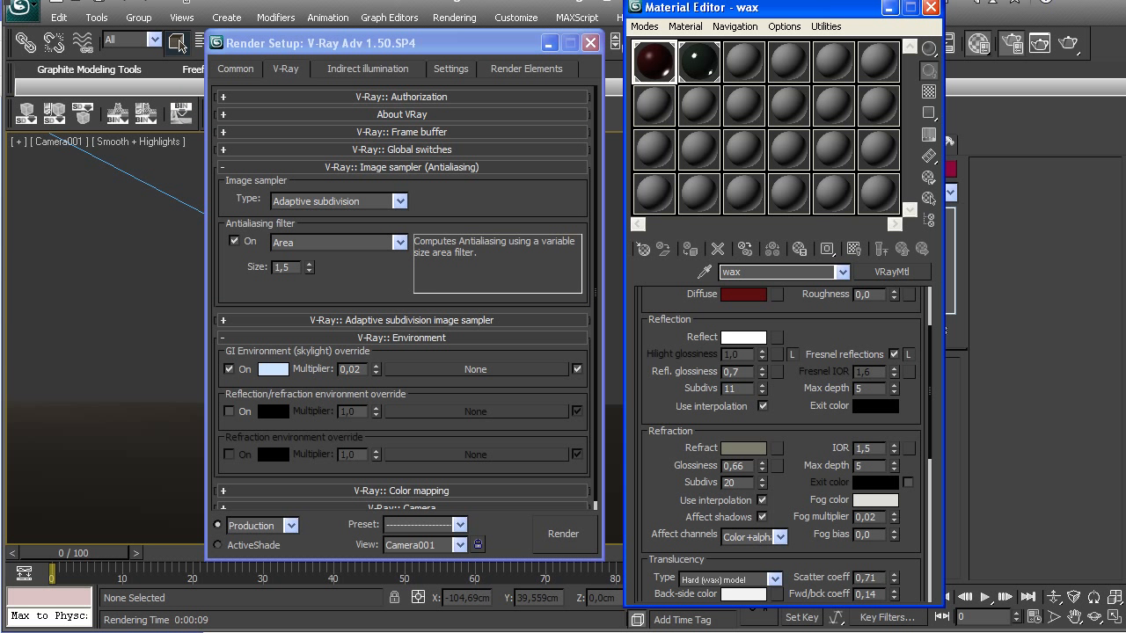
scroll(781, 444, up, 2)
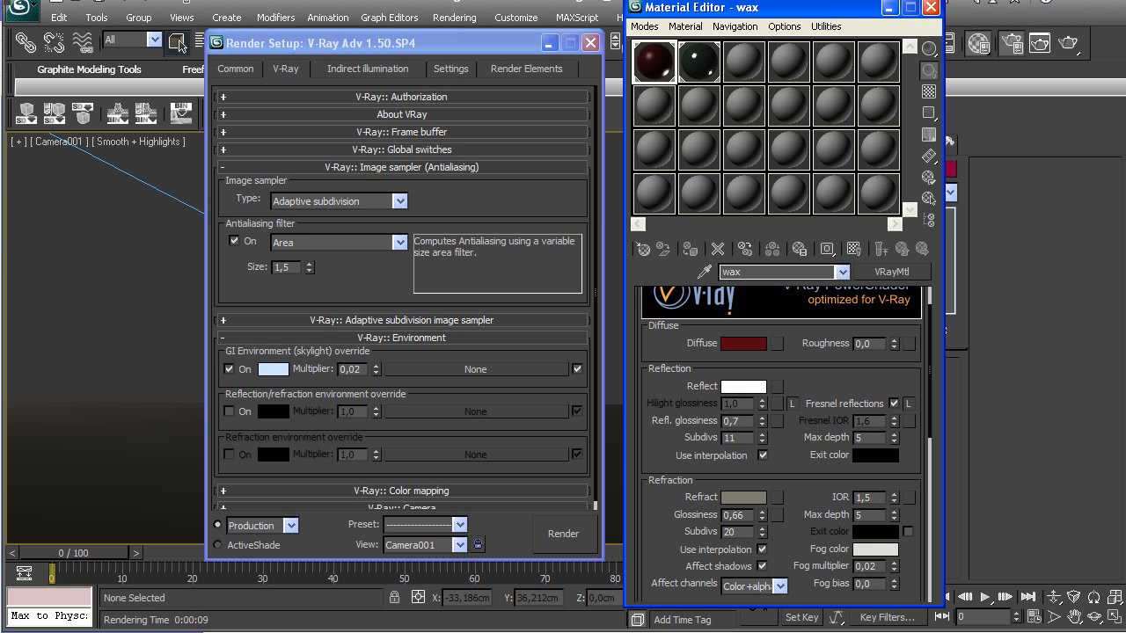
scroll(781, 444, down, 2)
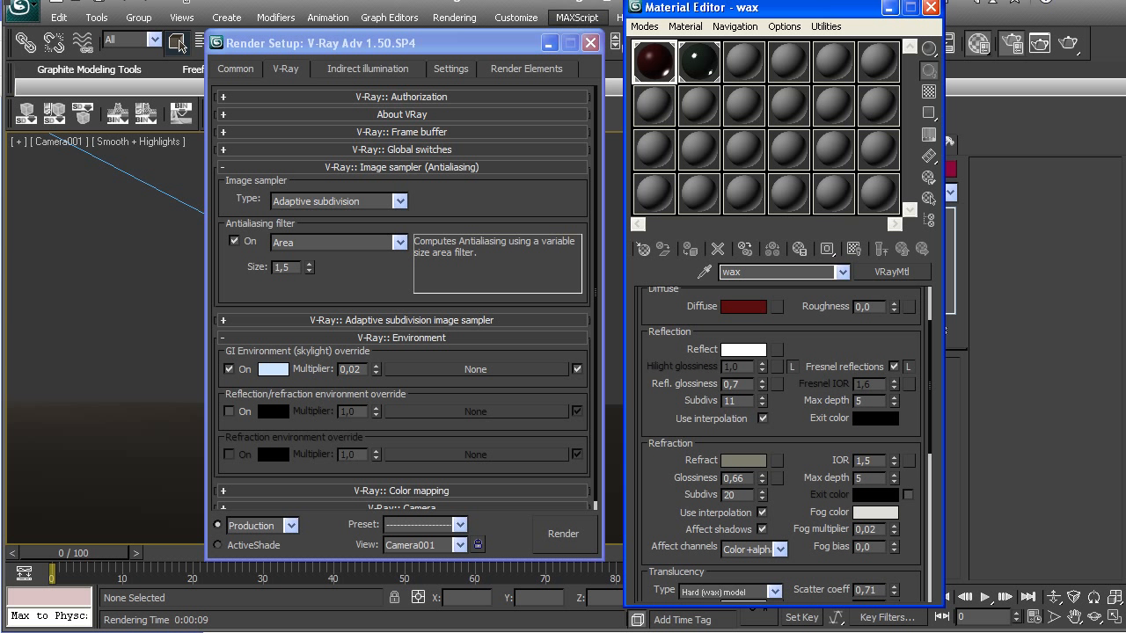
scroll(781, 444, down, 2)
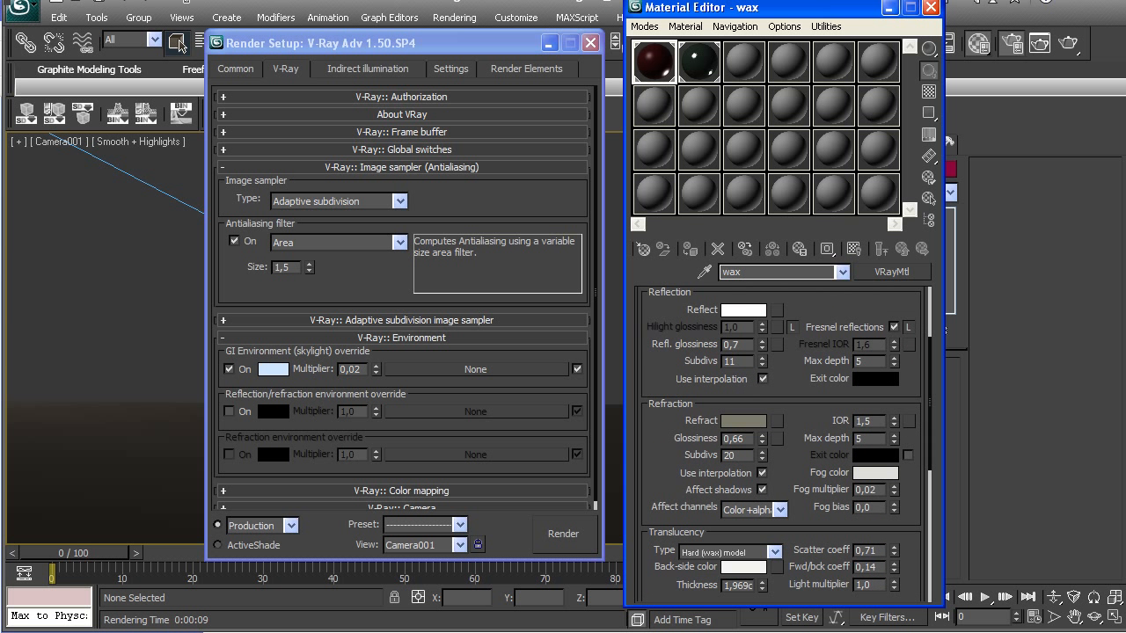
Step: Check the wax material's refraction color and review its refraction, translucency and BRDF settings
scroll(781, 444, down, 3)
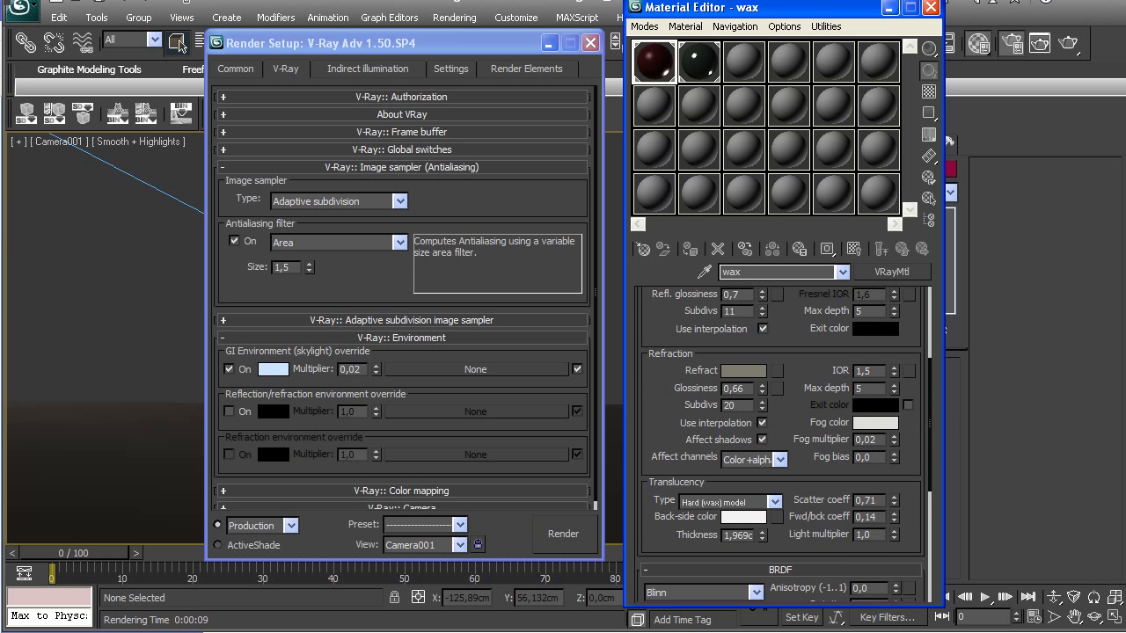
click(743, 370)
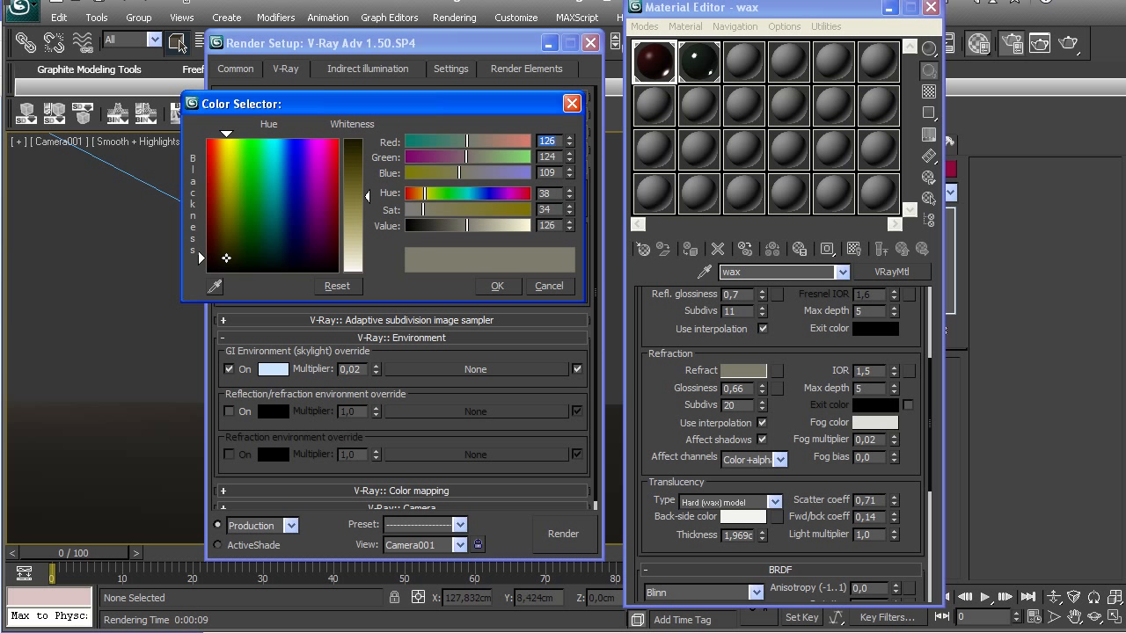
key(Escape)
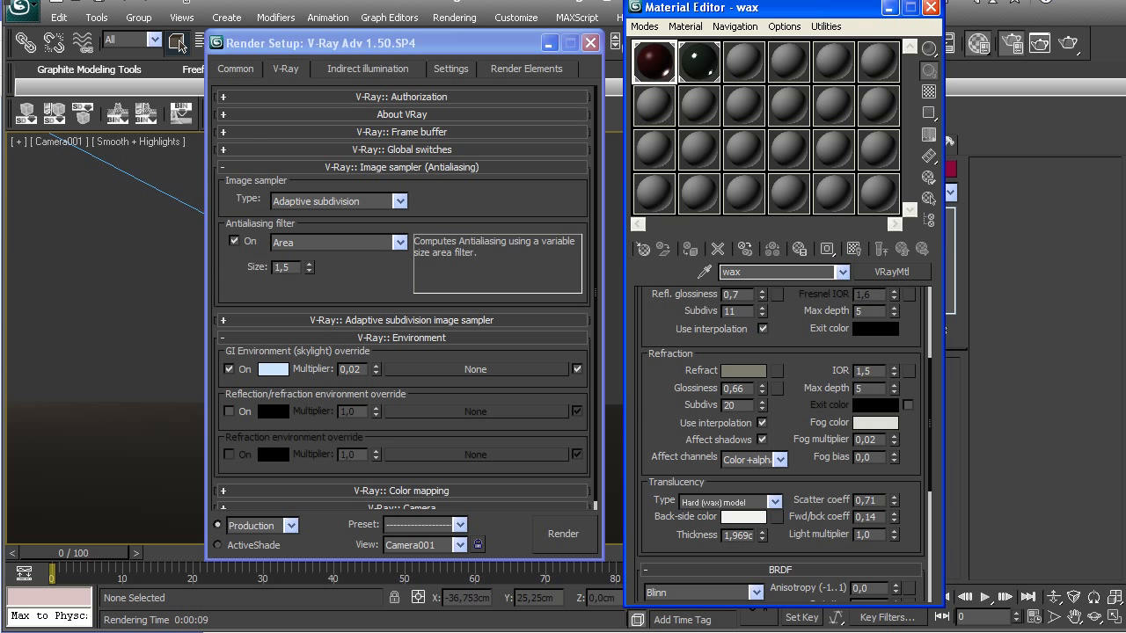
scroll(780, 439, down, 5)
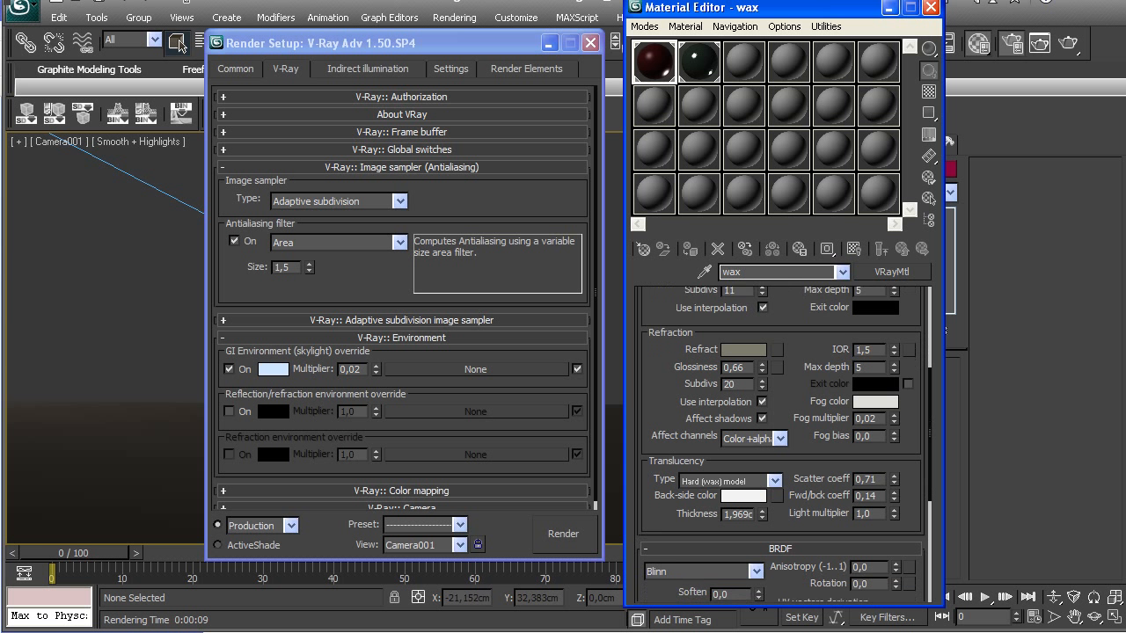
scroll(780, 445, down, 1)
scroll(780, 444, up, 4)
Step: Inspect the enlarged preview and the diffuse, reflection and refraction settings of the bougeoire material's Silber base, closing the preview when finished
click(700, 62)
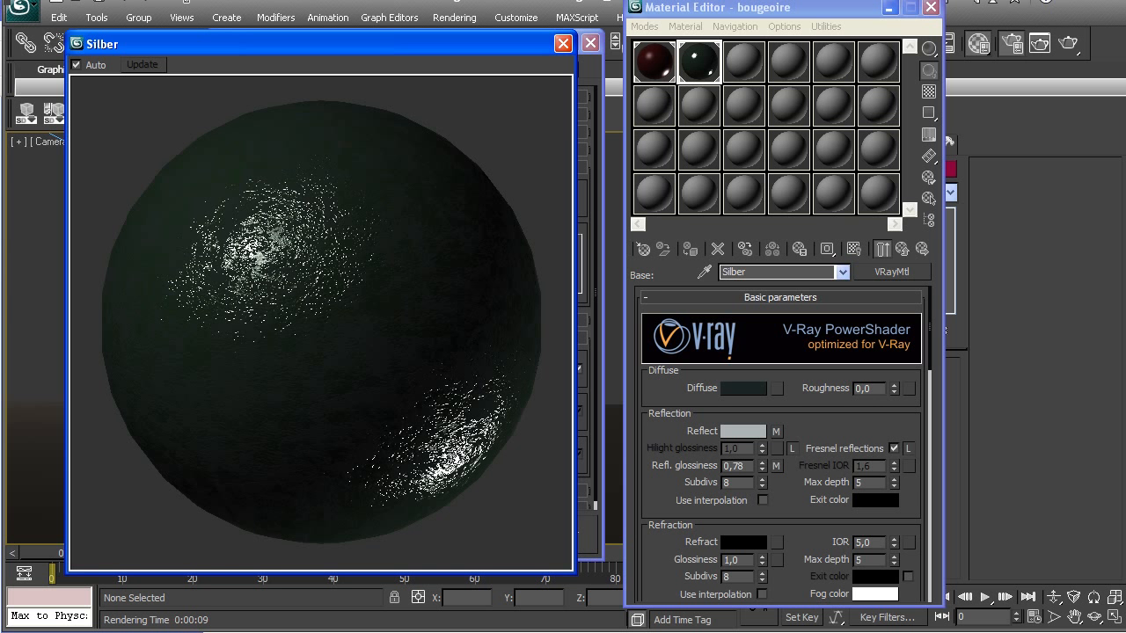
drag(321, 43, 330, 8)
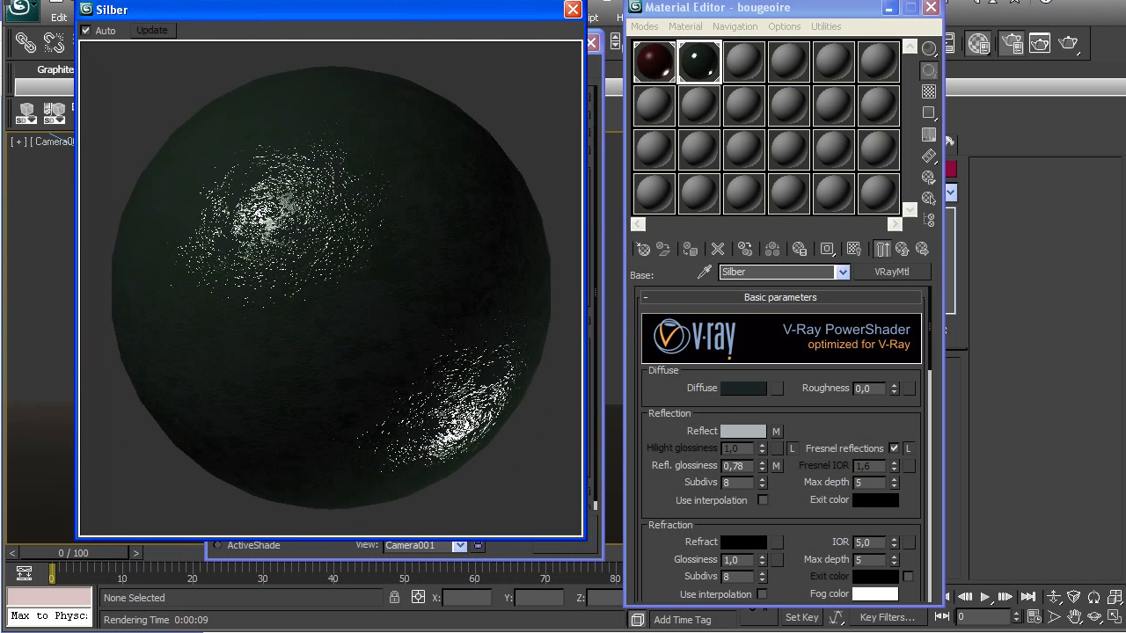
scroll(781, 444, down, 2)
scroll(781, 444, up, 1)
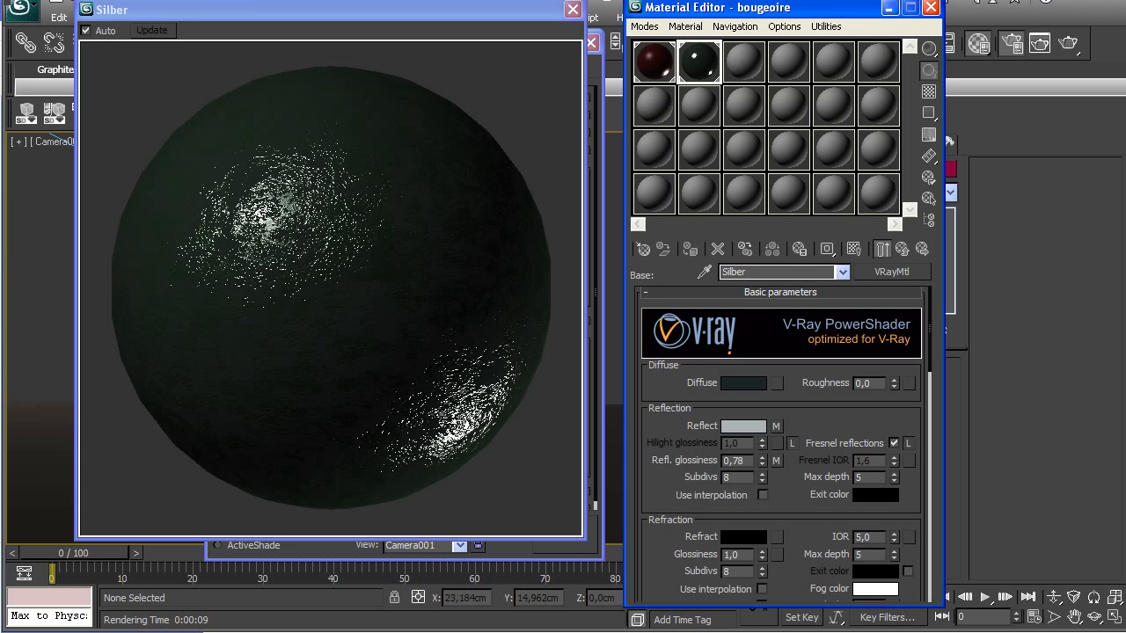
scroll(781, 445, down, 2)
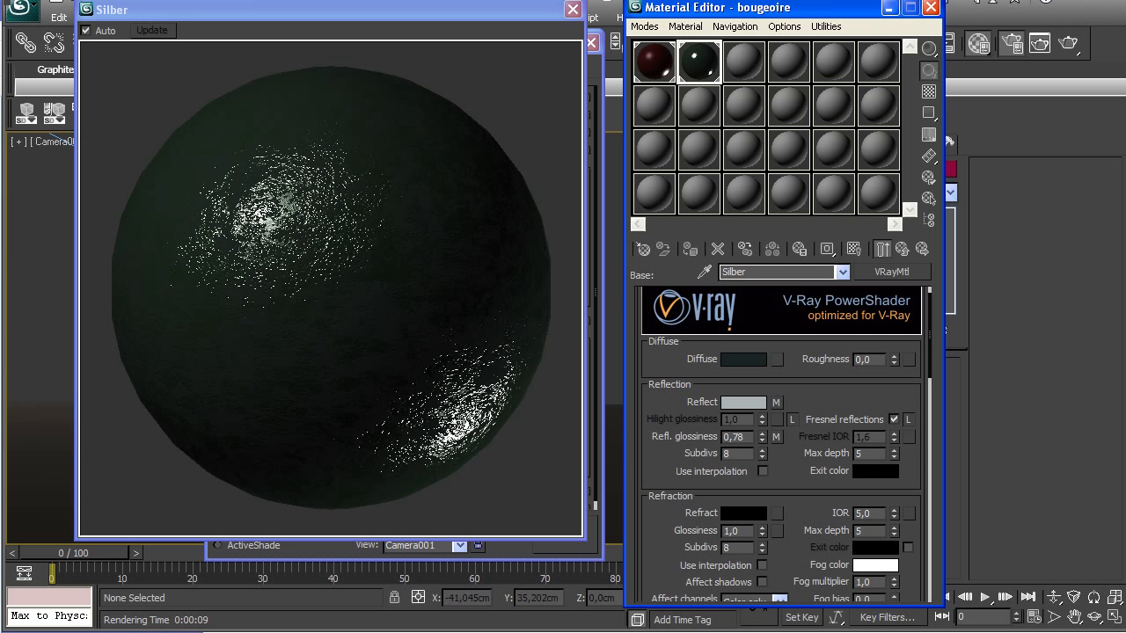
scroll(781, 444, down, 5)
scroll(781, 444, up, 6)
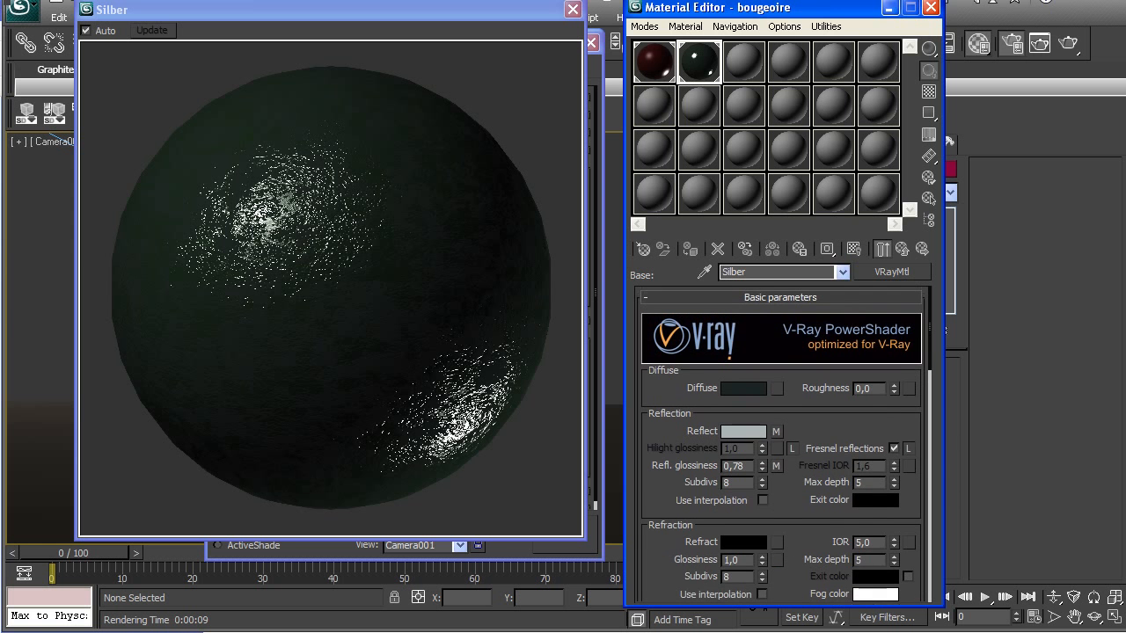
click(573, 9)
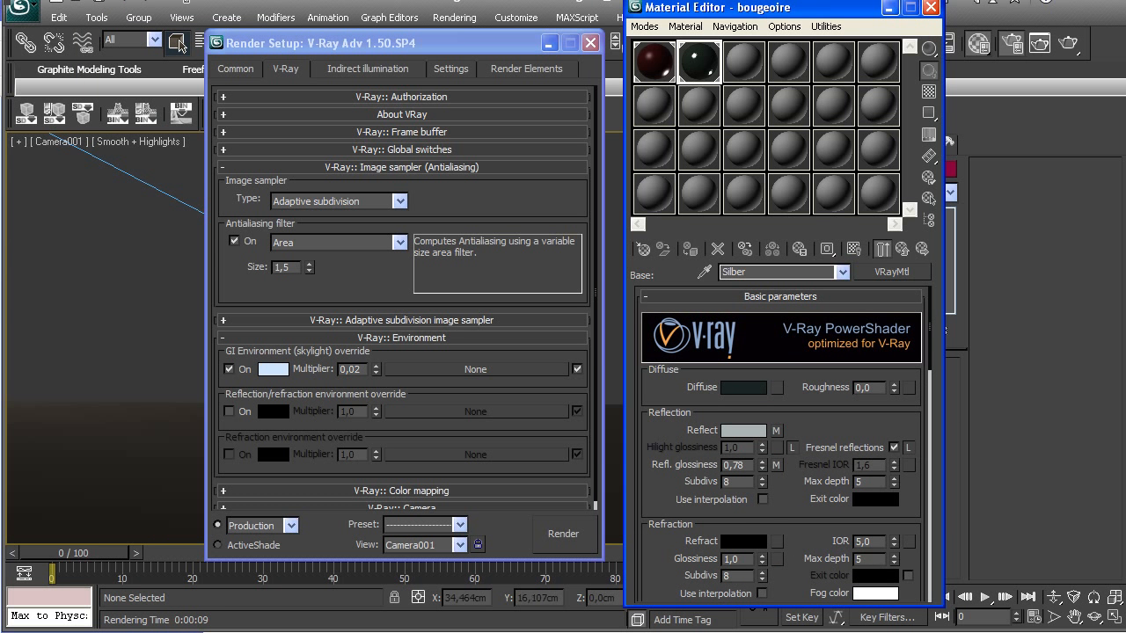
Step: Examine the Silber material's BRDF, options and map assignments
scroll(781, 440, down, 10)
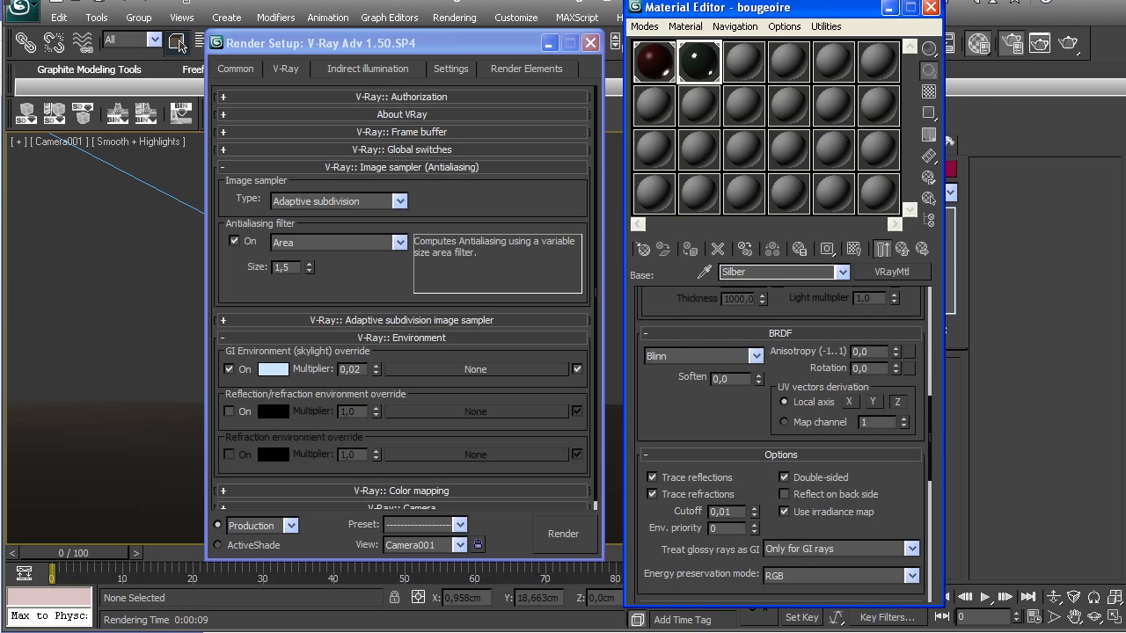
scroll(781, 439, down, 2)
scroll(781, 444, down, 8)
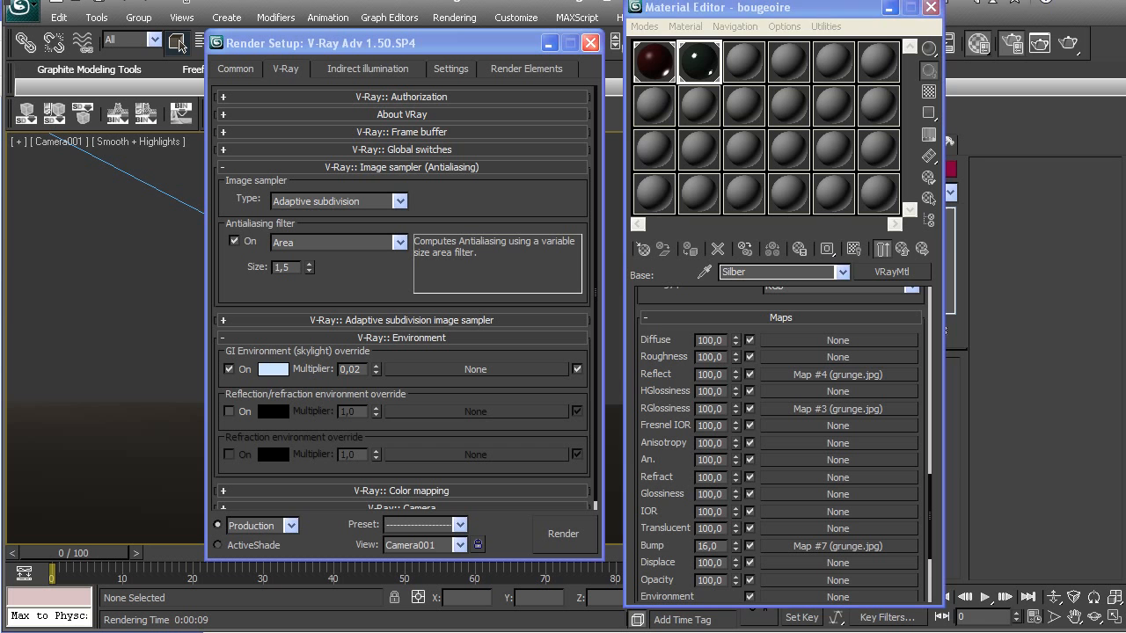
Step: Close the render setup, render the candle from Camera001 to check its materials and close the rendered frame window
click(590, 42)
key(shift+q)
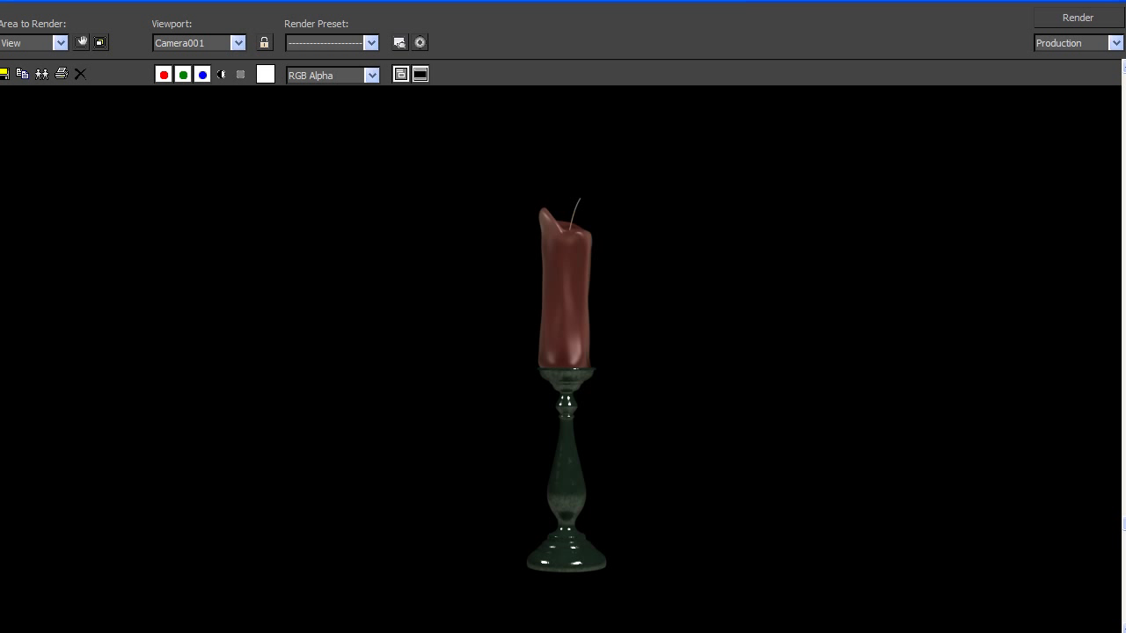
drag(791, 2, 684, 117)
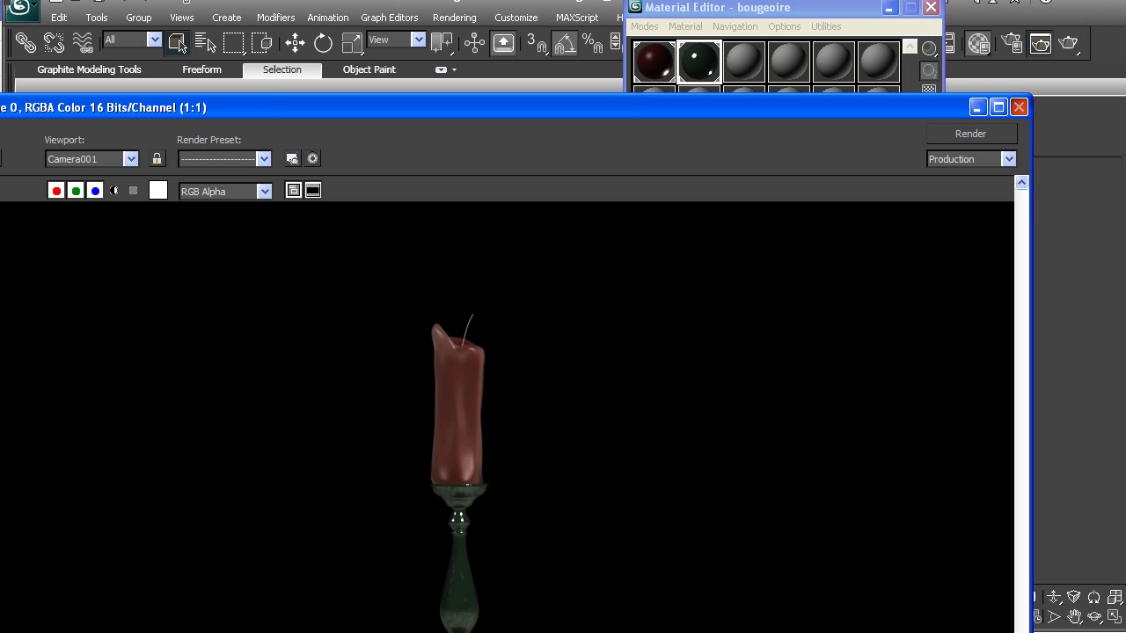
click(1019, 107)
Step: Switch to the After Effects project and preview the Flamme composition from its first frame
click(363, 141)
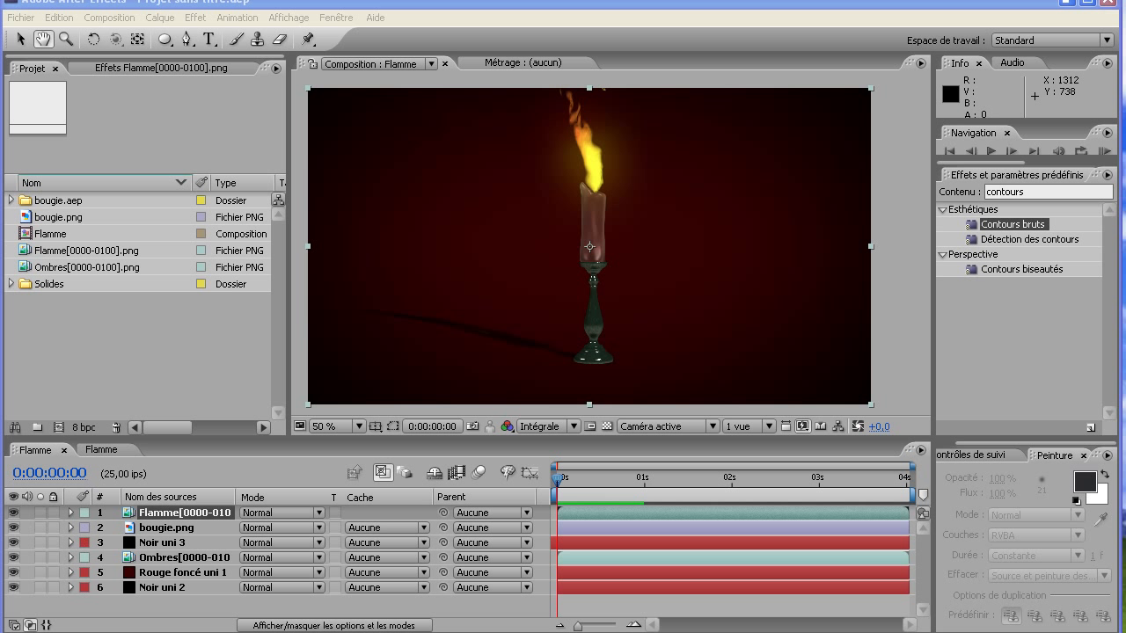
mouse_move(557, 478)
mouse_down()
mouse_move(582, 477)
mouse_move(557, 478)
mouse_up()
key(KP_0)
key(space)
key(space)
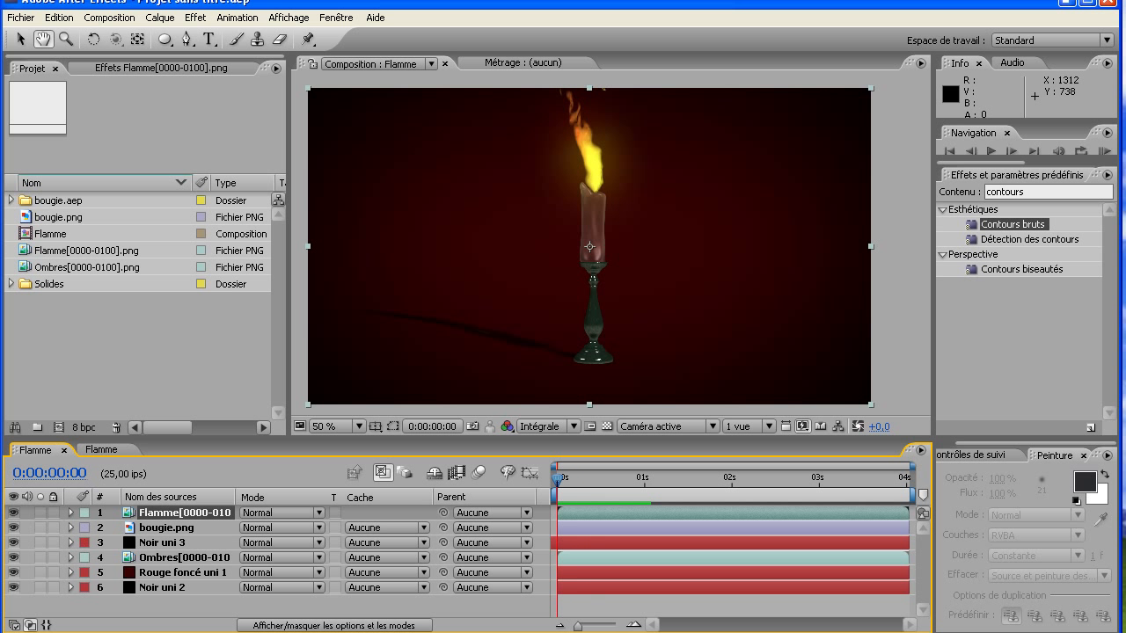
Step: Inspect the composition's layers by hiding Noir uni 3 and toggling the visibility of bougie.png and the Flamme sequence
click(21, 39)
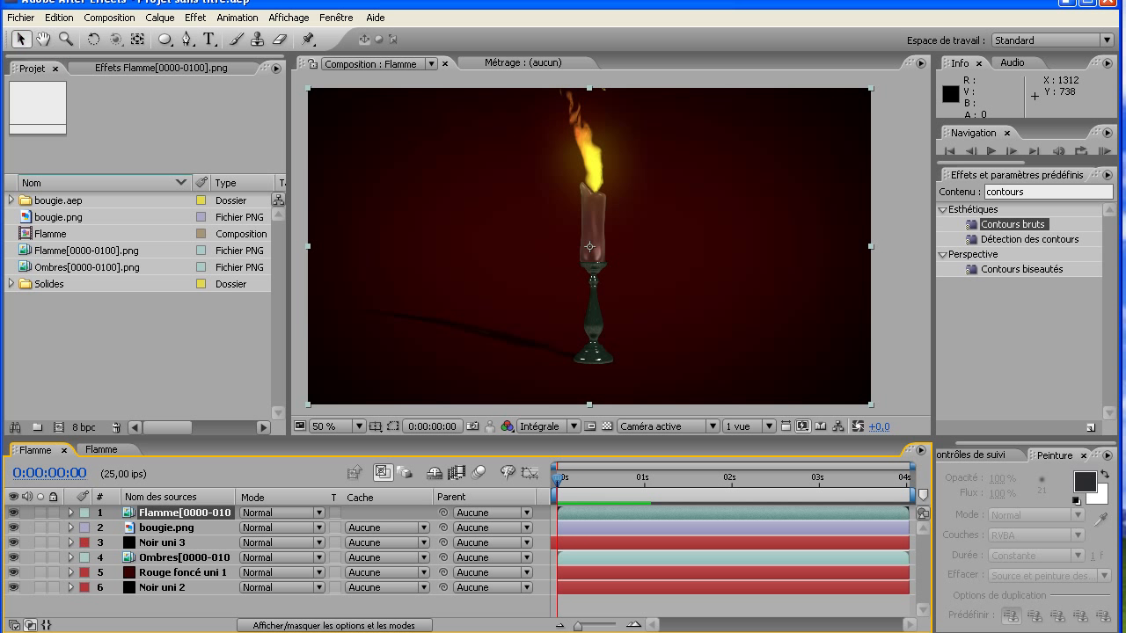
click(183, 558)
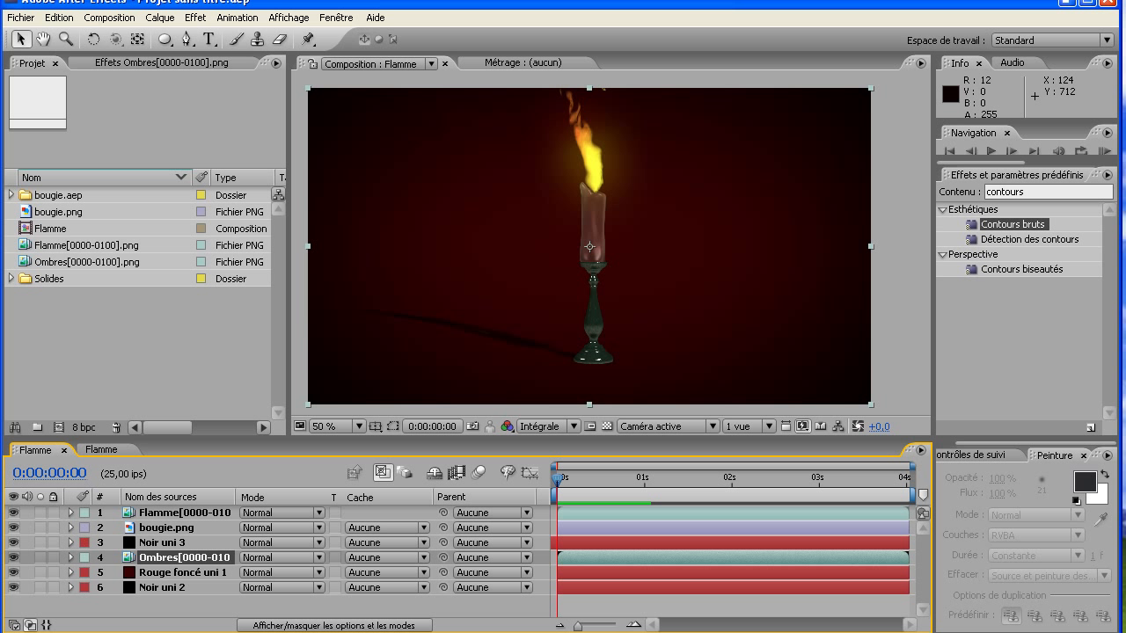
click(162, 543)
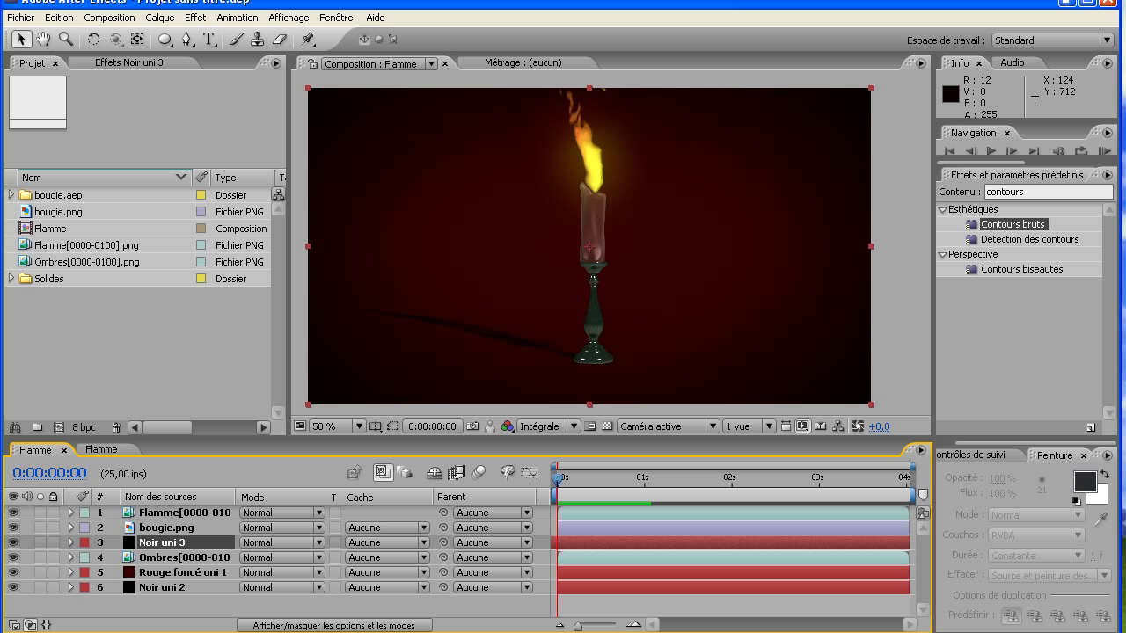
click(13, 542)
click(166, 527)
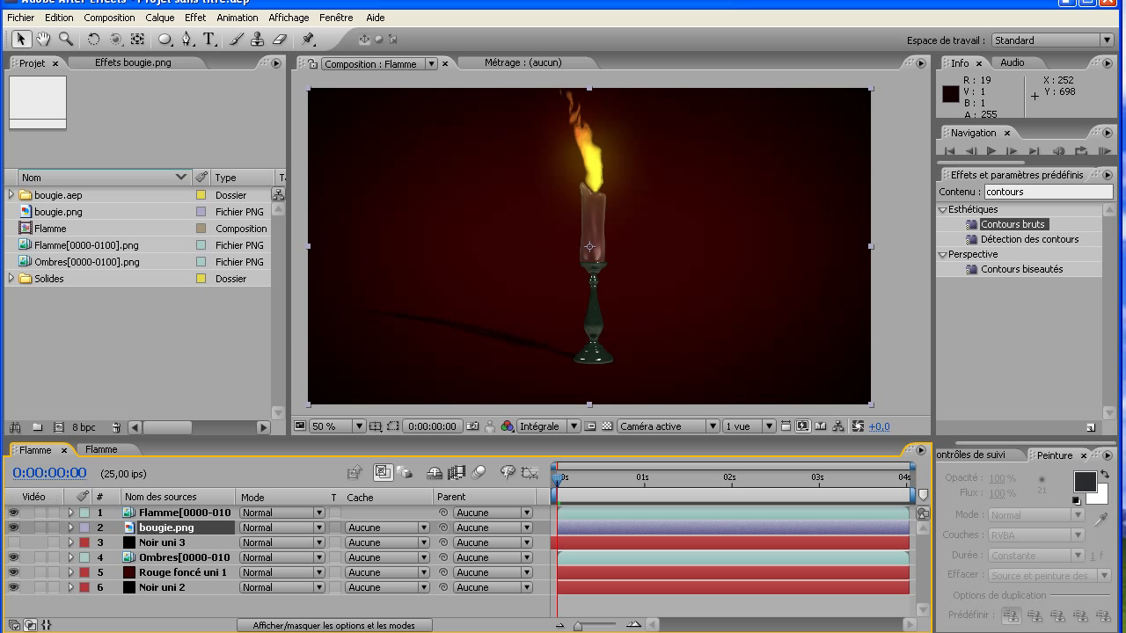
click(13, 528)
click(13, 513)
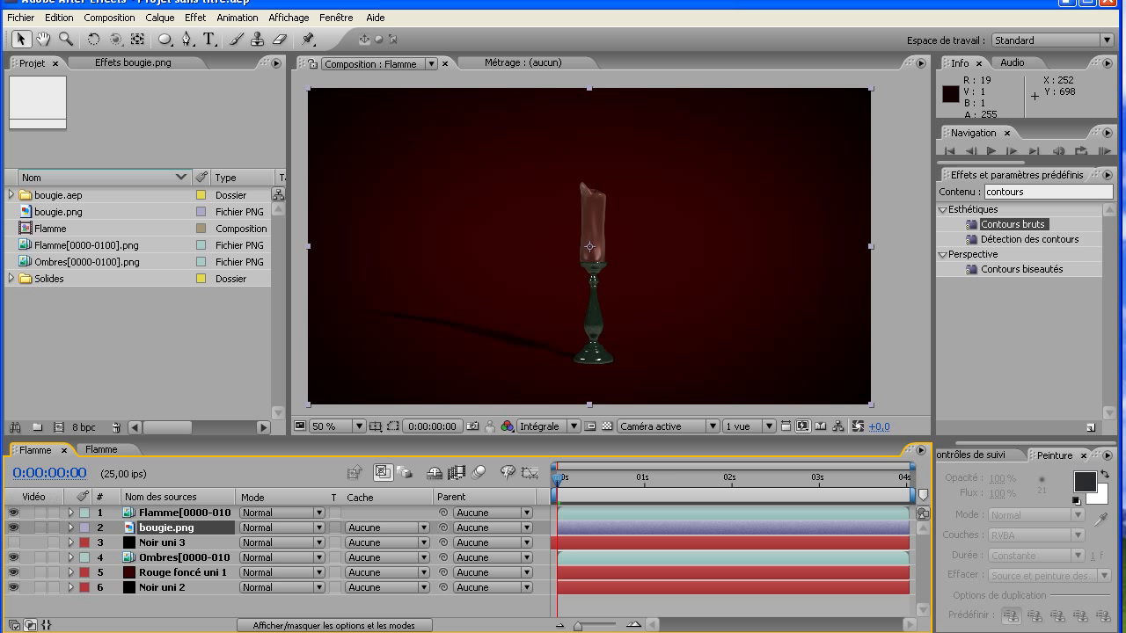
click(13, 512)
Step: Preview the animation with Noir uni 3 hidden, and make that layer visible again at 0:00:00:20
drag(556, 478, 557, 477)
key(space)
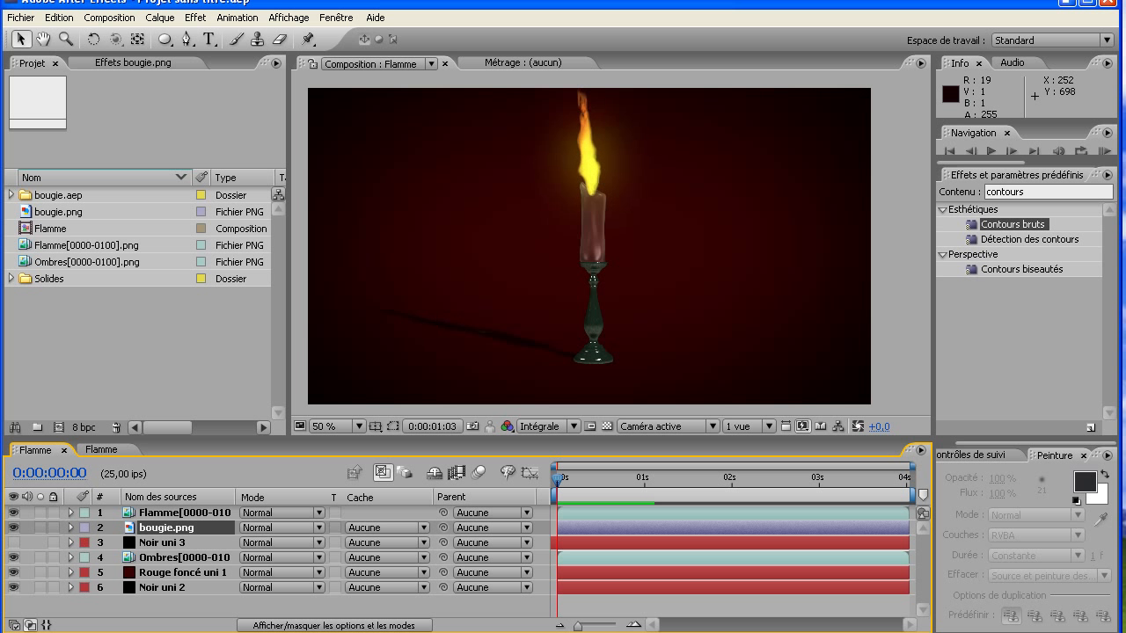
key(space)
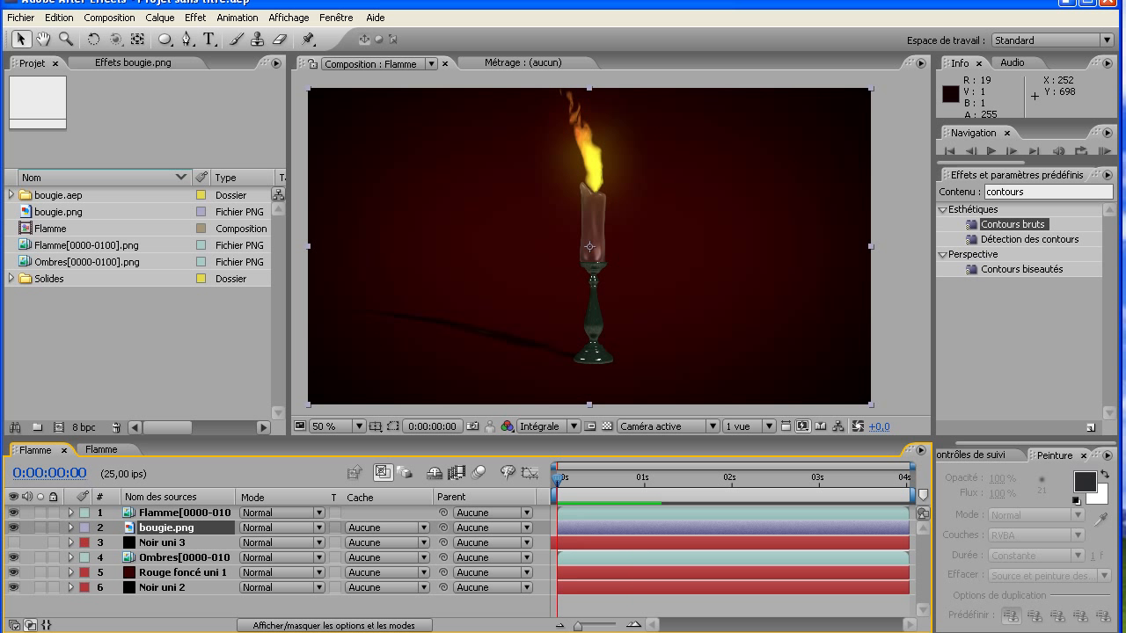
key(space)
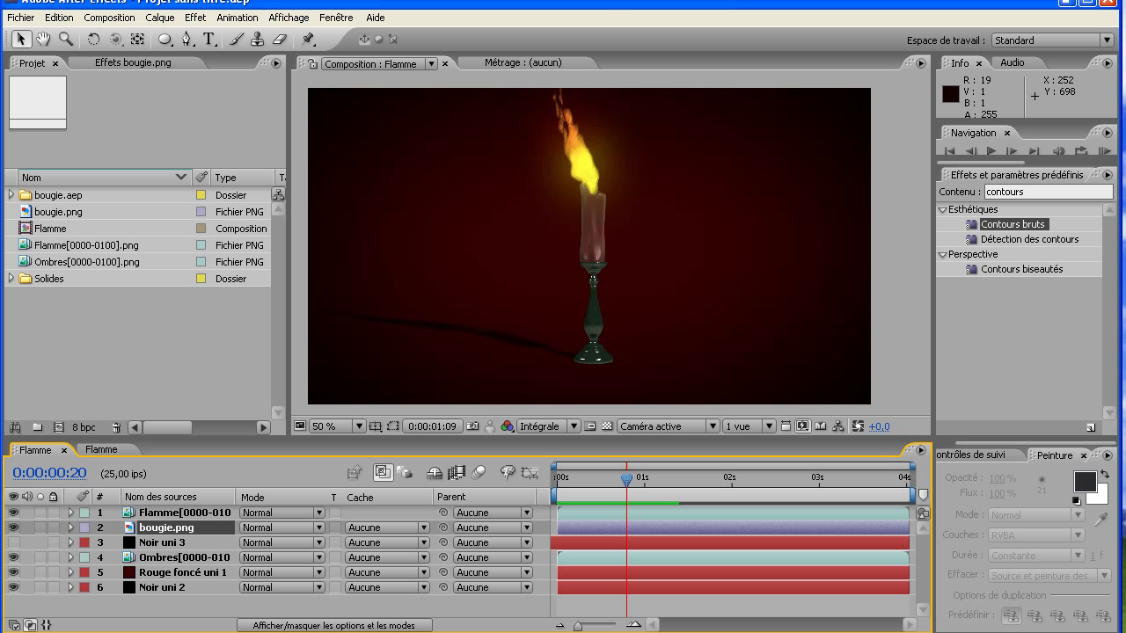
key(space)
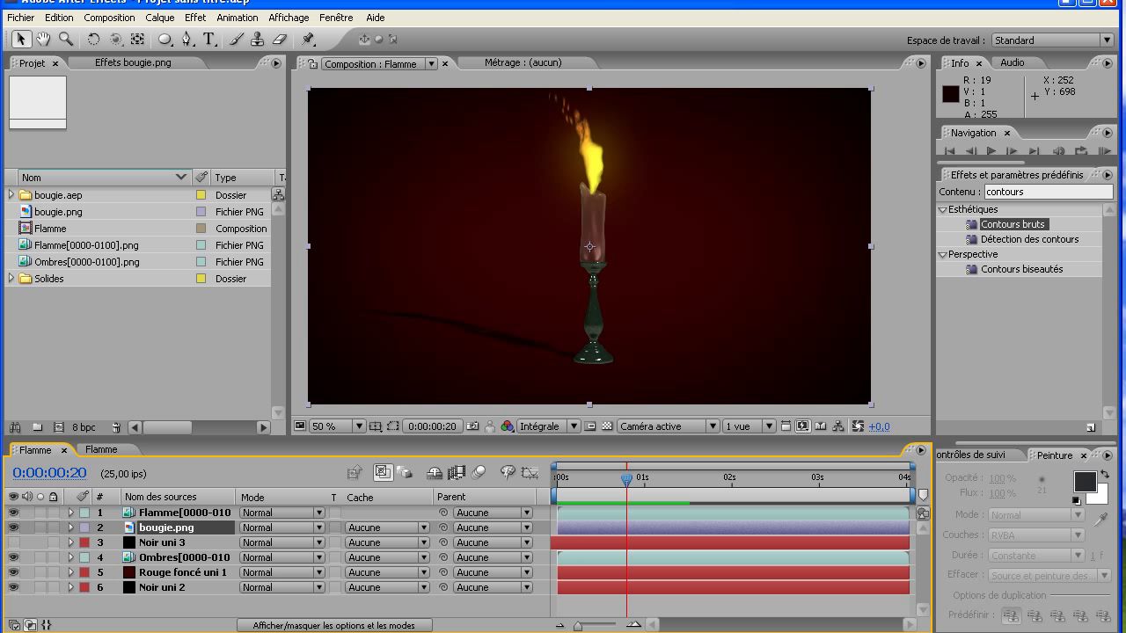
click(13, 543)
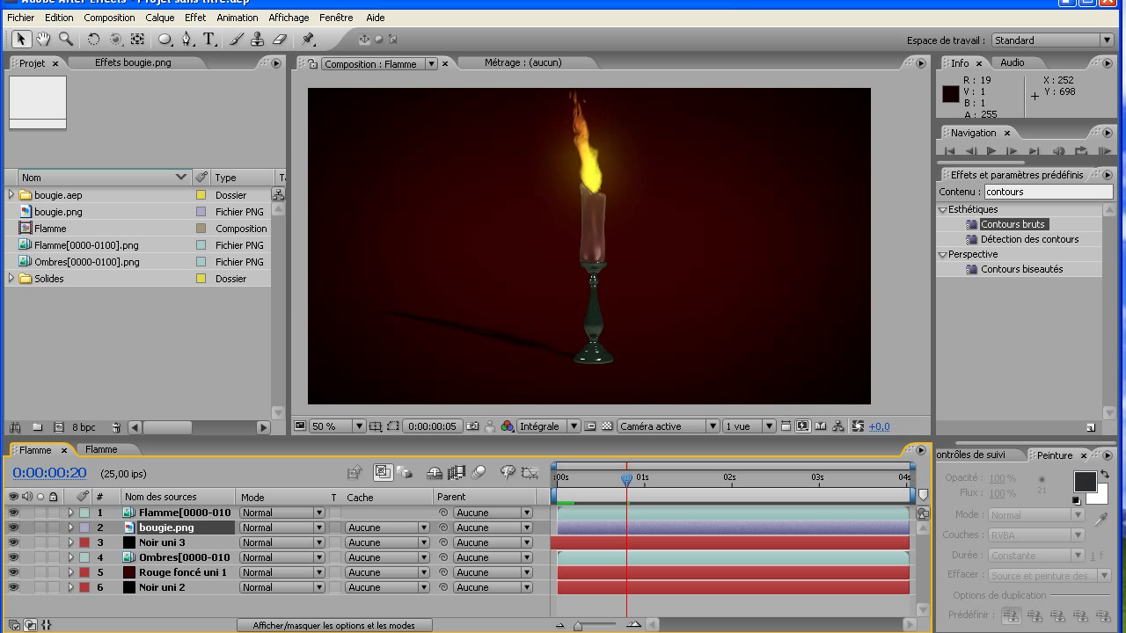
key(space)
Step: Maximize the composition view and examine the candle and flame at up to 200% magnification
right_click(483, 348)
key(Escape)
key(grave)
scroll(560, 342, up, 2)
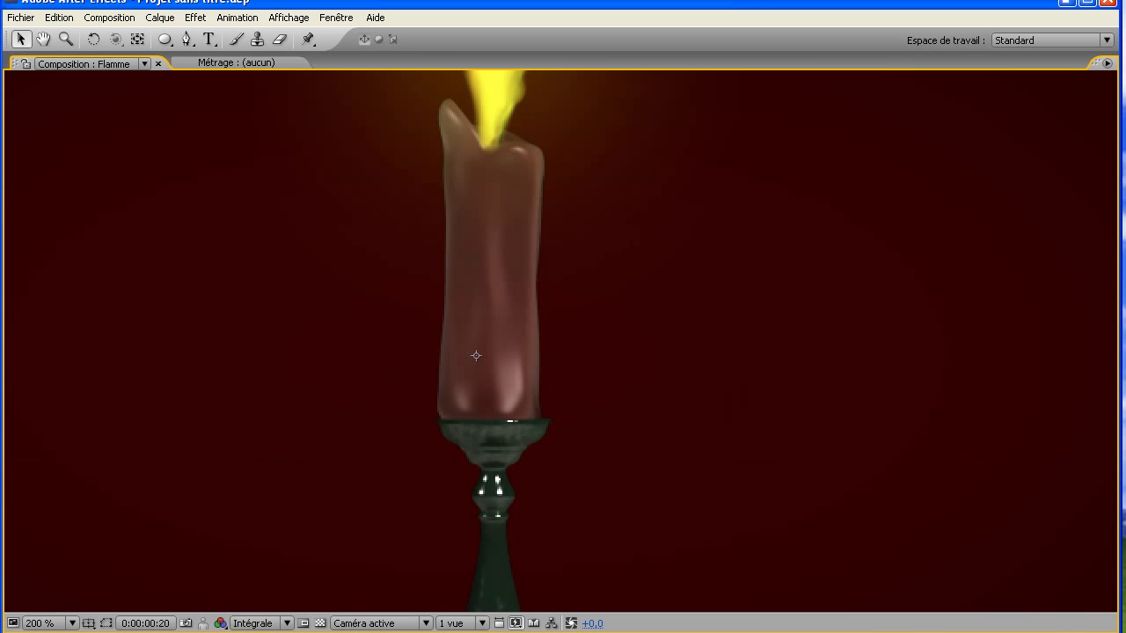
scroll(560, 341, down, 1)
middle_drag(561, 341, 538, 466)
drag(537, 465, 557, 530)
scroll(560, 341, up, 1)
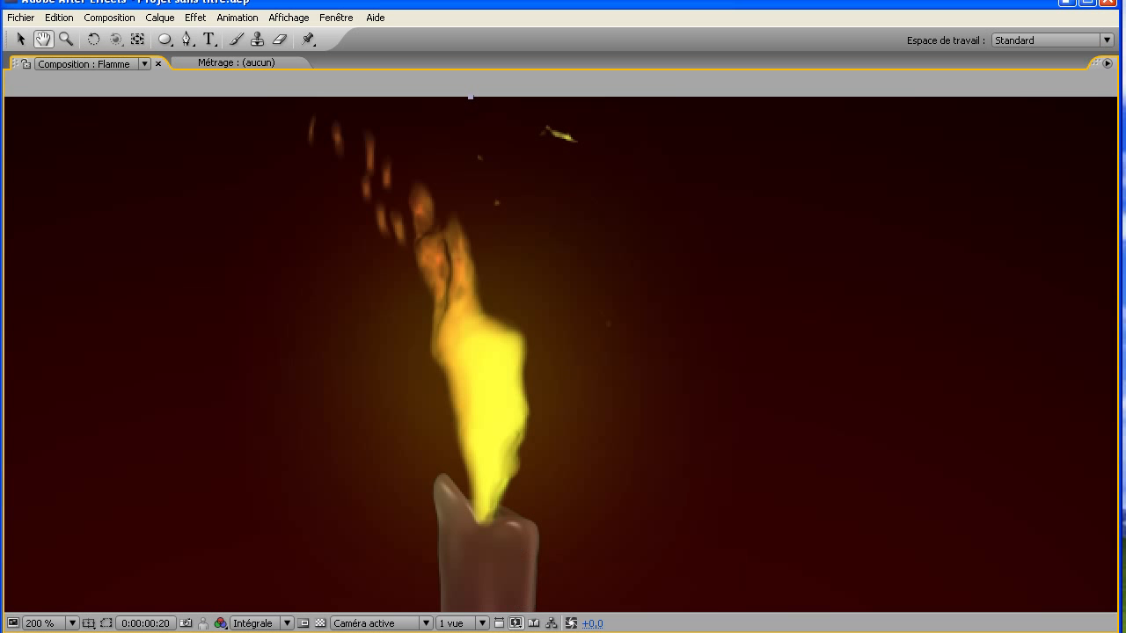
scroll(560, 341, down, 1)
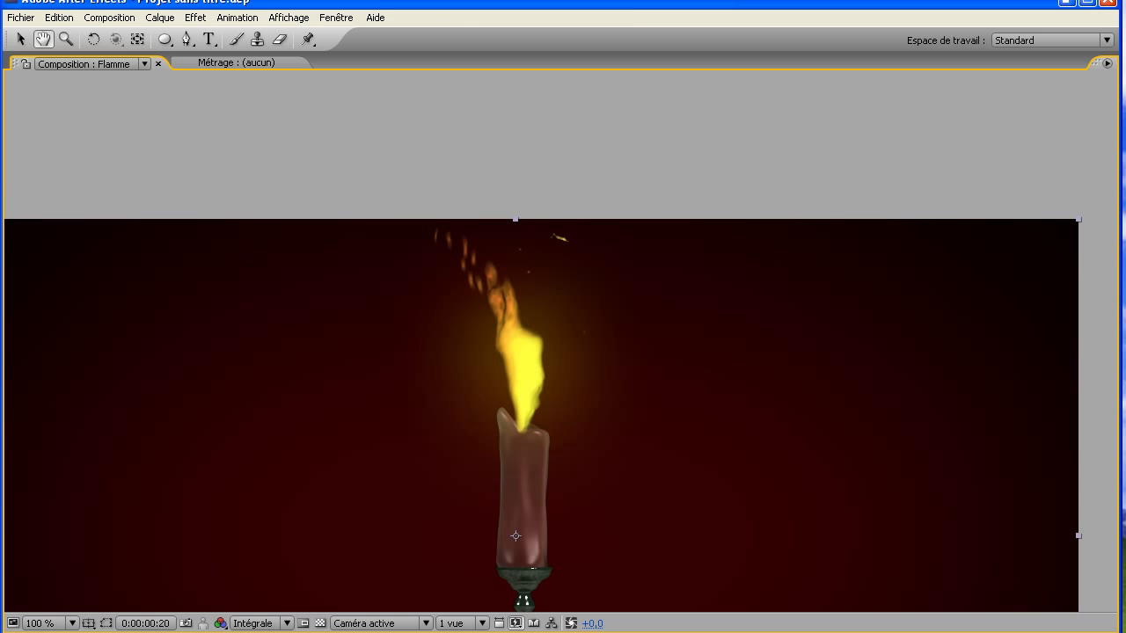
Step: Restore the normal workspace layout and frame the flame at 100% magnification in the composition view
key(grave)
scroll(398, 312, down, 1)
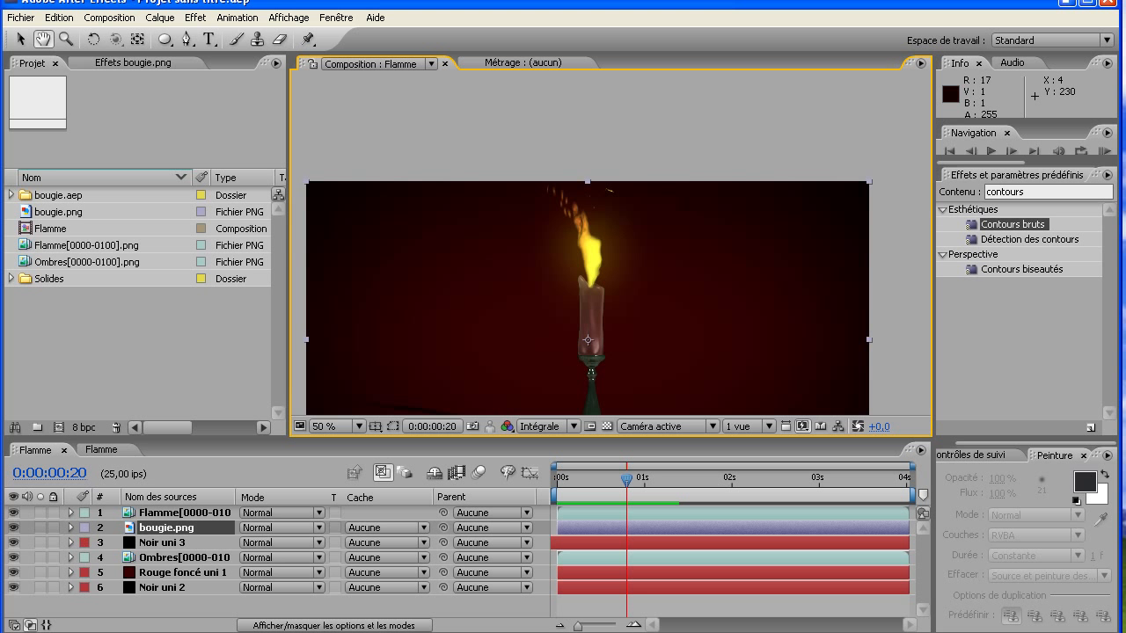
scroll(543, 284, up, 2)
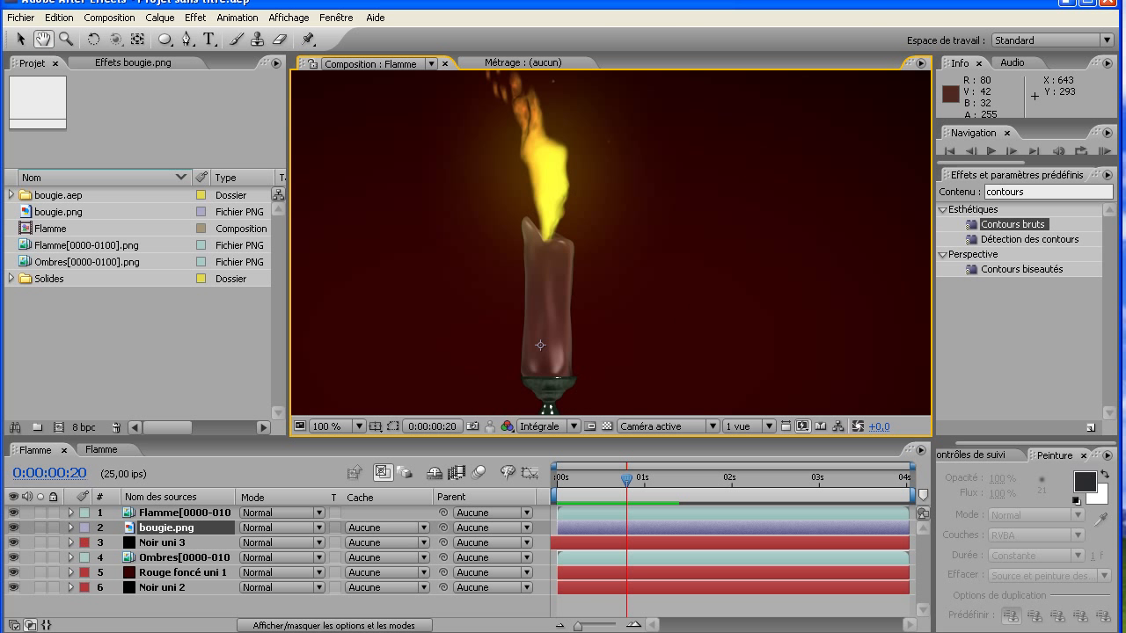
drag(558, 184, 617, 288)
scroll(614, 299, up, 1)
drag(571, 327, 552, 256)
scroll(497, 324, down, 1)
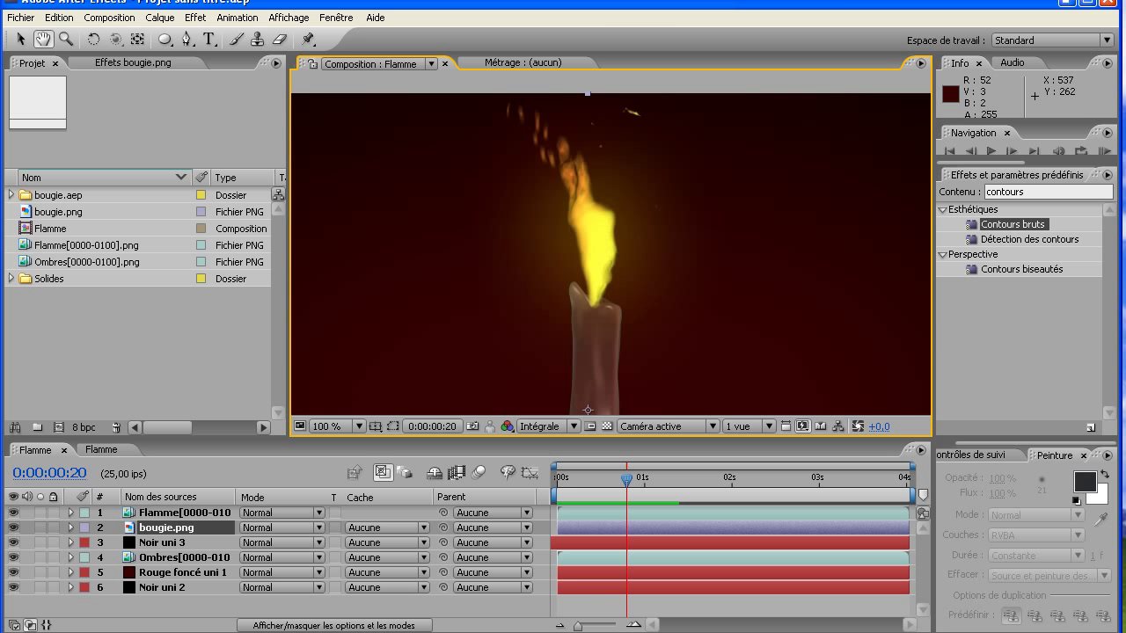
Step: Display the effects applied to the Flamme sequence layer and collapse the Teinte and Lueur diffuse settings
click(184, 512)
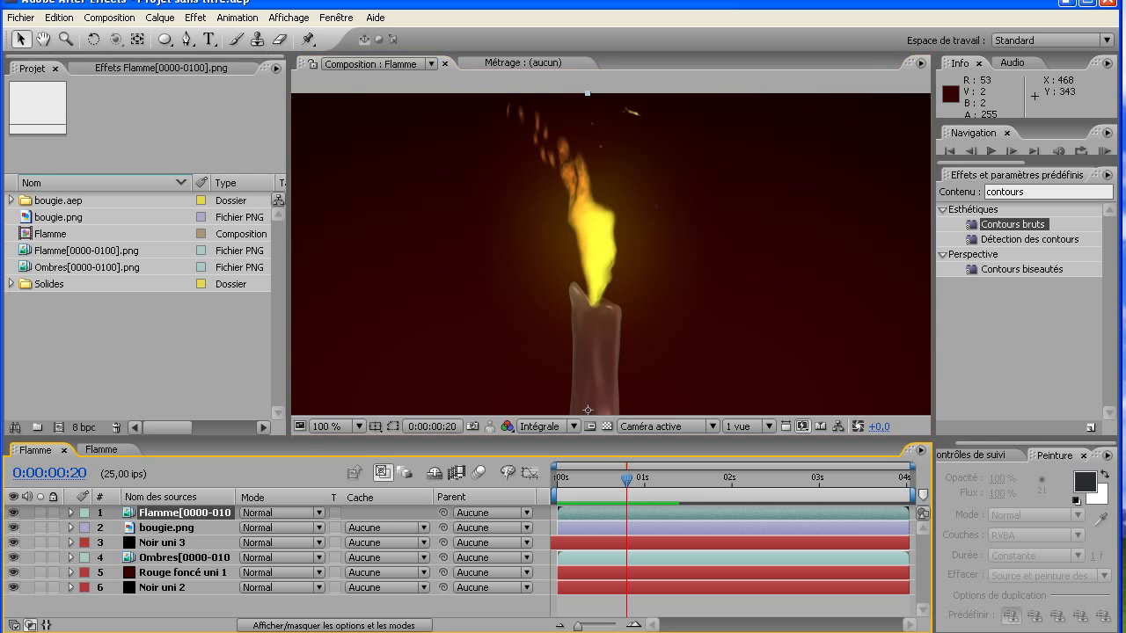
click(149, 62)
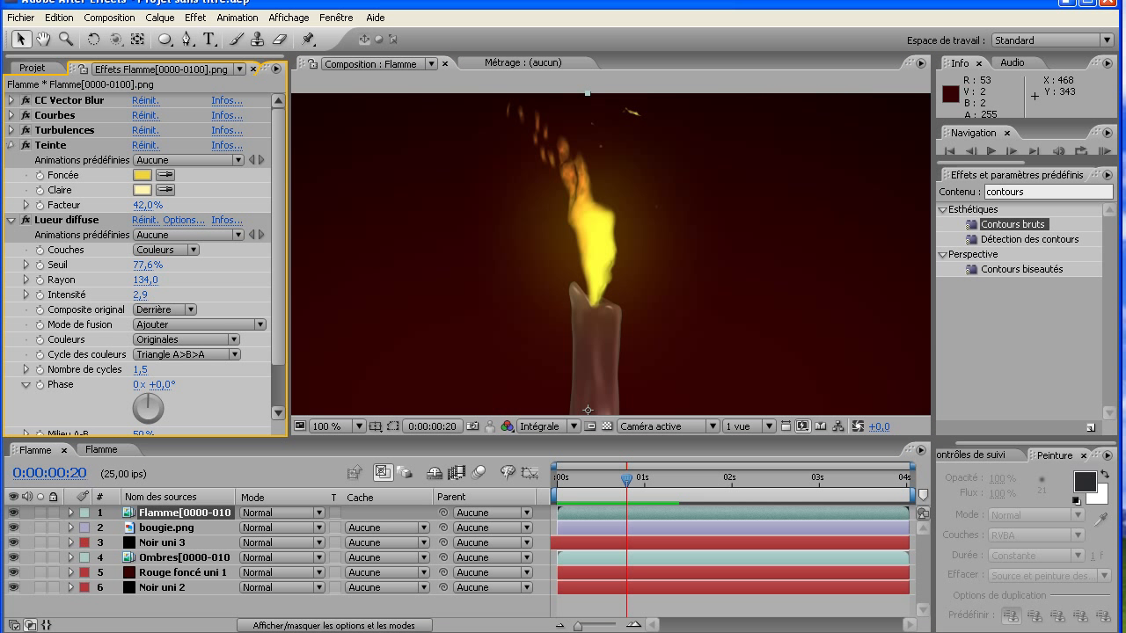
click(12, 146)
click(11, 160)
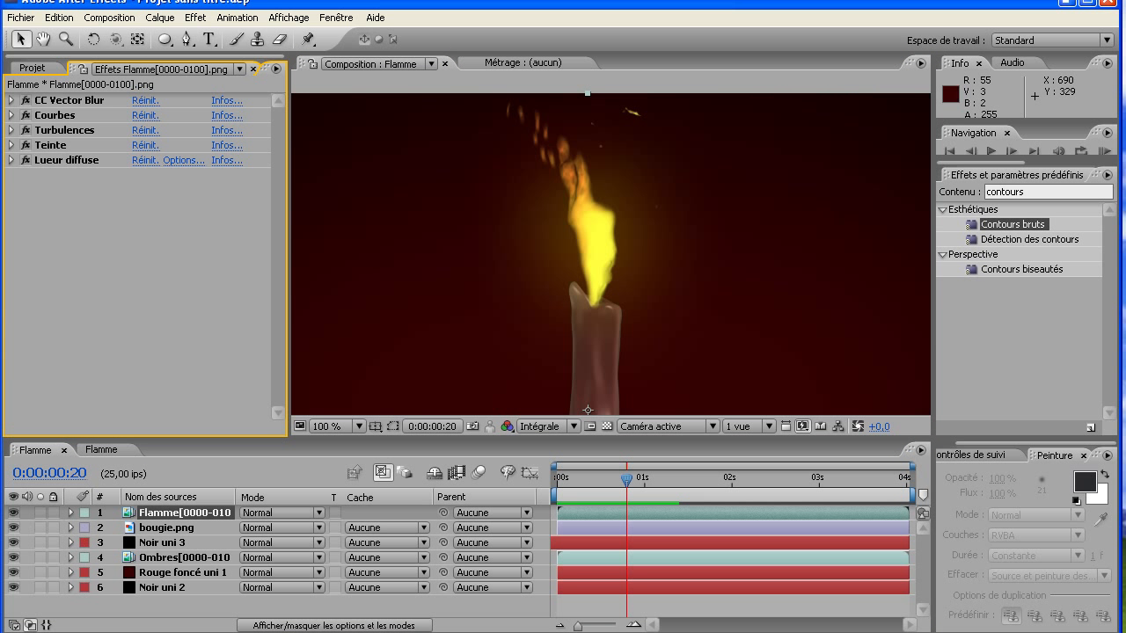
Step: Disable the Courbes, Turbulences, Teinte and Lueur diffuse effects on the Flamme layer, keeping only CC Vector Blur active
click(25, 115)
click(26, 145)
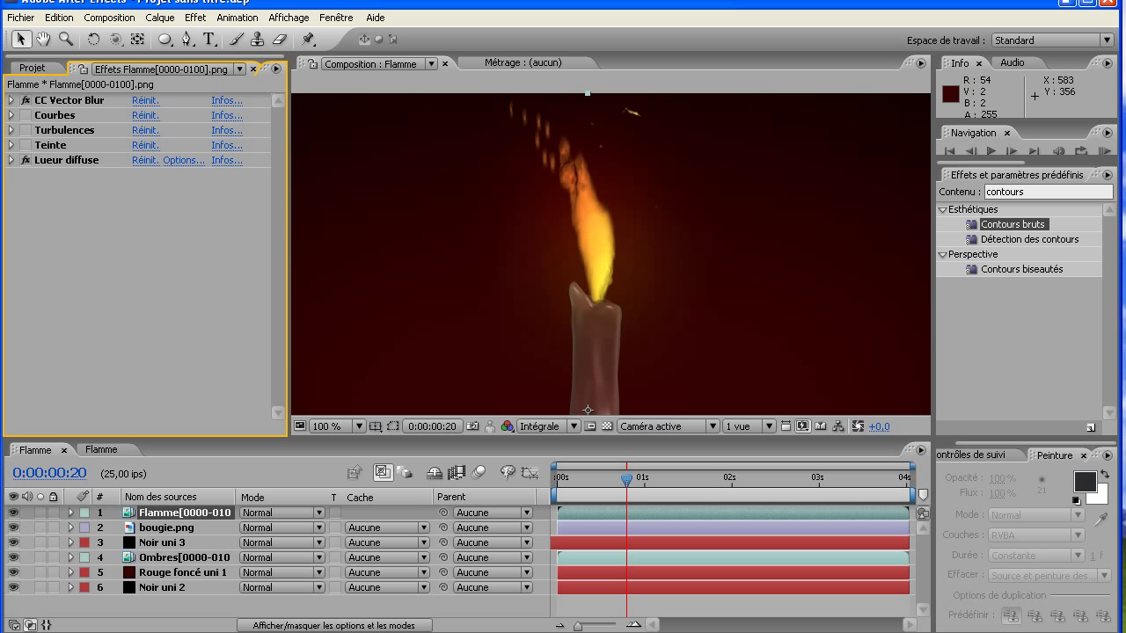
click(25, 160)
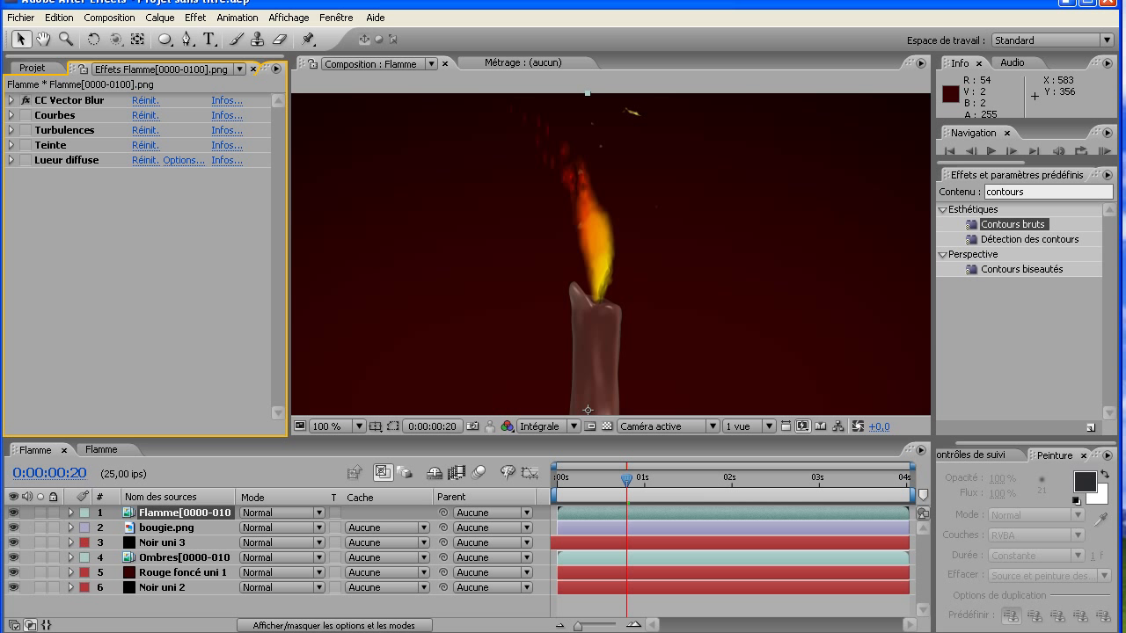
Step: Try CC Vector Blur with Type Natural and an Amount of -3,0, checking the flame at several frames up to 0:00:01:20
click(12, 100)
click(182, 131)
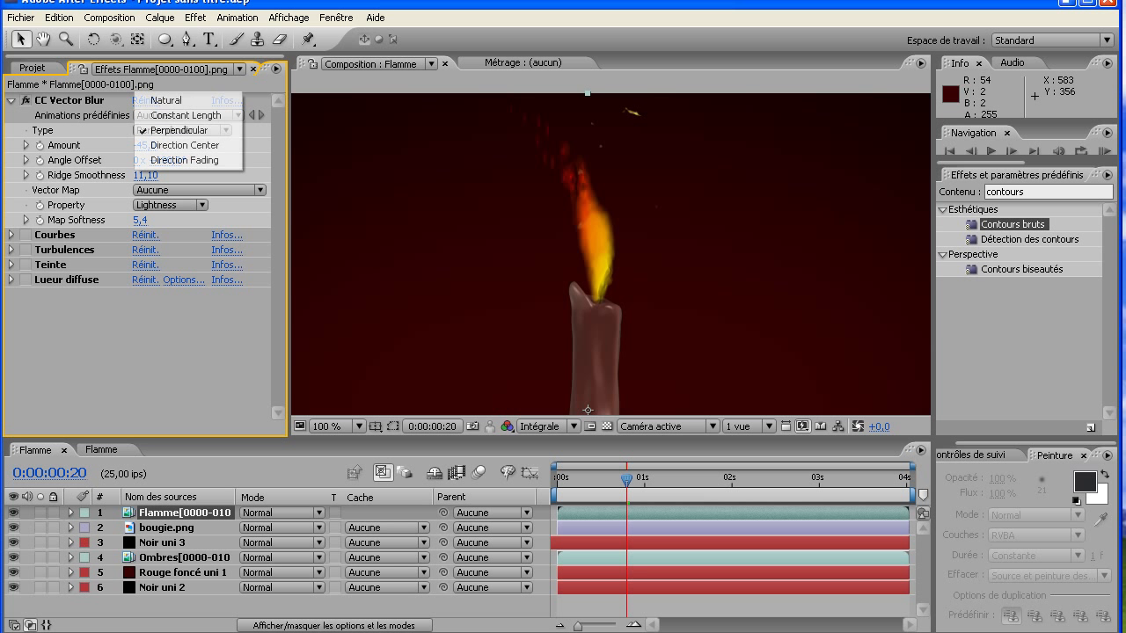
click(162, 101)
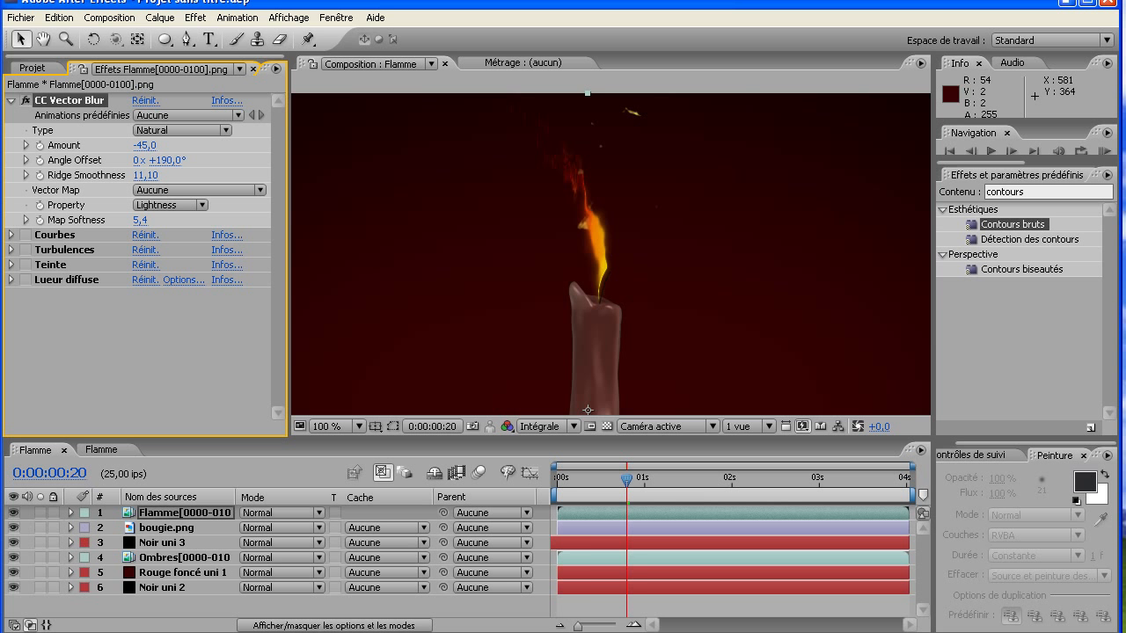
key(space)
mouse_move(658, 481)
mouse_down()
mouse_move(724, 480)
mouse_move(661, 480)
mouse_up()
scroll(578, 335, down, 1)
scroll(578, 335, up, 1)
key(space)
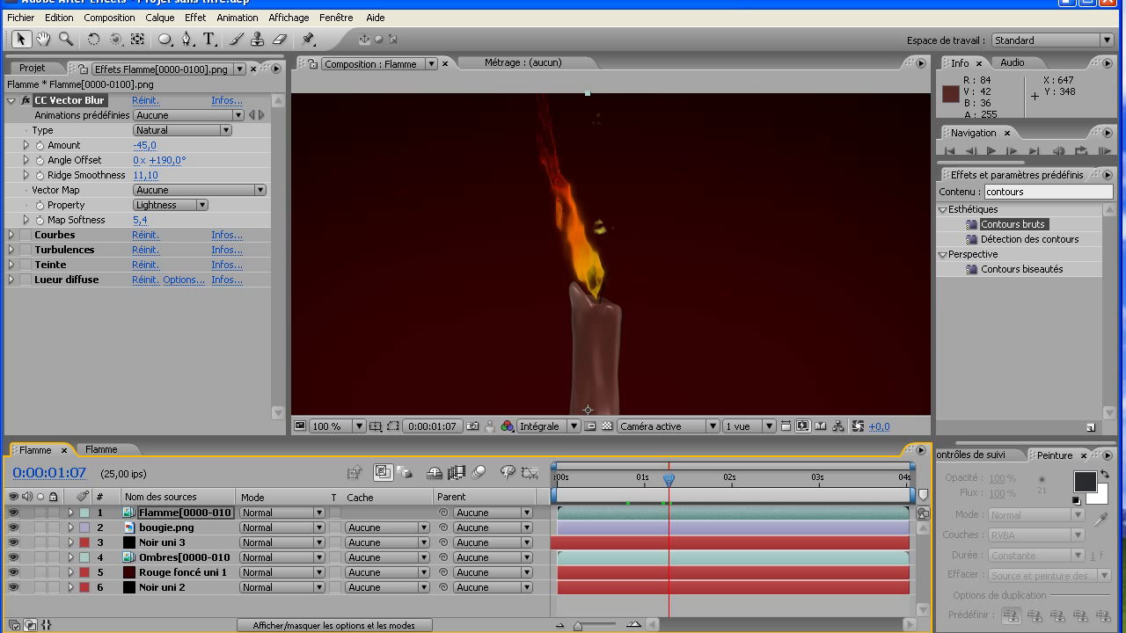
drag(144, 145, 181, 145)
drag(668, 480, 714, 480)
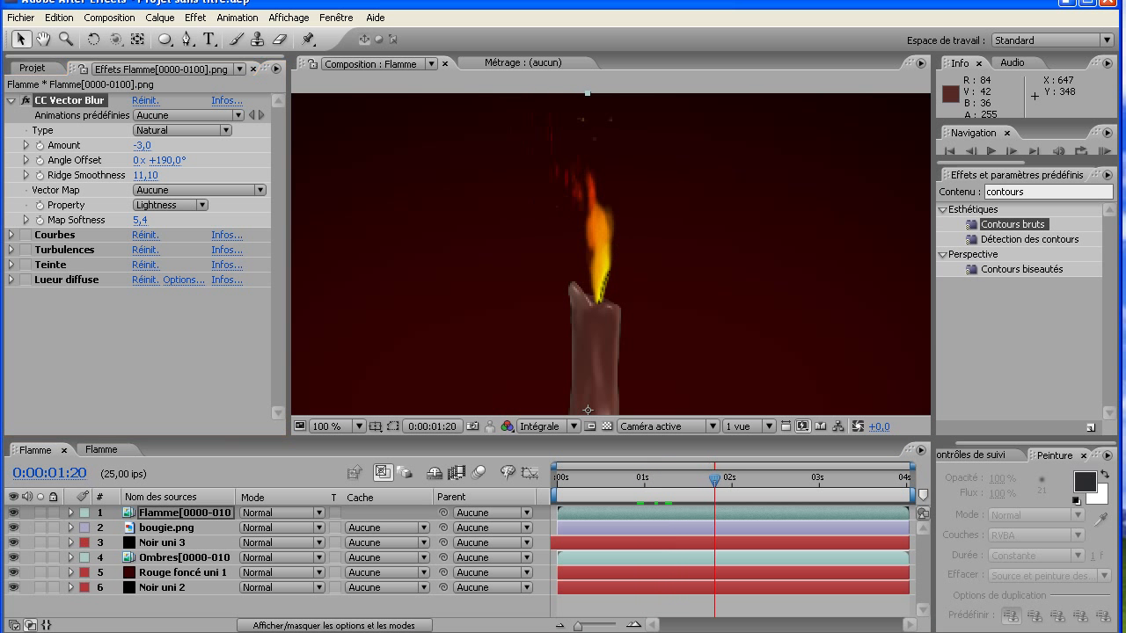
Step: Set CC Vector Blur's Type to Perpendicular and its Amount to -47,0, and check the flame at 0:00:02:04
click(182, 130)
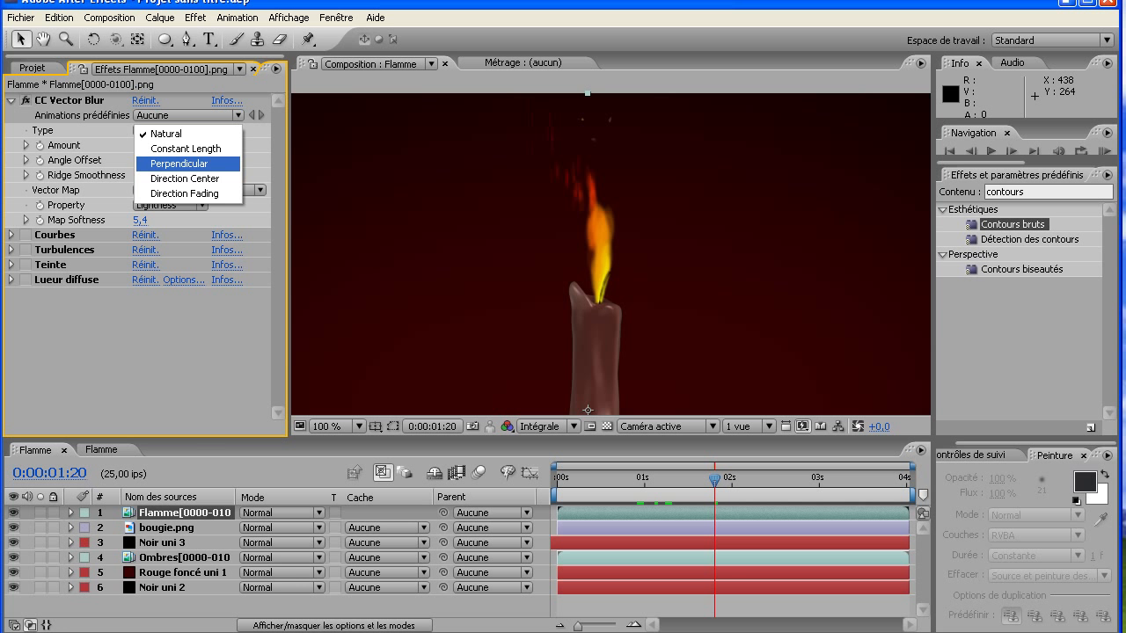
click(171, 160)
drag(141, 145, 113, 145)
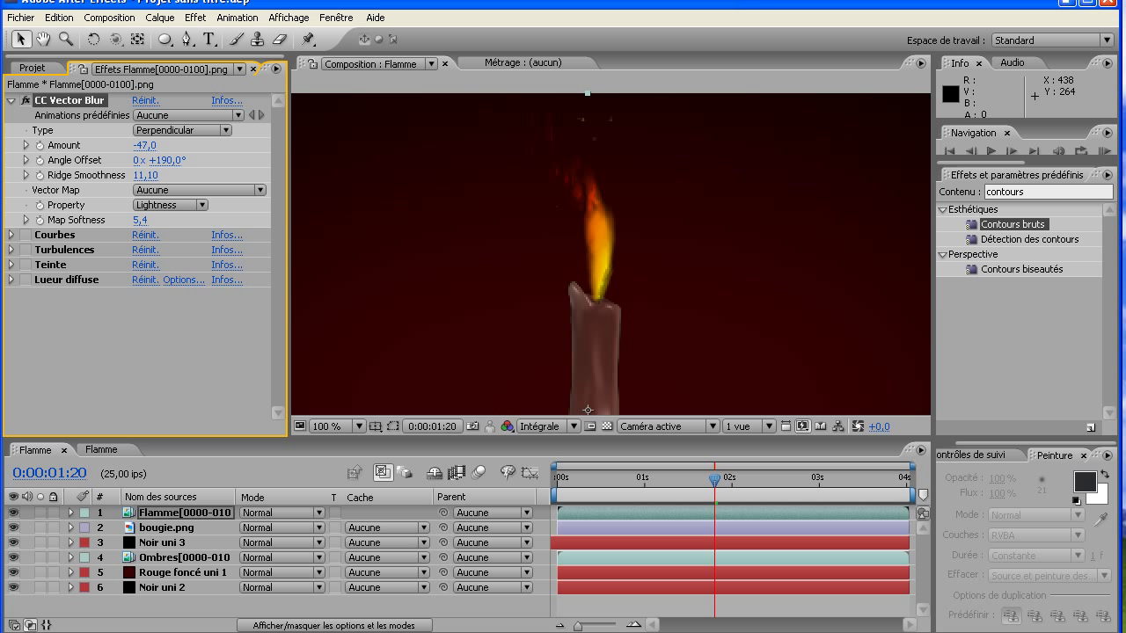
drag(714, 479, 745, 480)
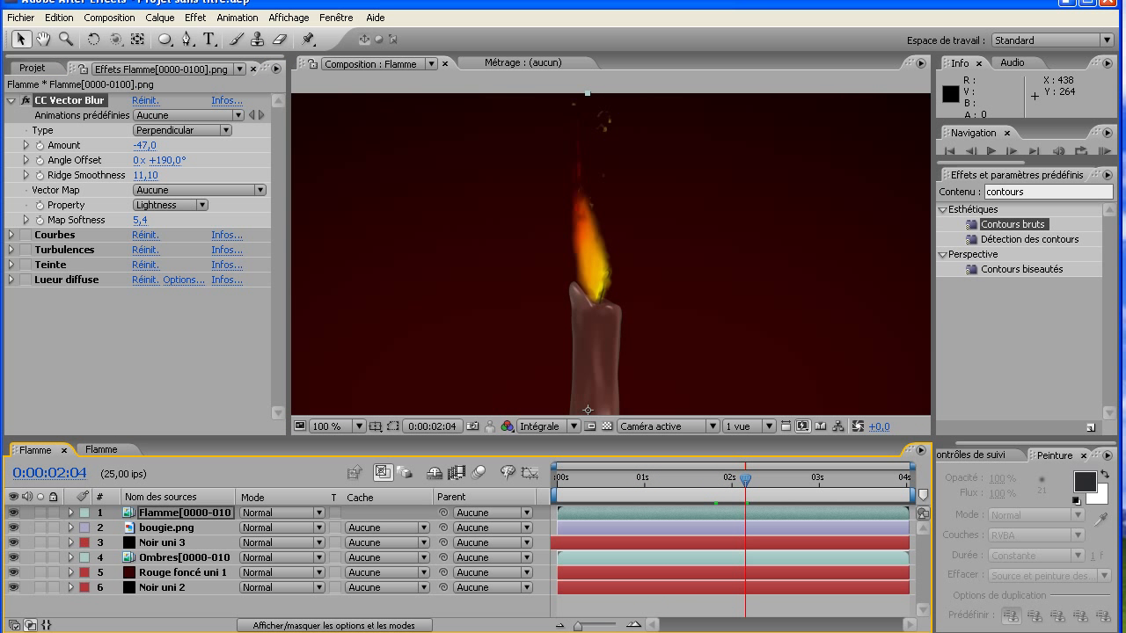
Step: Collapse CC Vector Blur, re-enable the Courbes effect and display its Rouge curve
click(11, 100)
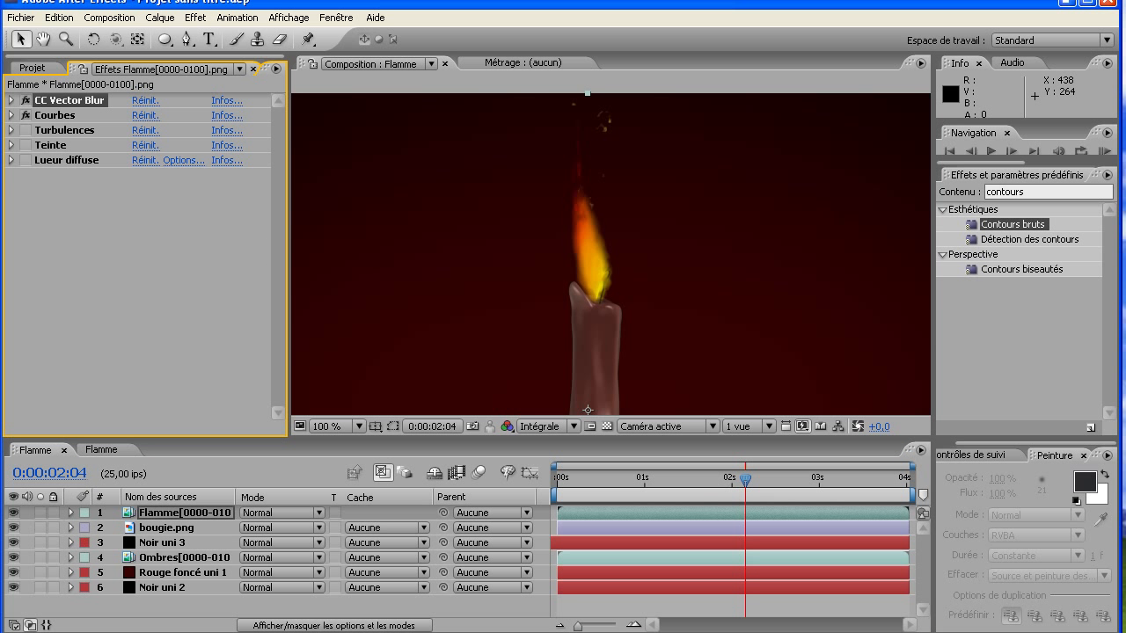
click(12, 115)
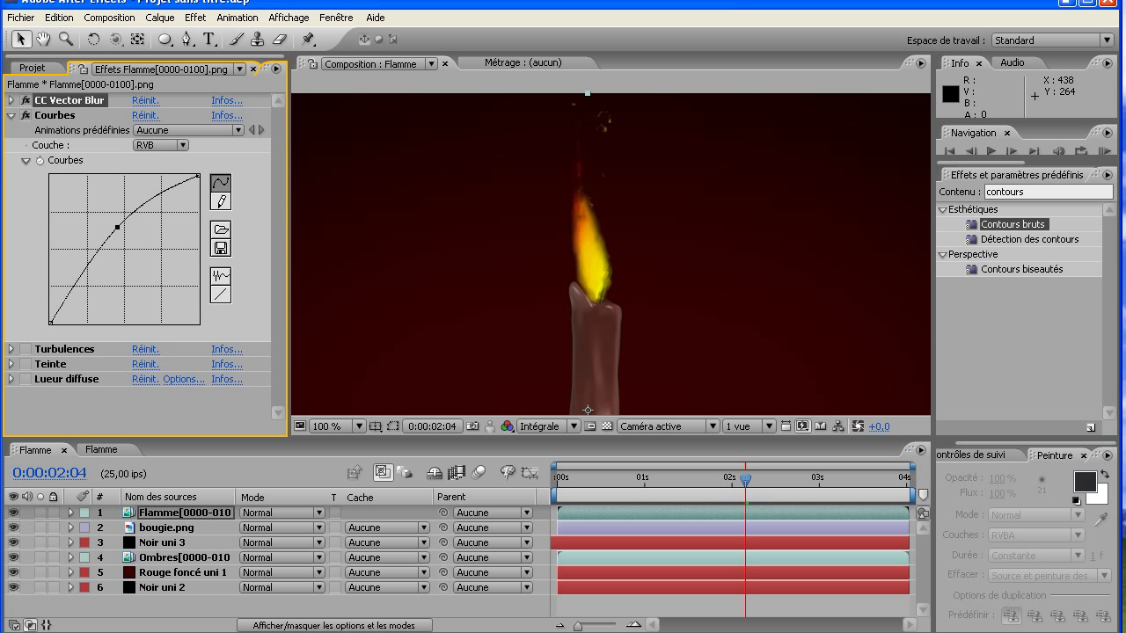
click(161, 145)
click(163, 164)
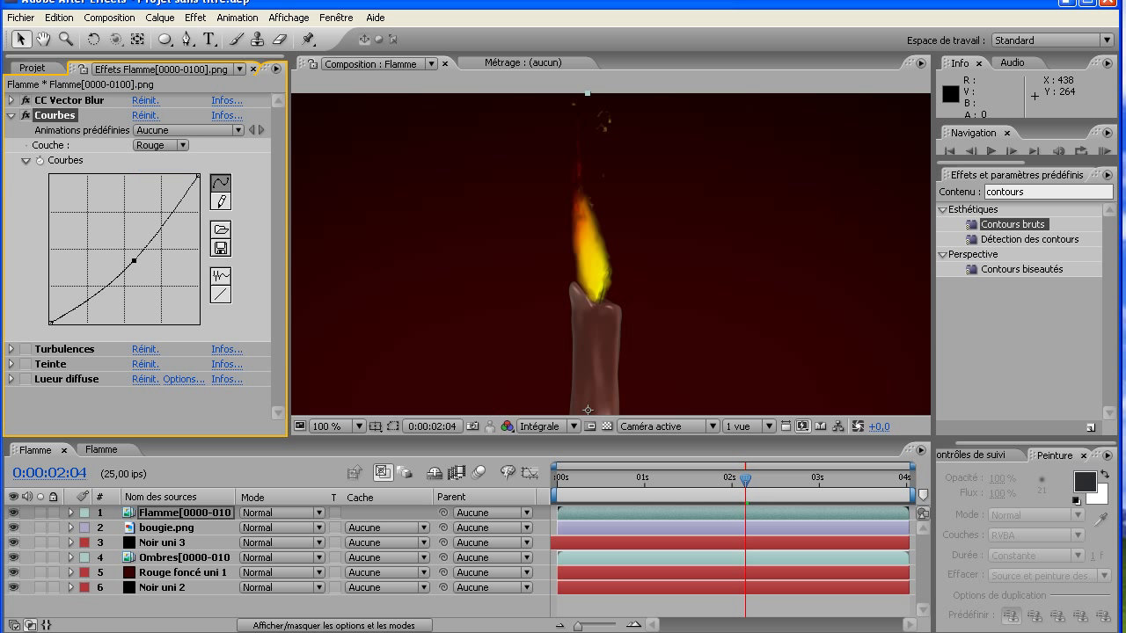
Step: Examine the Courbes curves of the other colour channels, including Bleu, and return to the RVB curve
click(161, 145)
click(159, 175)
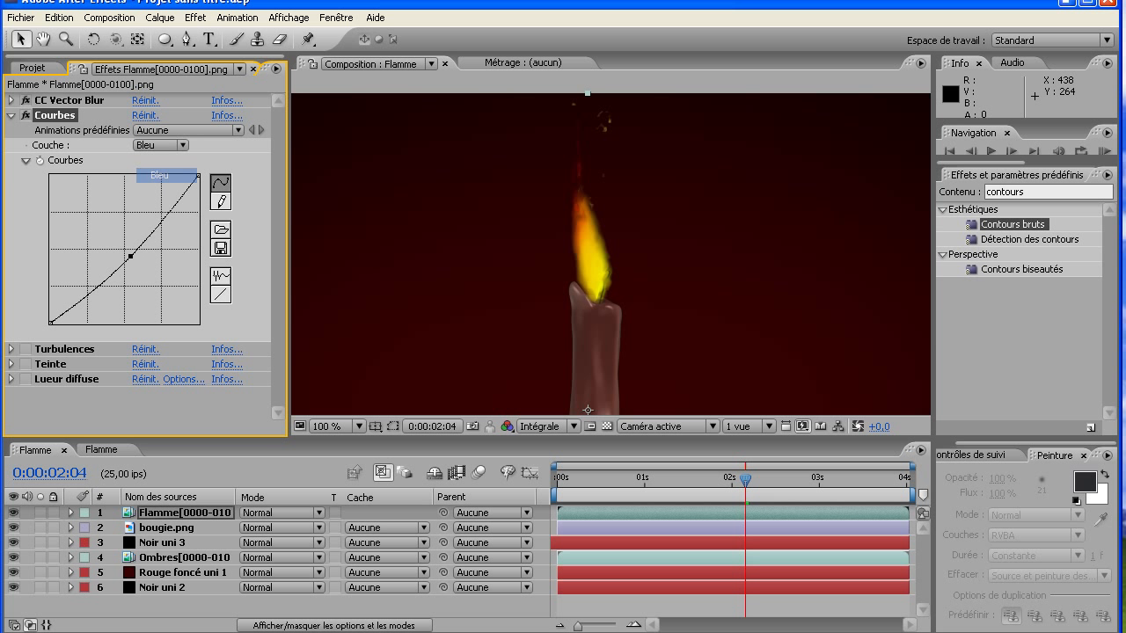
click(161, 145)
click(159, 130)
click(160, 145)
click(163, 196)
click(160, 145)
click(164, 130)
click(160, 145)
click(160, 160)
click(160, 145)
click(159, 160)
click(160, 145)
click(157, 98)
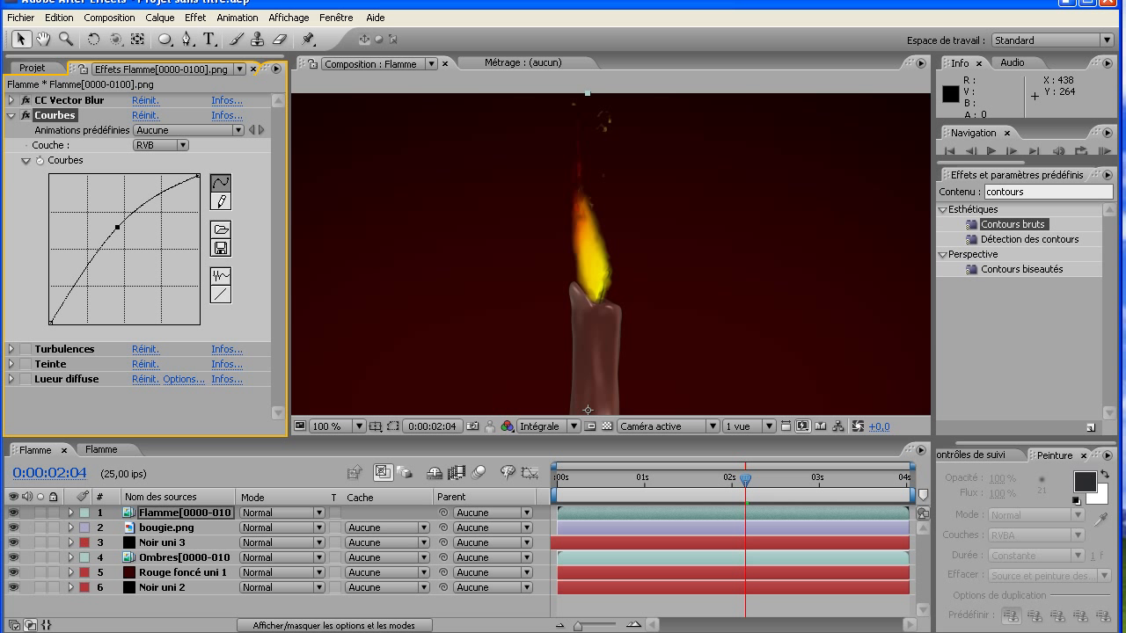
Step: Collapse Courbes, re-enable Turbulences and preview the animation at 50% magnification with the current time at 0:00:00:20
click(12, 115)
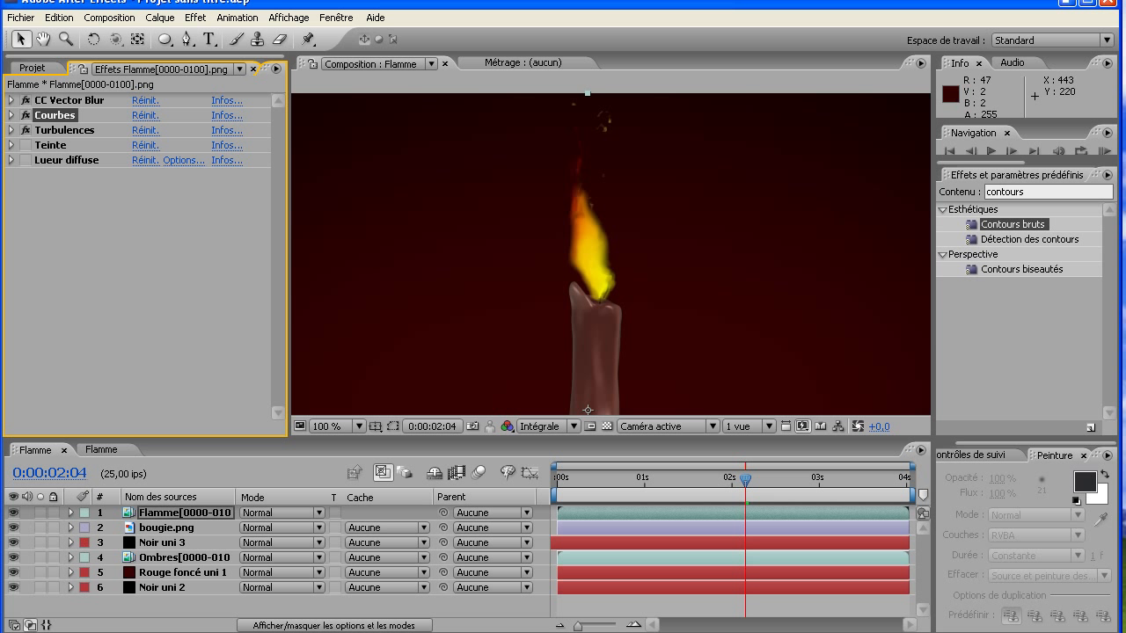
drag(745, 479, 626, 479)
key(comma)
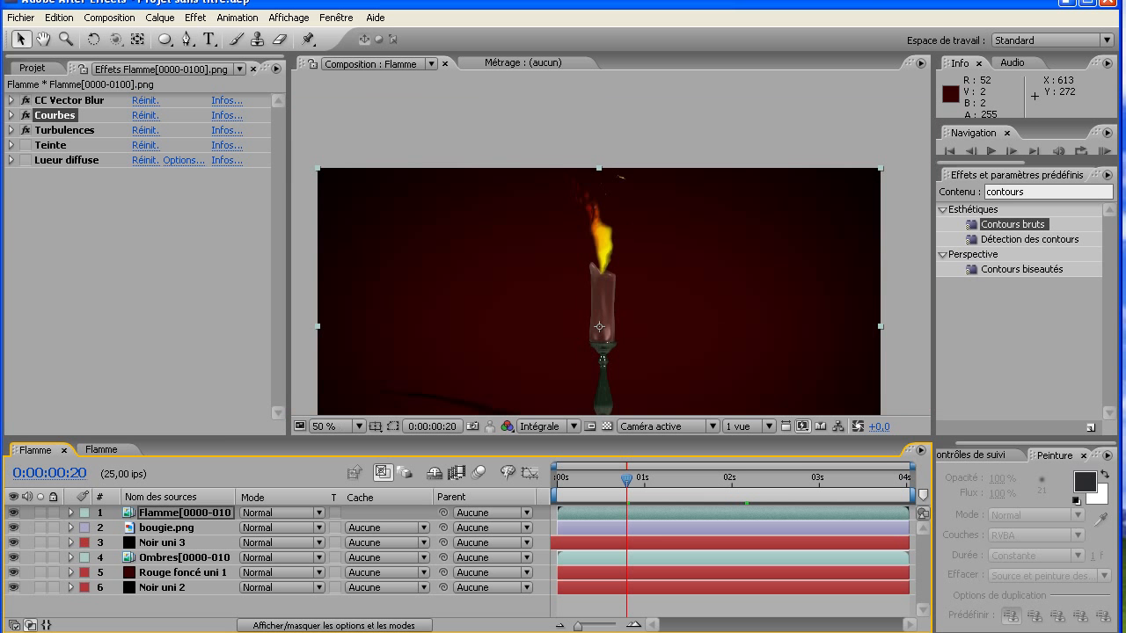
key(KP_0)
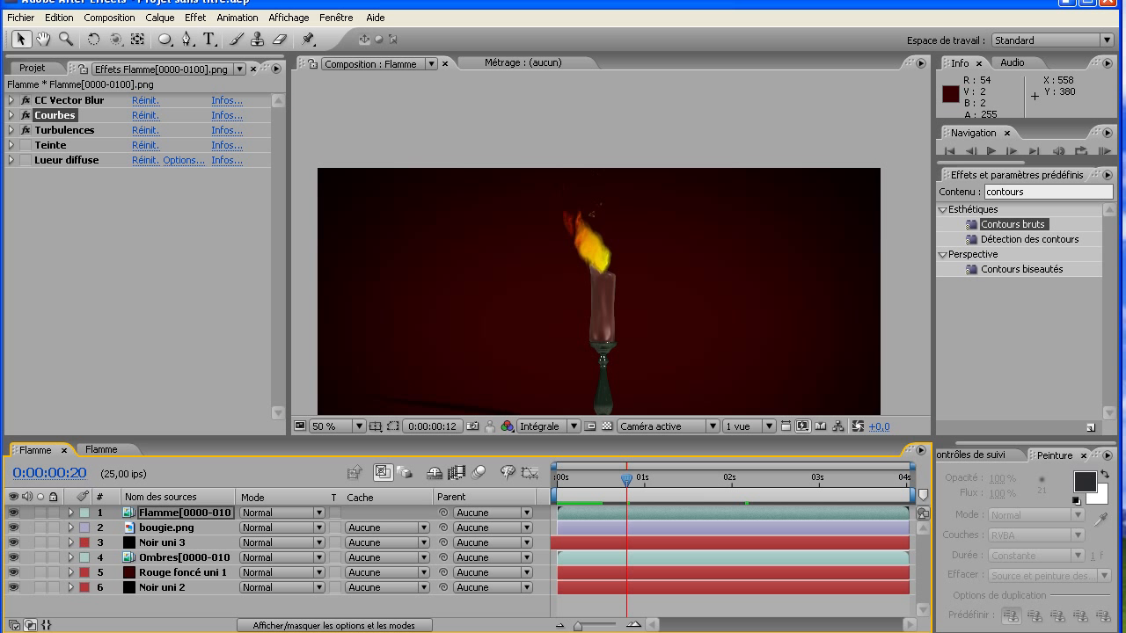
key(space)
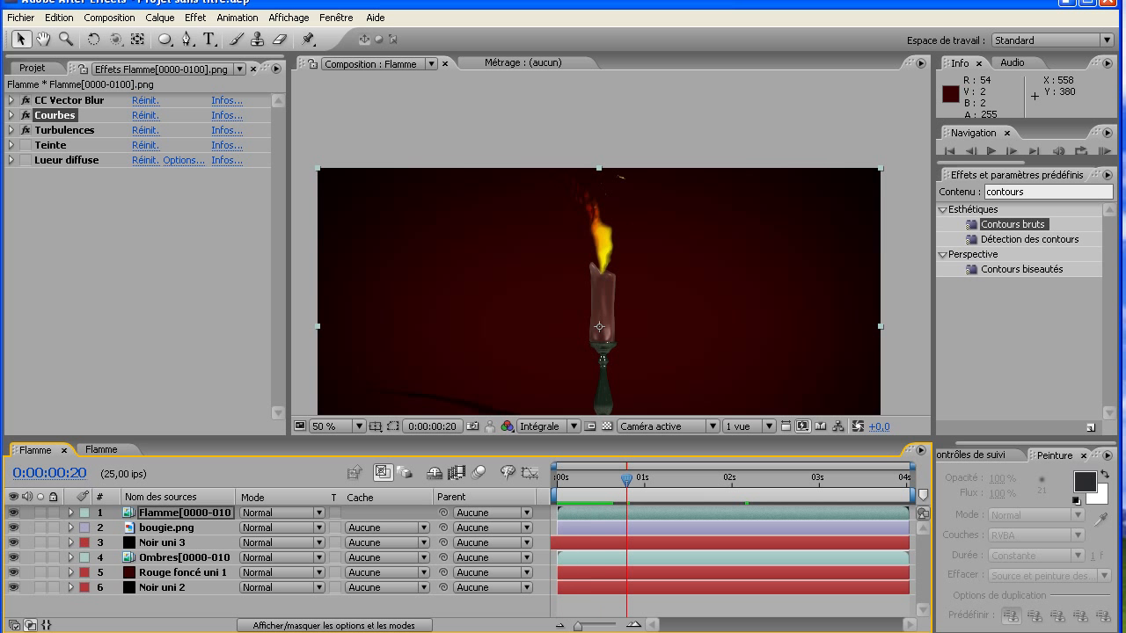
Step: Re-enable the Teinte effect, expand its settings and preview the flame animation at 100% magnification
click(25, 145)
scroll(478, 332, up, 1)
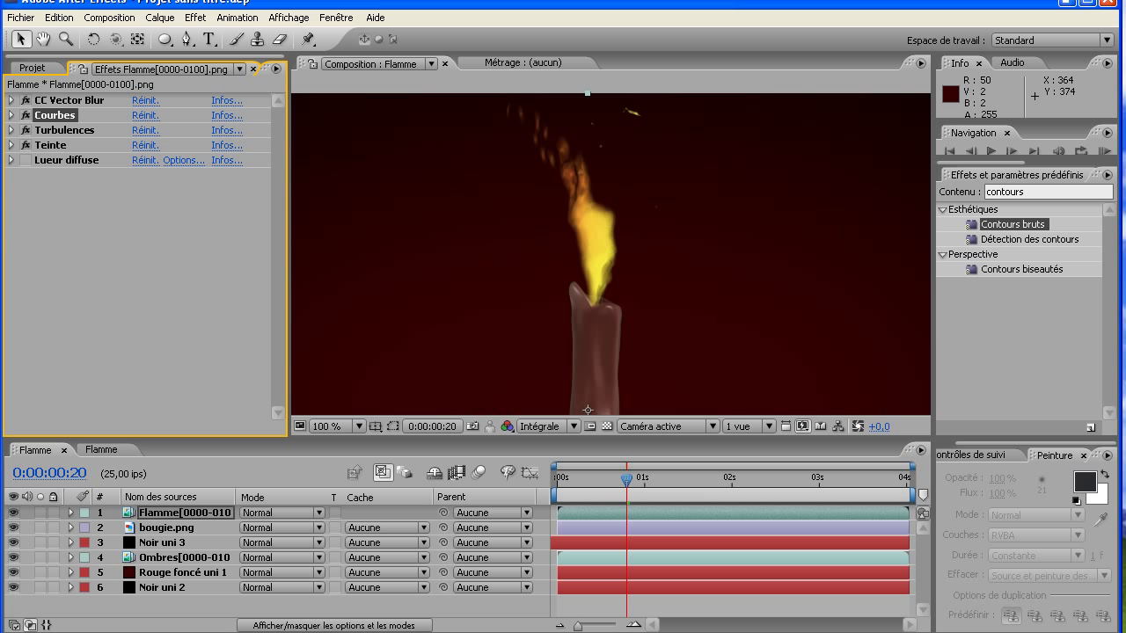
click(11, 146)
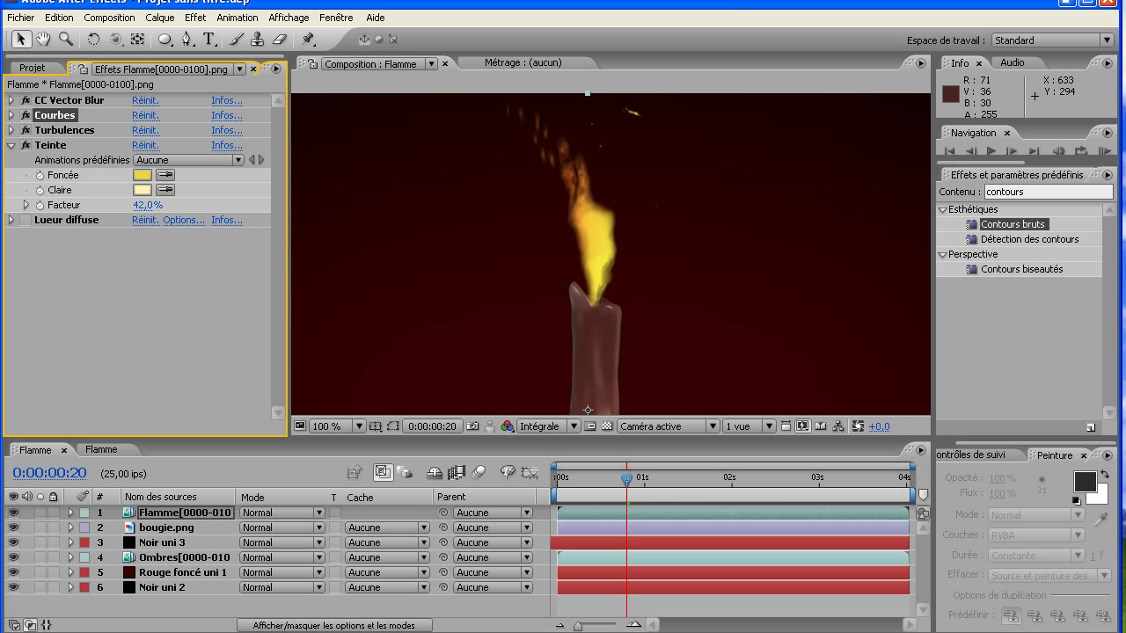
key(KP_0)
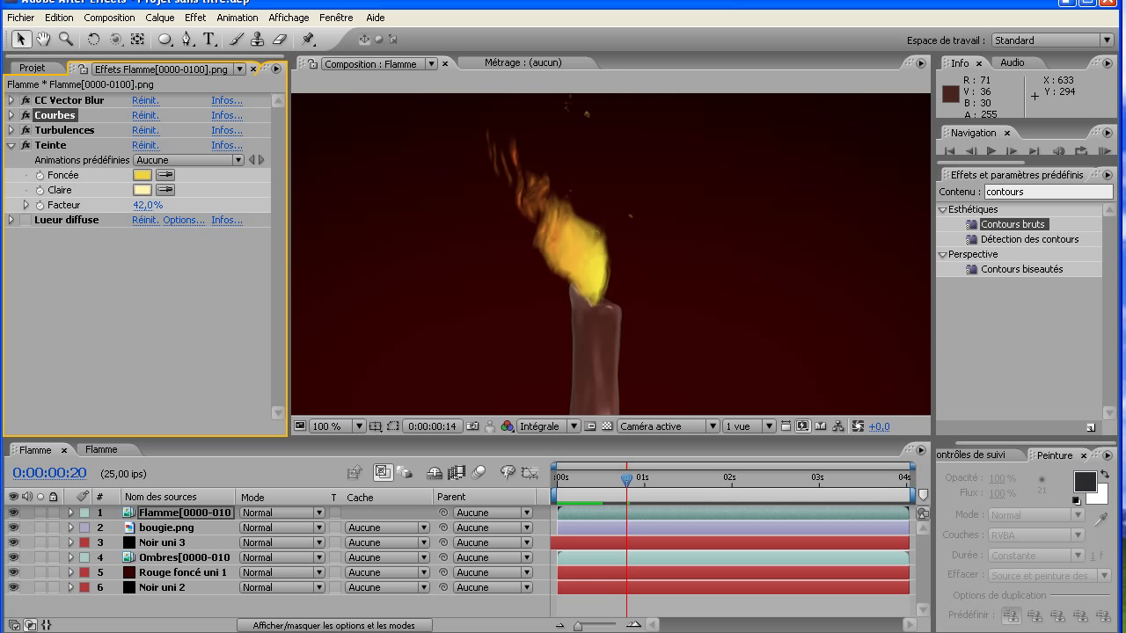
key(space)
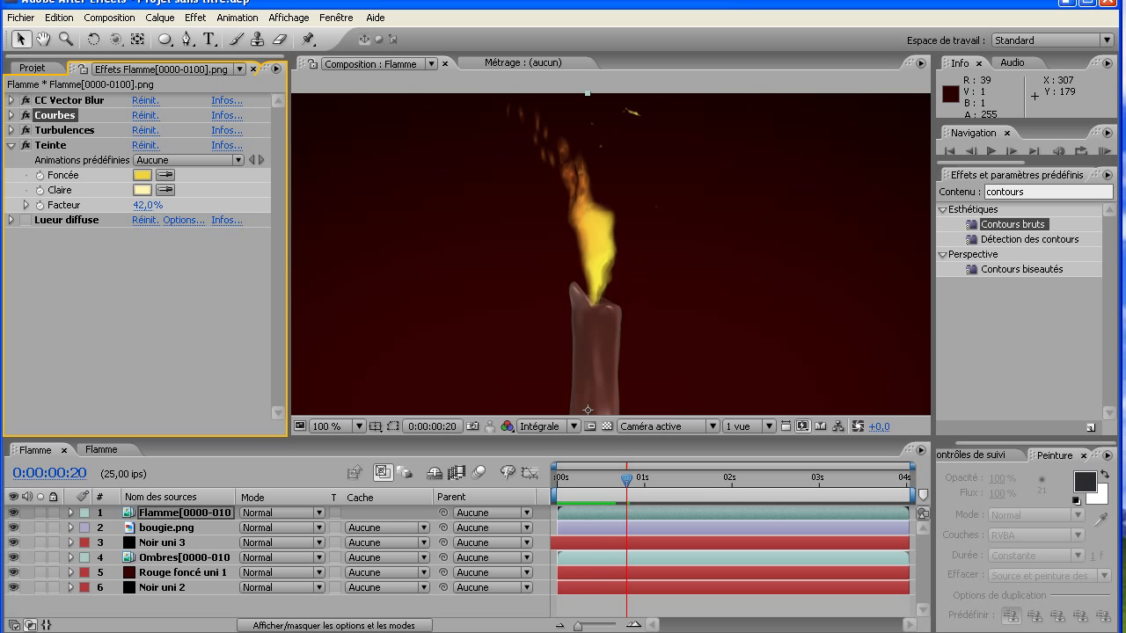
Step: Re-enable the Lueur diffuse effect, preview the flame's glow and collapse the Teinte settings
click(25, 220)
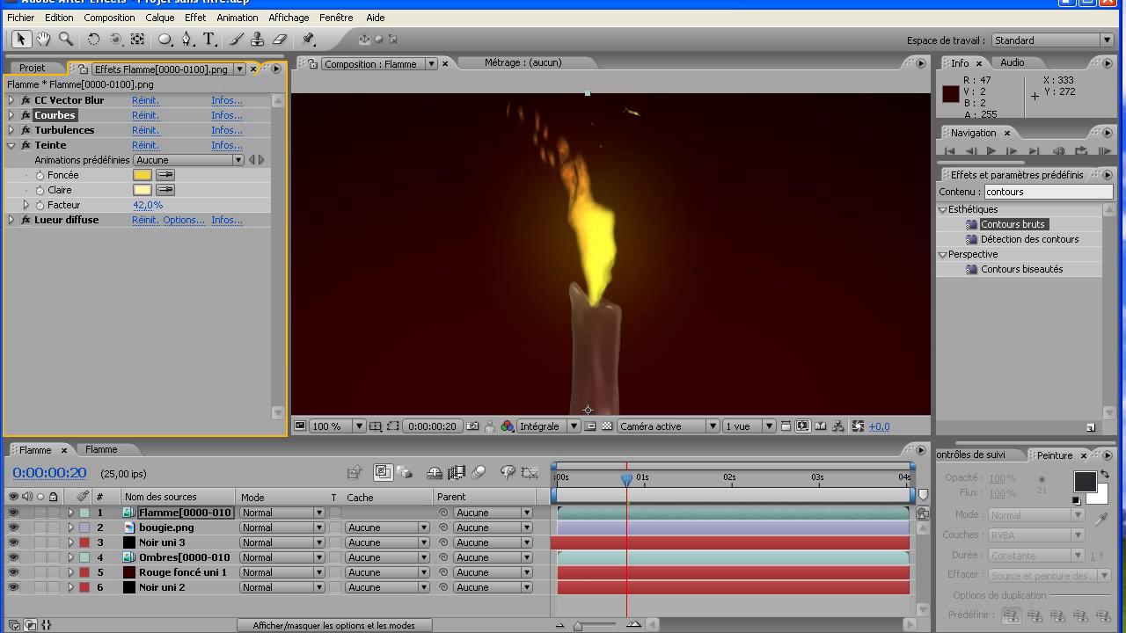
key(KP_0)
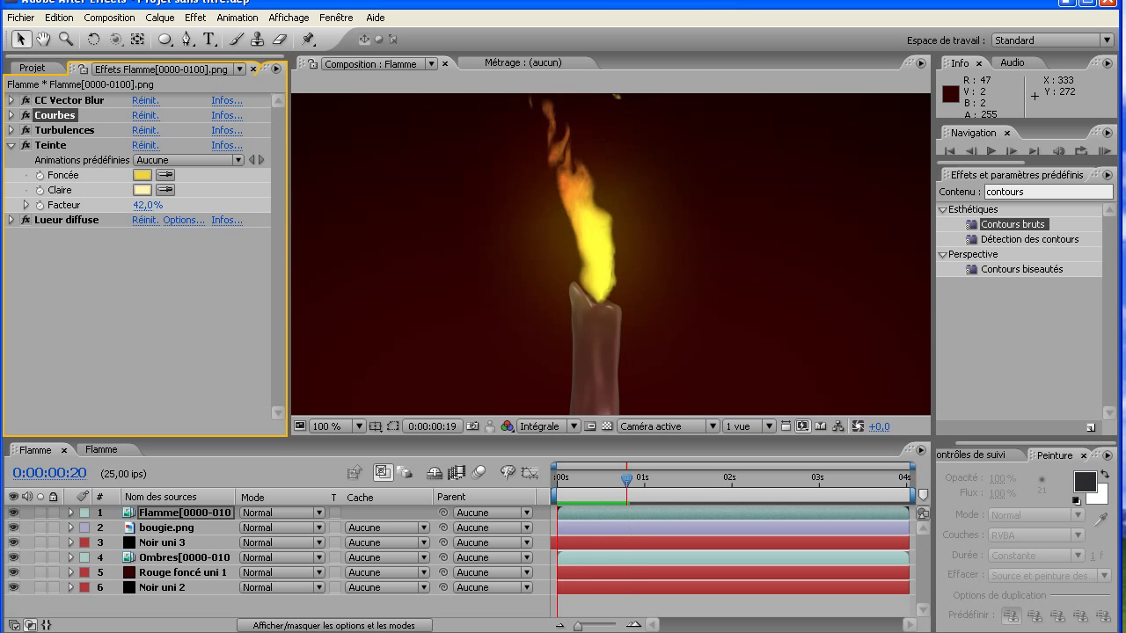
key(space)
click(11, 145)
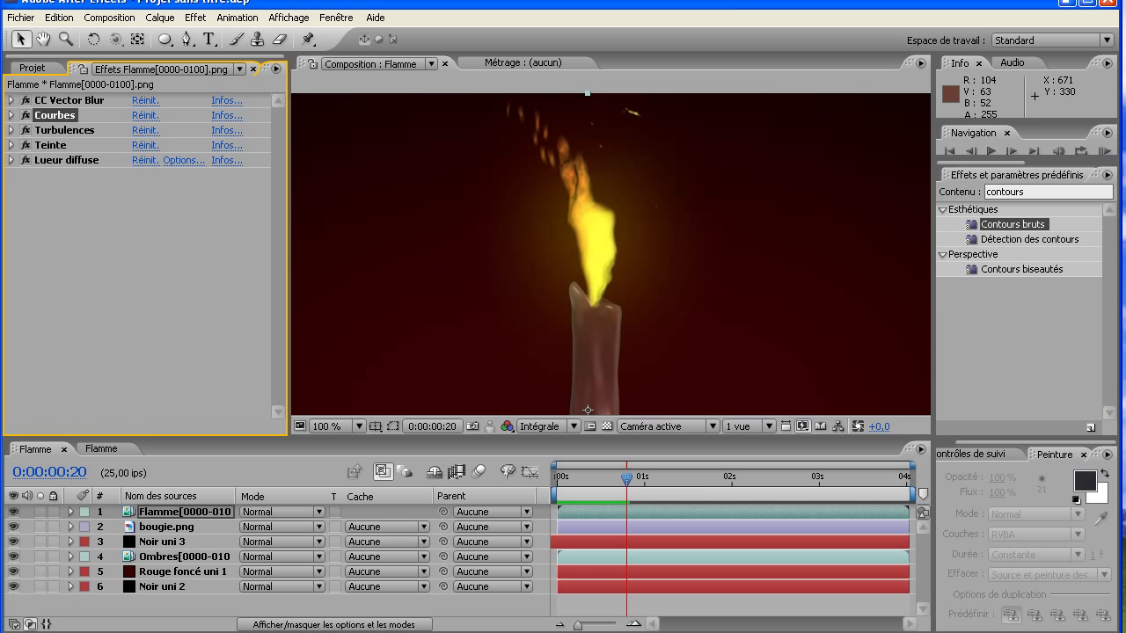
Step: Examine the Noir uni 2 and Rouge foncé uni 1 background layers, showing the red solid's elliptical mask and hiding it again
scroll(614, 384, down, 1)
click(43, 39)
drag(475, 324, 458, 241)
click(21, 39)
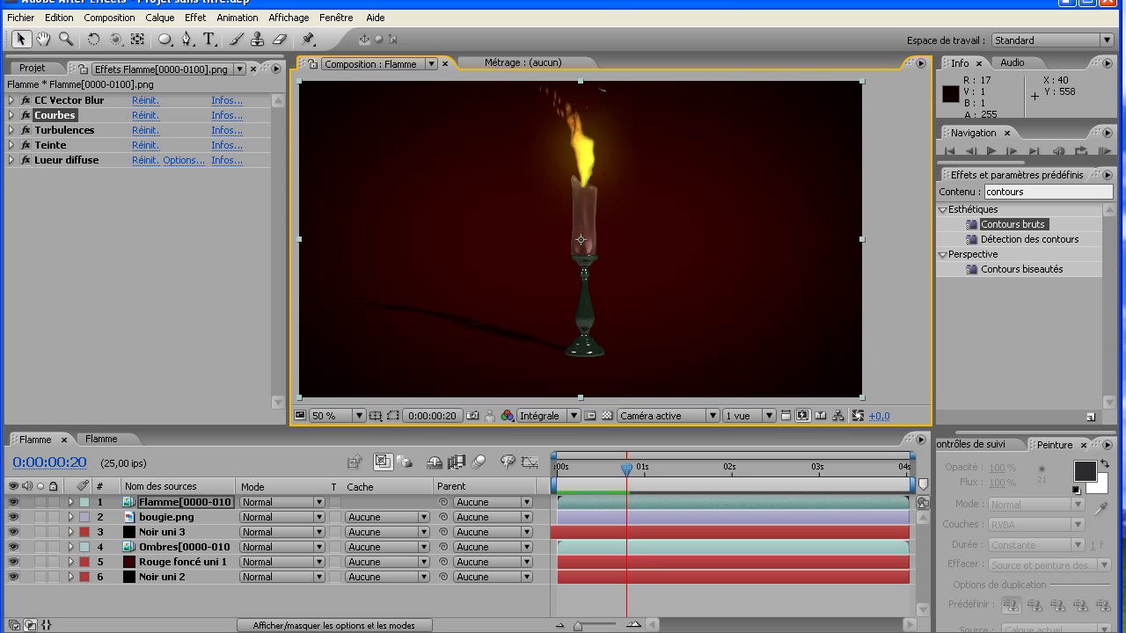
click(162, 577)
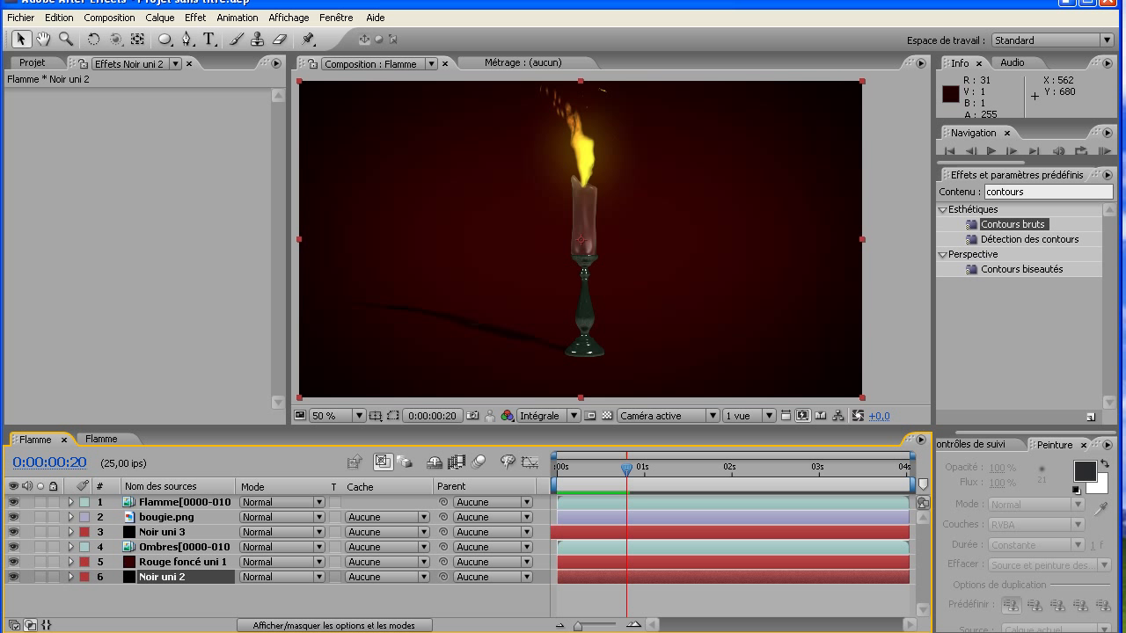
click(183, 562)
click(393, 415)
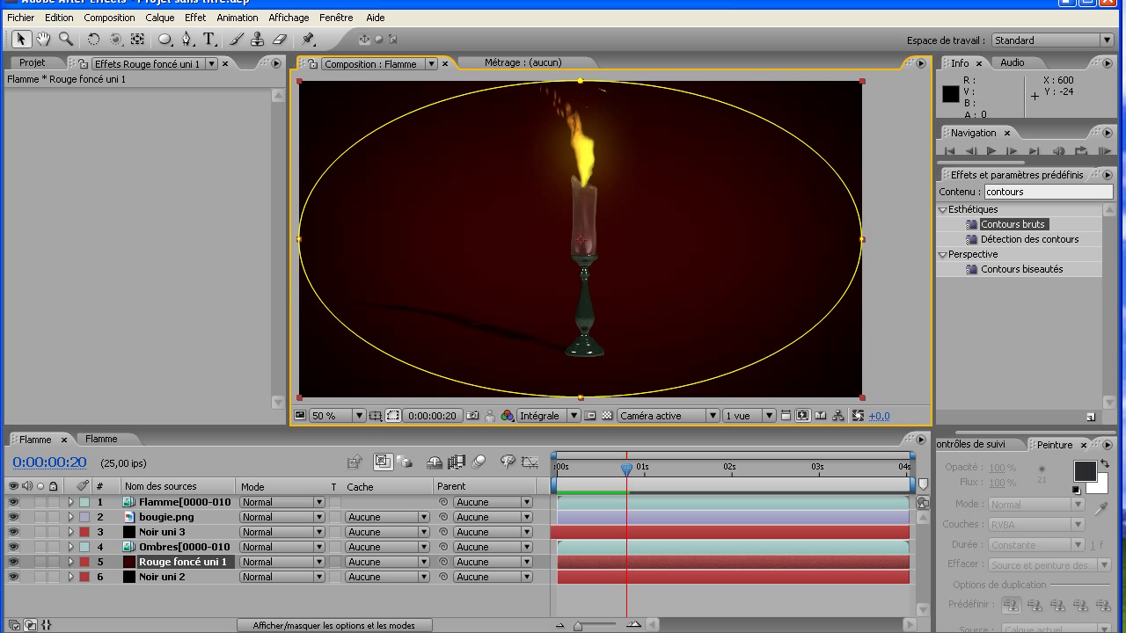
click(183, 599)
click(183, 562)
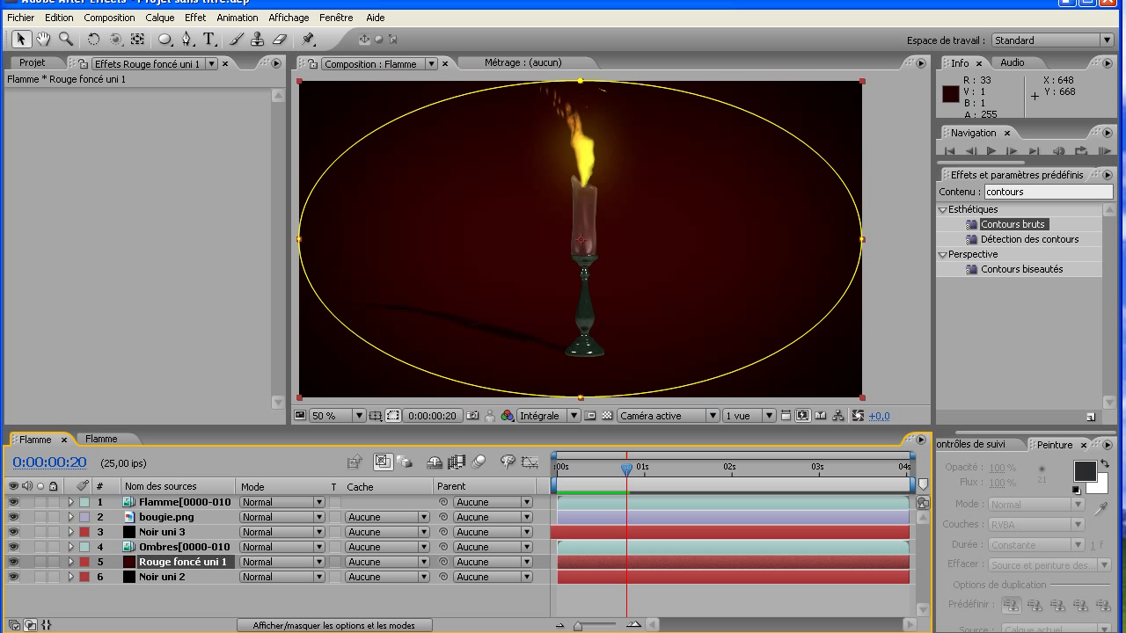
click(392, 416)
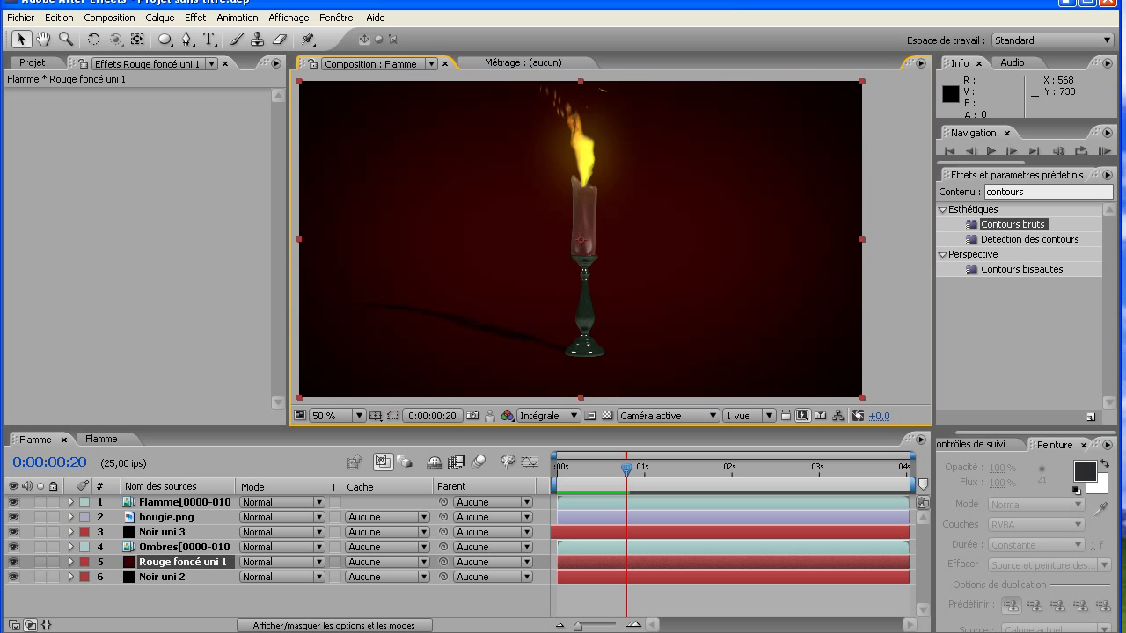
Step: Preview the animation with Noir uni 3 selected and examine the Birth Rate of its CC Particle World effect
click(162, 532)
key(KP_0)
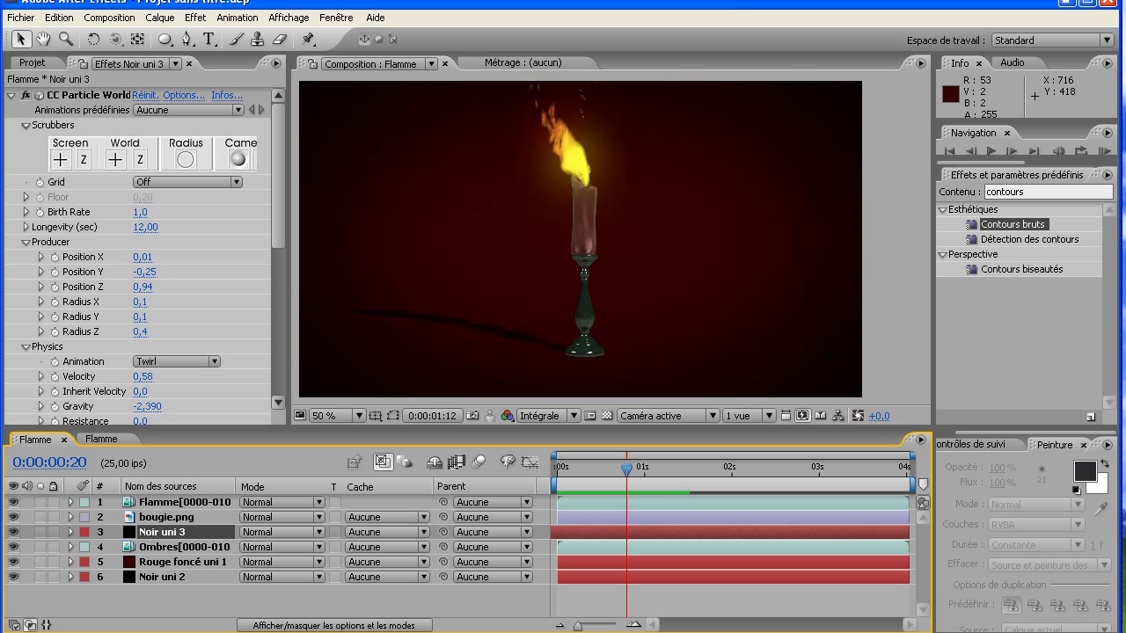
key(space)
click(278, 243)
click(140, 212)
key(Return)
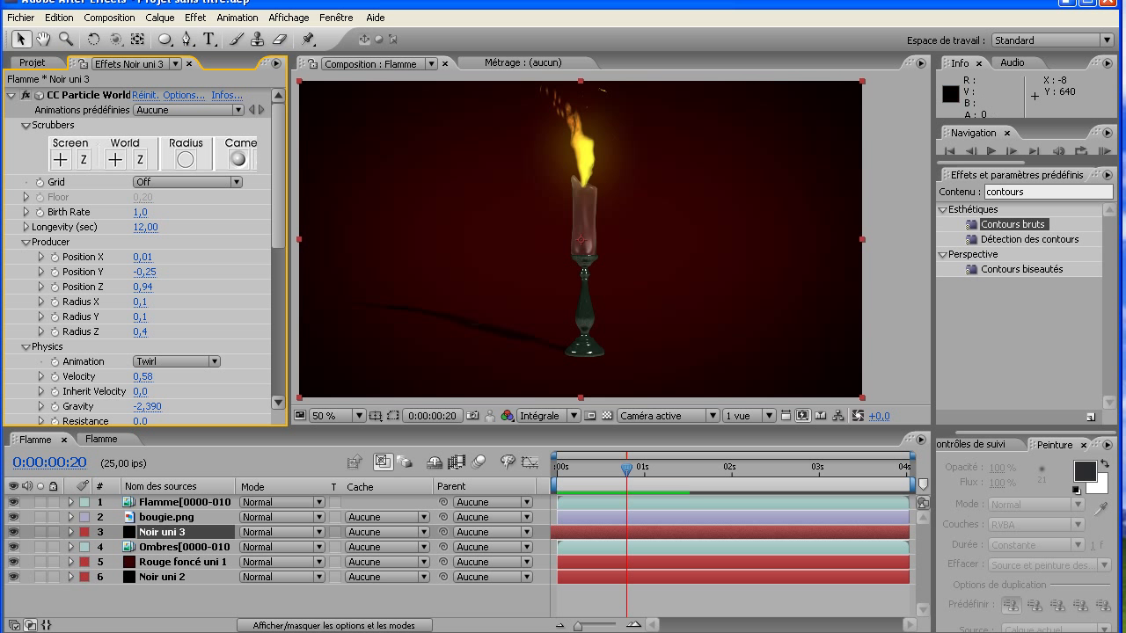
Step: Examine CC Particle World's Producer, Physics and Particle settings, including the Animation types, and preview the animation again
scroll(145, 255, down, 3)
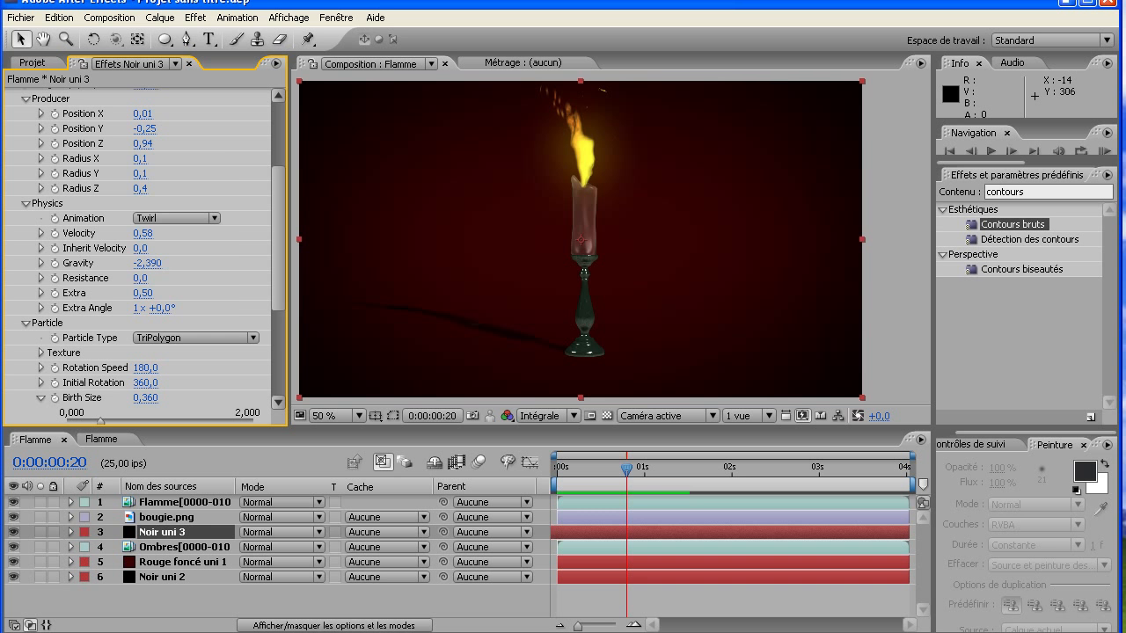
click(176, 218)
click(176, 219)
scroll(140, 255, up, 2)
scroll(141, 255, down, 4)
key(space)
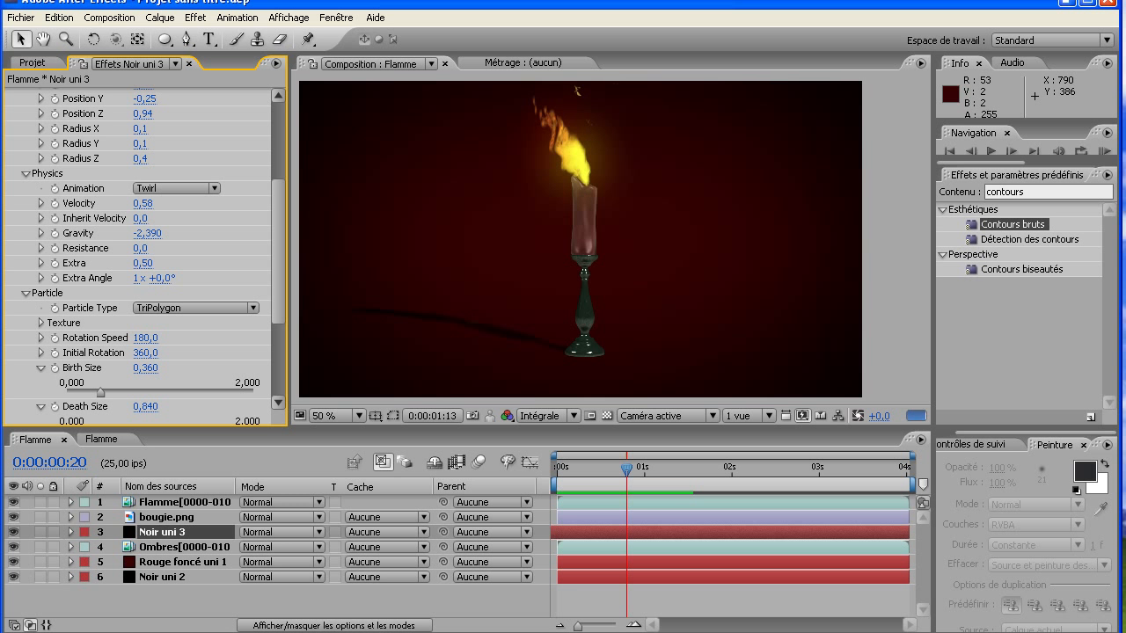
key(space)
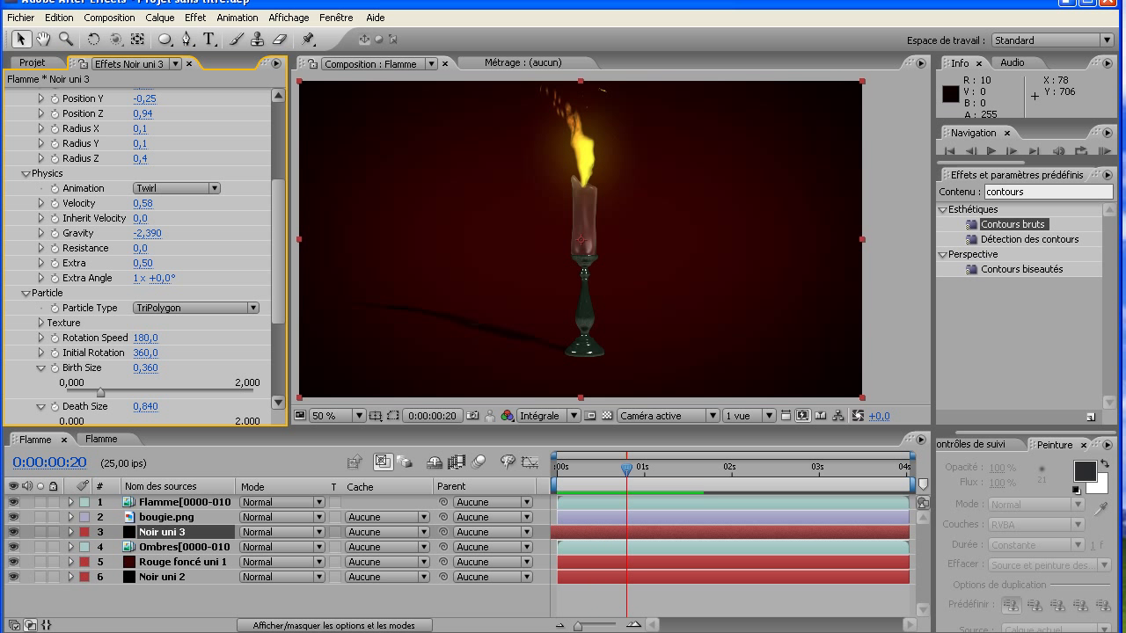
Step: Set CC Particle World's Birth Color to orange F35F0E on Noir uni 3 and preview the animation
scroll(140, 255, down, 5)
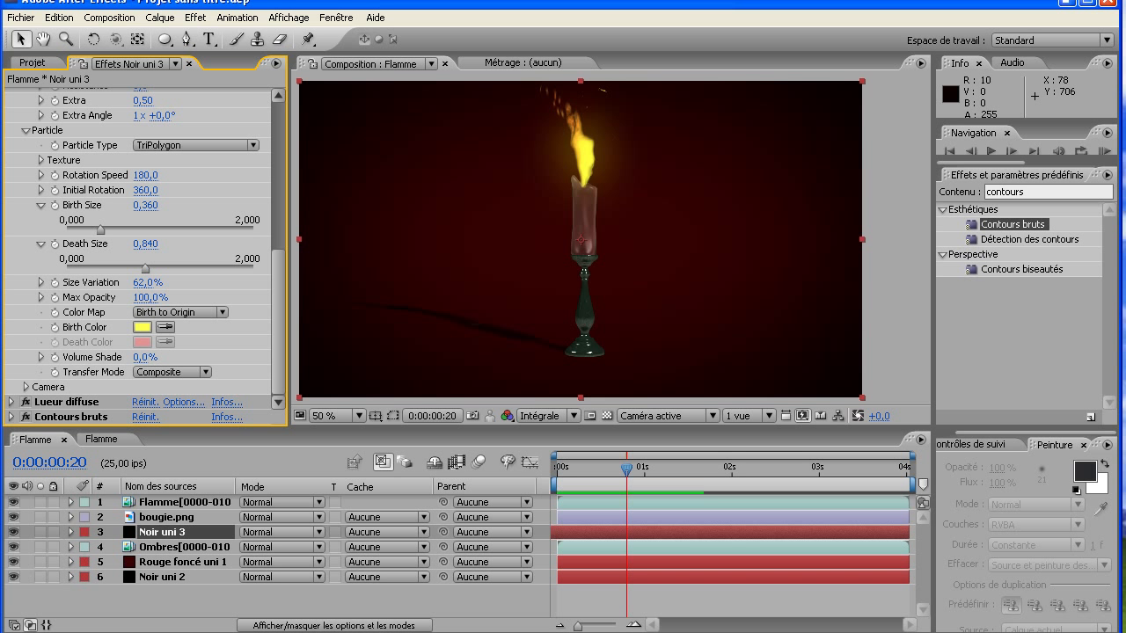
scroll(141, 255, up, 1)
click(141, 339)
drag(769, 595, 770, 618)
mouse_move(721, 462)
mouse_down()
mouse_move(721, 445)
mouse_move(700, 463)
mouse_move(663, 408)
mouse_move(736, 418)
mouse_up()
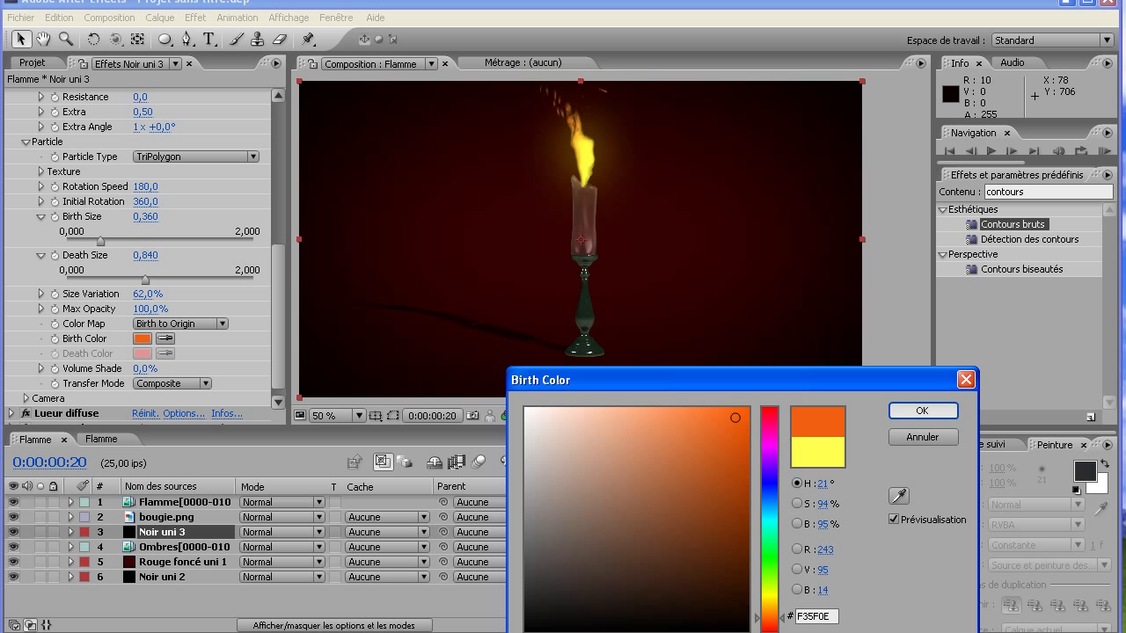
click(922, 411)
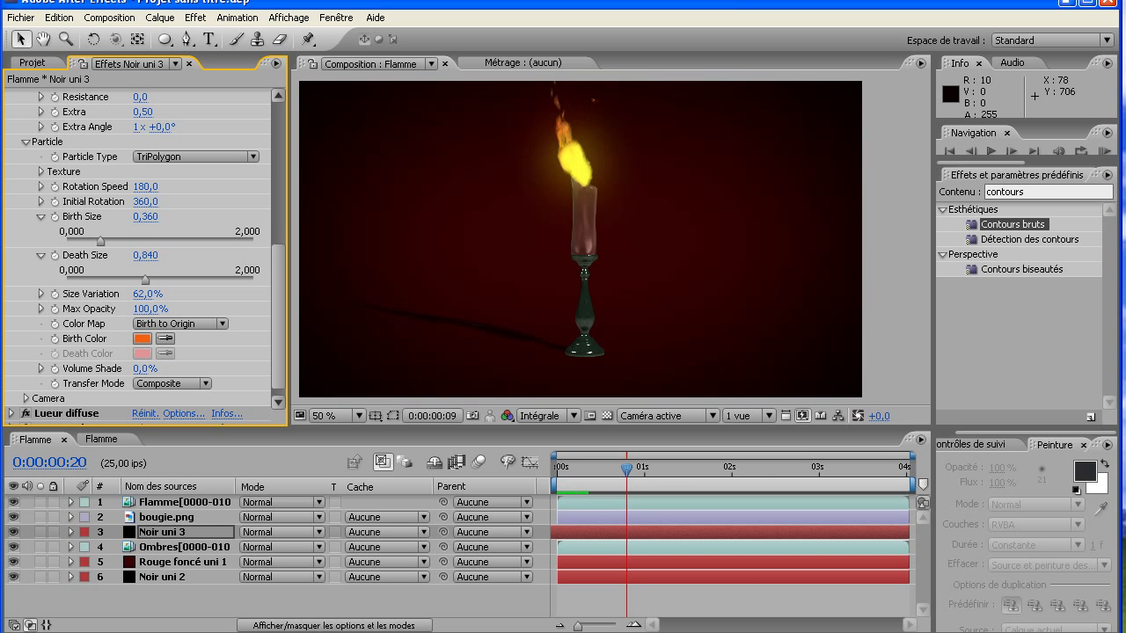
key(space)
key(space)
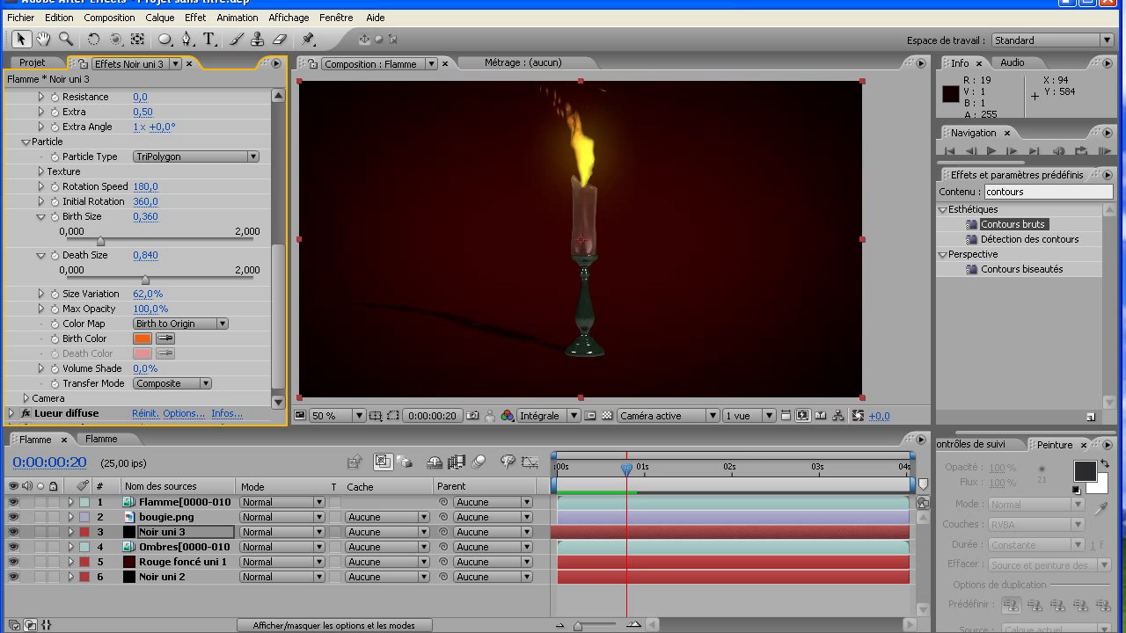
Step: Collapse CC Particle World to examine Noir uni 3's Lueur diffuse settings and preview the animation
drag(278, 316, 278, 176)
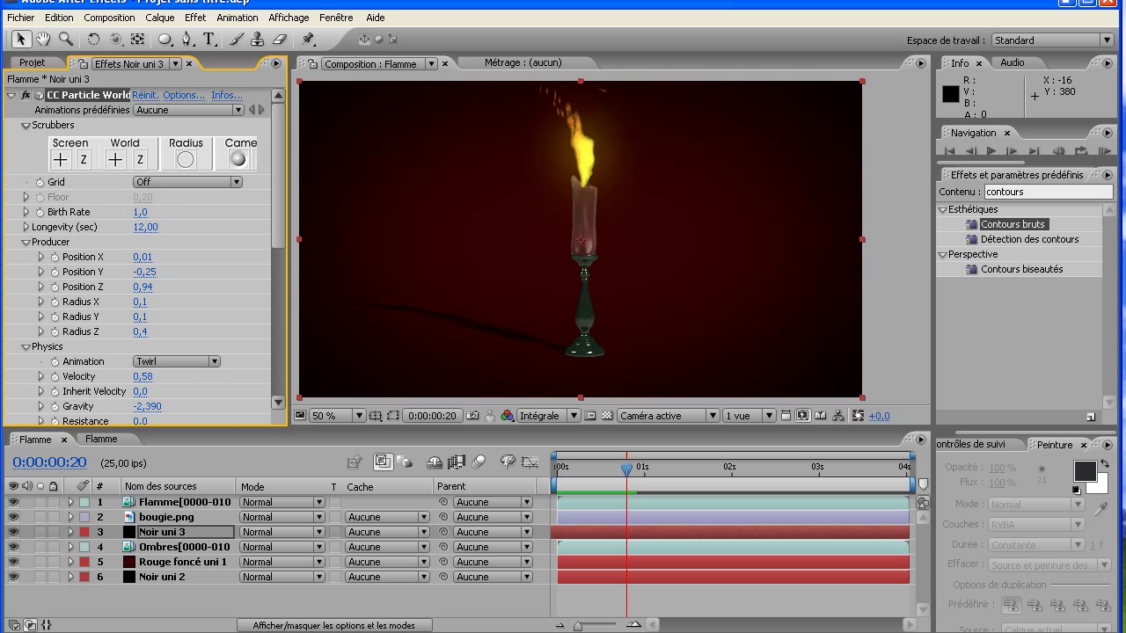
key(grave)
click(11, 110)
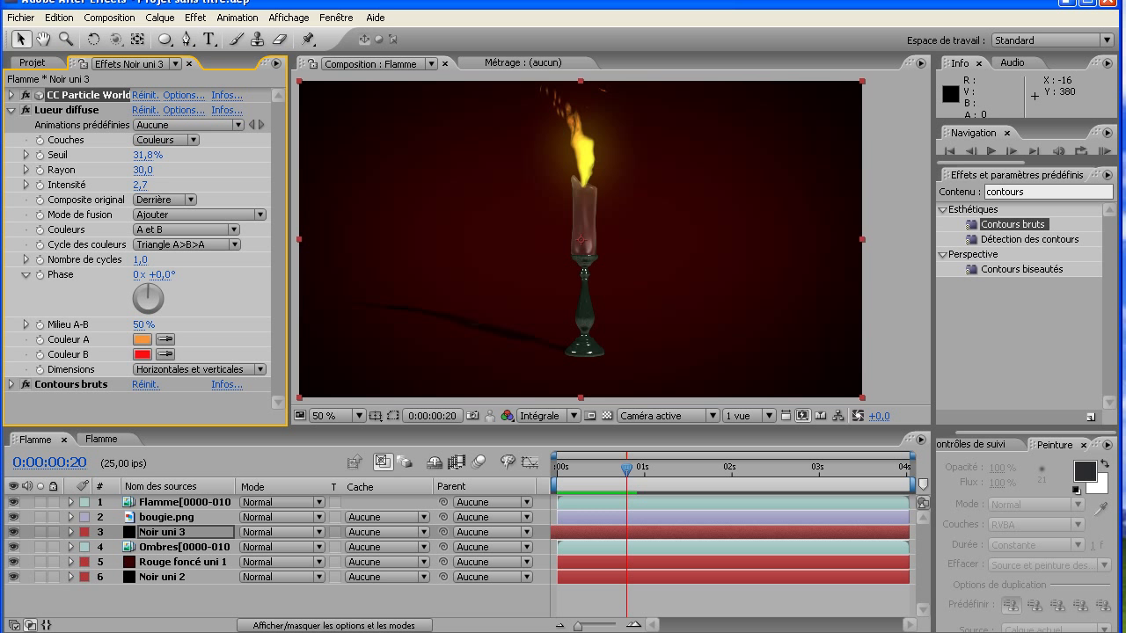
key(KP_0)
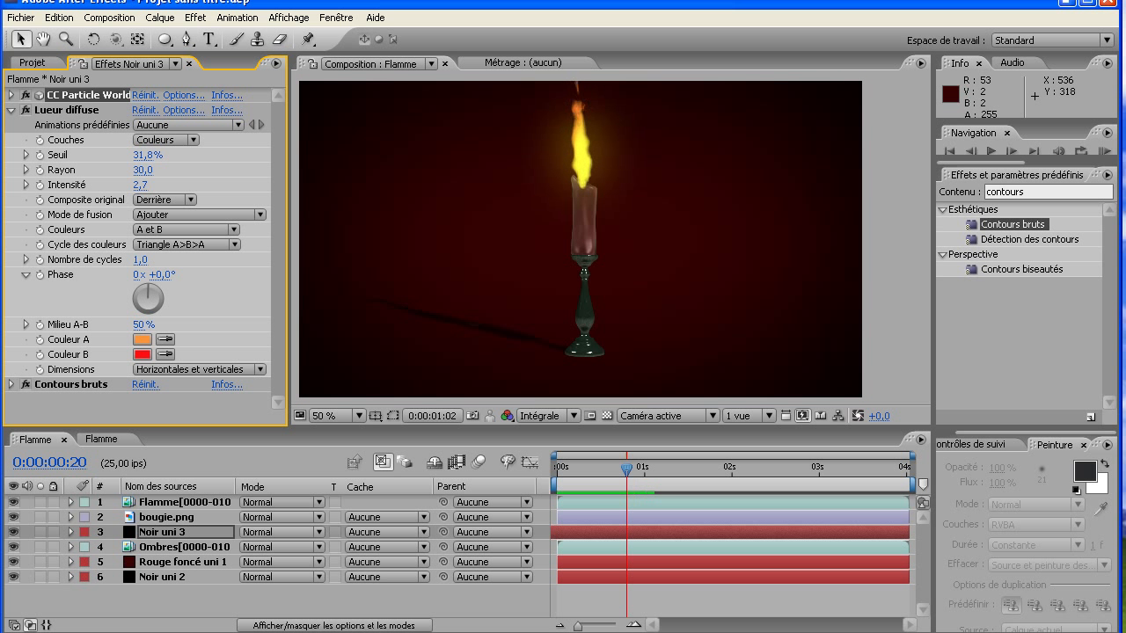
key(space)
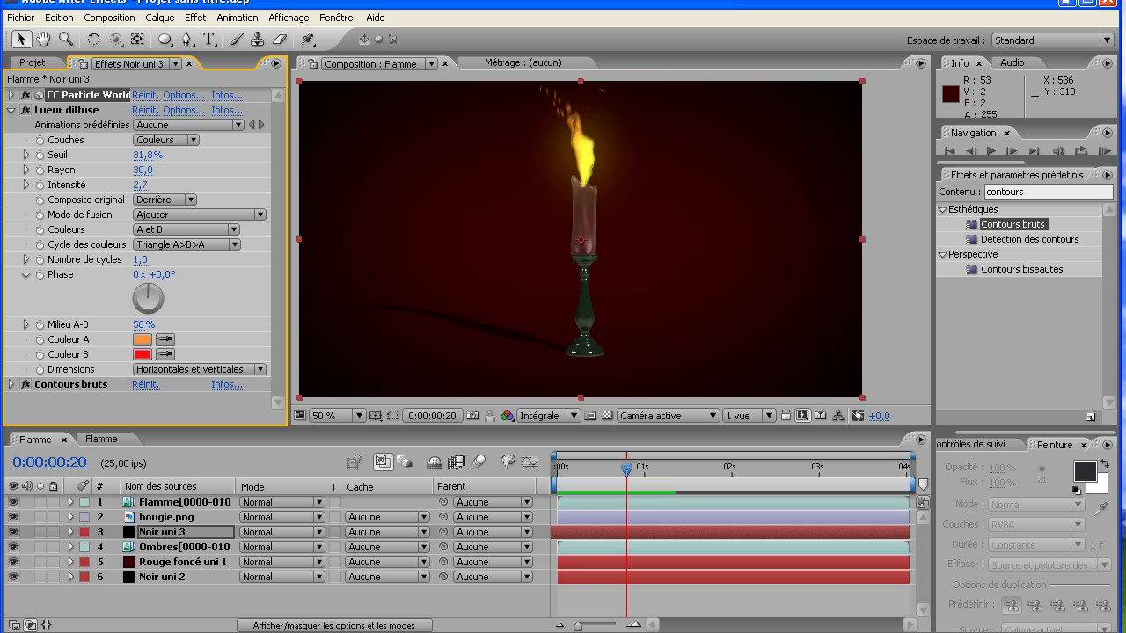
Step: Set Noir uni 3's Lueur diffuse to Seuil 21,2%, Rayon 35,0 and Intensité 3,3, checking the glow on the particles close up
key(period)
key(h)
drag(583, 212, 565, 310)
scroll(566, 310, up, 1)
drag(612, 141, 697, 387)
drag(424, 198, 359, 271)
key(v)
mouse_move(142, 169)
mouse_down()
mouse_move(127, 170)
mouse_move(155, 170)
mouse_move(139, 170)
mouse_move(151, 155)
mouse_move(144, 185)
mouse_up()
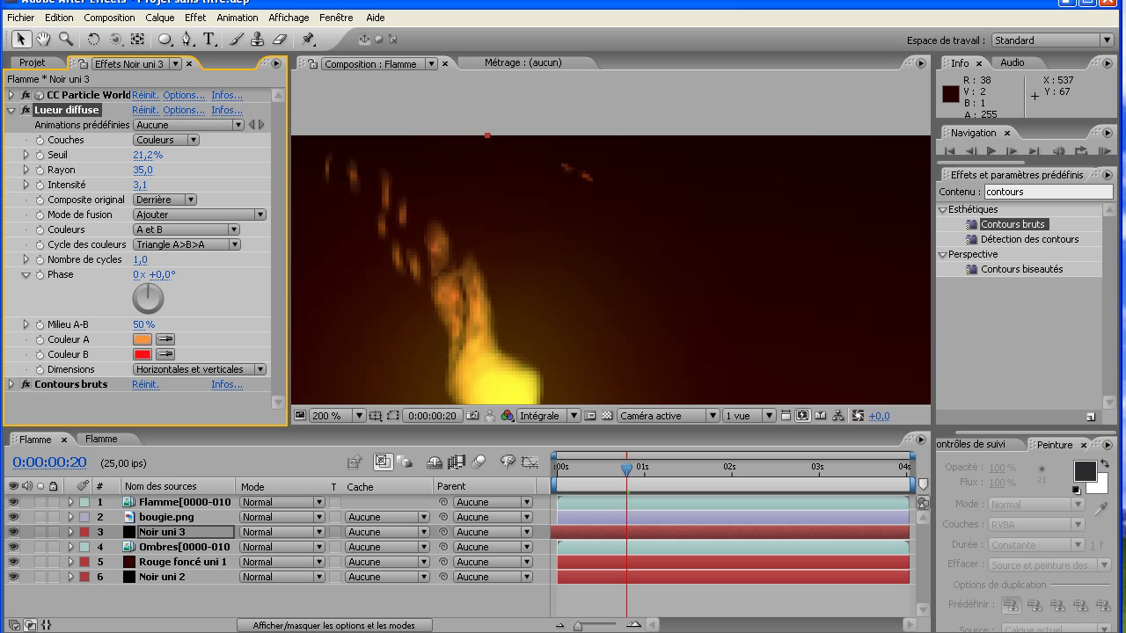
key(comma)
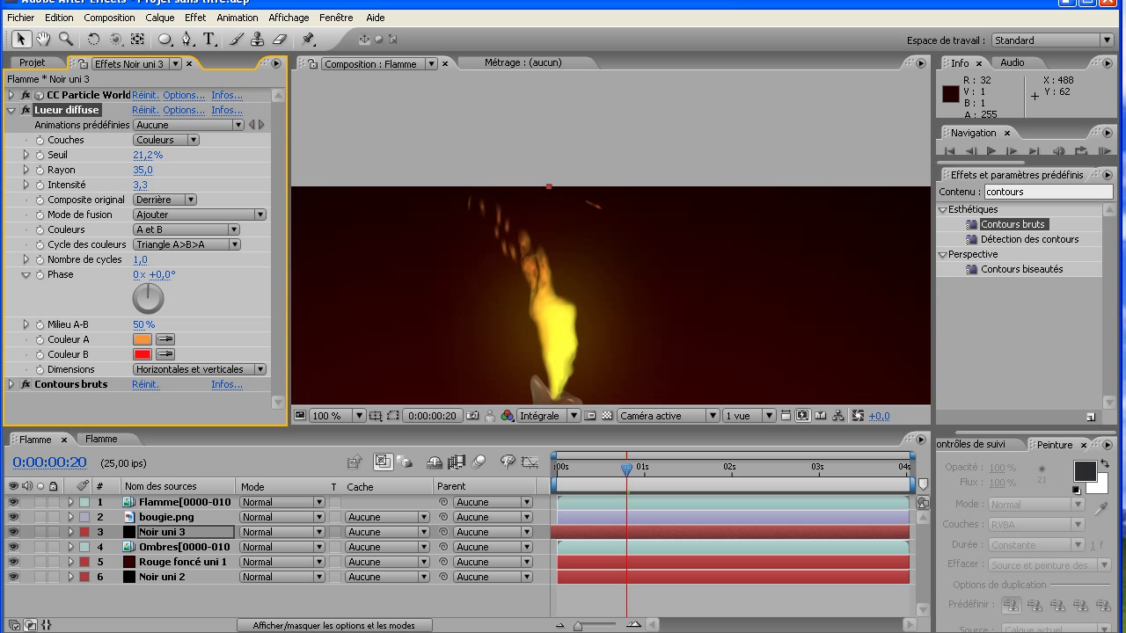
click(43, 39)
drag(443, 272, 439, 124)
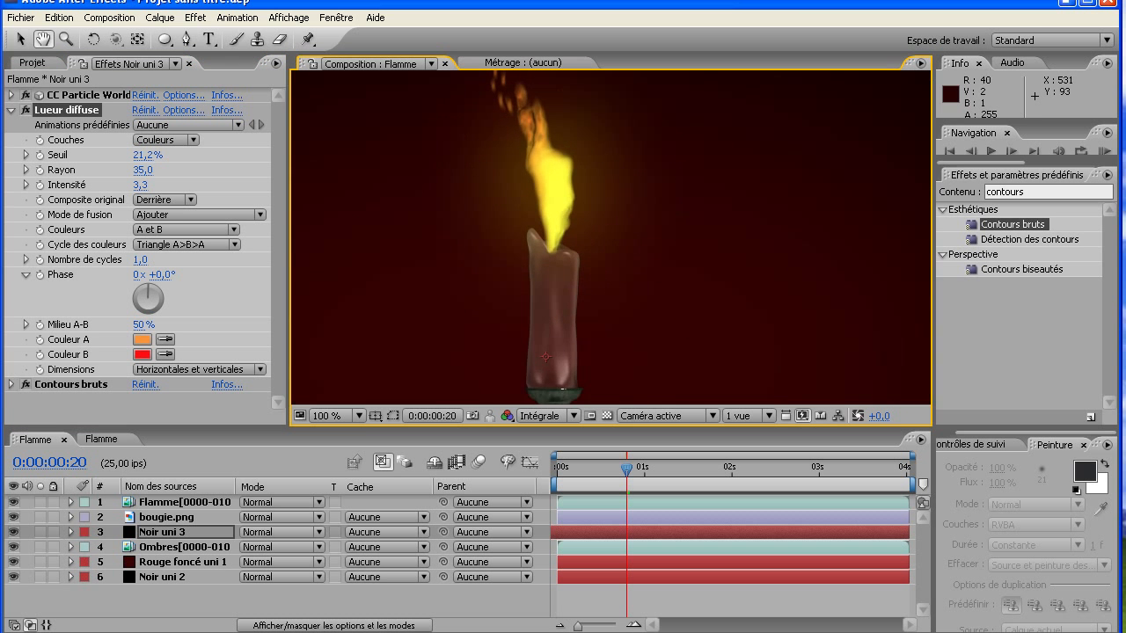
scroll(439, 124, down, 1)
key(v)
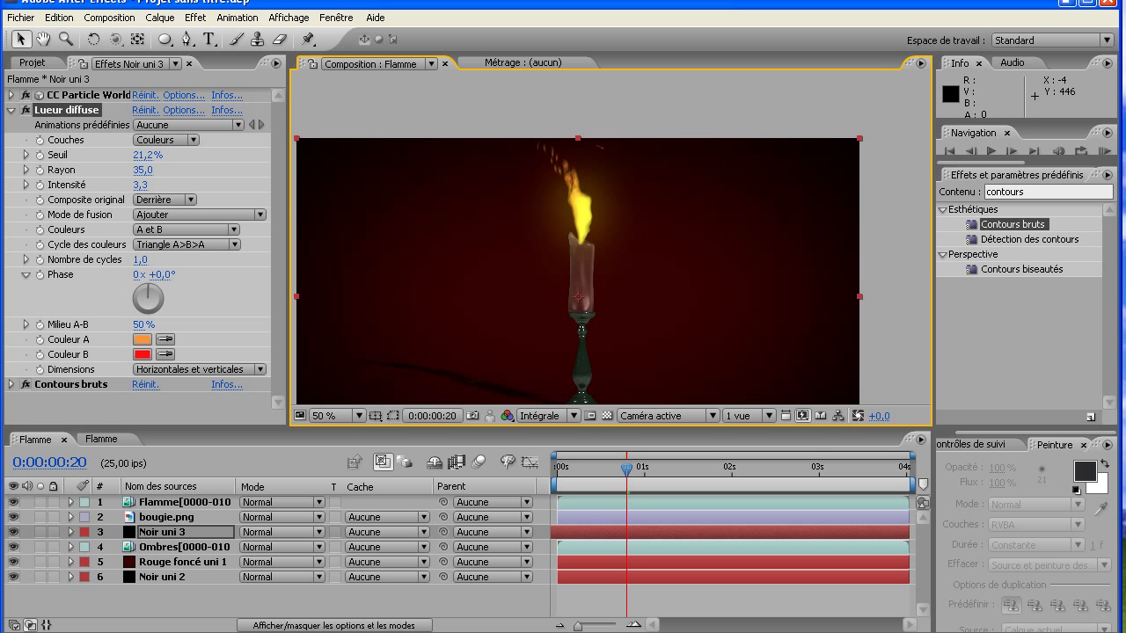
Step: Expand the Contours bruts settings on Noir uni 3 and collapse Lueur diffuse to examine them
click(11, 384)
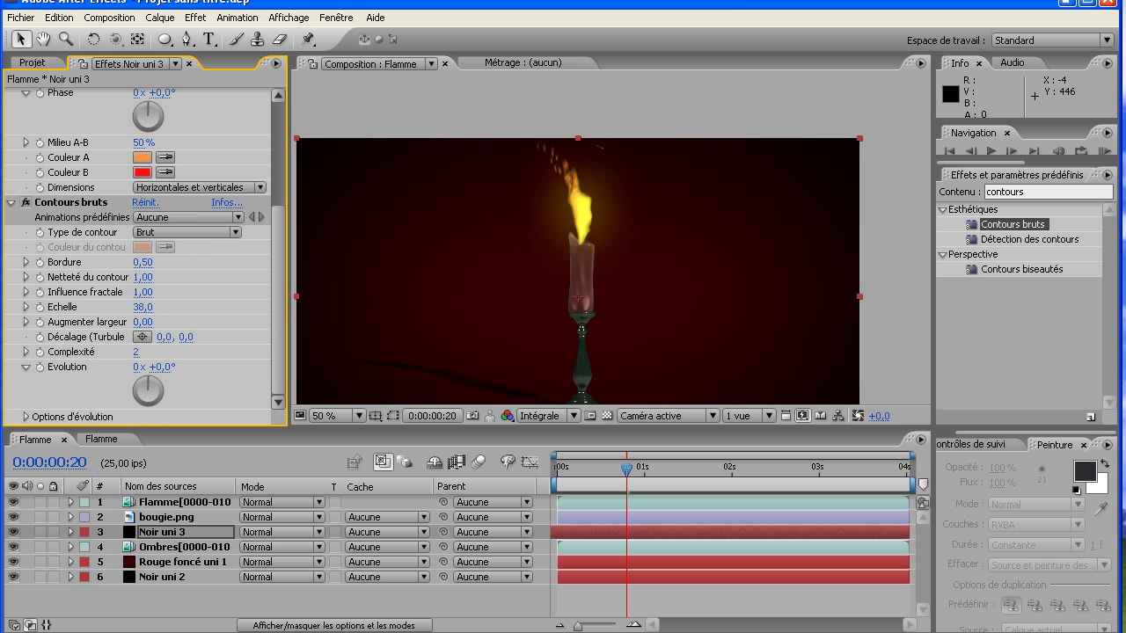
scroll(145, 255, up, 5)
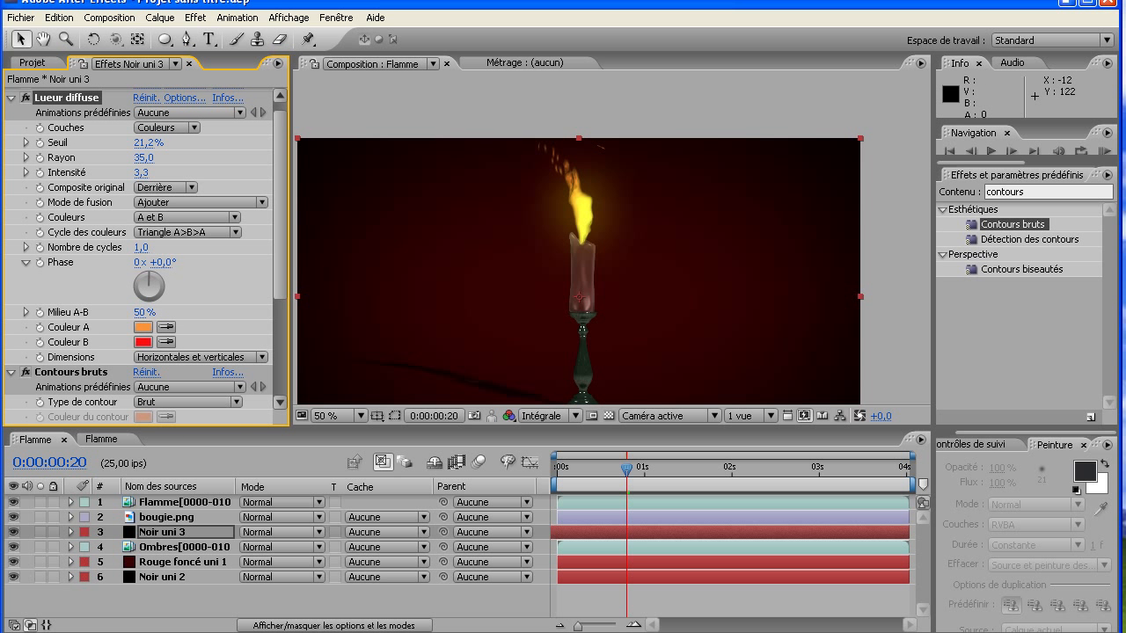
scroll(145, 255, up, 1)
click(12, 109)
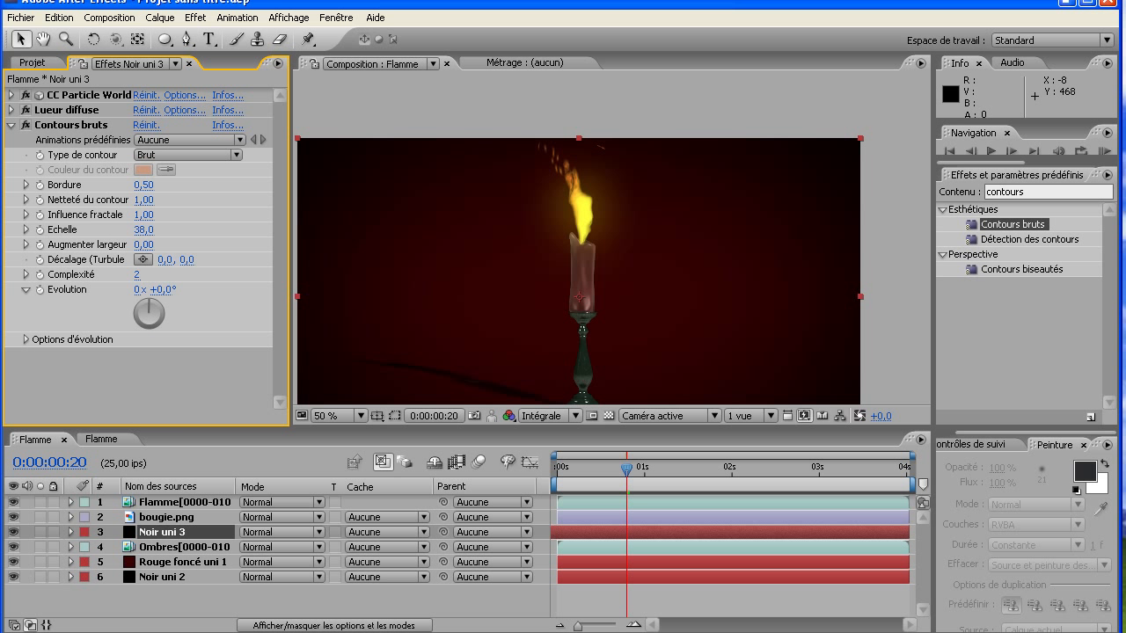
Step: Examine the rough edges of the particles above the flame close up, and preview the animation at 100 % magnification
click(43, 38)
mouse_move(520, 268)
mouse_down()
mouse_move(533, 185)
mouse_move(525, 285)
mouse_up()
scroll(533, 238, down, 1)
scroll(533, 237, up, 1)
scroll(532, 286, up, 1)
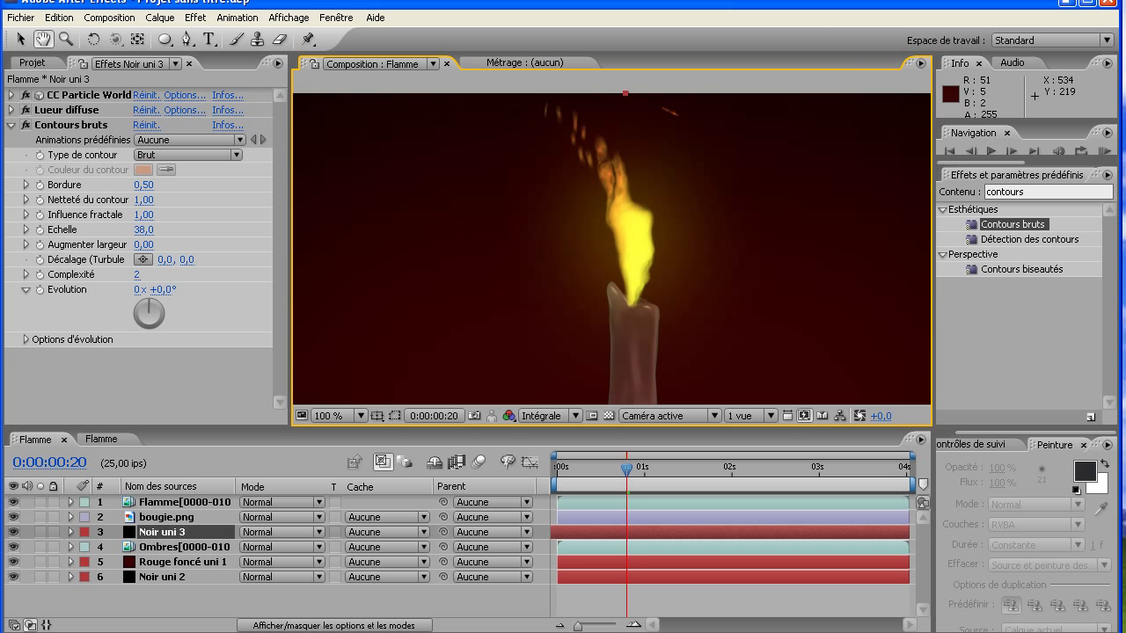
scroll(531, 250, up, 1)
drag(505, 241, 454, 273)
scroll(452, 313, down, 1)
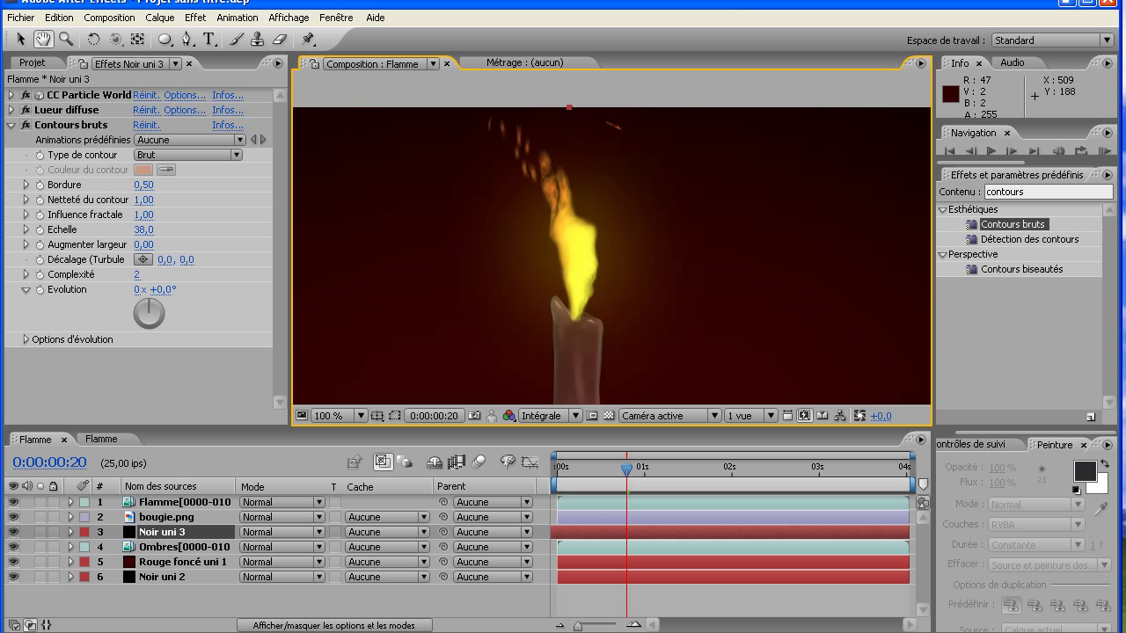
drag(680, 240, 669, 212)
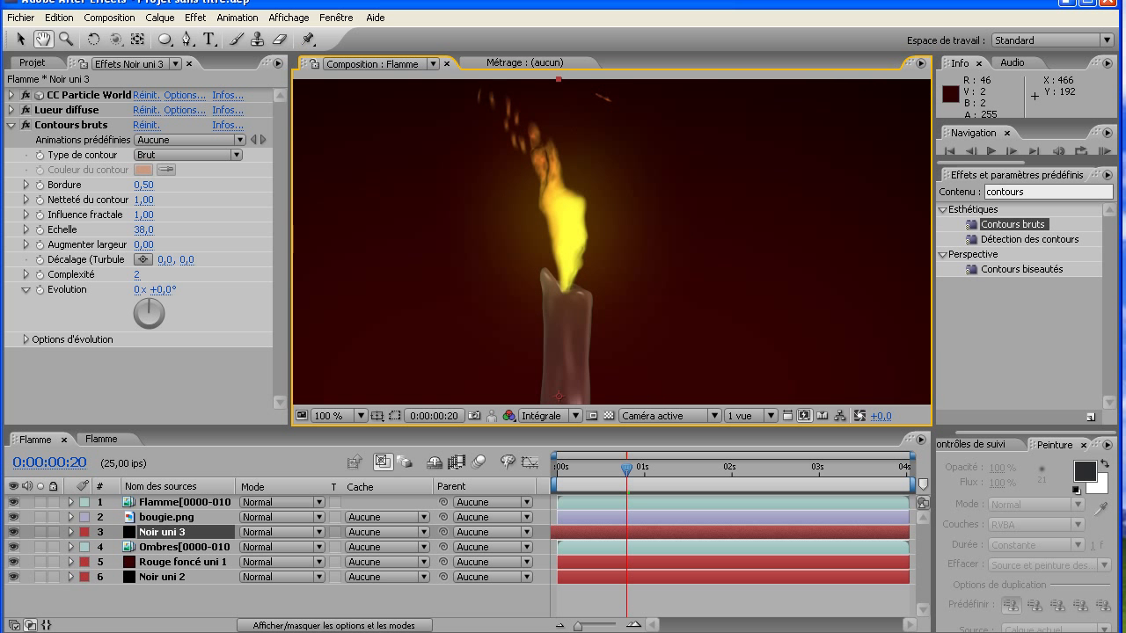
scroll(406, 248, down, 1)
drag(579, 285, 577, 258)
scroll(577, 259, up, 2)
drag(502, 228, 575, 380)
scroll(563, 321, down, 1)
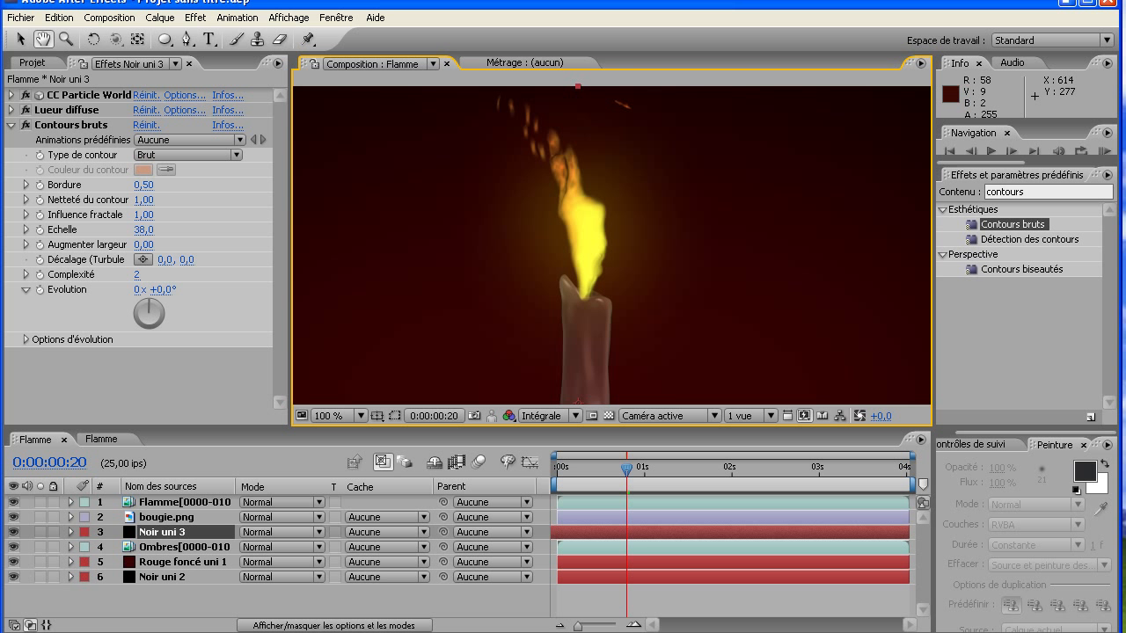
key(KP_0)
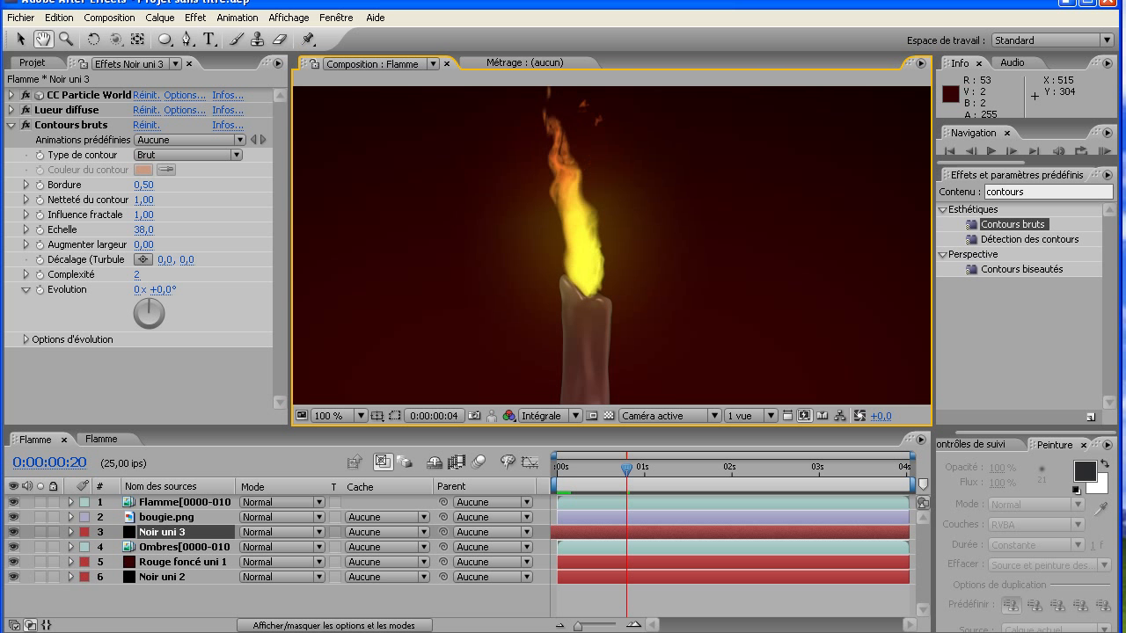